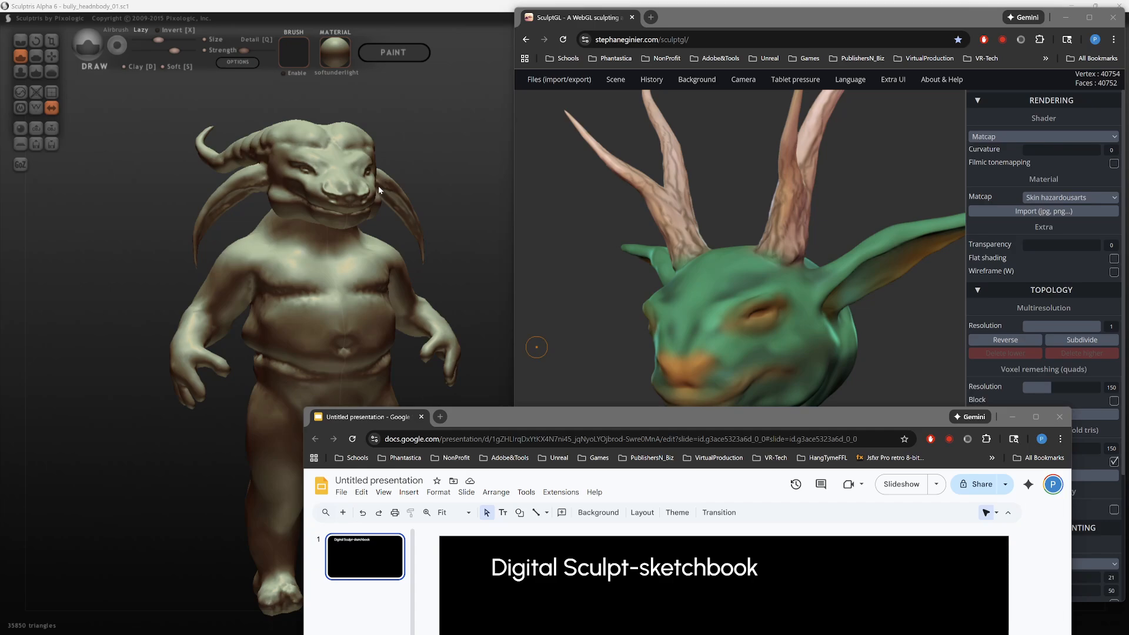
Step: Move the presentation window up into full view and rename the presentation sculptsketchbook_2025
{"action": "mouse_move", "coordinate": [644, 415]}
{"action": "left_mouse_down"}
{"action": "mouse_move", "coordinate": [647, 459]}
{"action": "mouse_move", "coordinate": [655, 429]}
{"action": "left_mouse_up"}
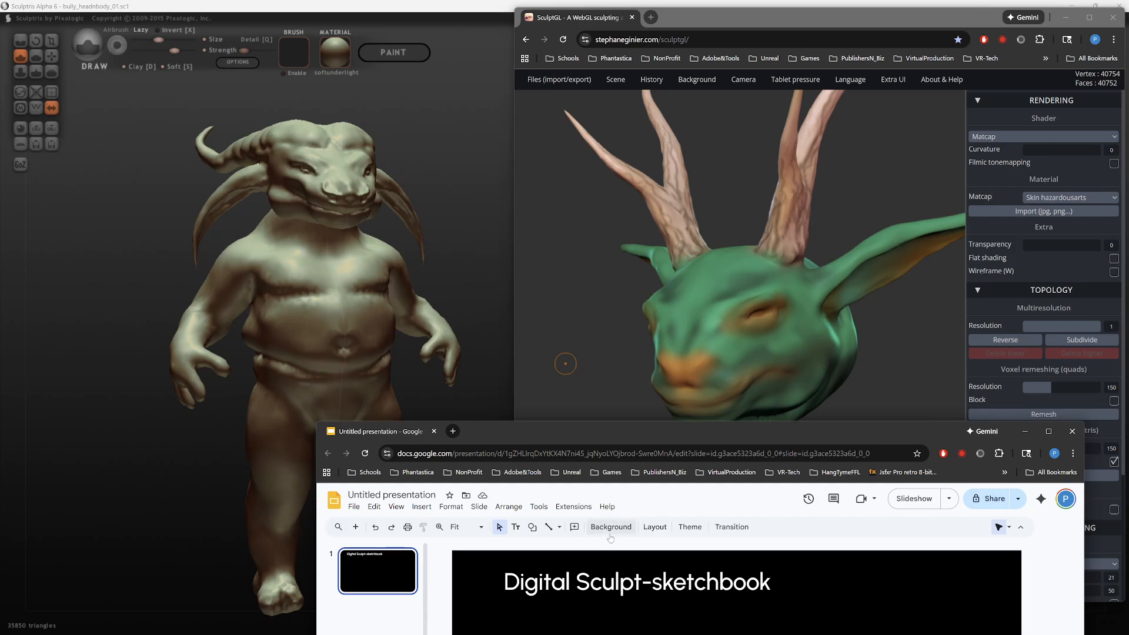
{"action": "left_click_drag", "start_coordinate": [672, 433], "coordinate": [693, 144]}
{"action": "left_click", "coordinate": [455, 211]}
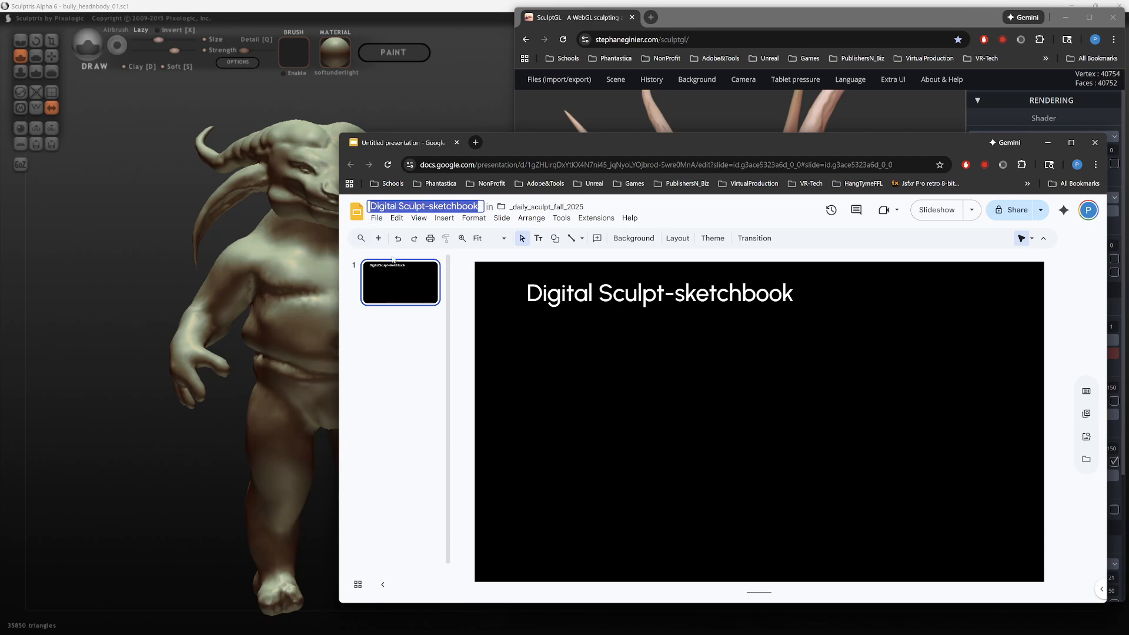
{"action": "type", "text": "Sculptsketch"}
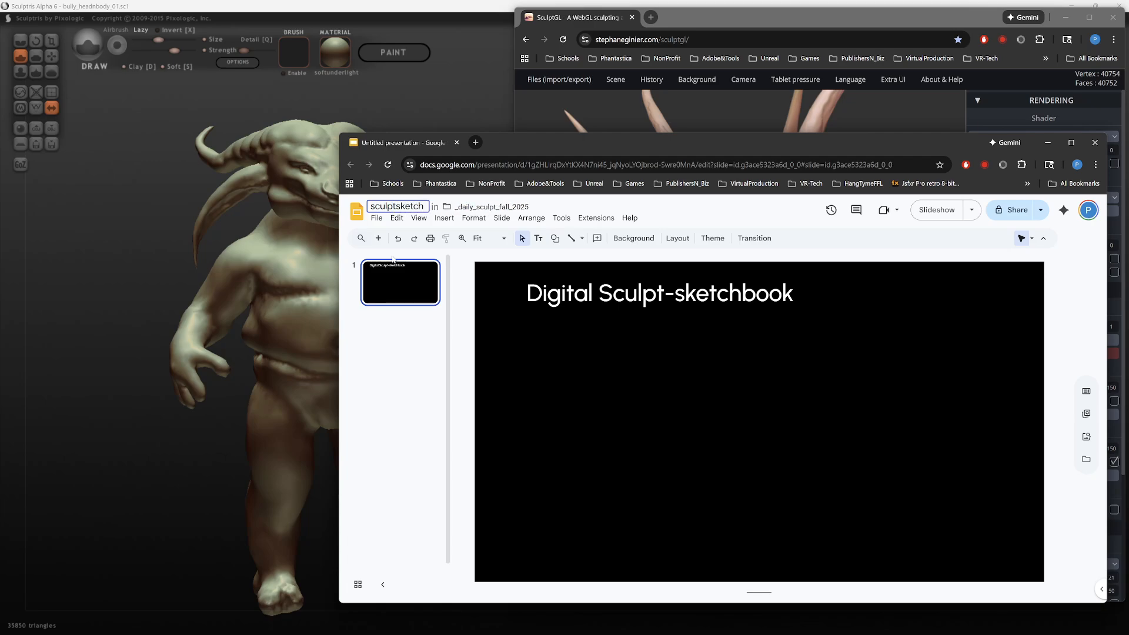
{"action": "type", "text": "book"}
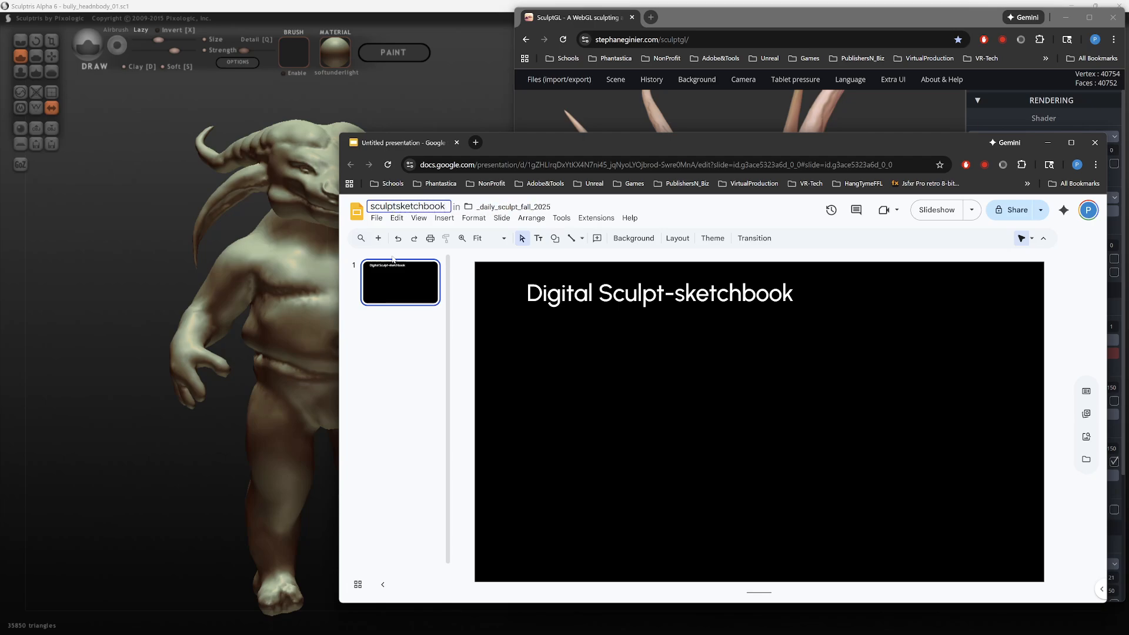
{"action": "type", "text": "_2025"}
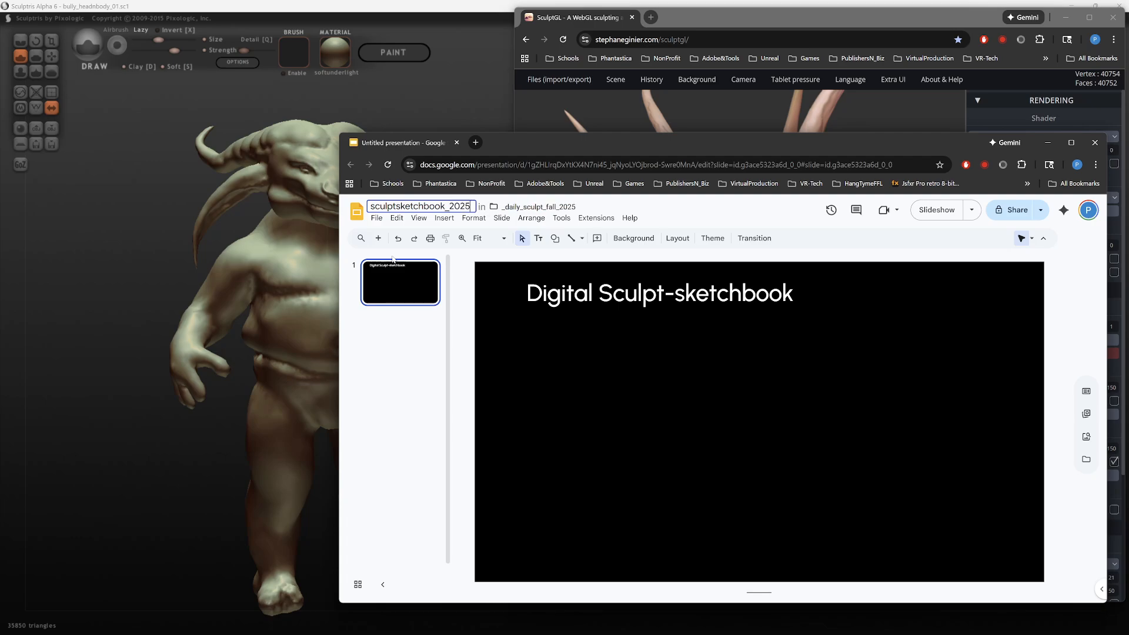
{"action": "key", "text": "Return"}
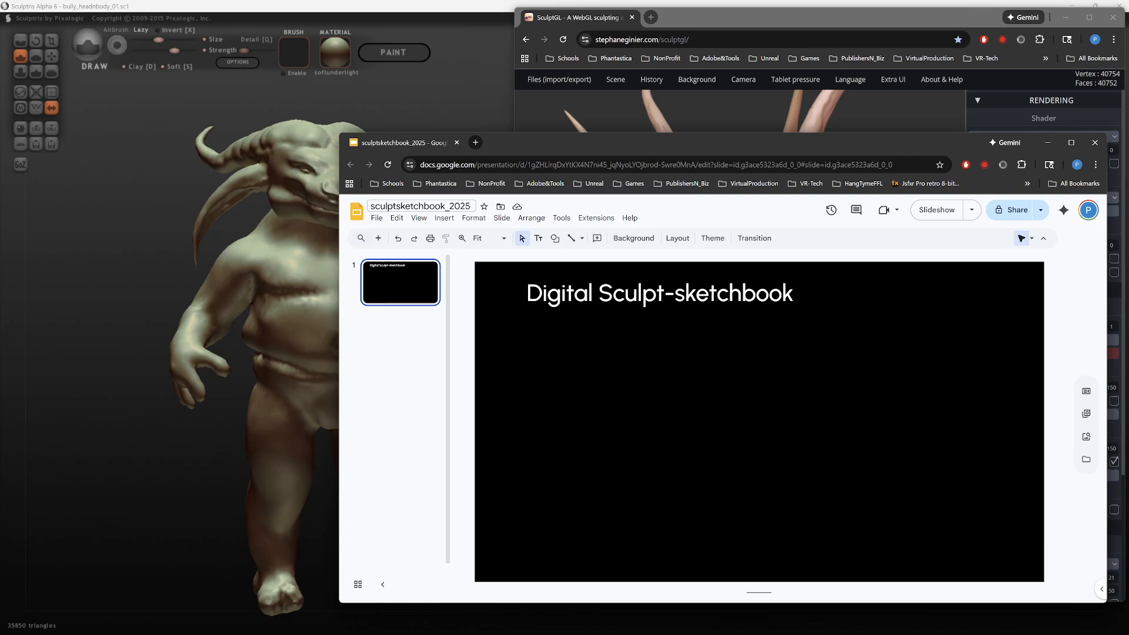
Step: Add the prefix digital_ to the presentation's file name so that it reads digital_sculptsketchbook_2025
{"action": "left_click", "coordinate": [387, 205]}
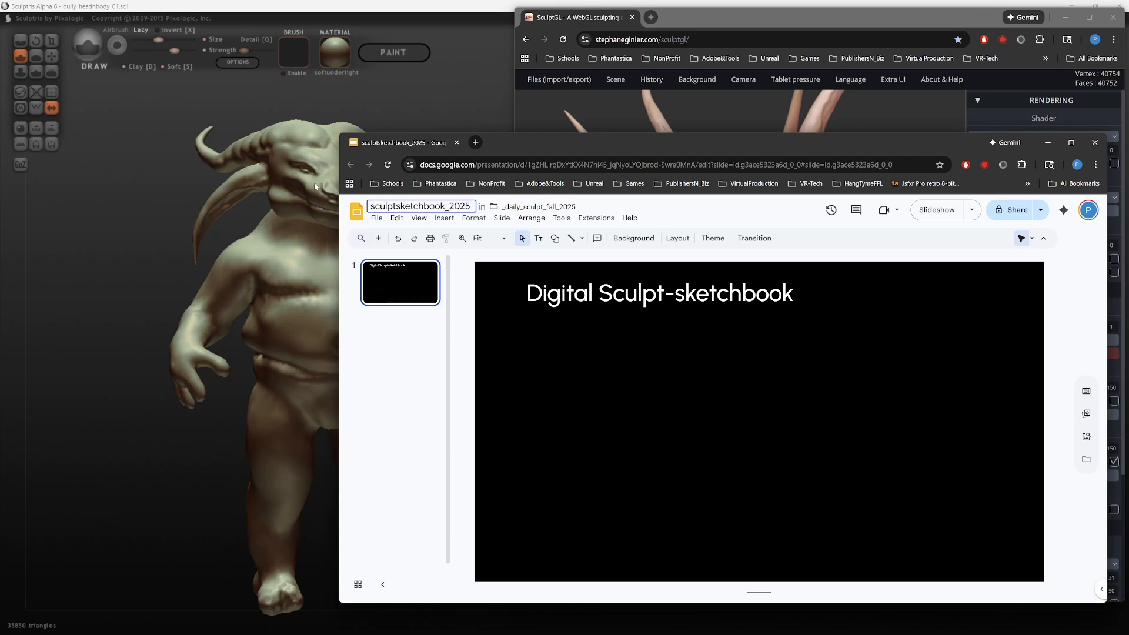
{"action": "type", "text": "digital"}
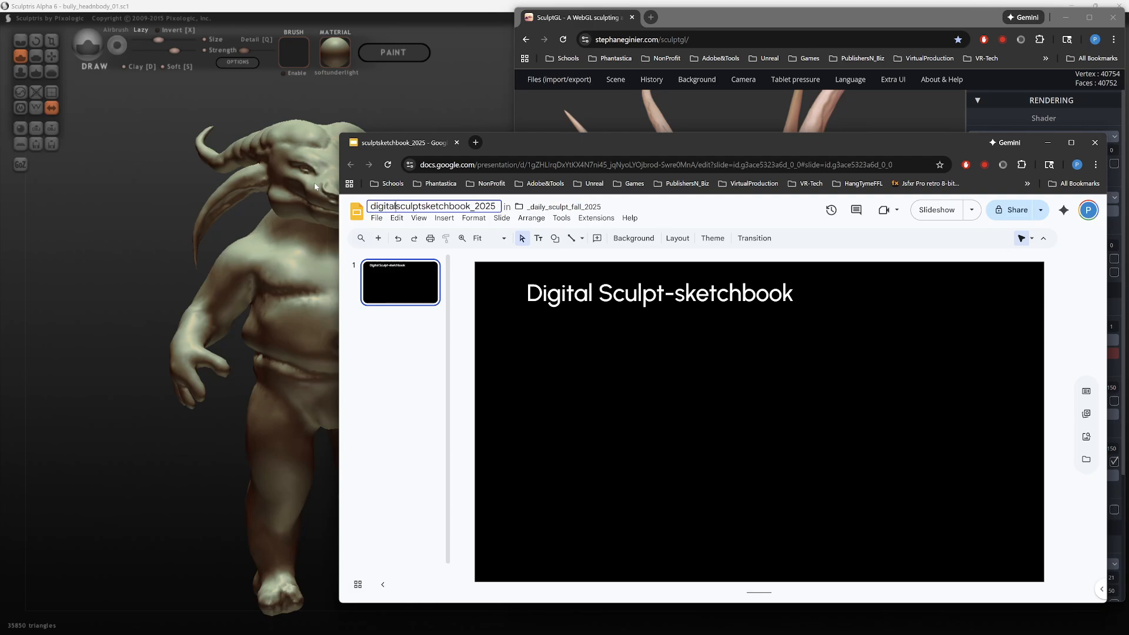
{"action": "type", "text": "_"}
{"action": "key", "text": "Return"}
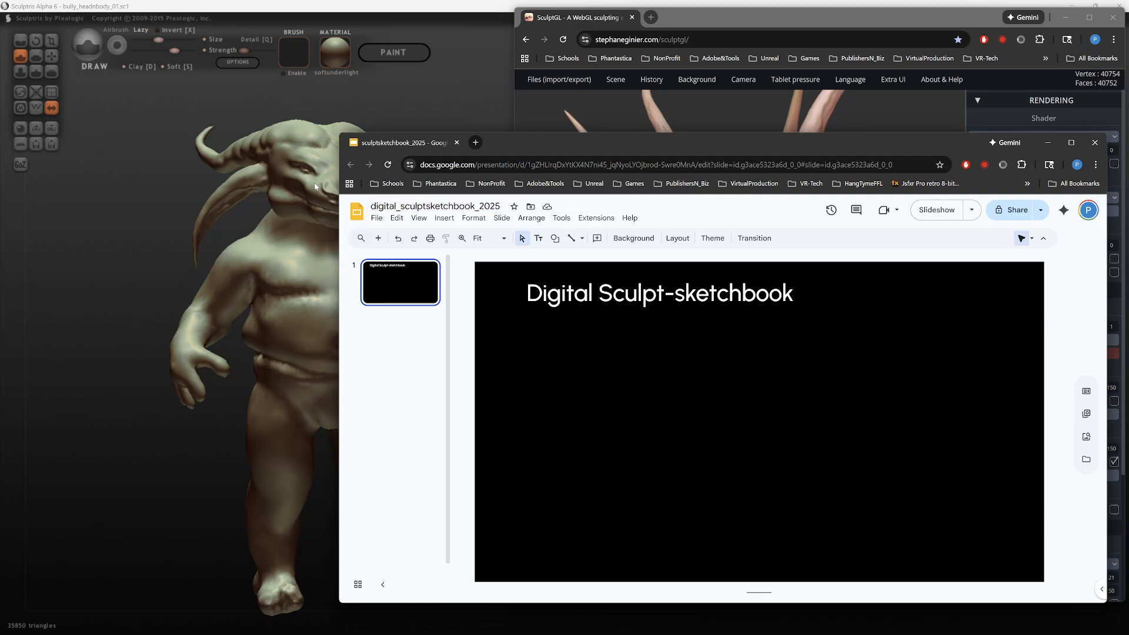
Step: Move the presentation window aside to show the green antlered head in SculptGL, and bring the presentation back to the front
{"action": "mouse_move", "coordinate": [831, 152]}
{"action": "left_mouse_down"}
{"action": "mouse_move", "coordinate": [860, 478]}
{"action": "mouse_move", "coordinate": [838, 451]}
{"action": "mouse_move", "coordinate": [791, 261]}
{"action": "mouse_move", "coordinate": [823, 481]}
{"action": "left_mouse_up"}
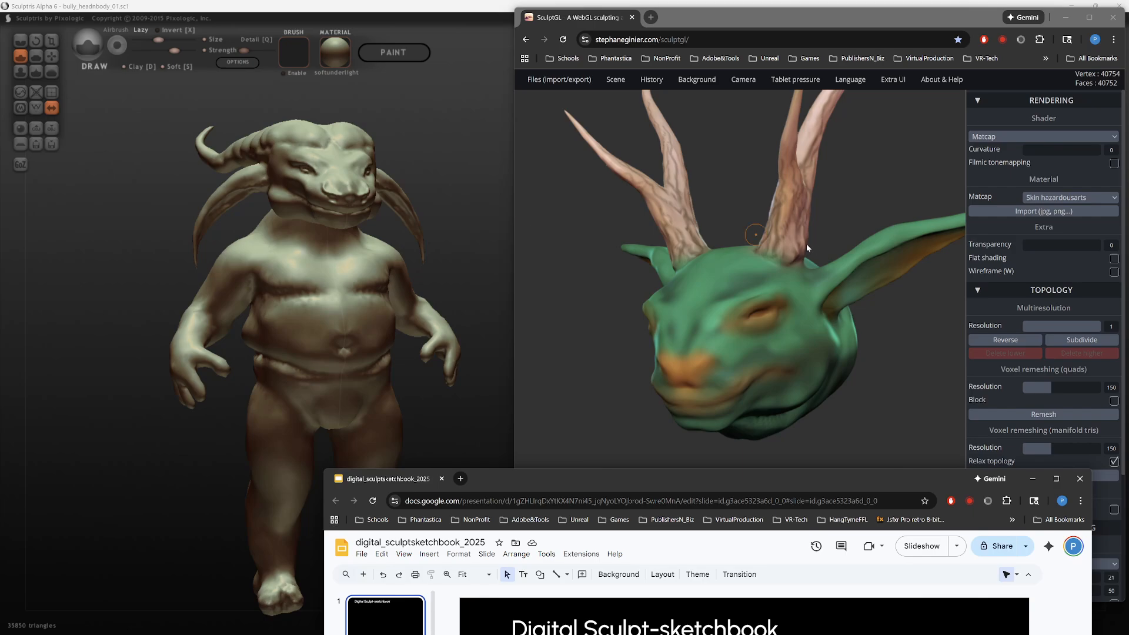
{"action": "left_click", "coordinate": [591, 270]}
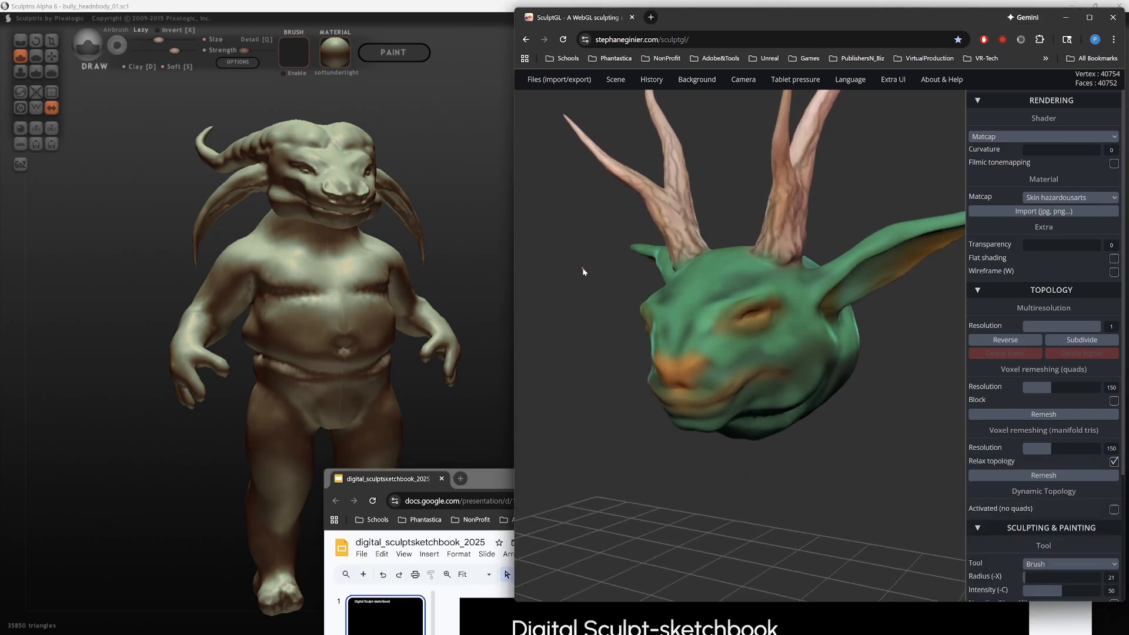
{"action": "mouse_move", "coordinate": [495, 475]}
{"action": "left_mouse_down"}
{"action": "mouse_move", "coordinate": [541, 248]}
{"action": "mouse_move", "coordinate": [529, 183]}
{"action": "mouse_move", "coordinate": [531, 304]}
{"action": "mouse_move", "coordinate": [557, 412]}
{"action": "mouse_move", "coordinate": [531, 292]}
{"action": "mouse_move", "coordinate": [541, 371]}
{"action": "mouse_move", "coordinate": [514, 345]}
{"action": "mouse_move", "coordinate": [533, 330]}
{"action": "mouse_move", "coordinate": [522, 328]}
{"action": "left_mouse_up"}
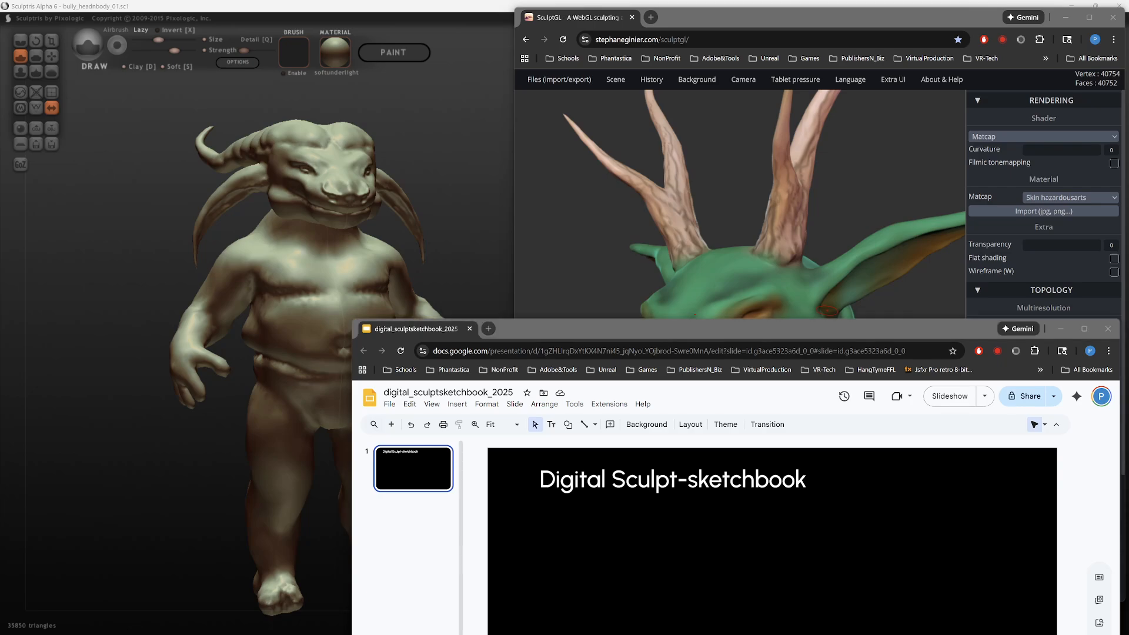
Step: Bring in the Google Drive window, look through the images in the renders_screencaps folder, and minimize the window
{"action": "left_click_drag", "start_coordinate": [1128, 38], "coordinate": [715, 45]}
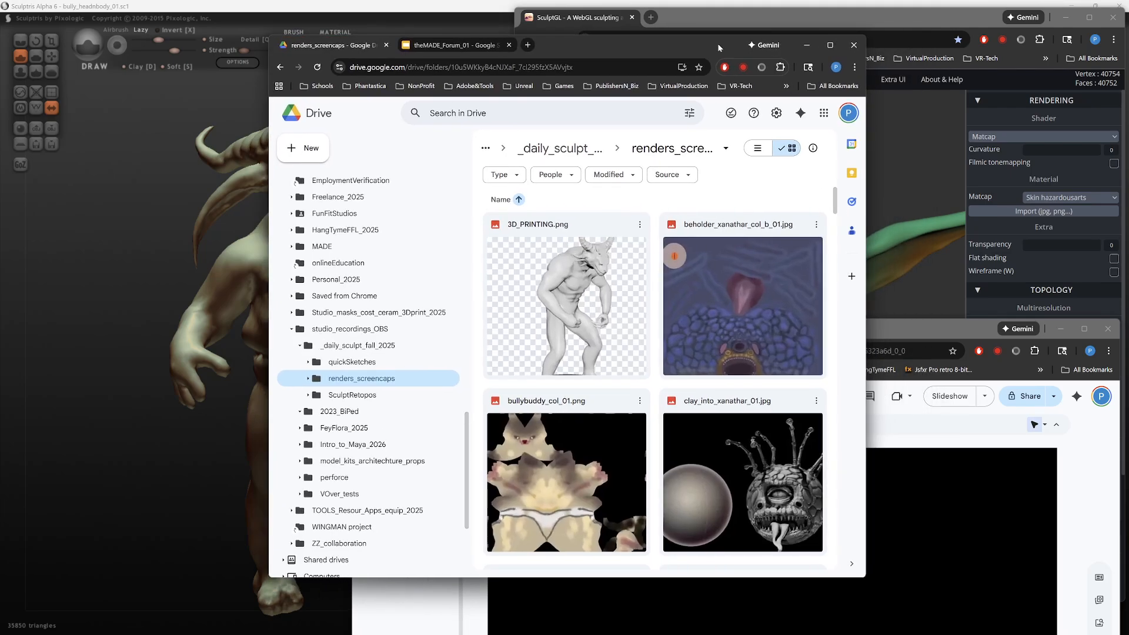
{"action": "scroll", "coordinate": [806, 420], "scroll_direction": "down", "scroll_amount": 6}
{"action": "scroll", "coordinate": [764, 406], "scroll_direction": "up", "scroll_amount": 2}
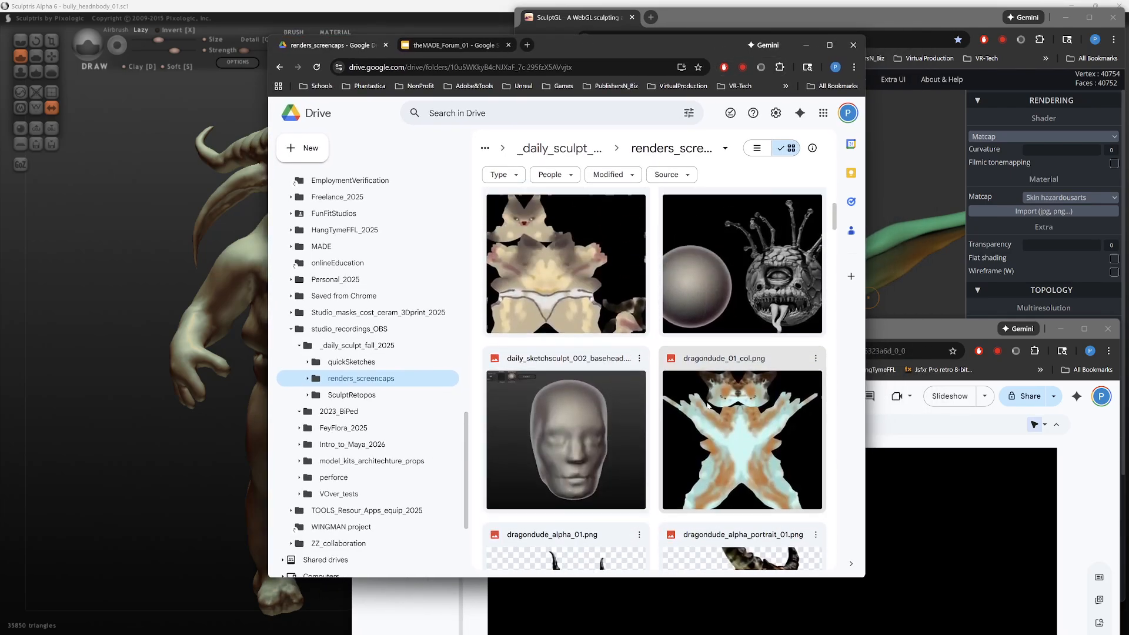
{"action": "scroll", "coordinate": [725, 394], "scroll_direction": "down", "scroll_amount": 3}
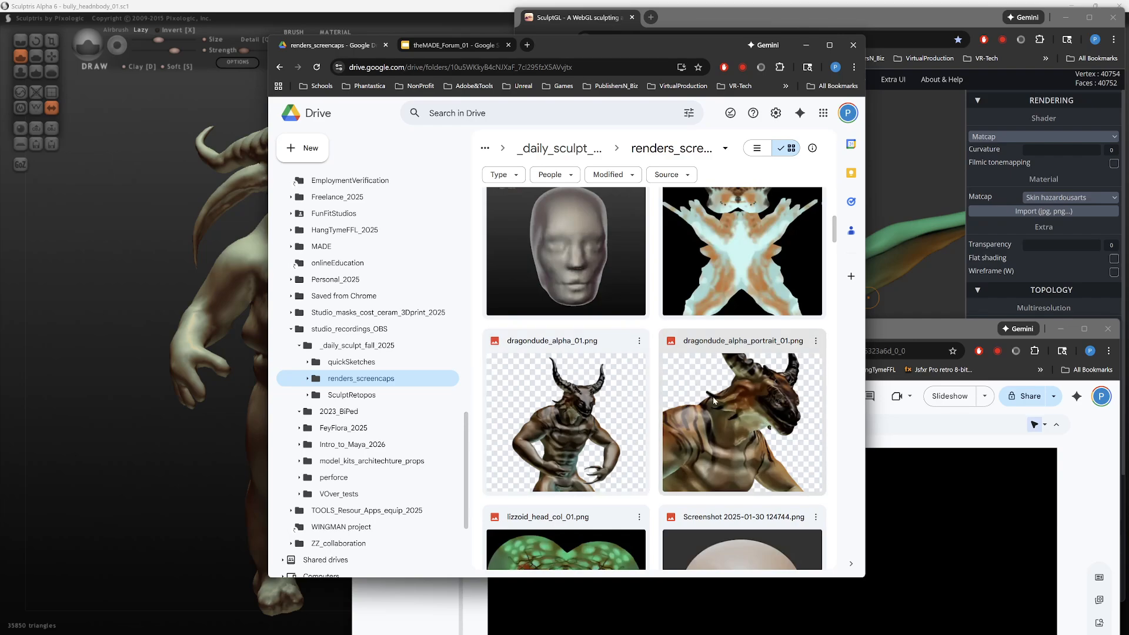
{"action": "scroll", "coordinate": [762, 441], "scroll_direction": "up", "scroll_amount": 5}
{"action": "scroll", "coordinate": [763, 461], "scroll_direction": "up", "scroll_amount": 2}
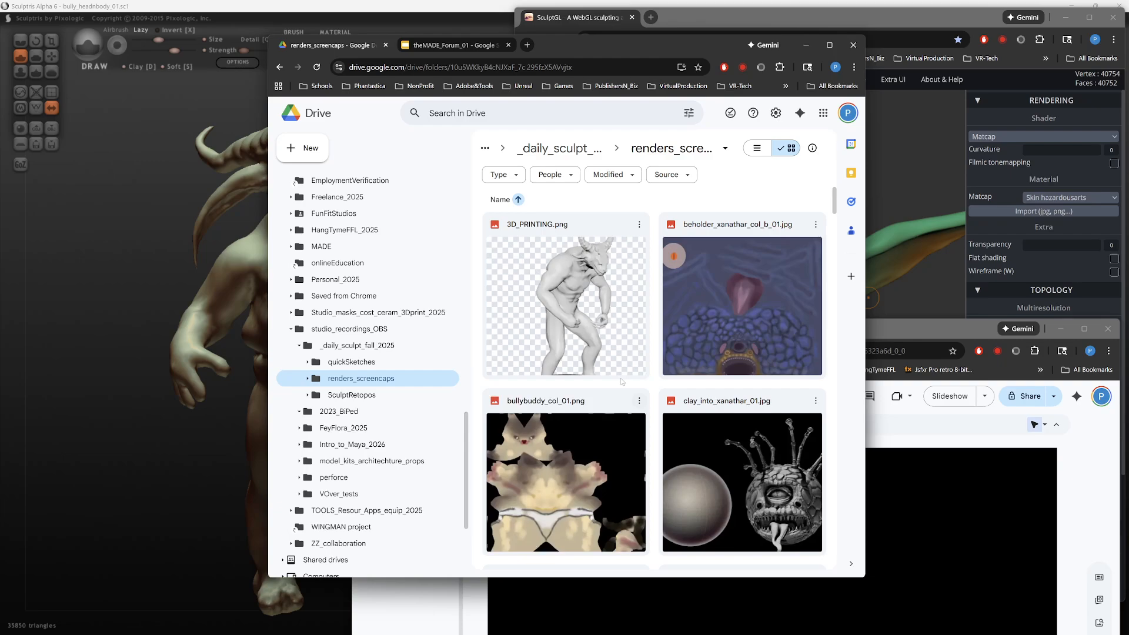
{"action": "left_click", "coordinate": [806, 44]}
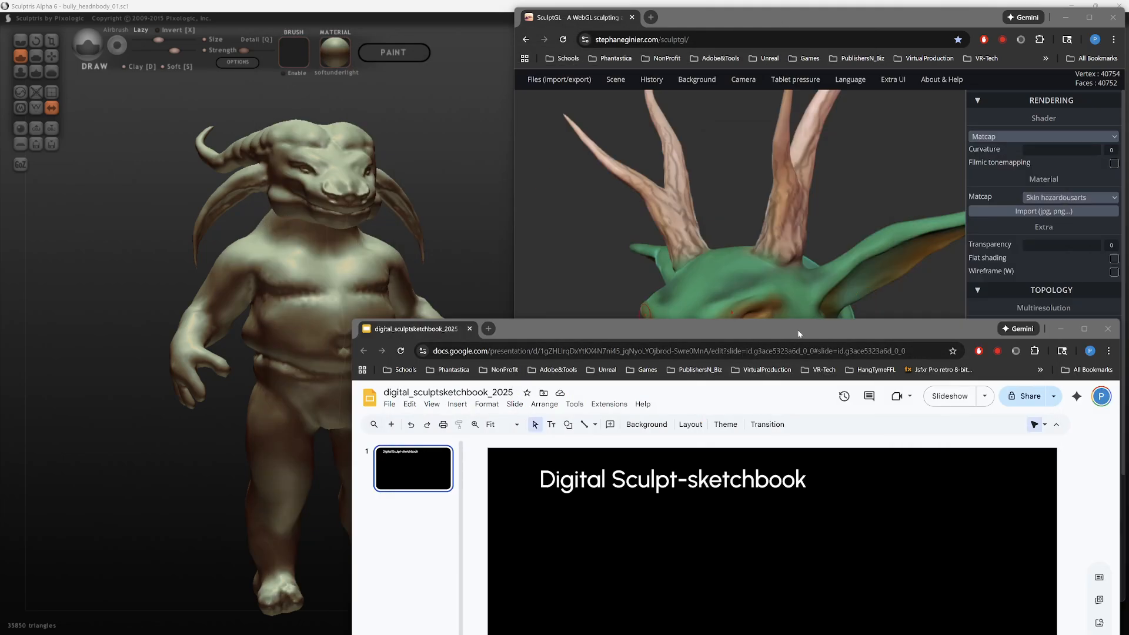
Step: Move the presentation window over the Sculptris model and bring the File Explorer window with the renders_screencaps folder on screen beside it
{"action": "mouse_move", "coordinate": [797, 329]}
{"action": "left_mouse_down"}
{"action": "mouse_move", "coordinate": [722, 248]}
{"action": "mouse_move", "coordinate": [659, 135]}
{"action": "mouse_move", "coordinate": [461, 23]}
{"action": "mouse_move", "coordinate": [559, 24]}
{"action": "mouse_move", "coordinate": [520, 25]}
{"action": "left_mouse_up"}
{"action": "key", "text": "alt+Tab"}
{"action": "key", "text": "alt+Tab"}
{"action": "key", "text": "alt+Tab"}
{"action": "key", "text": "alt+Tab"}
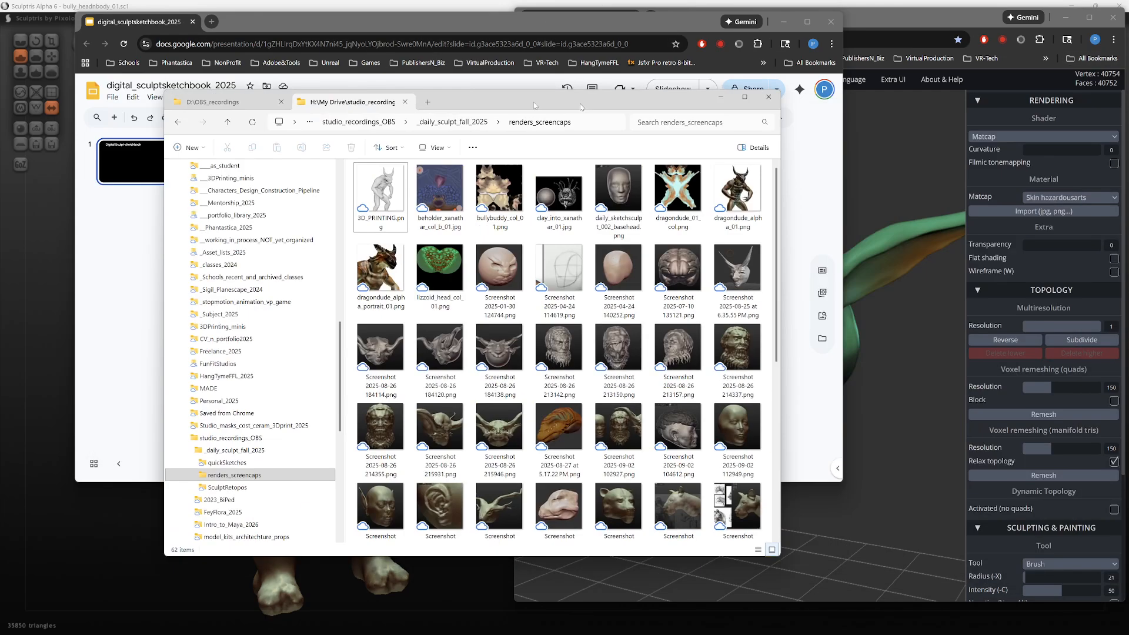
{"action": "left_click_drag", "start_coordinate": [512, 111], "coordinate": [709, 111]}
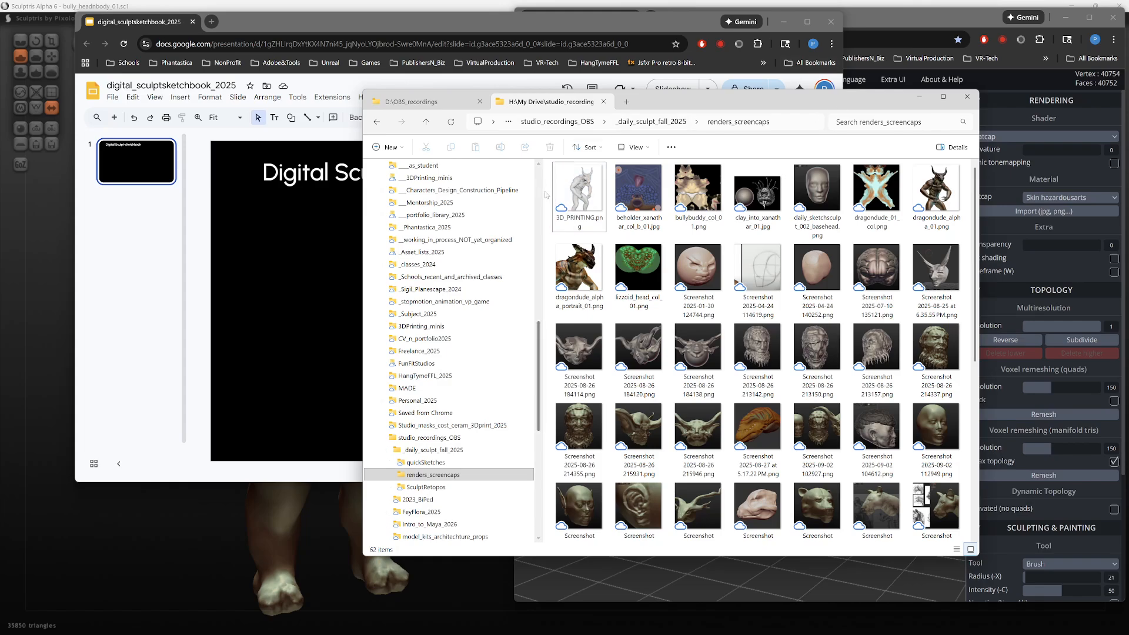
Step: Narrow the folder tree, maximize the File Explorer window and display the renders_screencaps files as larger icons
{"action": "left_click_drag", "start_coordinate": [540, 190], "coordinate": [439, 190]}
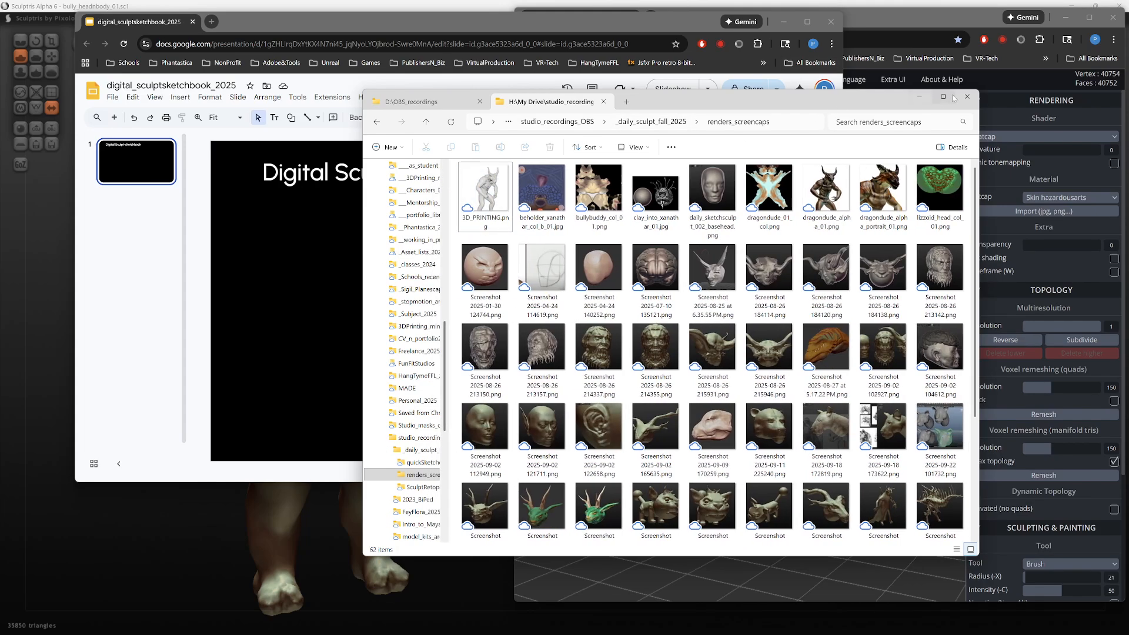
{"action": "left_click", "coordinate": [943, 96]}
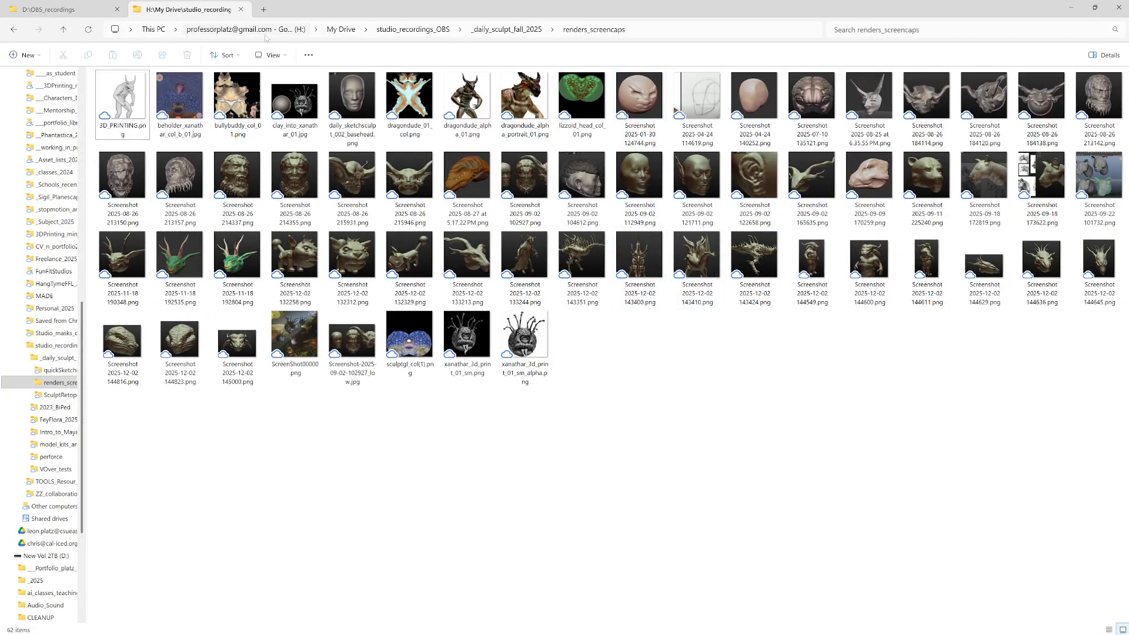
{"action": "left_click", "coordinate": [273, 54]}
{"action": "left_click", "coordinate": [276, 80]}
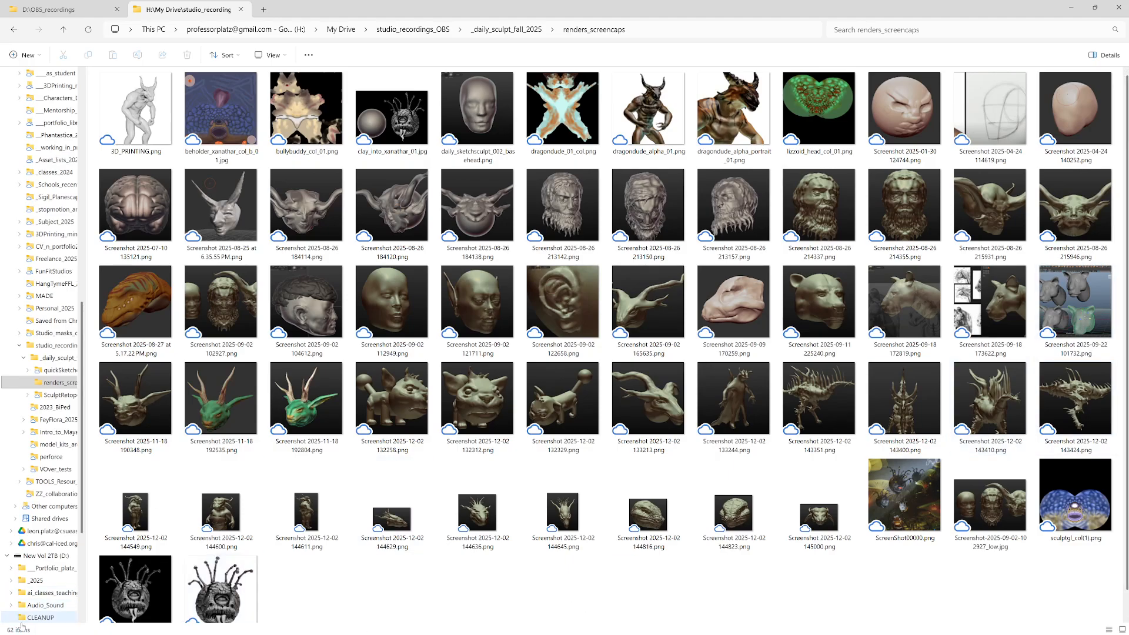
Step: Open xanathar_3d_print_01_sm_alpha.png and zoom in to examine the render's details
{"action": "left_click", "coordinate": [214, 595]}
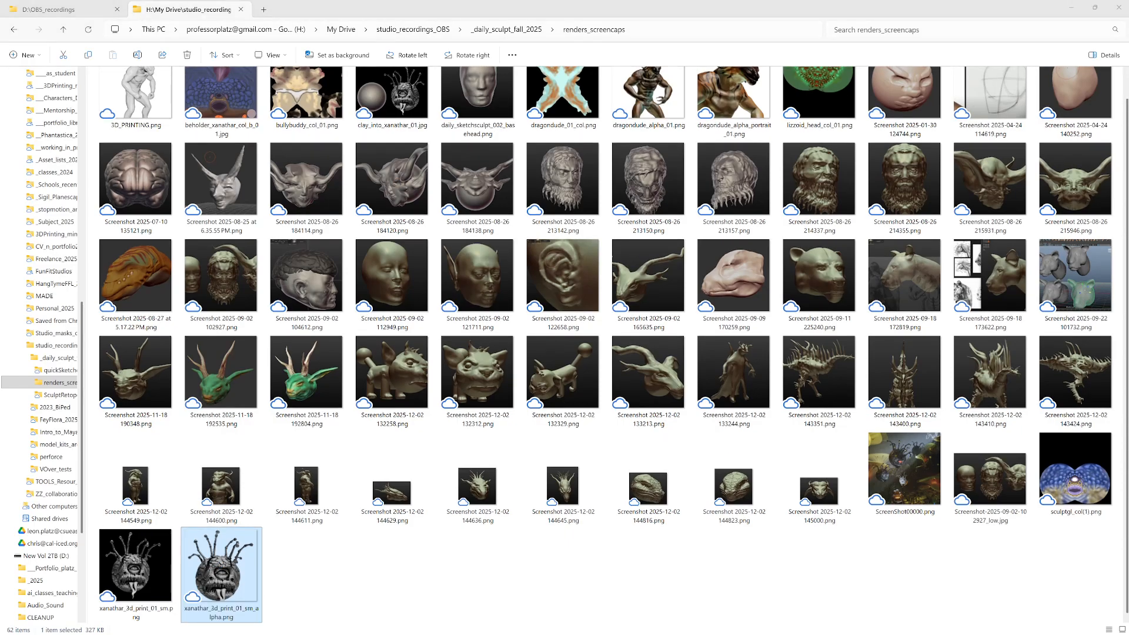
{"action": "scroll", "coordinate": [606, 324], "scroll_direction": "up", "scroll_amount": 5}
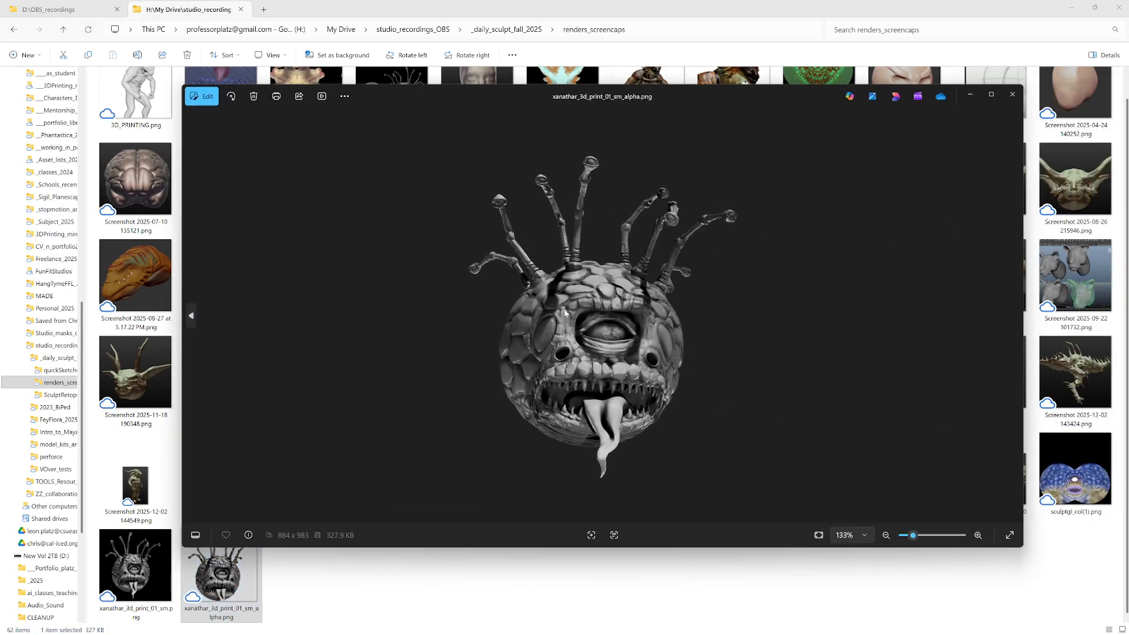
{"action": "scroll", "coordinate": [606, 325], "scroll_direction": "down", "scroll_amount": 4}
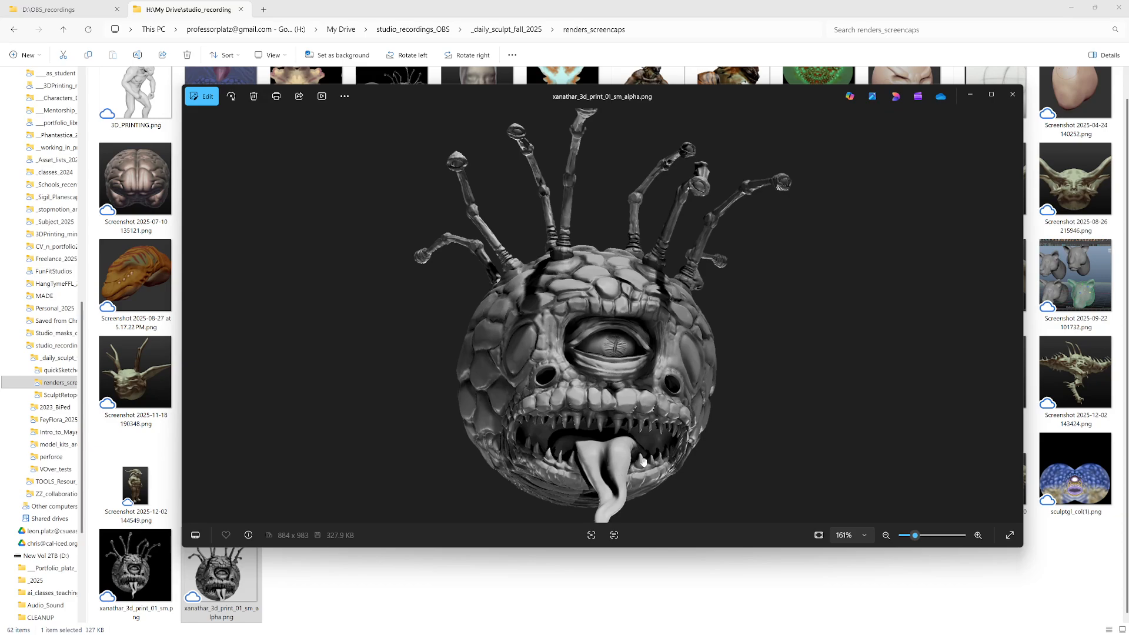
{"action": "scroll", "coordinate": [677, 432], "scroll_direction": "up", "scroll_amount": 1}
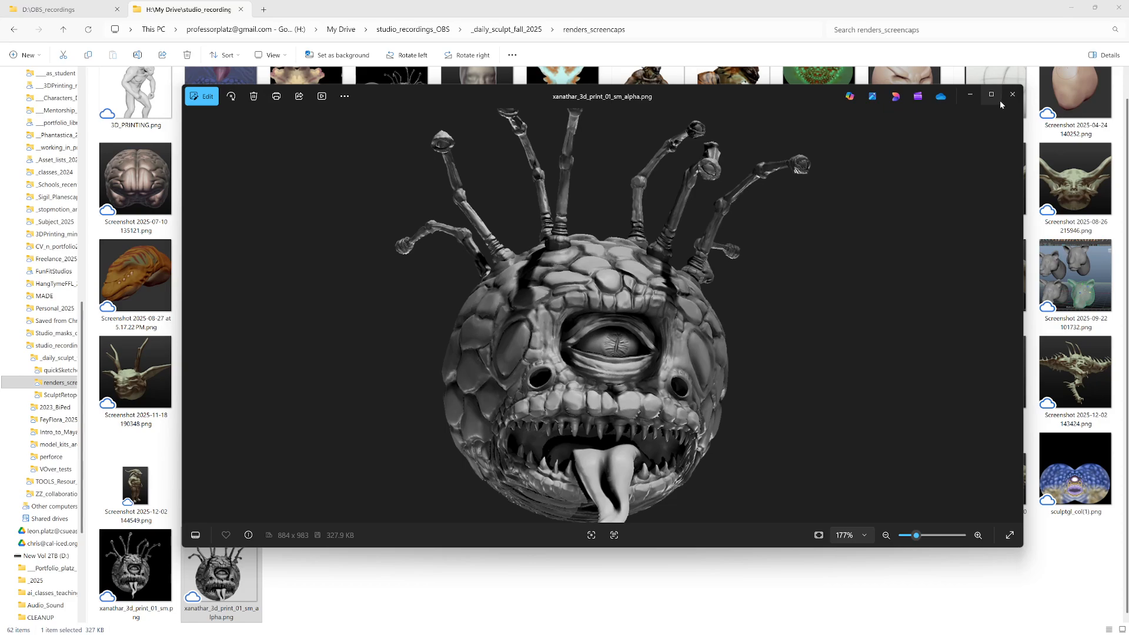
{"action": "left_click", "coordinate": [1069, 545]}
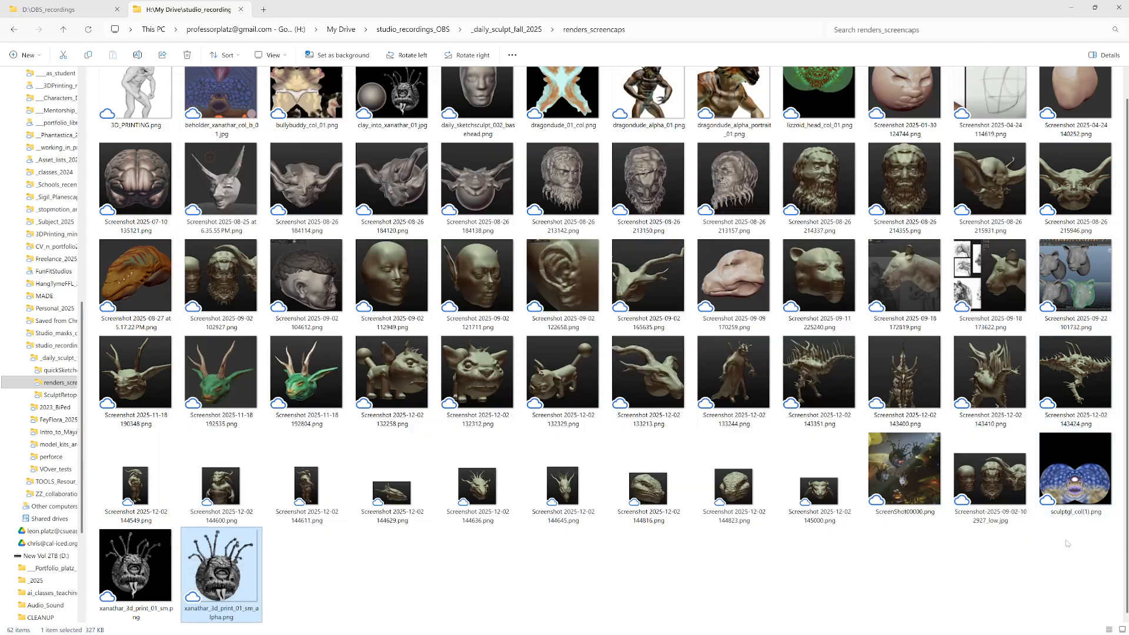
Step: View the painted texture in sculptgl_col(1).png, and close both it and the xanathar image
{"action": "left_click", "coordinate": [1070, 474]}
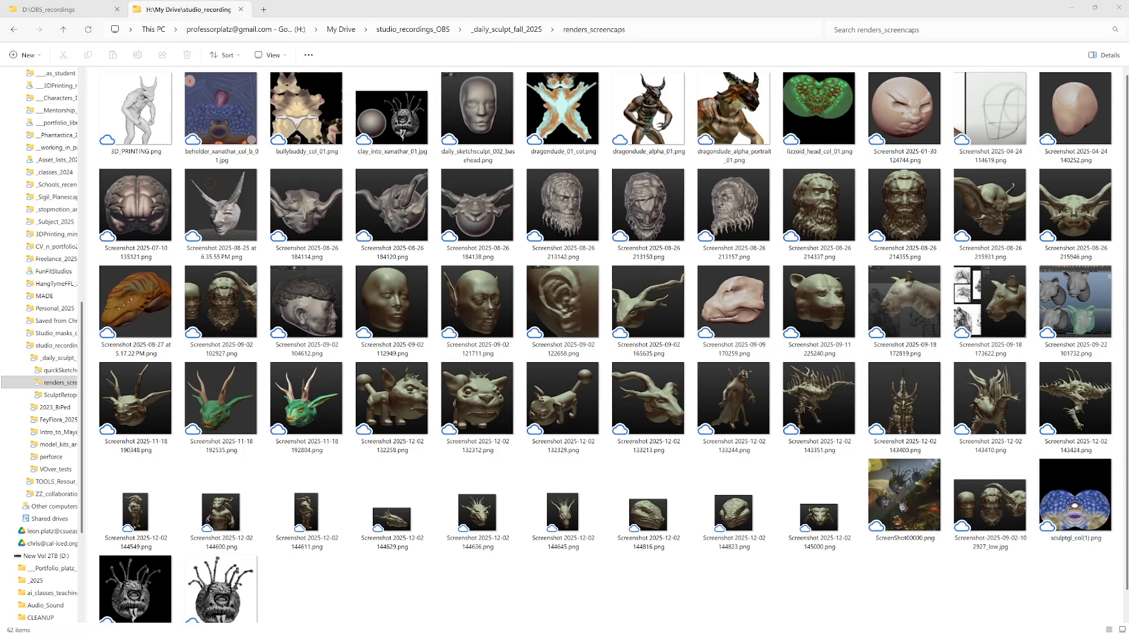
{"action": "scroll", "coordinate": [744, 371], "scroll_direction": "up", "scroll_amount": 4}
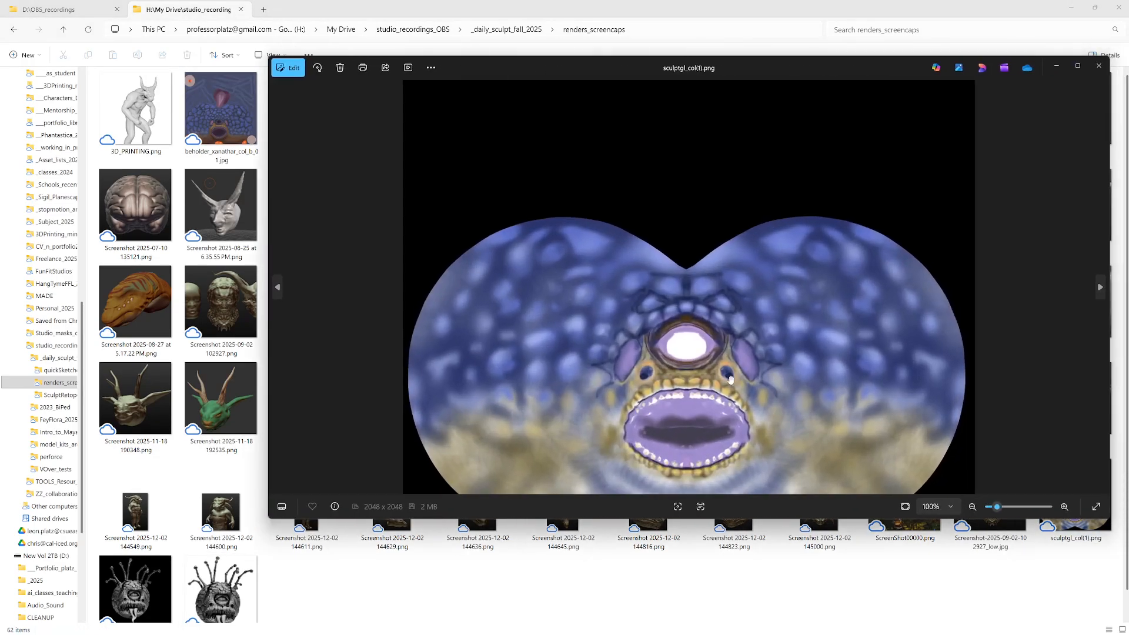
{"action": "scroll", "coordinate": [757, 305], "scroll_direction": "down", "scroll_amount": 4}
{"action": "key", "text": "alt+Tab"}
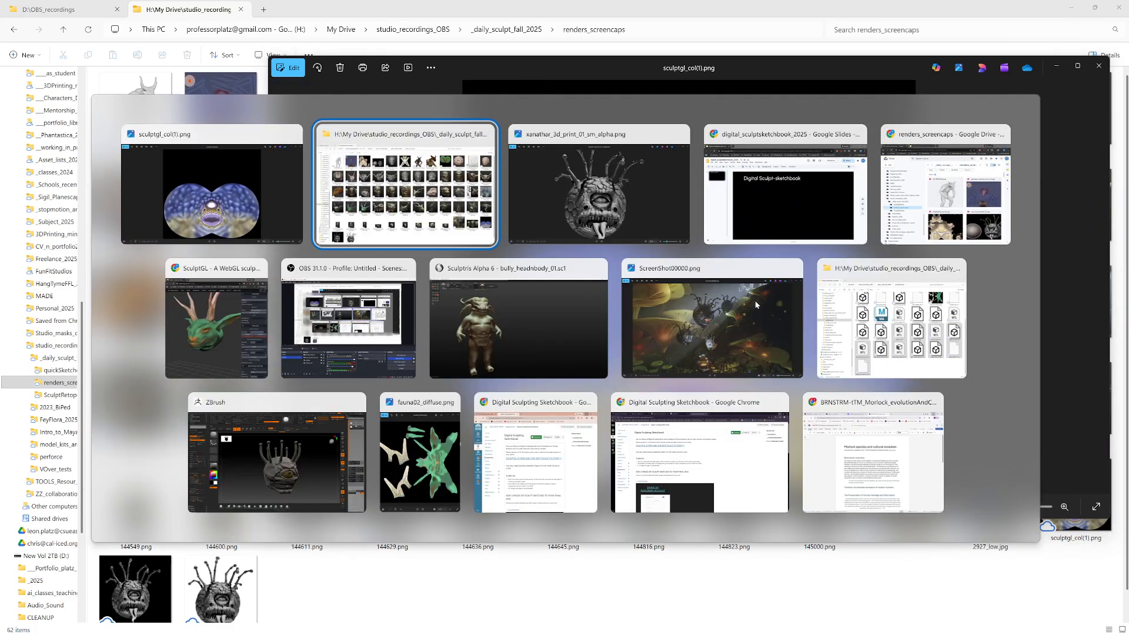
{"action": "key", "text": "alt+Tab"}
{"action": "left_click", "coordinate": [1012, 95]}
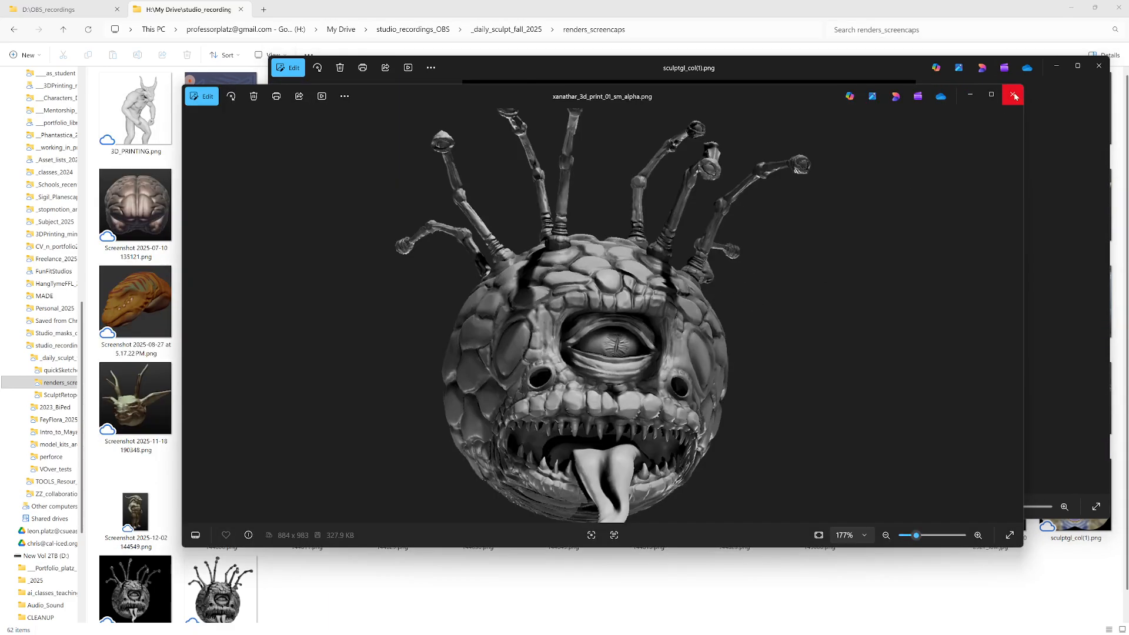
{"action": "left_click", "coordinate": [1099, 66]}
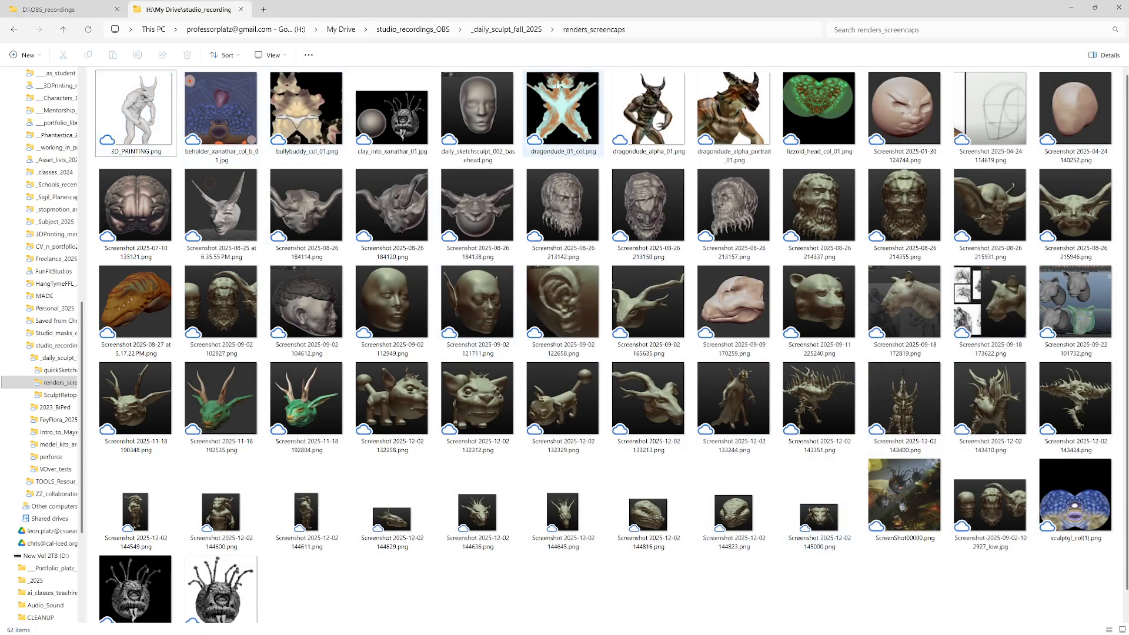
Step: Open 3D_PRINTING.png, move its window below the top row of thumbnails, and open dragondude_alpha_01.png for comparison
{"action": "double_click", "coordinate": [137, 111]}
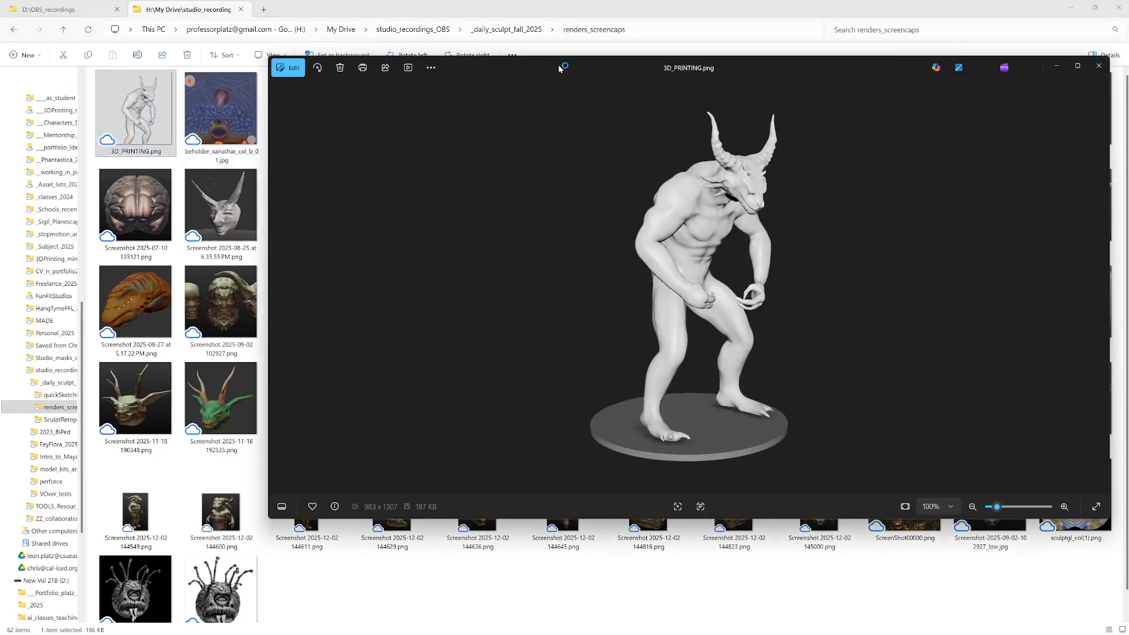
{"action": "left_click_drag", "start_coordinate": [582, 63], "coordinate": [429, 159]}
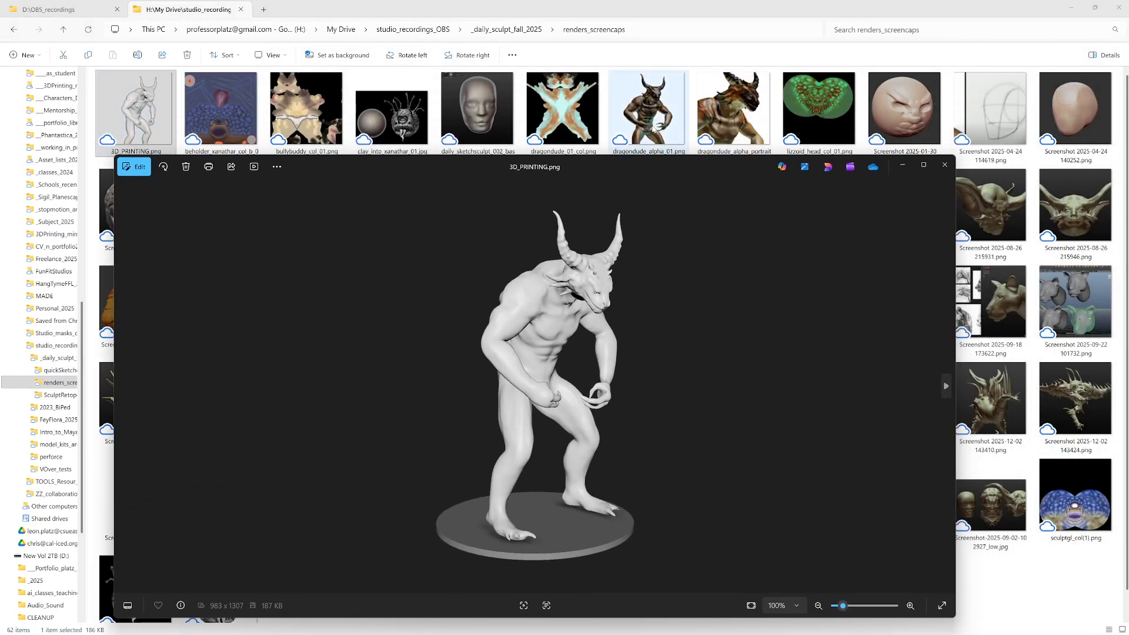
{"action": "double_click", "coordinate": [652, 114]}
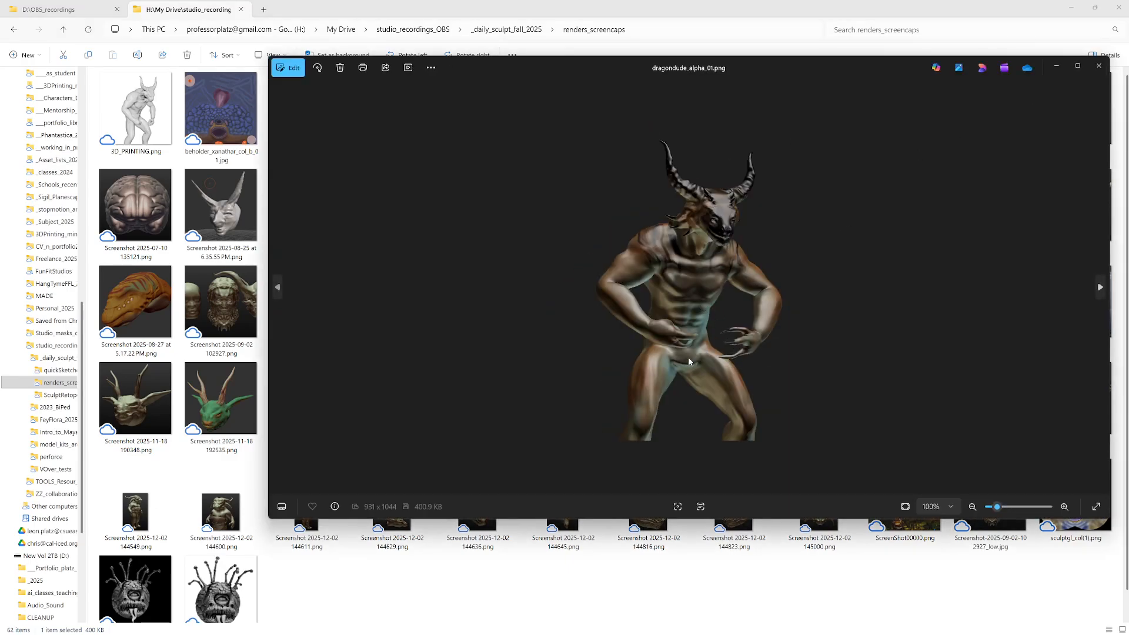
Step: Close dragondude_alpha_01.png, open Screenshot 2025-11-18 192535.png, and browse back through the images to the big-cat head sculpts
{"action": "left_click", "coordinate": [1098, 69]}
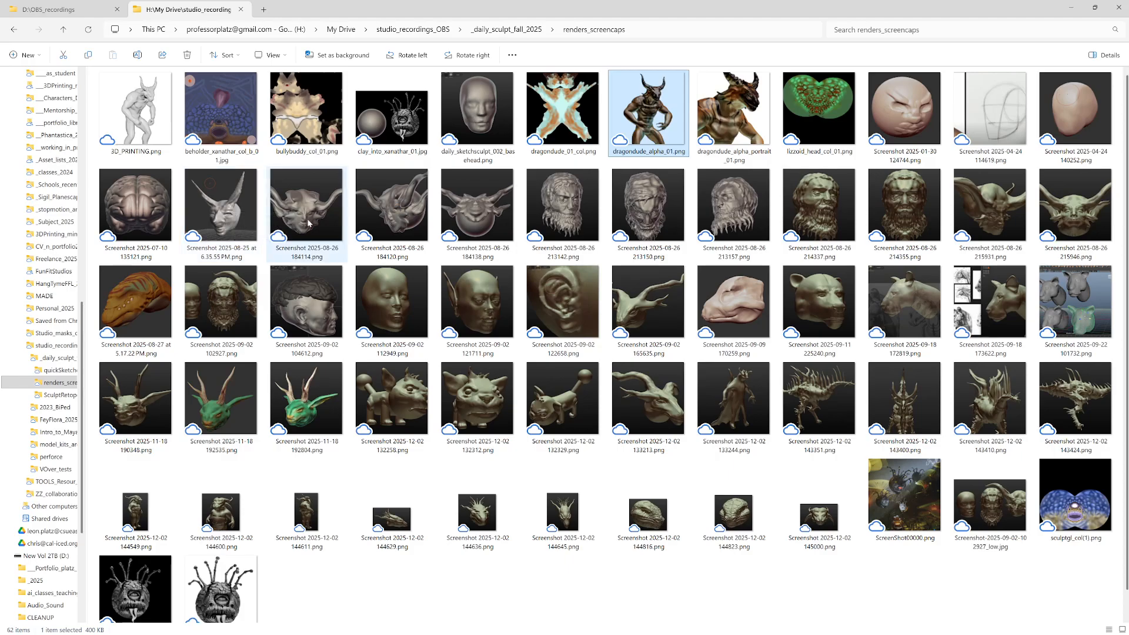
{"action": "left_click", "coordinate": [223, 410]}
{"action": "double_click", "coordinate": [223, 410]}
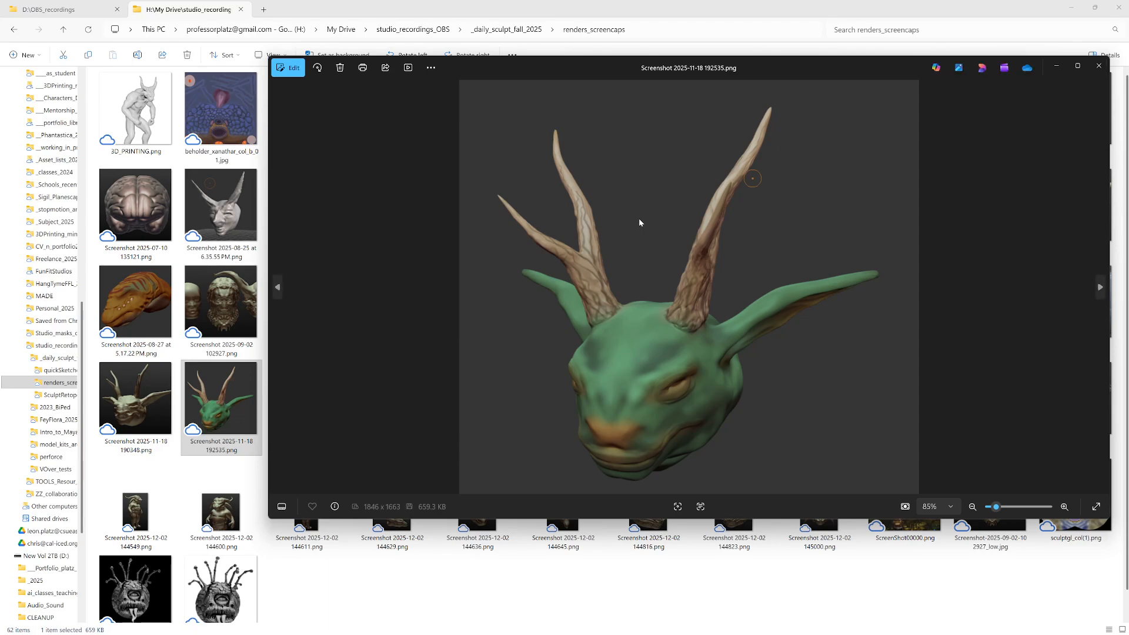
{"action": "key", "text": "Left"}
{"action": "key", "text": "Left"}
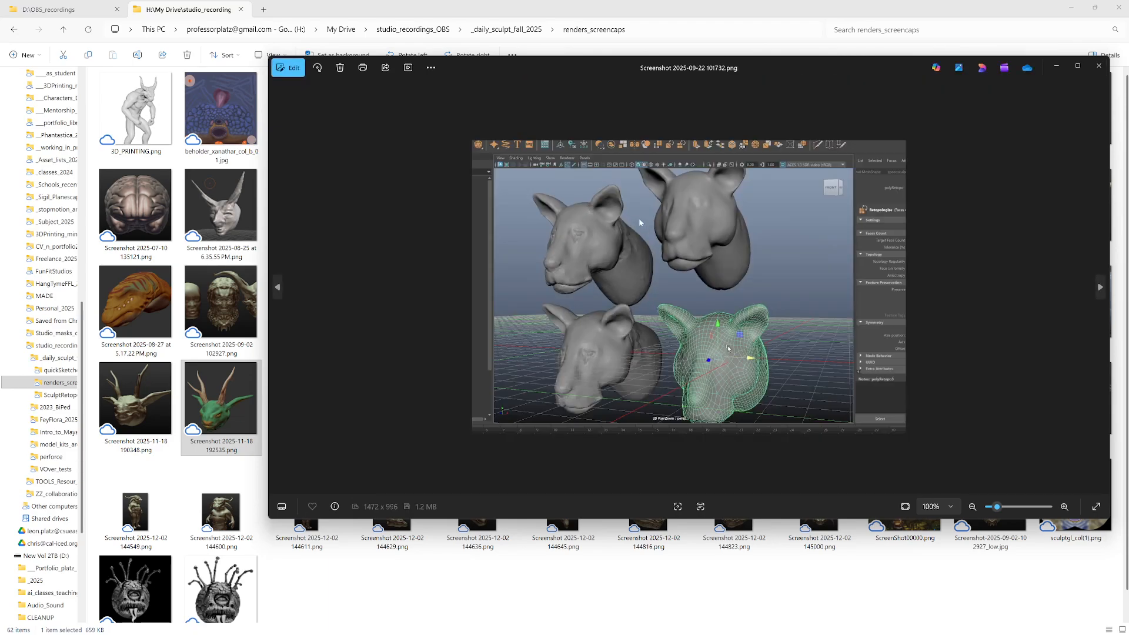
{"action": "key", "text": "Left"}
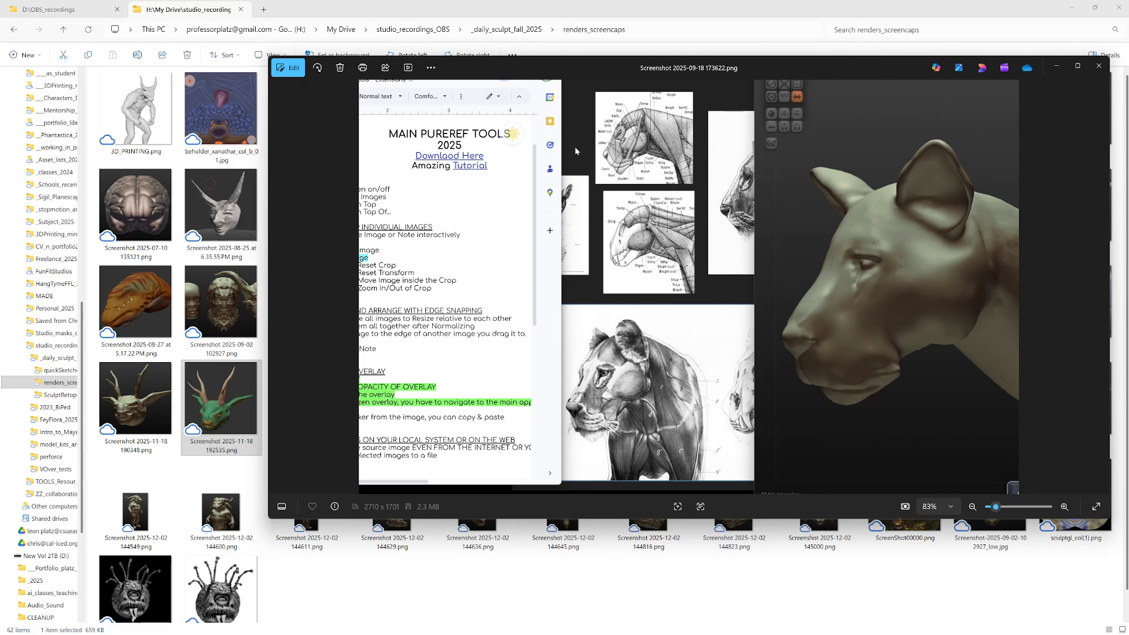
{"action": "key", "text": "Left"}
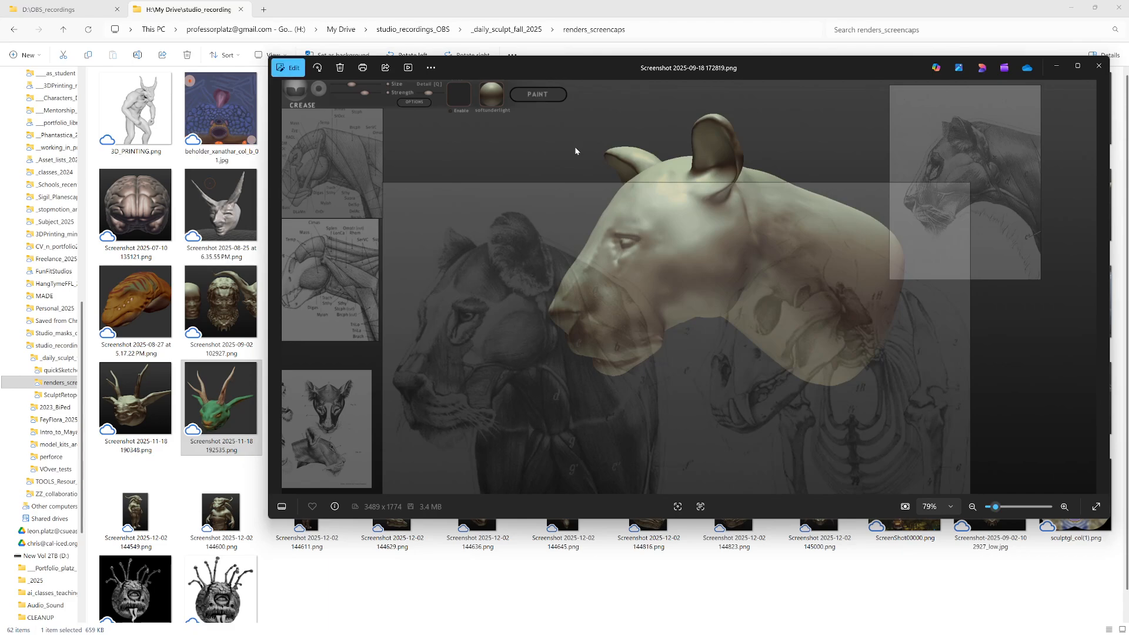
Step: Browse back from the big-cat sculpt past the bear and antlered creature heads to the pointed-eared head, Screenshot 2025-09-02 121711.png
{"action": "key", "text": "Left"}
{"action": "key", "text": "Right"}
{"action": "key", "text": "Left"}
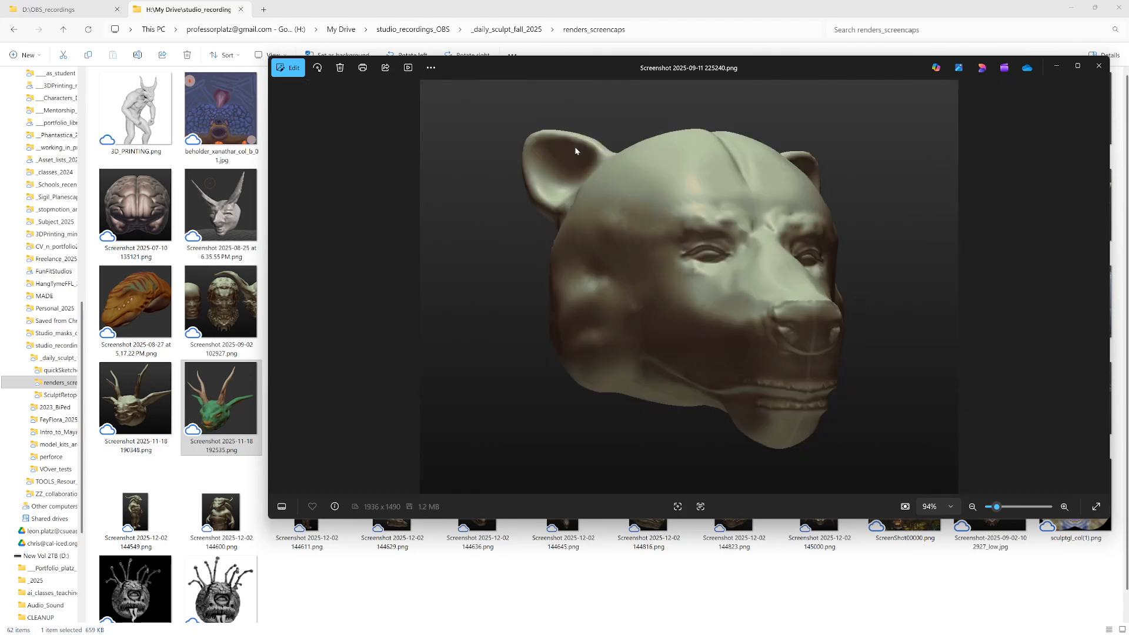
{"action": "key", "text": "Left"}
{"action": "key", "text": "Left"}
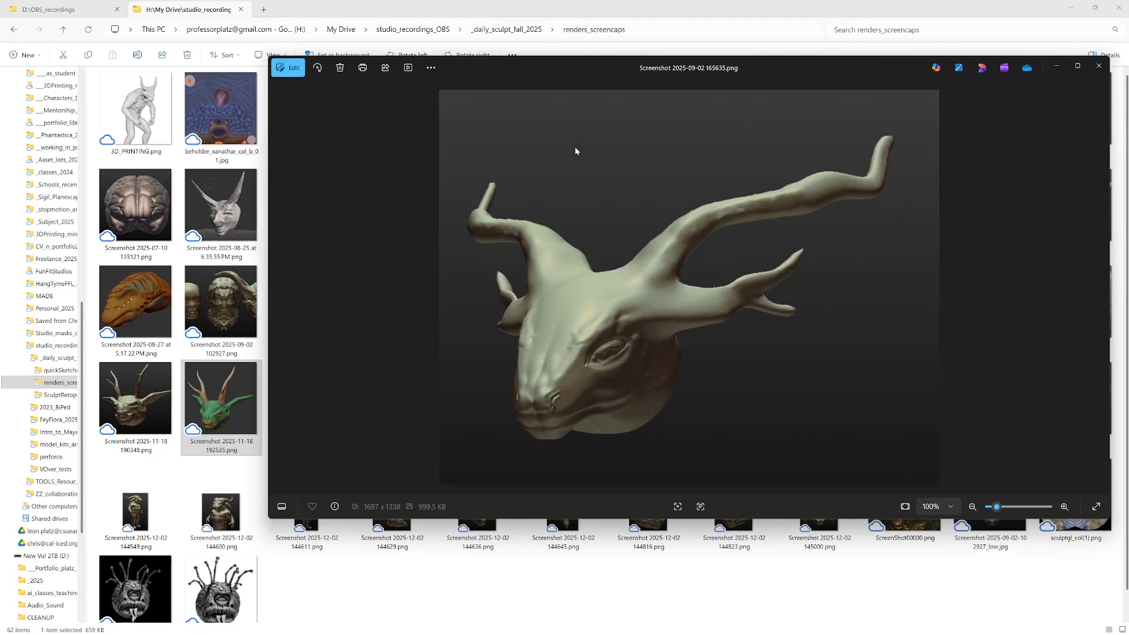
{"action": "key", "text": "Left"}
{"action": "key", "text": "Left"}
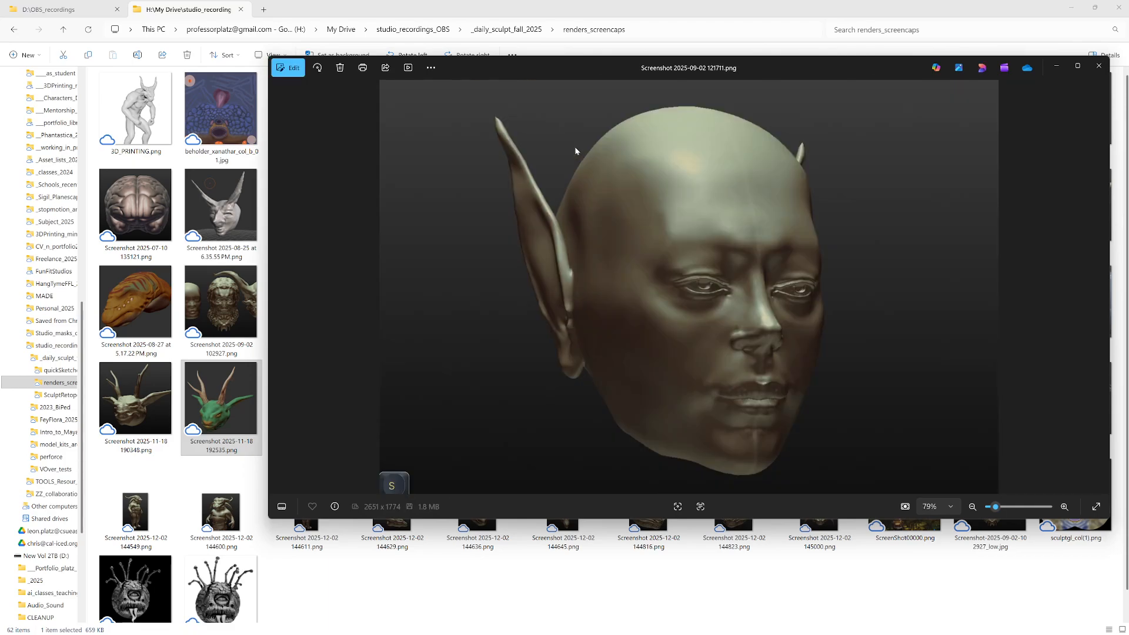
Step: View the bare face, exposed-brain head and three-head sculpt screenshots, ending at the painted creature head from 2025-08-27
{"action": "key", "text": "Left"}
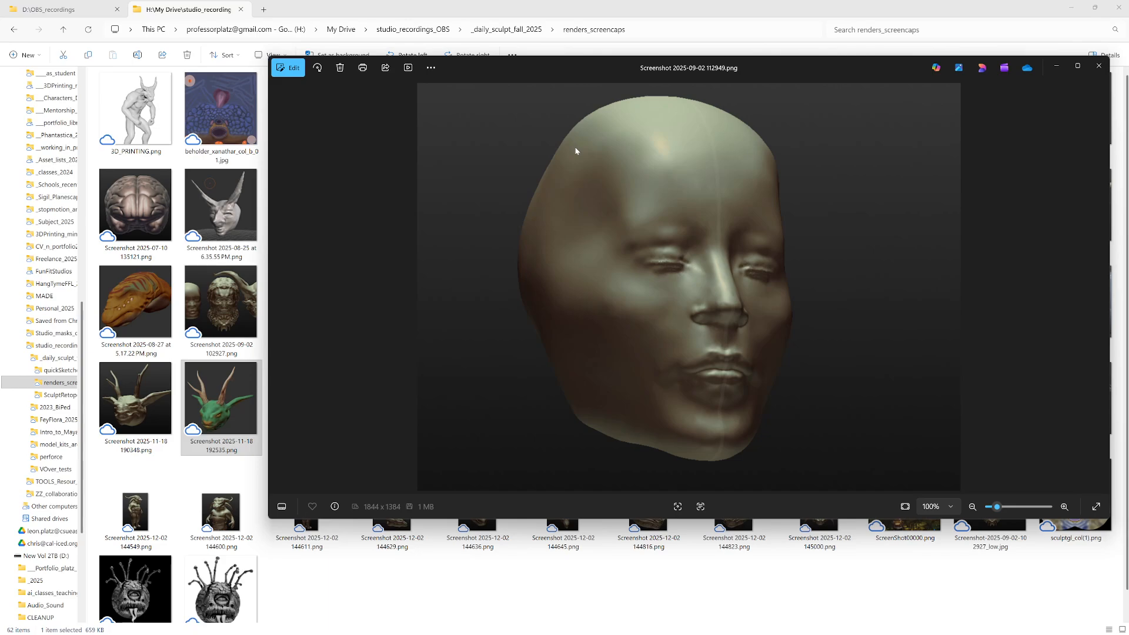
{"action": "key", "text": "Left"}
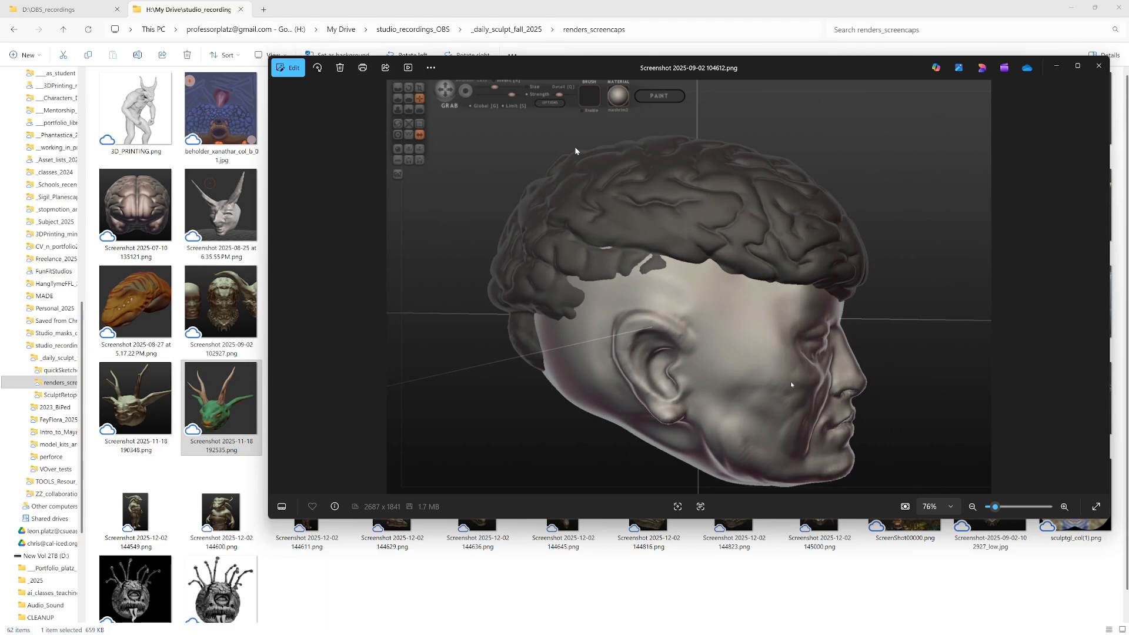
{"action": "key", "text": "Left"}
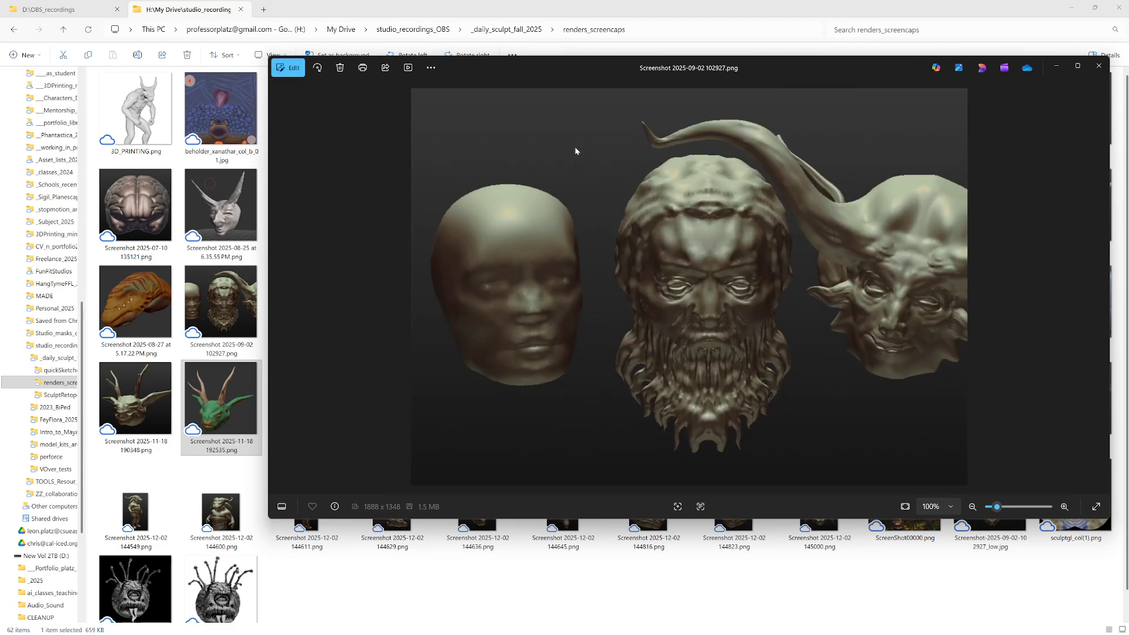
{"action": "key", "text": "Left"}
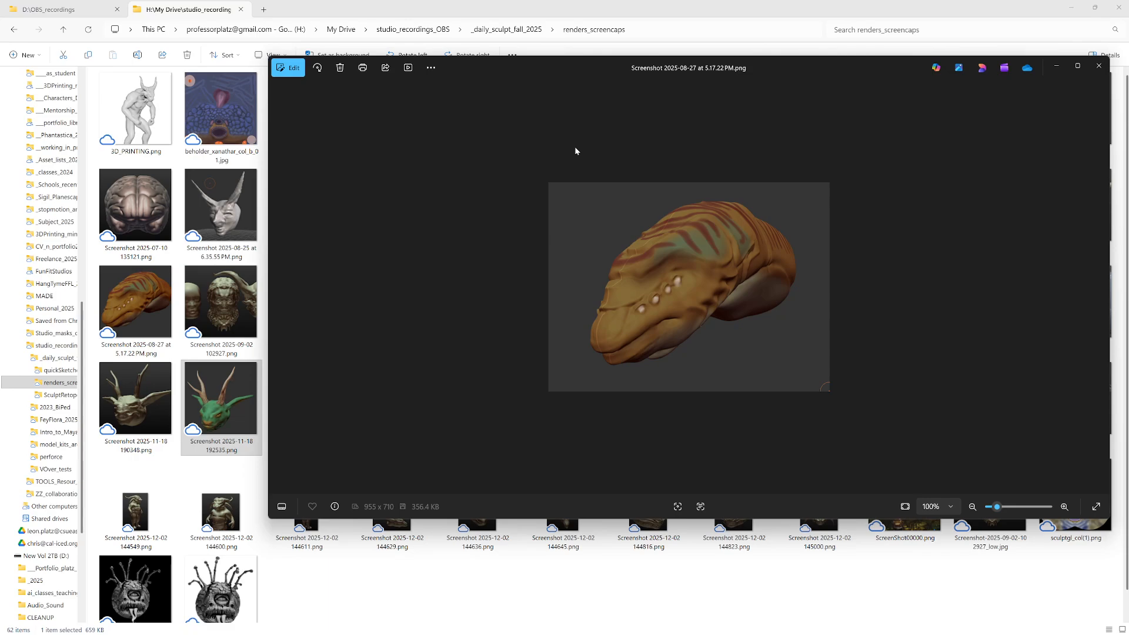
Step: Browse back through the bearded-head and horned-mask sculpts to the basic head form in Screenshot 2025-04-24 140252.png
{"action": "key", "text": "Left"}
{"action": "key", "text": "Left"}
{"action": "key", "text": "Left"}
{"action": "key", "text": "Left"}
{"action": "key", "text": "Left"}
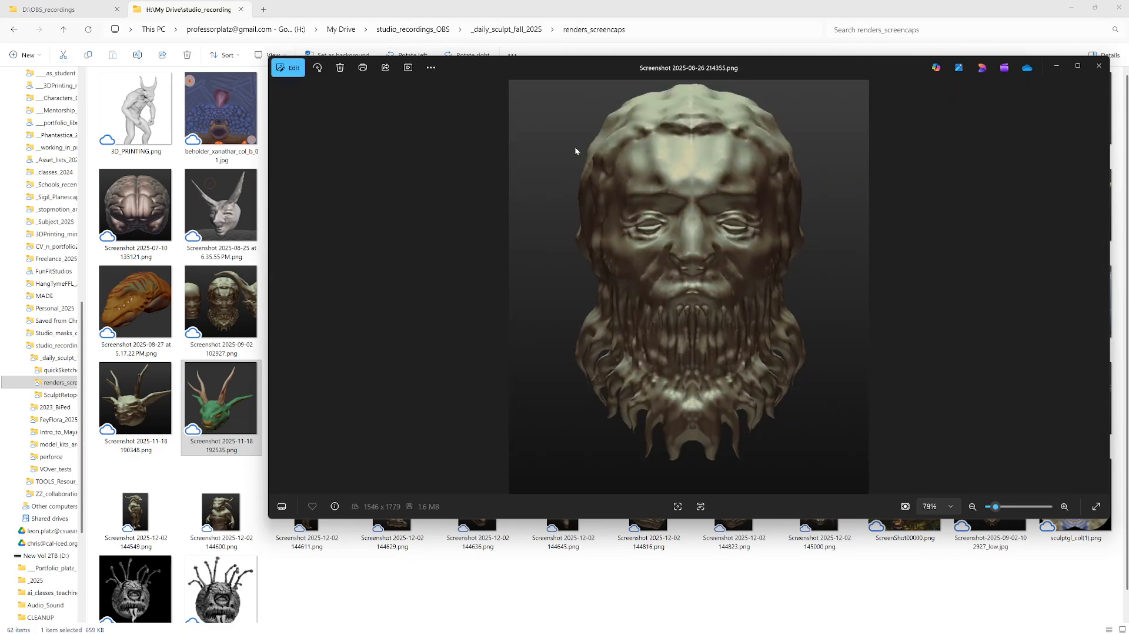
{"action": "key", "text": "Left"}
{"action": "key", "text": "Left"}
{"action": "key", "text": "Left"}
{"action": "key", "text": "Left"}
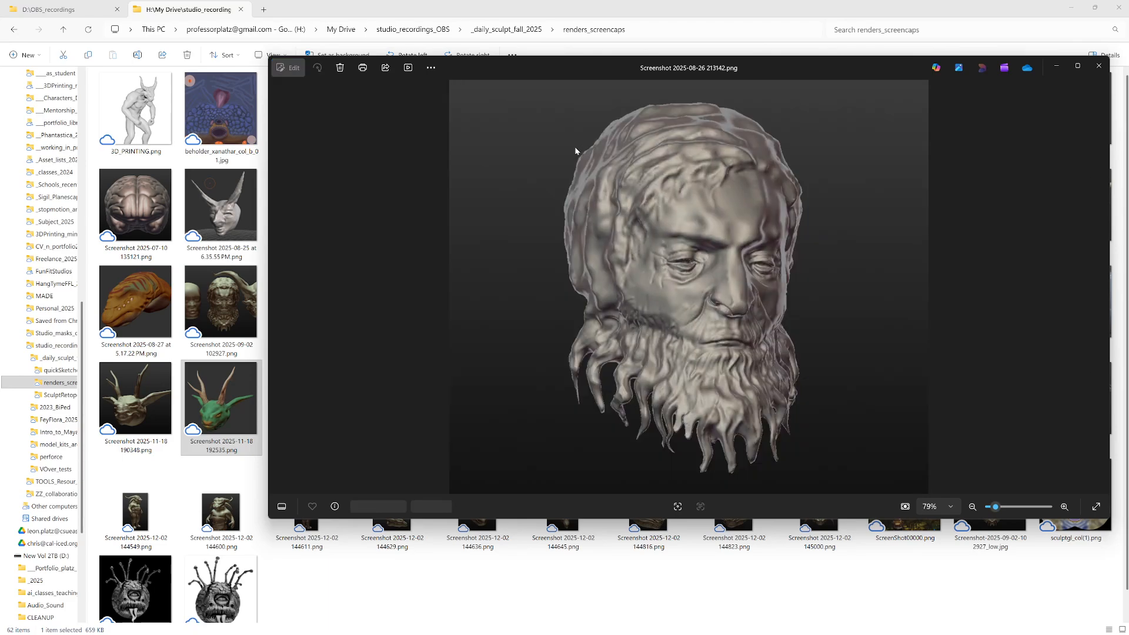
{"action": "key", "text": "Left"}
{"action": "key", "text": "Left"}
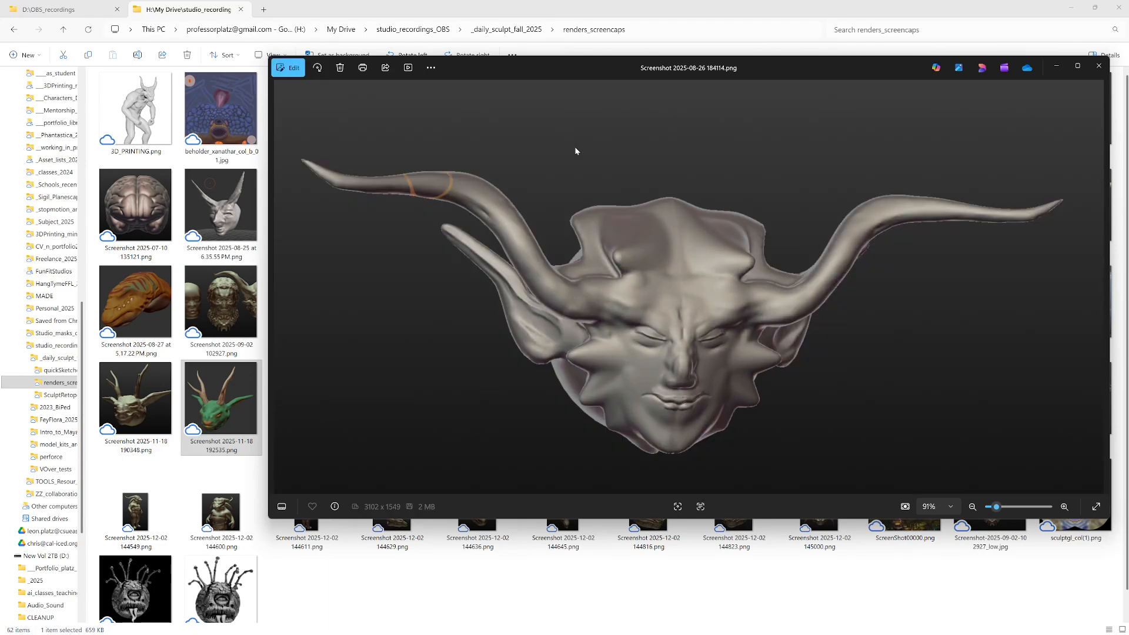
Step: Compare the head-construction drawing reference in Screenshot 2025-04-24 114619.png with the basic head sculpt in Screenshot 2025-04-24 140252.png
{"action": "key", "text": "Left"}
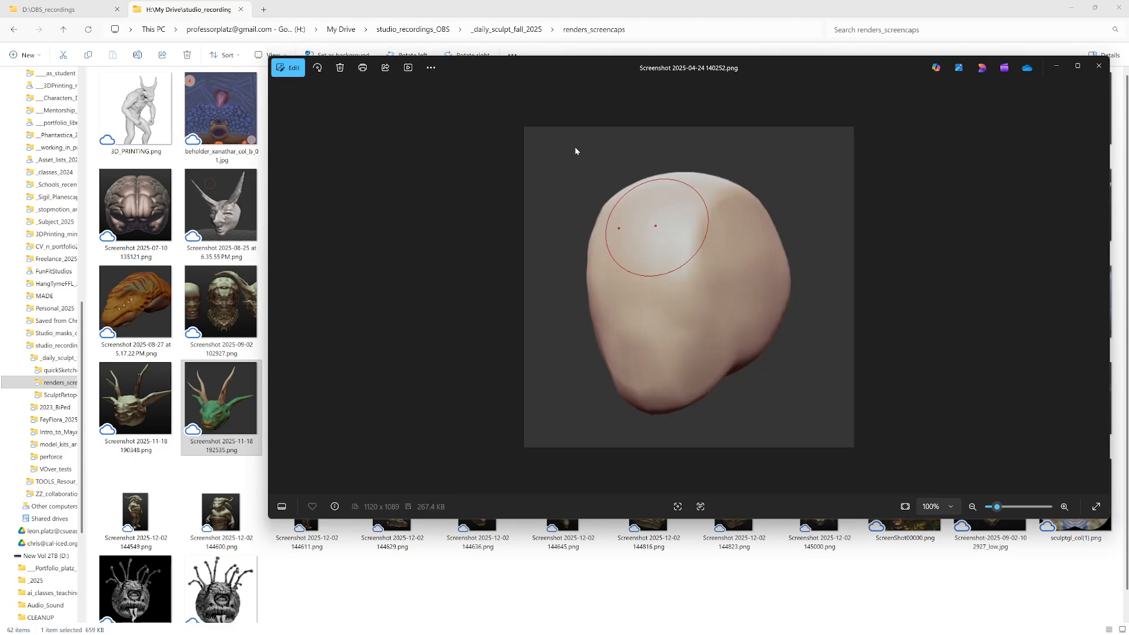
{"action": "key", "text": "Left"}
{"action": "key", "text": "Right"}
{"action": "key", "text": "Left"}
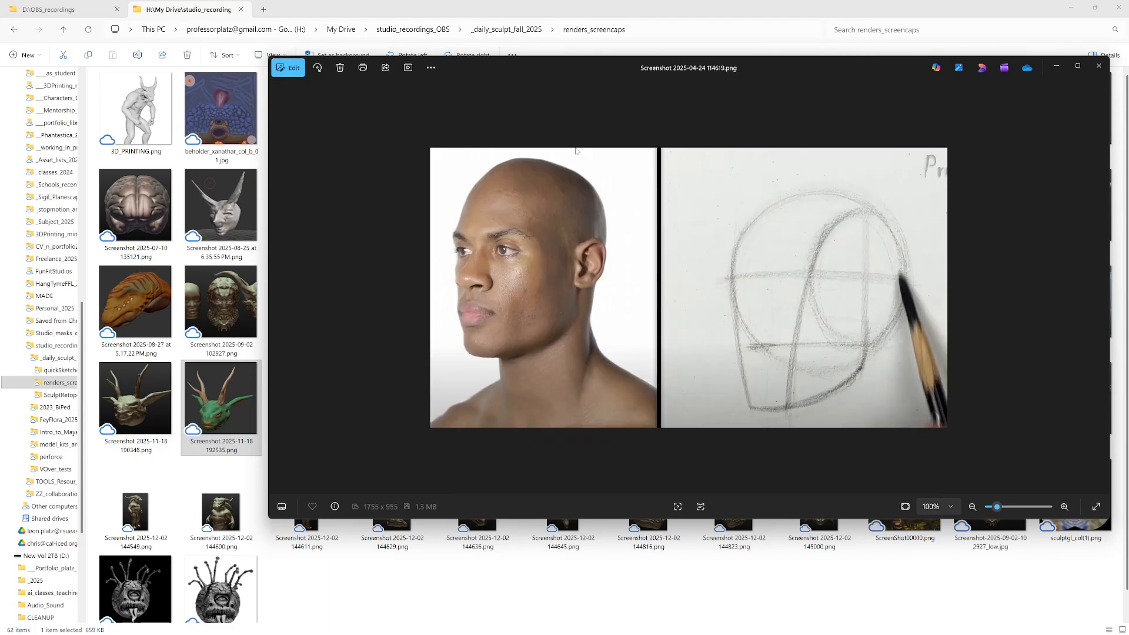
{"action": "key", "text": "Right"}
{"action": "key", "text": "Left"}
{"action": "key", "text": "Right"}
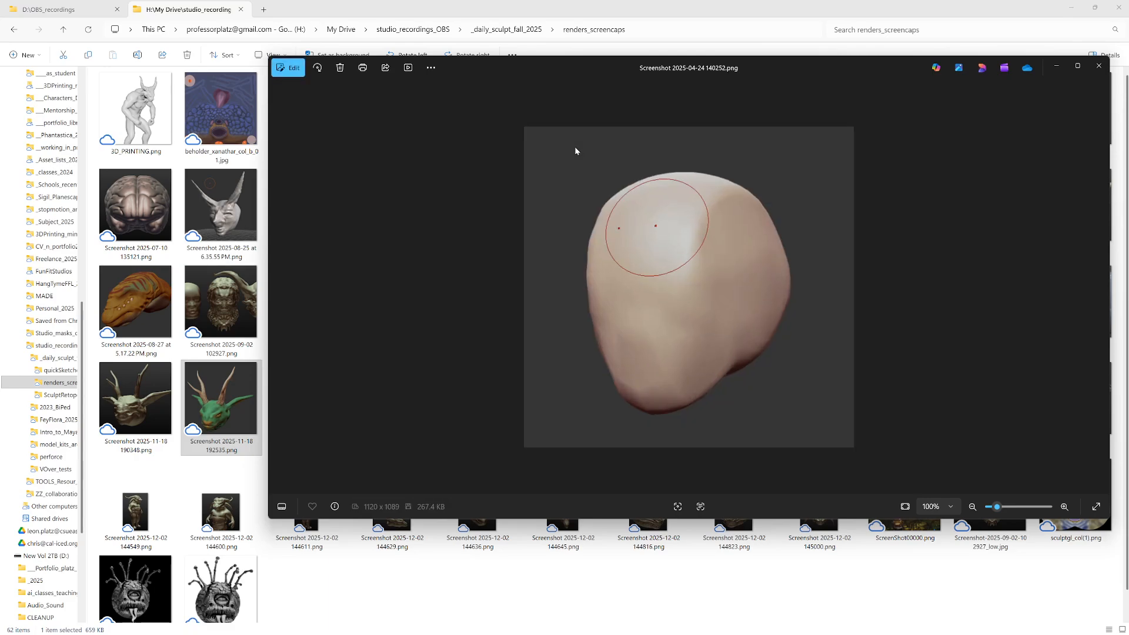
Step: View the scowling round face from 2025-01-30, then the painted textures lizzoid_head_col_01.png and dragondude_01_col.png
{"action": "key", "text": "Left"}
{"action": "key", "text": "Left"}
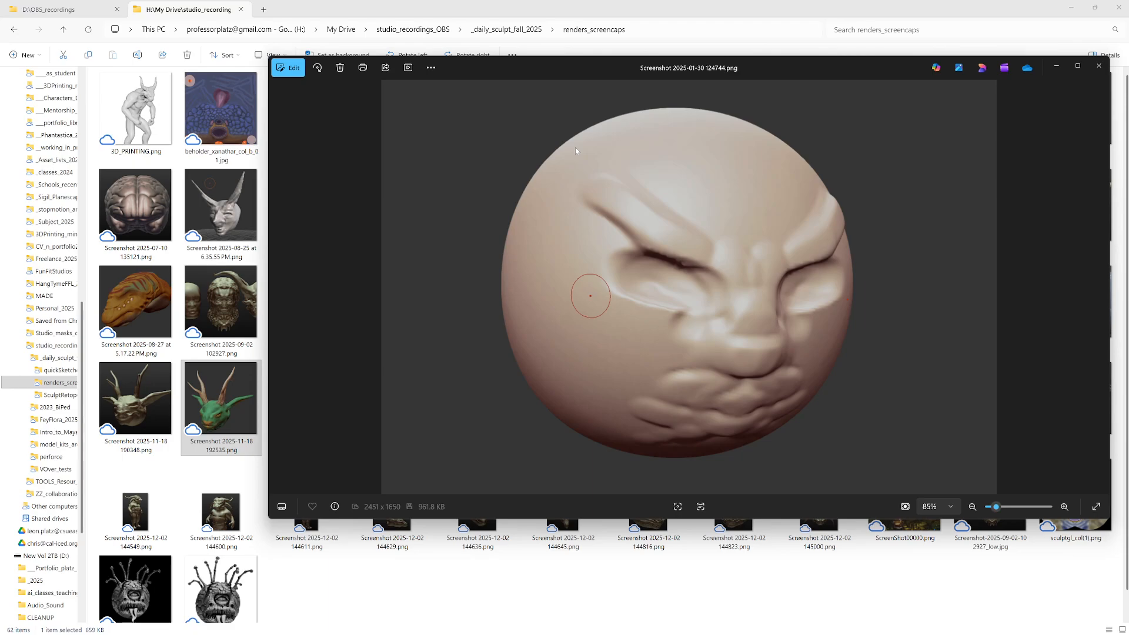
{"action": "key", "text": "Left"}
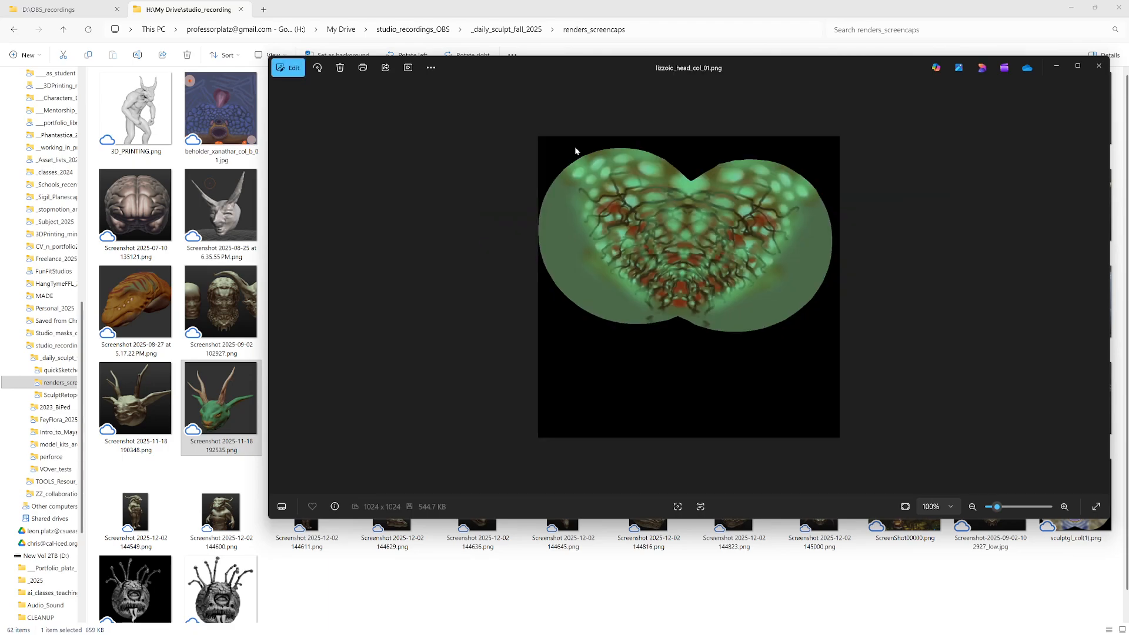
{"action": "key", "text": "Left"}
{"action": "key", "text": "Left"}
{"action": "key", "text": "Left"}
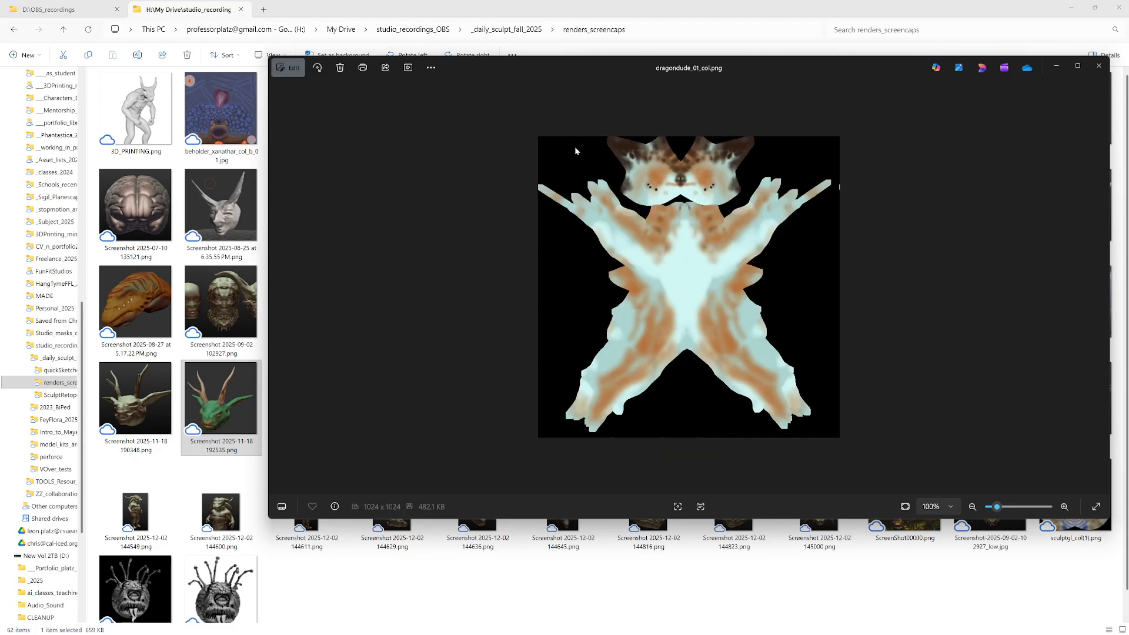
Step: View clay_into_xanathar_01.jpg, bullybuddy_col_01.png and 3D_PRINTING.png, and close the image viewer
{"action": "key", "text": "Left"}
{"action": "key", "text": "Left"}
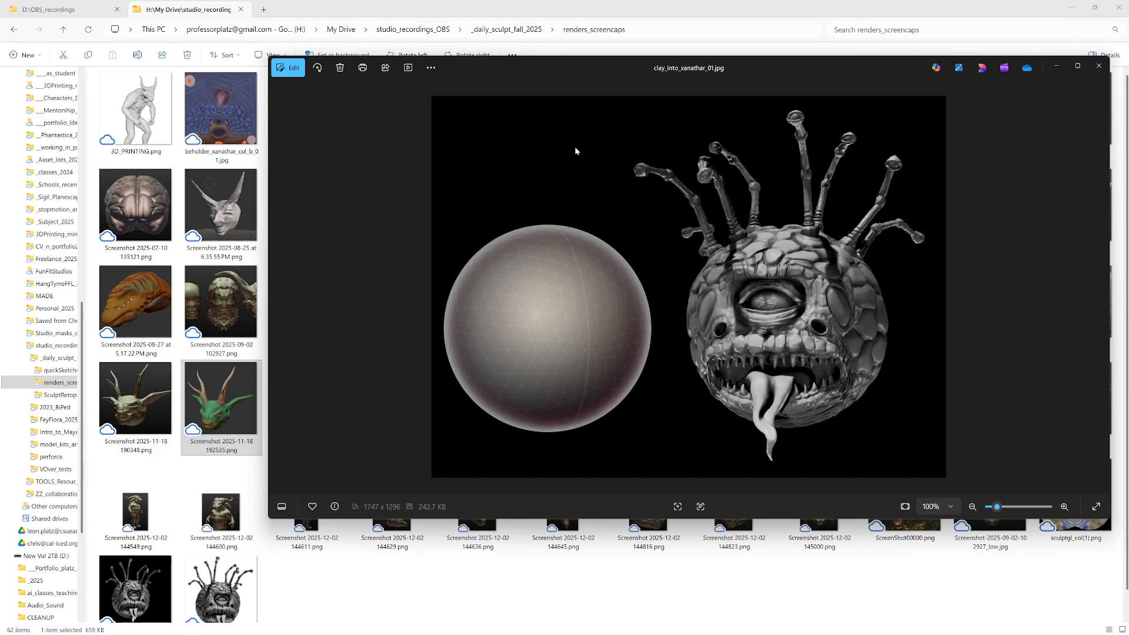
{"action": "key", "text": "Left"}
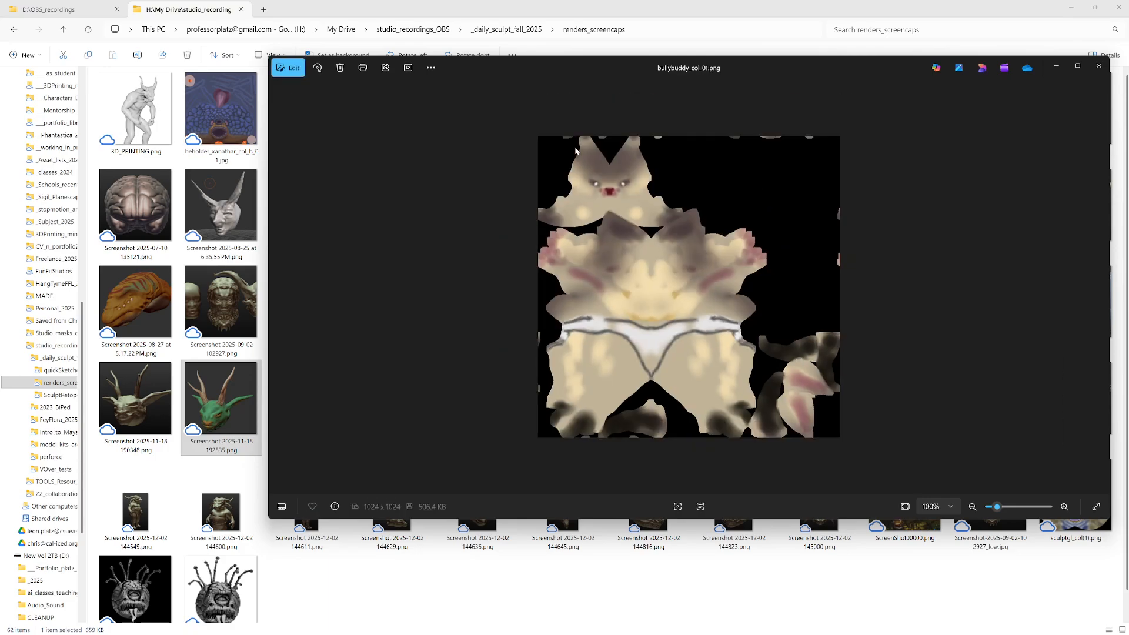
{"action": "key", "text": "Left"}
{"action": "key", "text": "Left"}
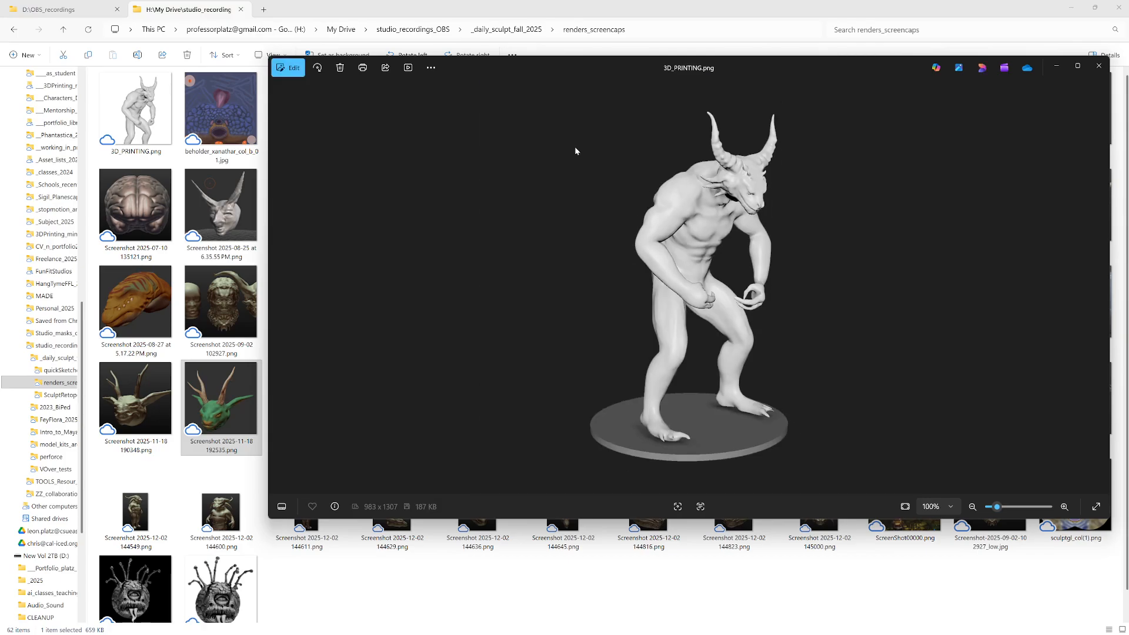
{"action": "left_click", "coordinate": [1099, 66]}
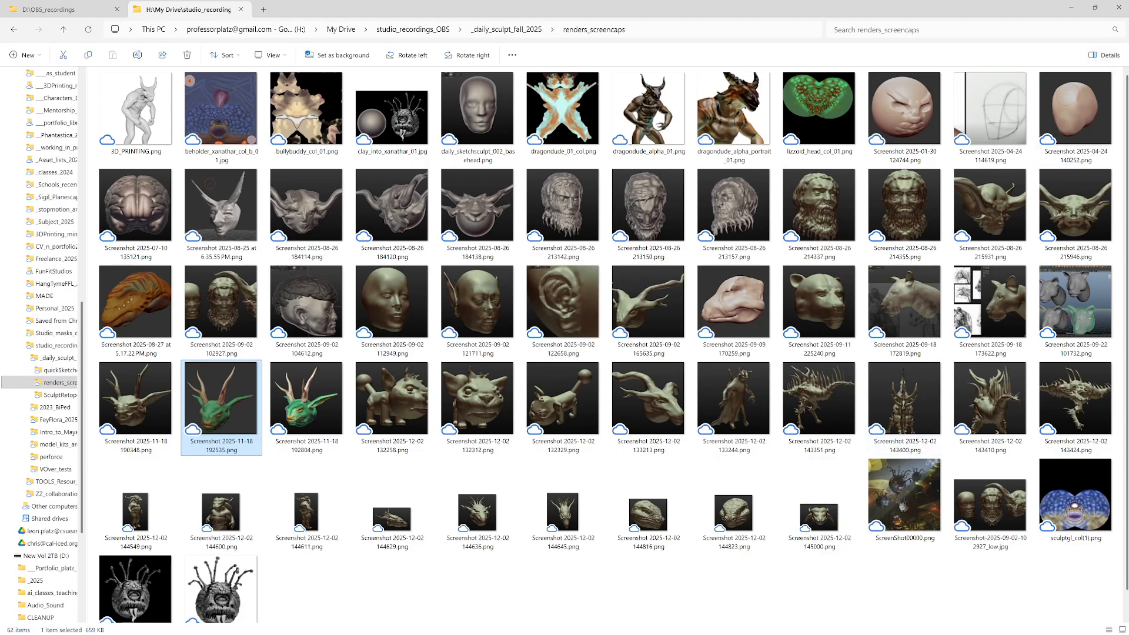
Step: Bring up the digital_sculptsketchbook_2025 presentation, move its window aside, and switch to Sculptris with bully_headnbody_01.sc1
{"action": "key", "text": "alt+Tab"}
{"action": "key", "text": "alt+Tab"}
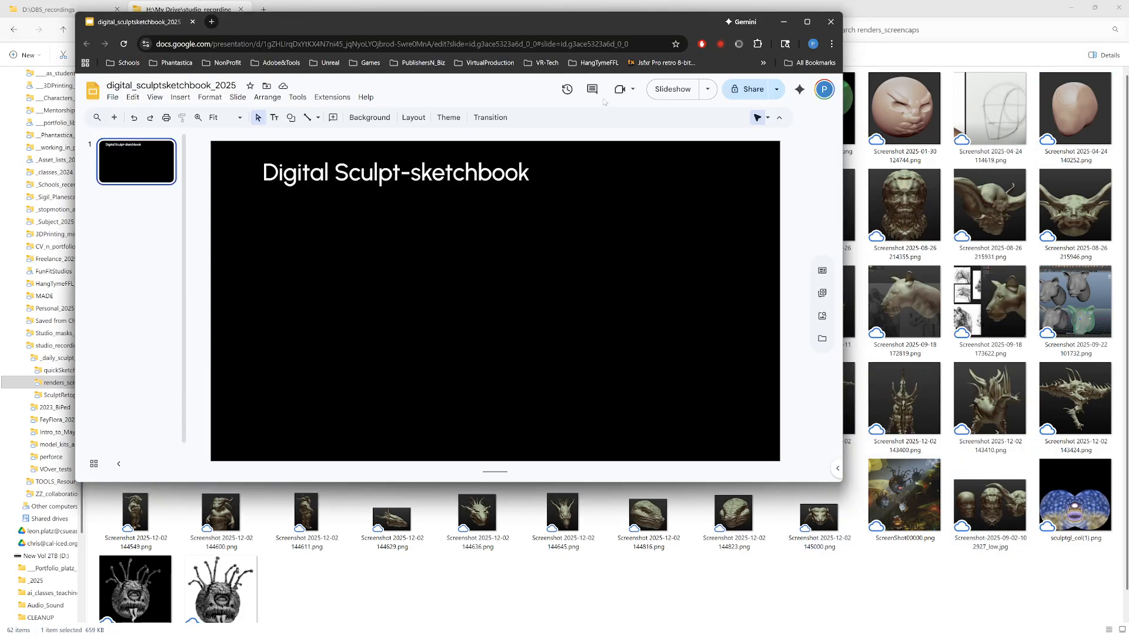
{"action": "left_click_drag", "start_coordinate": [631, 26], "coordinate": [1128, 115]}
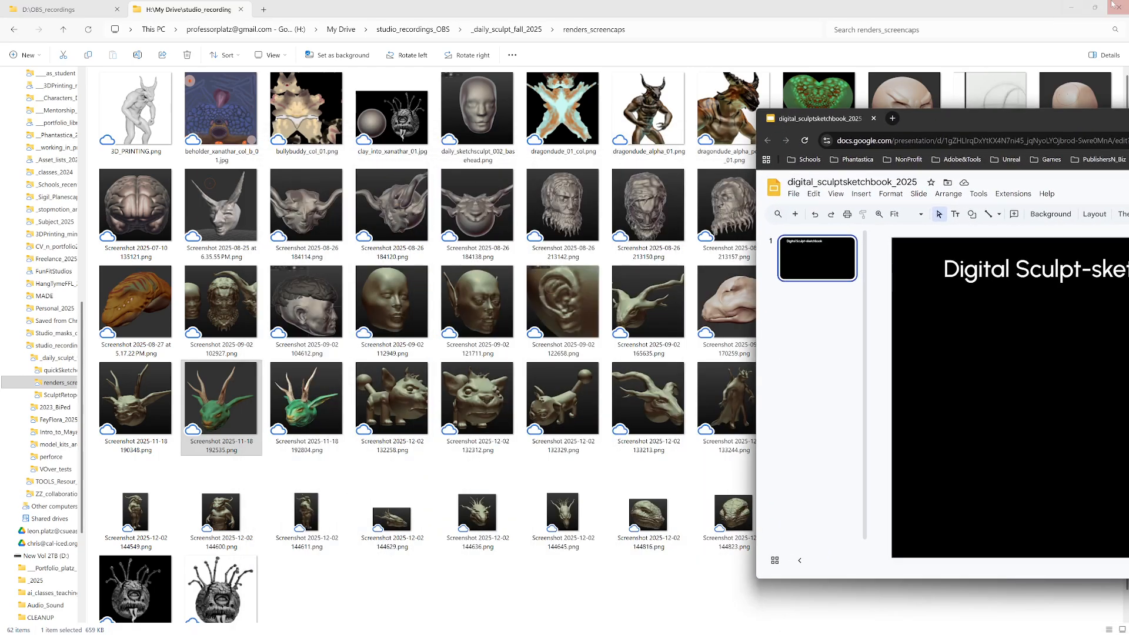
{"action": "left_click", "coordinate": [1095, 7]}
{"action": "mouse_move", "coordinate": [862, 105]}
{"action": "left_mouse_down"}
{"action": "mouse_move", "coordinate": [775, 308]}
{"action": "mouse_move", "coordinate": [479, 209]}
{"action": "mouse_move", "coordinate": [464, 172]}
{"action": "mouse_move", "coordinate": [408, 132]}
{"action": "left_mouse_up"}
{"action": "left_click", "coordinate": [439, 136]}
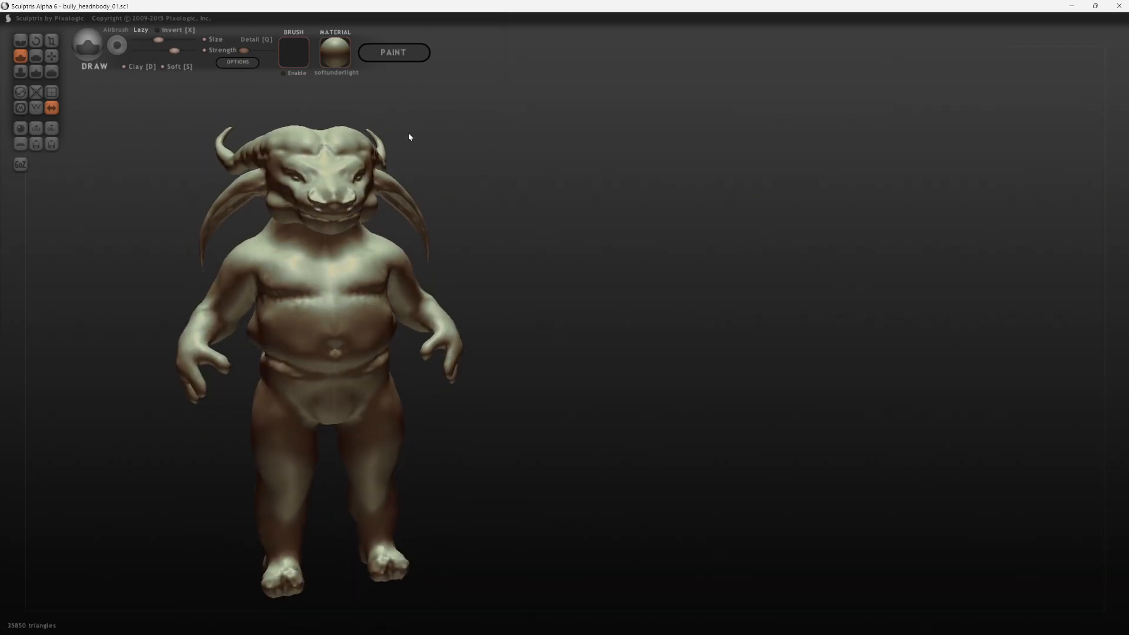
Step: Switch to the SculptGL browser window so the painted antlered head sits beside the Sculptris model
{"action": "key", "text": "alt+Tab"}
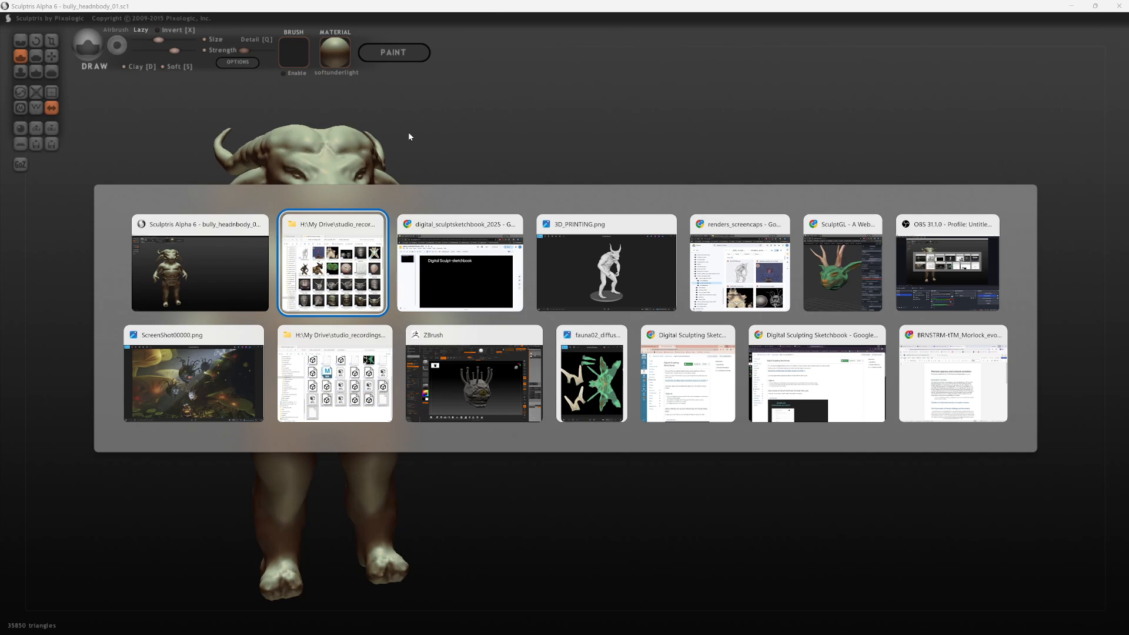
{"action": "key", "text": "Tab"}
{"action": "key", "text": "Tab"}
{"action": "key", "text": "Tab"}
{"action": "key", "text": "Tab"}
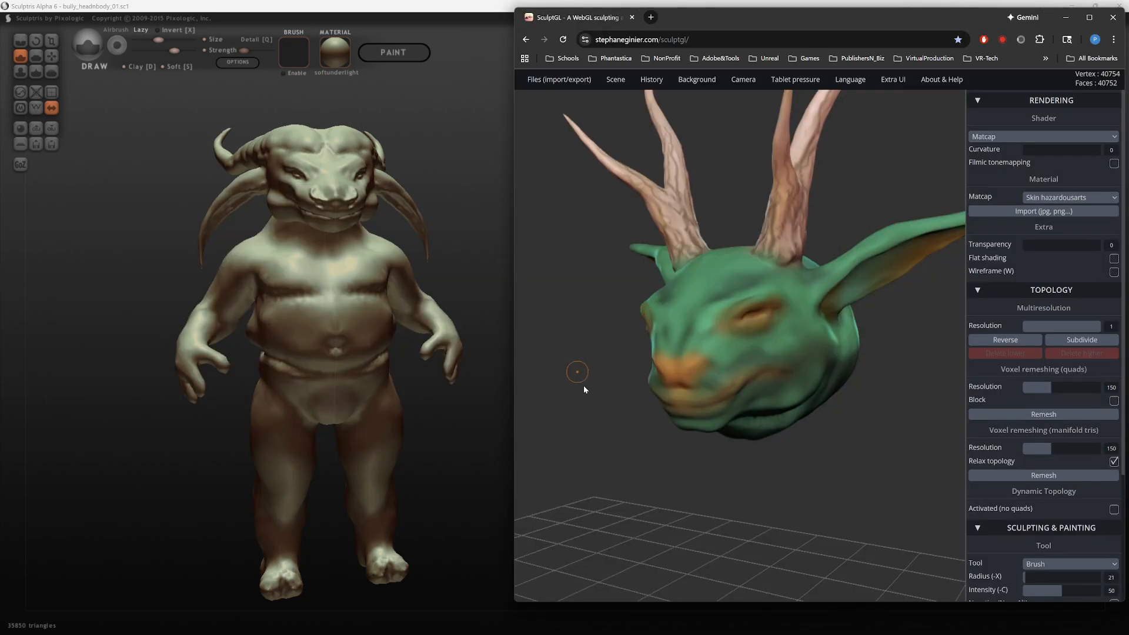
{"action": "mouse_move", "coordinate": [584, 386]}
{"action": "left_mouse_down"}
{"action": "mouse_move", "coordinate": [685, 412]}
{"action": "mouse_move", "coordinate": [808, 466]}
{"action": "left_mouse_up"}
{"action": "right_click_drag", "start_coordinate": [877, 485], "coordinate": [804, 269], "text": "ctrl"}
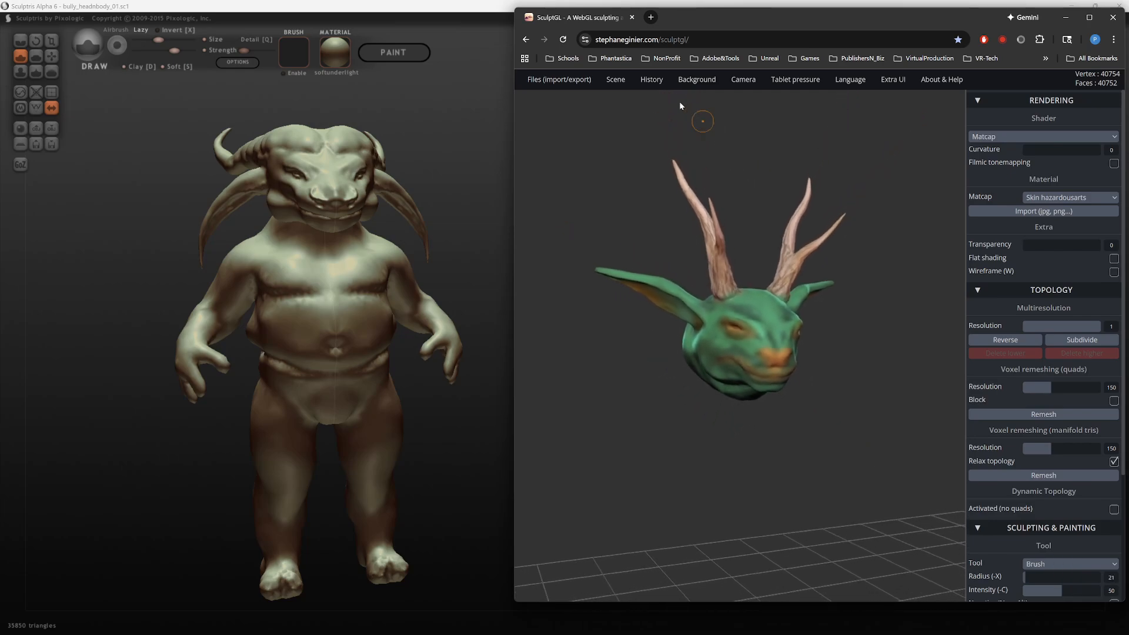
Step: Turn off the grid display in the SculptGL scene
{"action": "mouse_move", "coordinate": [703, 79]}
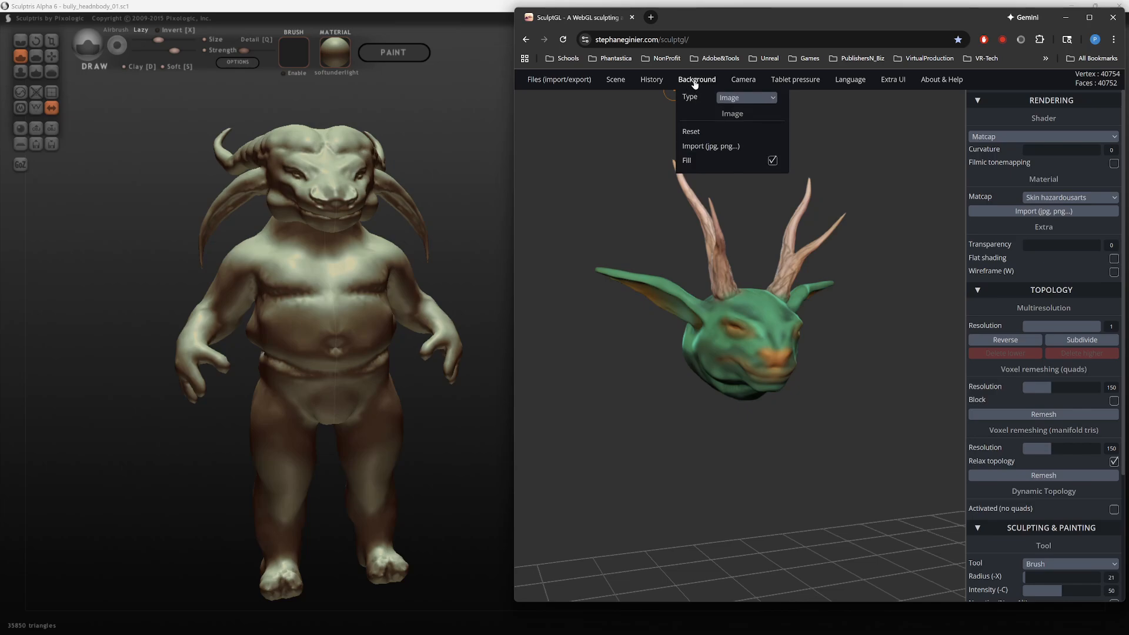
{"action": "mouse_move", "coordinate": [617, 80]}
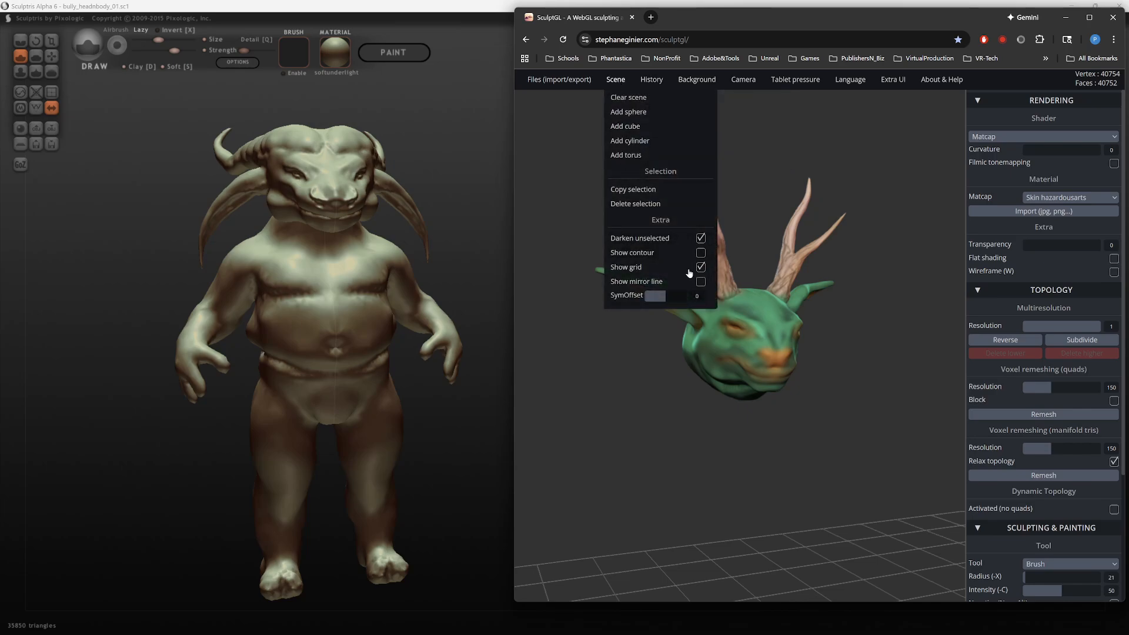
{"action": "left_click", "coordinate": [699, 268]}
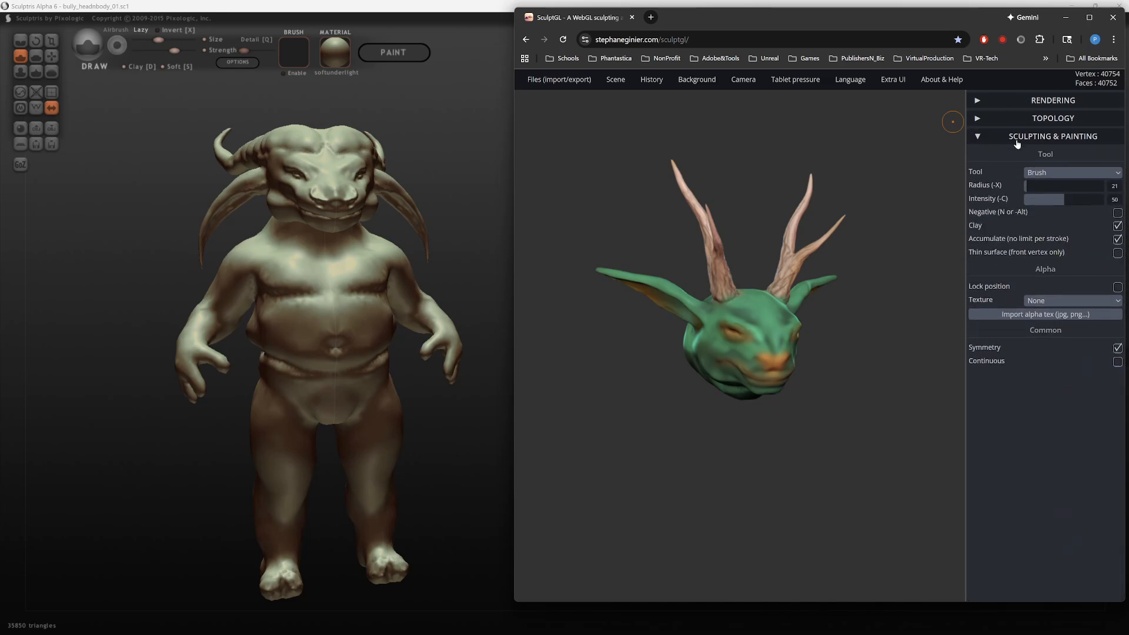
Step: Expand the Topology and Rendering settings in SculptGL and look over the matcap material options
{"action": "left_click", "coordinate": [1014, 117]}
{"action": "left_click", "coordinate": [1006, 101]}
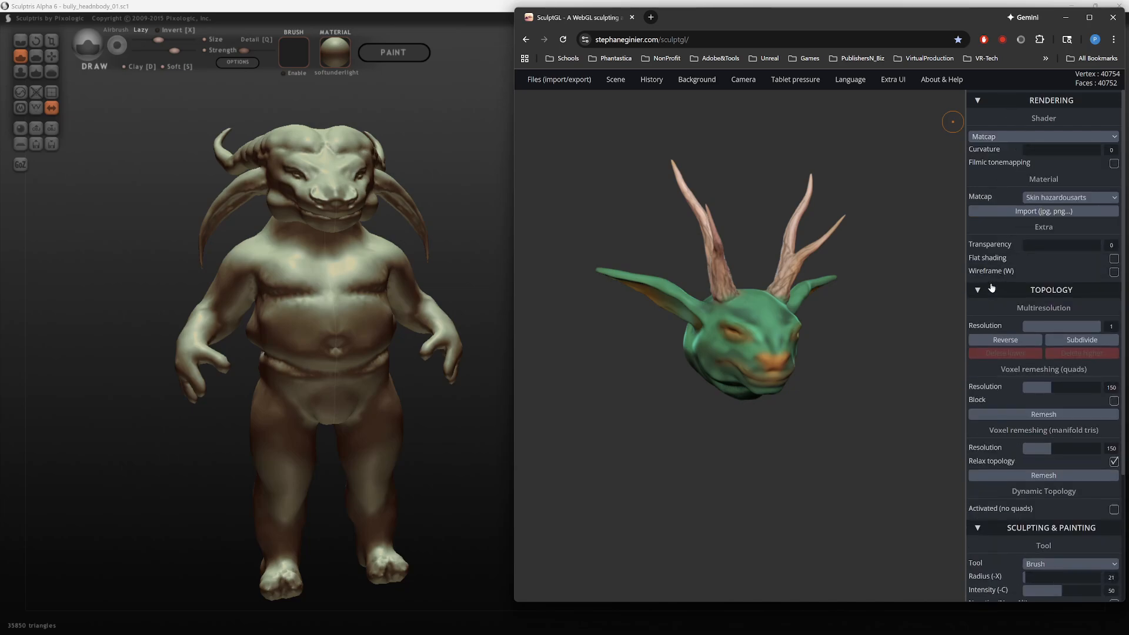
{"action": "left_click", "coordinate": [1063, 213]}
{"action": "left_click", "coordinate": [1100, 14]}
Step: Set the SculptGL scene's background type to Ambient env
{"action": "mouse_move", "coordinate": [615, 79]}
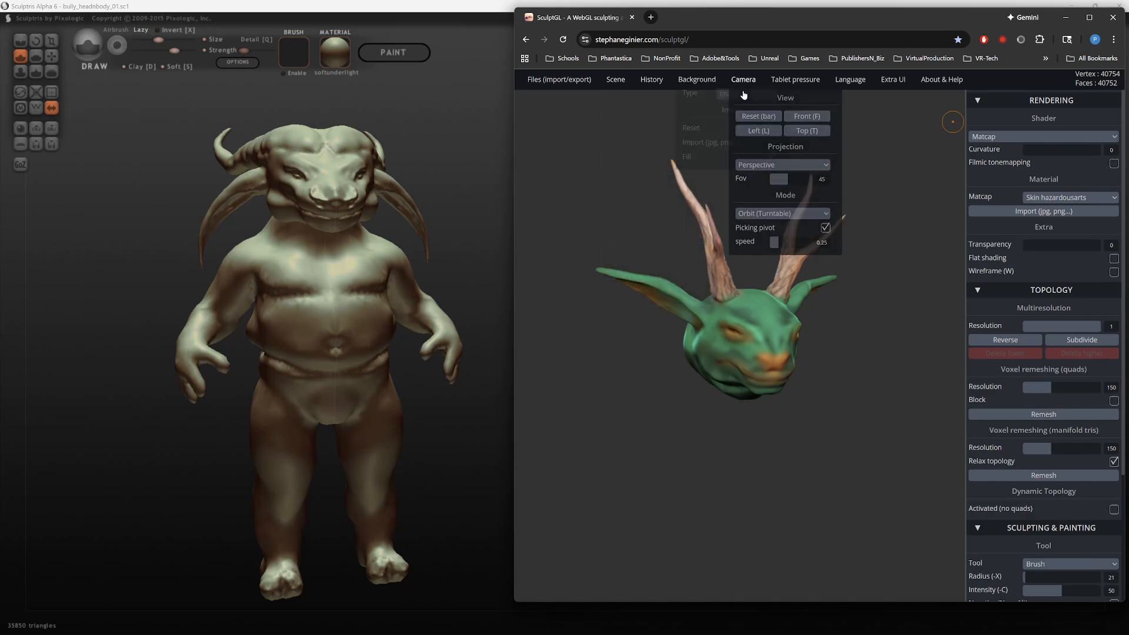
{"action": "left_click", "coordinate": [766, 101]}
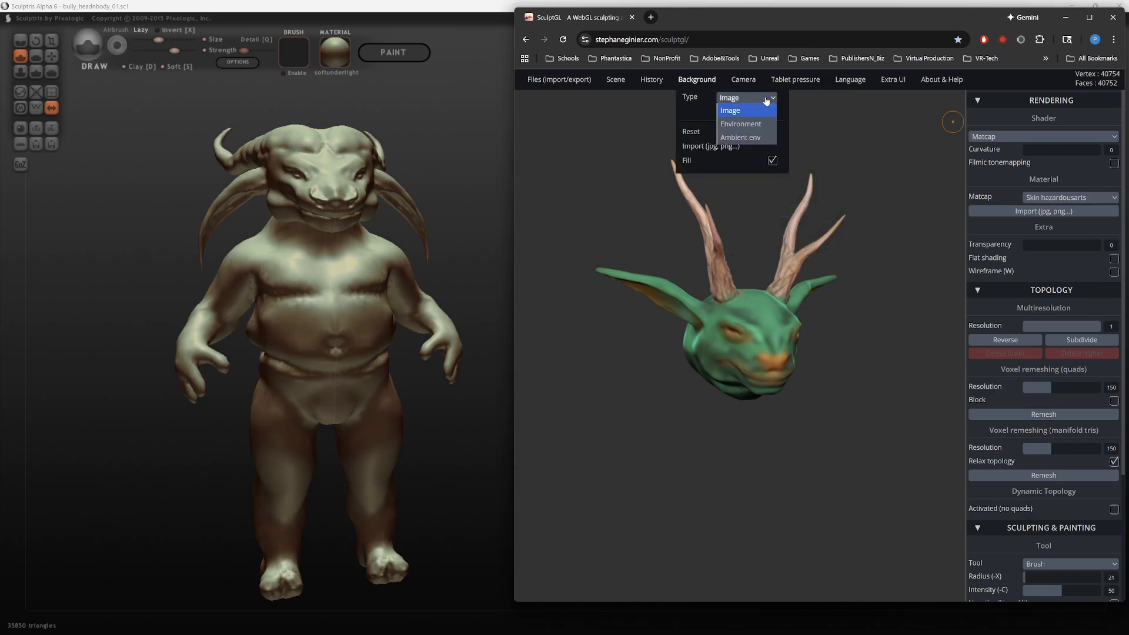
{"action": "left_click", "coordinate": [754, 139]}
{"action": "mouse_move", "coordinate": [808, 217]}
{"action": "left_mouse_down"}
{"action": "mouse_move", "coordinate": [711, 182]}
{"action": "mouse_move", "coordinate": [856, 161]}
{"action": "mouse_move", "coordinate": [743, 156]}
{"action": "mouse_move", "coordinate": [751, 226]}
{"action": "mouse_move", "coordinate": [859, 228]}
{"action": "mouse_move", "coordinate": [908, 197]}
{"action": "mouse_move", "coordinate": [832, 140]}
{"action": "mouse_move", "coordinate": [822, 211]}
{"action": "mouse_move", "coordinate": [881, 201]}
{"action": "left_mouse_up"}
{"action": "left_click_drag", "start_coordinate": [897, 268], "coordinate": [898, 372], "text": "ctrl"}
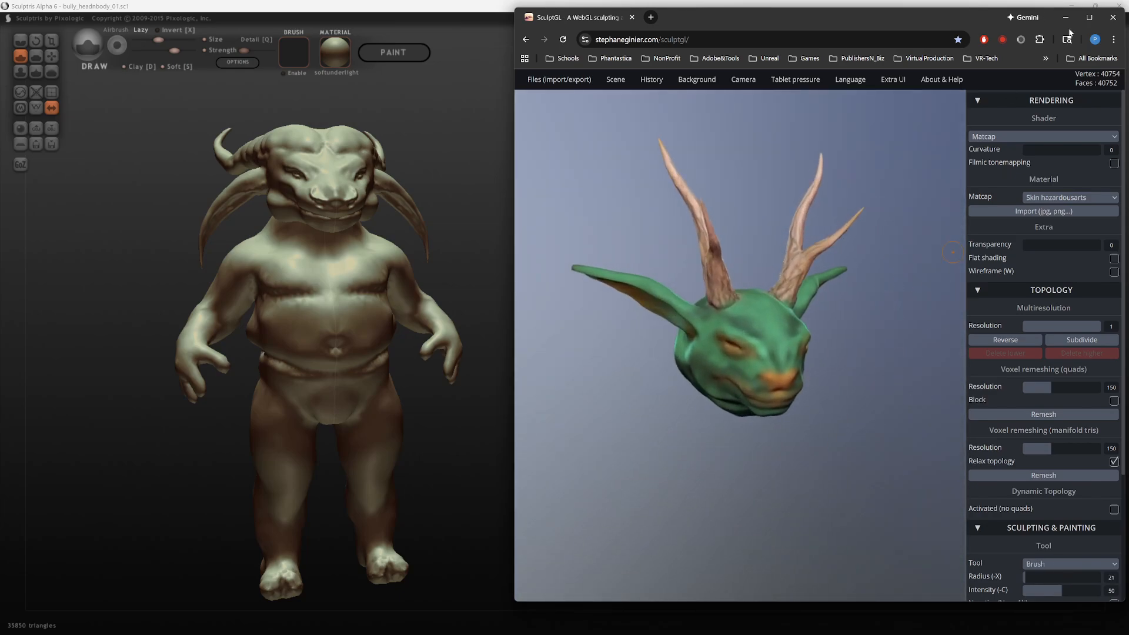
Step: Maximize the SculptGL window and capture a region screenshot of the whole antlered head in three-quarter view
{"action": "left_click", "coordinate": [1089, 17]}
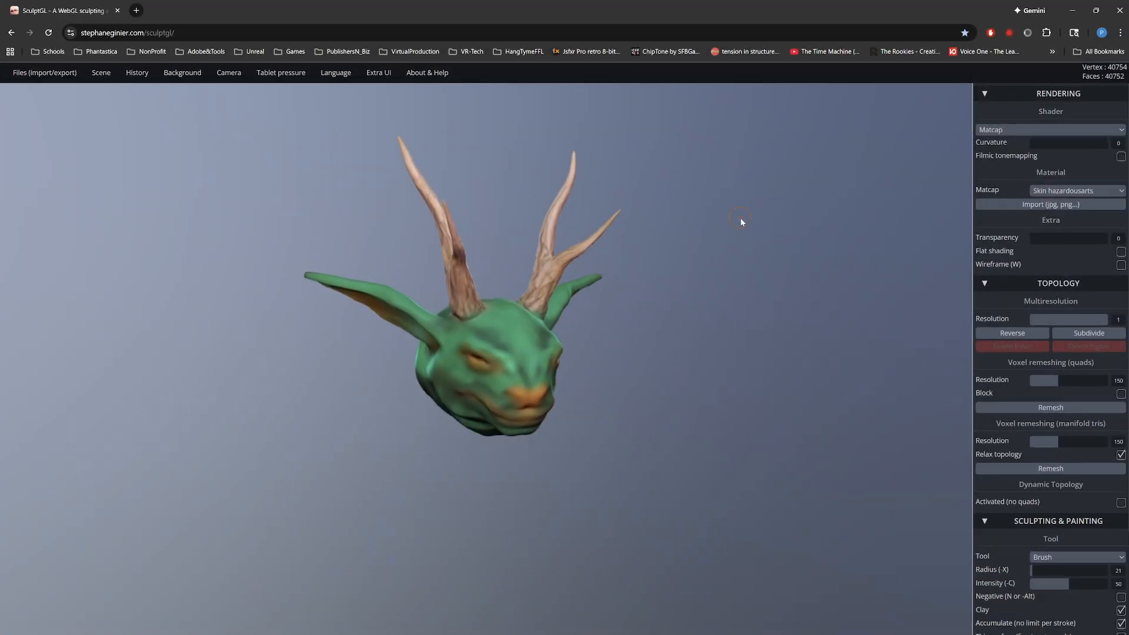
{"action": "middle_click_drag", "start_coordinate": [682, 258], "coordinate": [745, 278]}
{"action": "mouse_move", "coordinate": [747, 275]}
{"action": "right_mouse_down", "text": "ctrl"}
{"action": "mouse_move", "coordinate": [774, 444]}
{"action": "mouse_move", "coordinate": [744, 396]}
{"action": "mouse_move", "coordinate": [754, 421]}
{"action": "mouse_move", "coordinate": [690, 422]}
{"action": "mouse_move", "coordinate": [530, 372]}
{"action": "mouse_move", "coordinate": [460, 334]}
{"action": "mouse_move", "coordinate": [415, 344]}
{"action": "mouse_move", "coordinate": [411, 373]}
{"action": "right_mouse_up", "text": "ctrl"}
{"action": "mouse_move", "coordinate": [721, 491]}
{"action": "right_mouse_down", "text": "alt"}
{"action": "mouse_move", "coordinate": [687, 436]}
{"action": "mouse_move", "coordinate": [674, 457]}
{"action": "right_mouse_up", "text": "alt"}
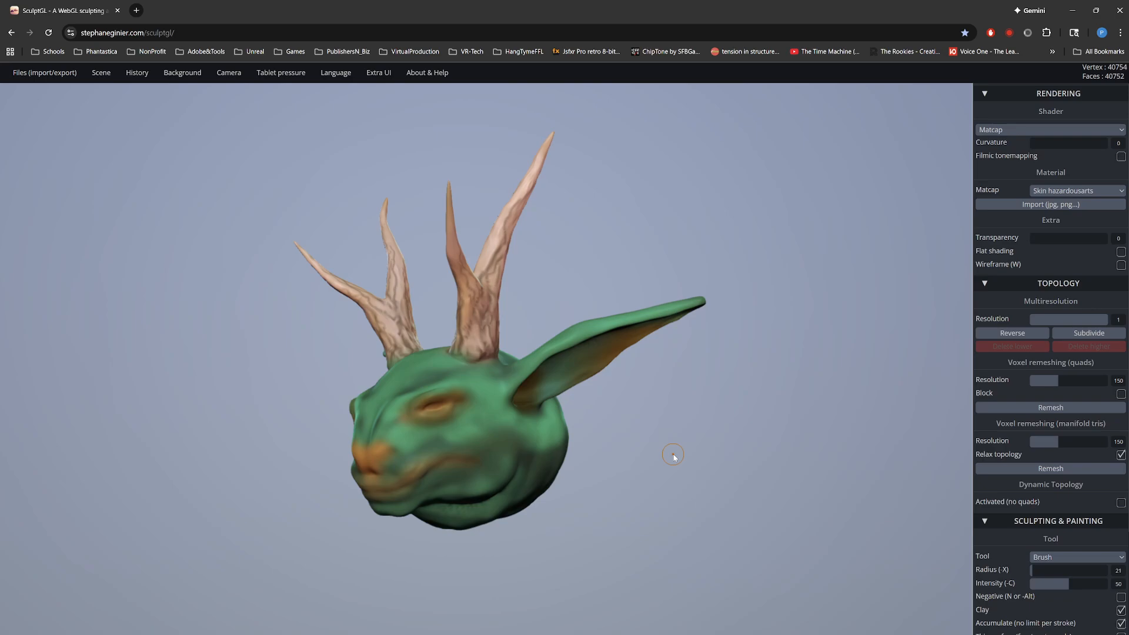
{"action": "key", "text": "super+shift+s"}
{"action": "left_click_drag", "start_coordinate": [264, 121], "coordinate": [380, 324]}
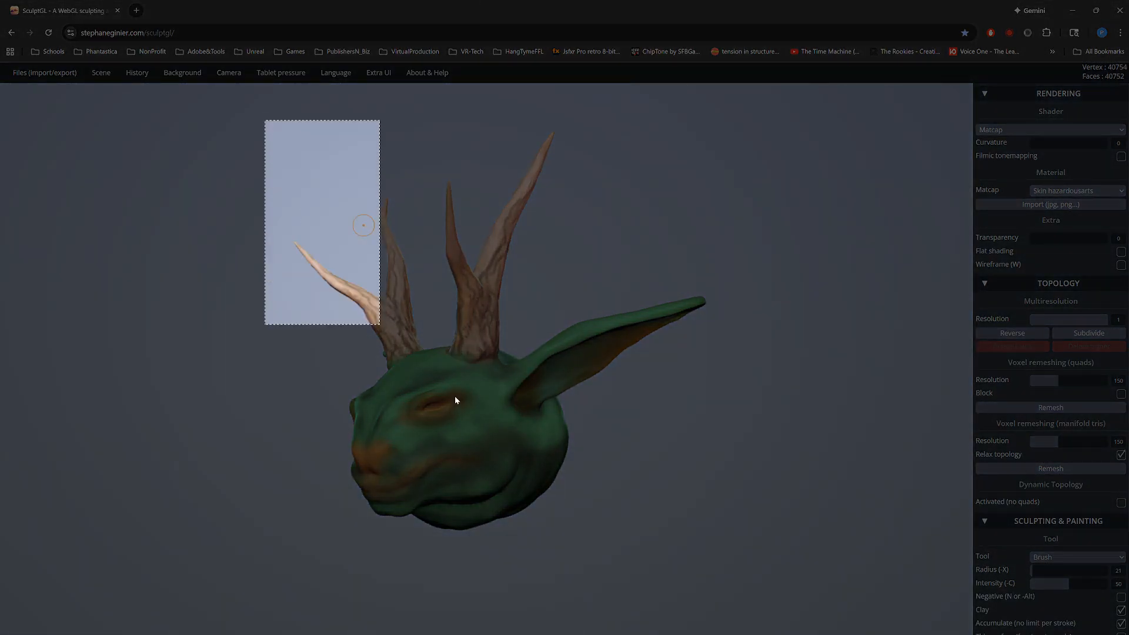
{"action": "left_click_drag", "start_coordinate": [455, 400], "coordinate": [741, 581]}
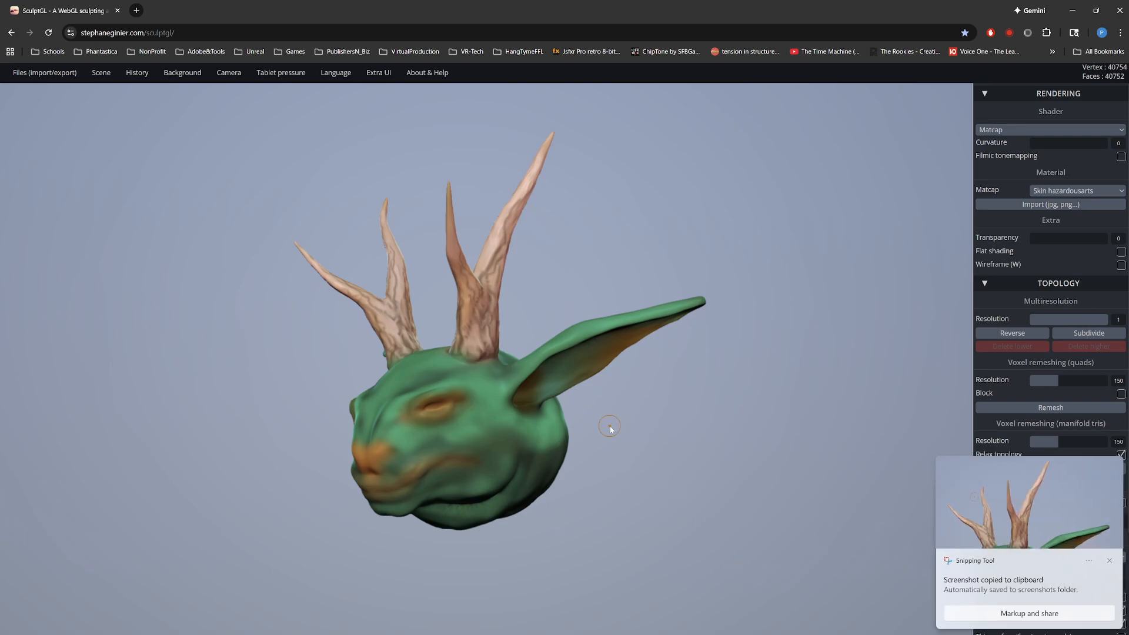
Step: Capture a second region screenshot showing the antlered head closer up, turned to its other side
{"action": "mouse_move", "coordinate": [609, 429]}
{"action": "right_mouse_down"}
{"action": "mouse_move", "coordinate": [853, 433]}
{"action": "mouse_move", "coordinate": [698, 500]}
{"action": "mouse_move", "coordinate": [637, 478]}
{"action": "mouse_move", "coordinate": [718, 507]}
{"action": "mouse_move", "coordinate": [733, 469]}
{"action": "mouse_move", "coordinate": [731, 353]}
{"action": "mouse_move", "coordinate": [741, 522]}
{"action": "right_mouse_up"}
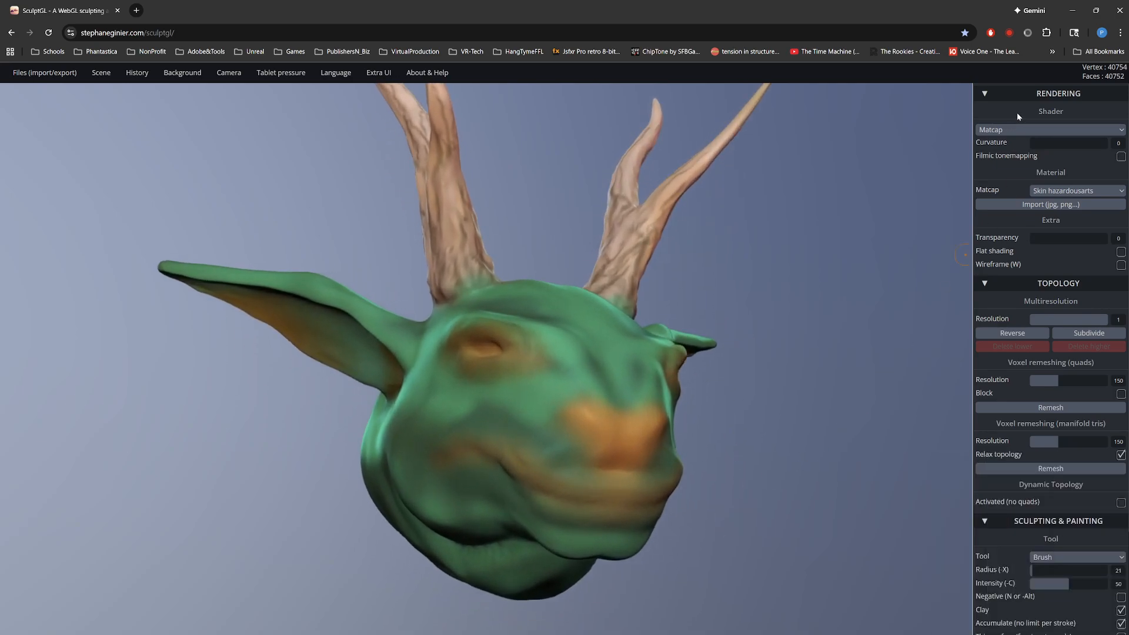
{"action": "key", "text": "super+shift+s"}
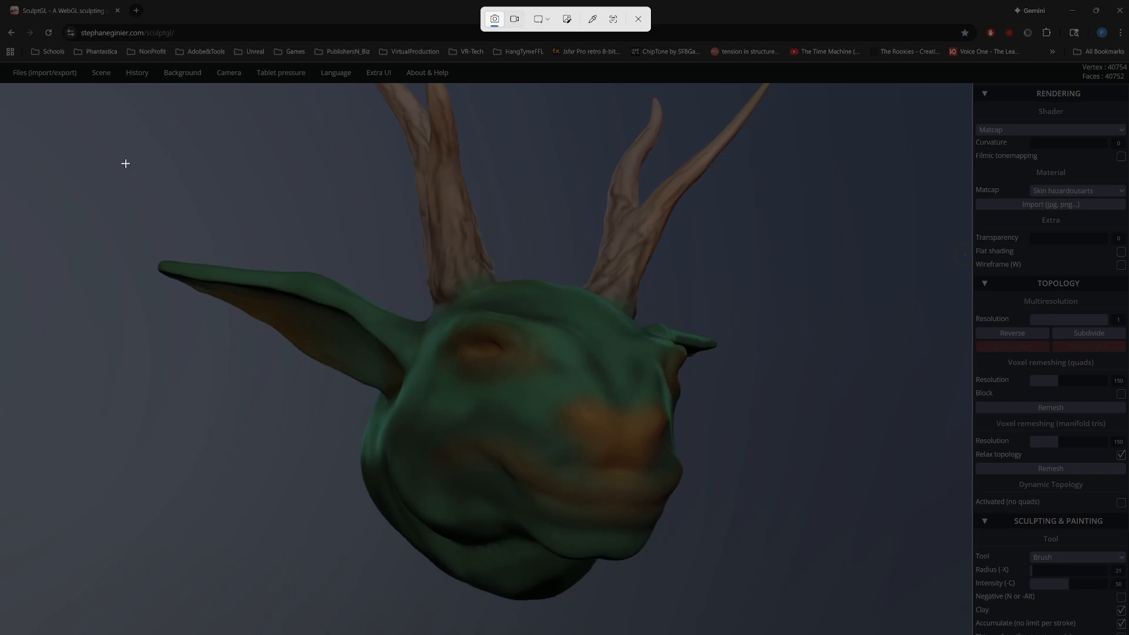
{"action": "left_click_drag", "start_coordinate": [125, 164], "coordinate": [810, 625]}
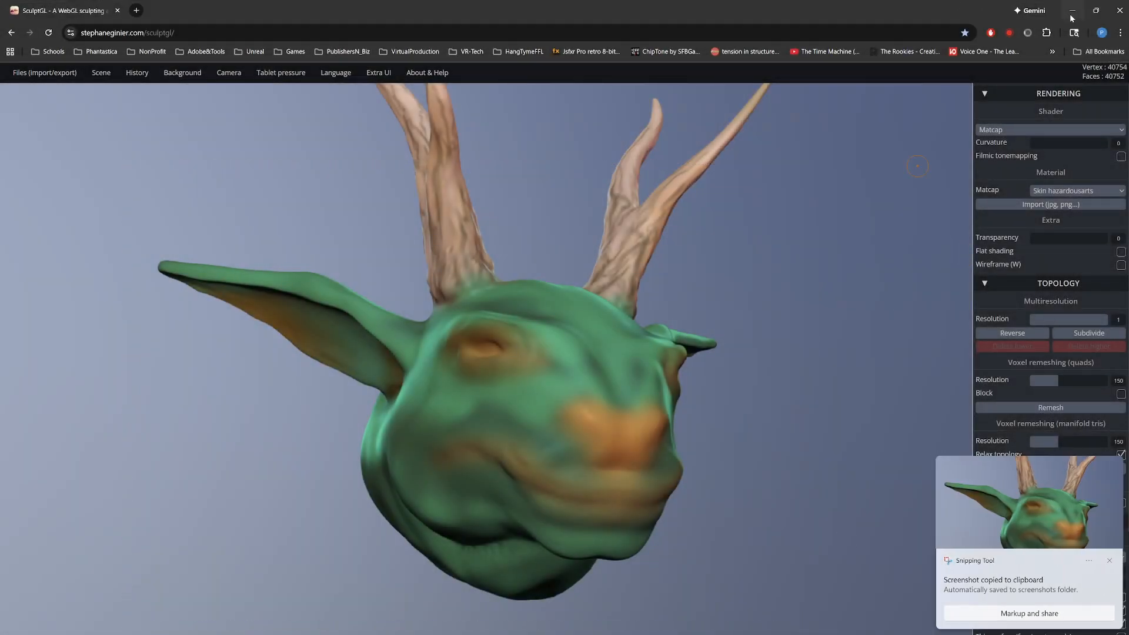
{"action": "right_click_drag", "start_coordinate": [750, 242], "coordinate": [598, 277]}
Step: Switch to Sculptris and frame a close-up of the horned creature's torso
{"action": "key", "text": "alt+Tab"}
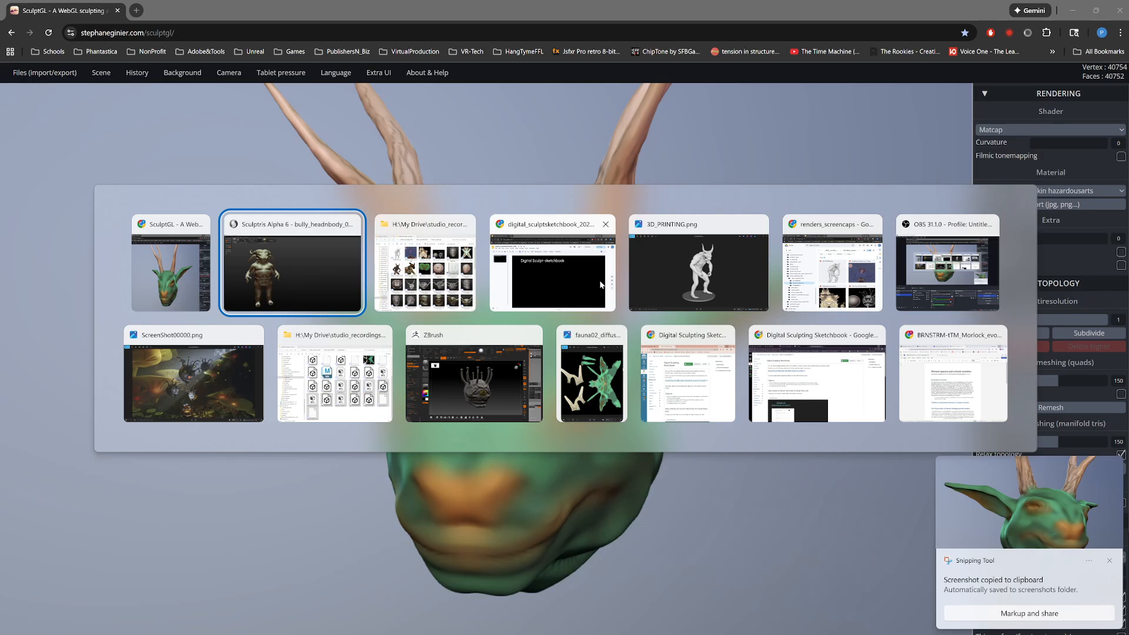
{"action": "key", "text": "alt+Tab"}
{"action": "key", "text": "alt+shift+Tab"}
{"action": "mouse_move", "coordinate": [573, 284]}
{"action": "right_mouse_down"}
{"action": "mouse_move", "coordinate": [540, 265]}
{"action": "mouse_move", "coordinate": [803, 252]}
{"action": "right_mouse_up"}
{"action": "middle_click_drag", "start_coordinate": [803, 251], "coordinate": [844, 279]}
{"action": "scroll", "coordinate": [842, 418], "scroll_direction": "up", "scroll_amount": 5}
{"action": "scroll", "coordinate": [1031, 151], "scroll_direction": "down", "scroll_amount": 2}
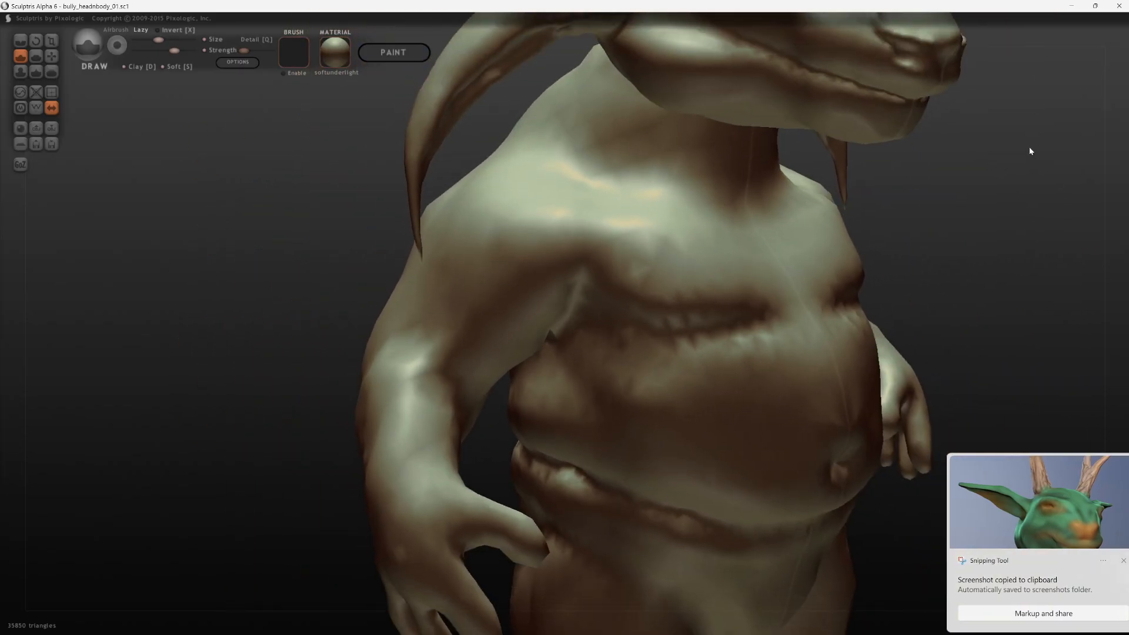
Step: Subdivide the entire creature mesh twice and undo both subdivisions
{"action": "left_click", "coordinate": [56, 97]}
{"action": "left_click", "coordinate": [55, 97]}
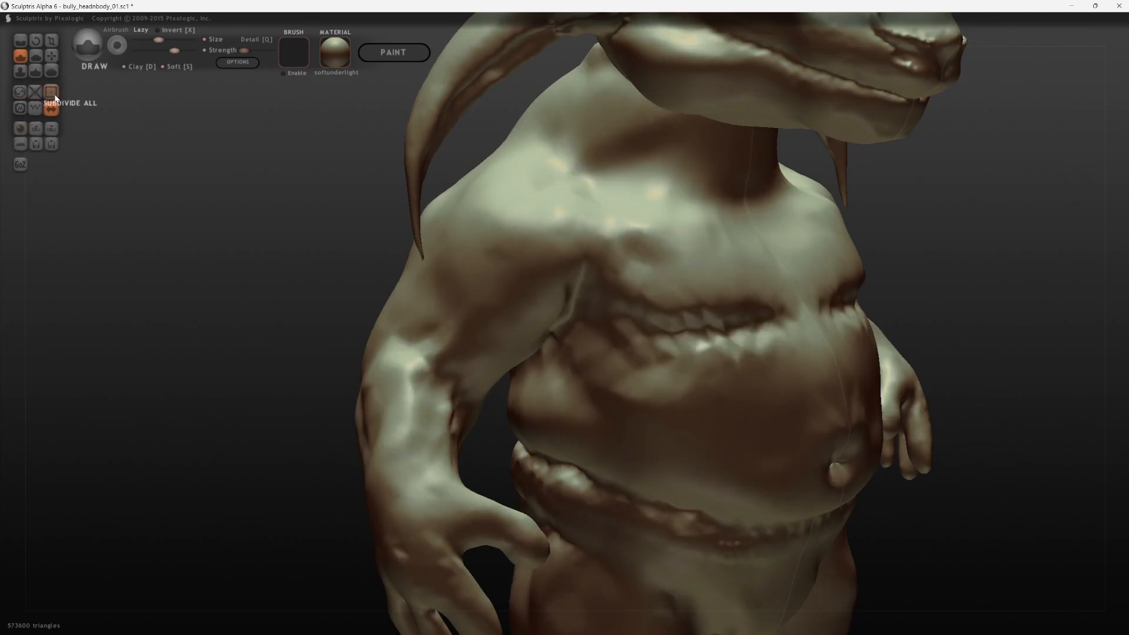
{"action": "key", "text": "ctrl+z"}
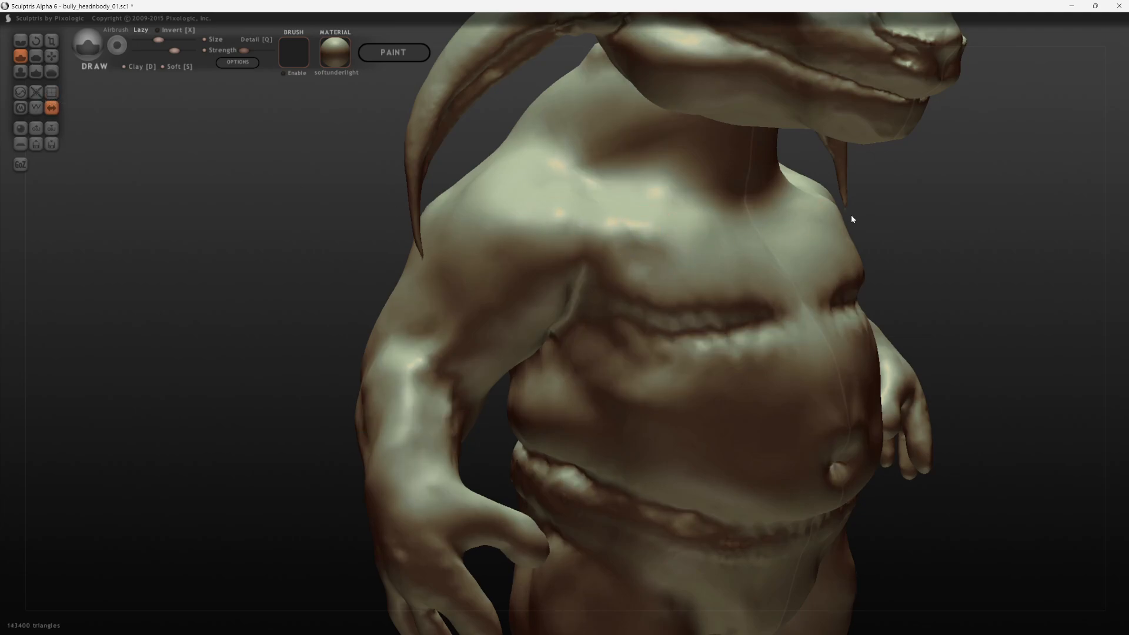
{"action": "key", "text": "ctrl+z"}
Step: Frame the horned creature from head to feet in three-quarter view and capture it as a region screenshot
{"action": "left_click_drag", "start_coordinate": [1029, 244], "coordinate": [486, 267]}
{"action": "scroll", "coordinate": [1014, 234], "scroll_direction": "down", "scroll_amount": 4}
{"action": "scroll", "coordinate": [986, 323], "scroll_direction": "down", "scroll_amount": 3}
{"action": "left_click_drag", "start_coordinate": [876, 209], "coordinate": [853, 289]}
{"action": "scroll", "coordinate": [876, 317], "scroll_direction": "up", "scroll_amount": 3}
{"action": "scroll", "coordinate": [881, 309], "scroll_direction": "down", "scroll_amount": 3}
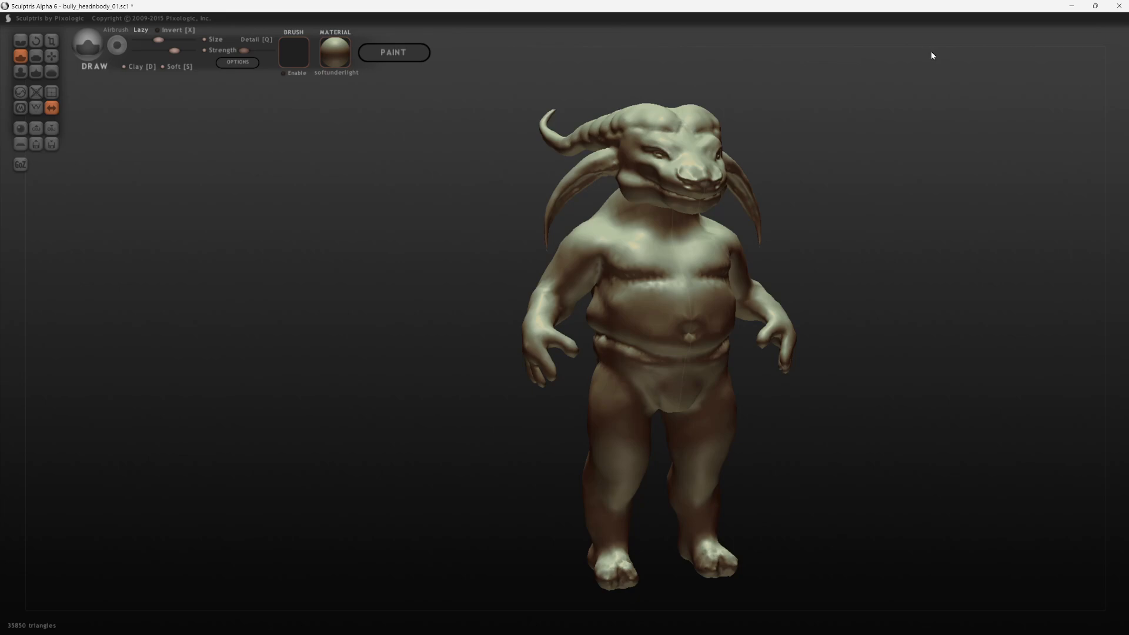
{"action": "key", "text": "super+shift+s"}
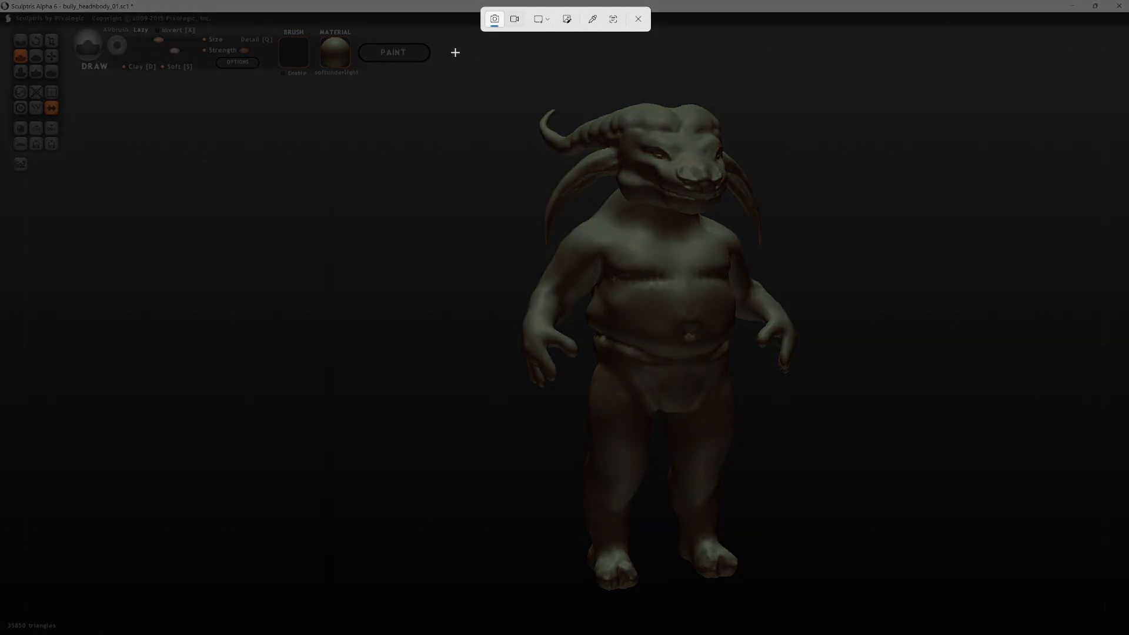
{"action": "left_click_drag", "start_coordinate": [455, 52], "coordinate": [874, 608]}
Step: Frame the creature's head and torso from the front and dismiss the Snipping Tool notification
{"action": "scroll", "coordinate": [905, 299], "scroll_direction": "up", "scroll_amount": 6}
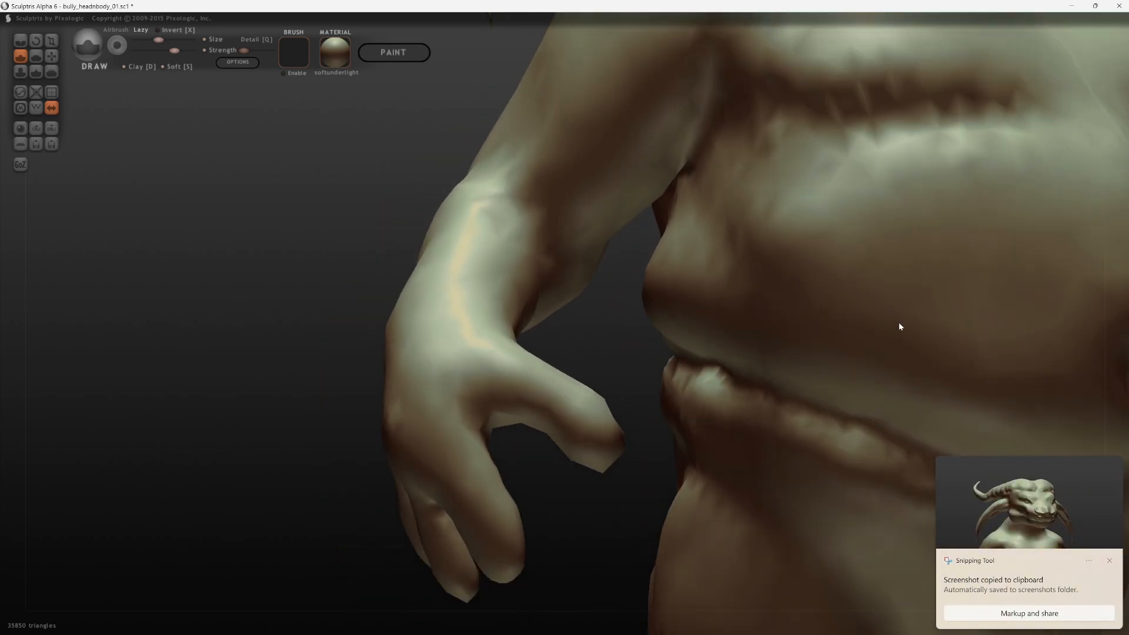
{"action": "scroll", "coordinate": [900, 321], "scroll_direction": "down", "scroll_amount": 3}
{"action": "left_click_drag", "start_coordinate": [974, 166], "coordinate": [937, 352], "text": "alt"}
{"action": "scroll", "coordinate": [935, 347], "scroll_direction": "down", "scroll_amount": 2}
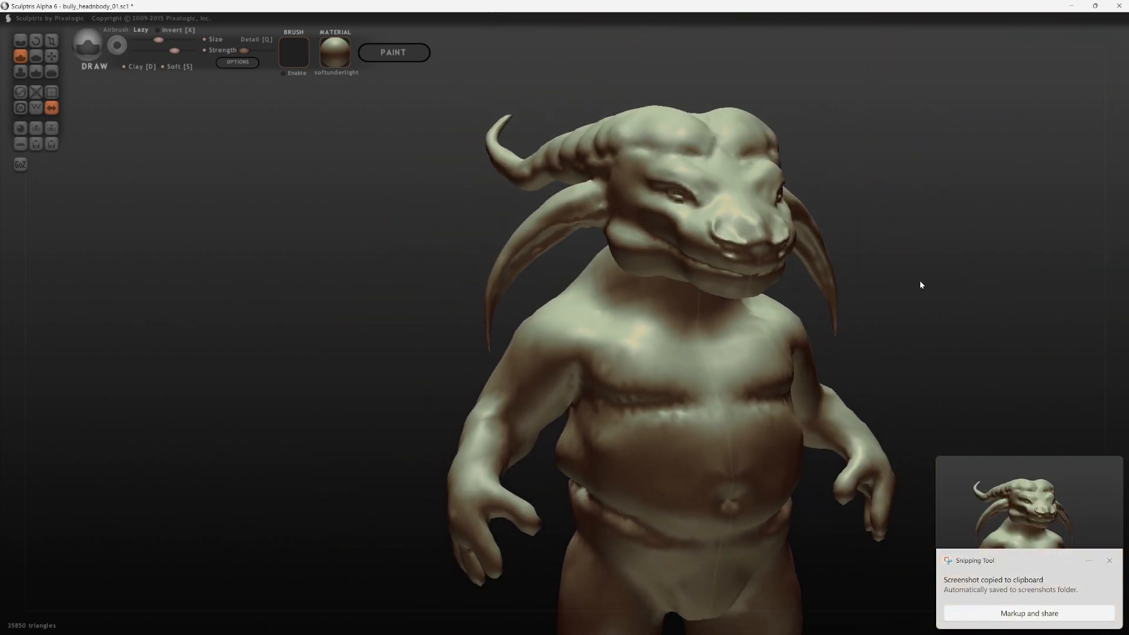
{"action": "left_click_drag", "start_coordinate": [920, 282], "coordinate": [864, 282]}
{"action": "left_click_drag", "start_coordinate": [1036, 245], "coordinate": [982, 235], "text": "alt"}
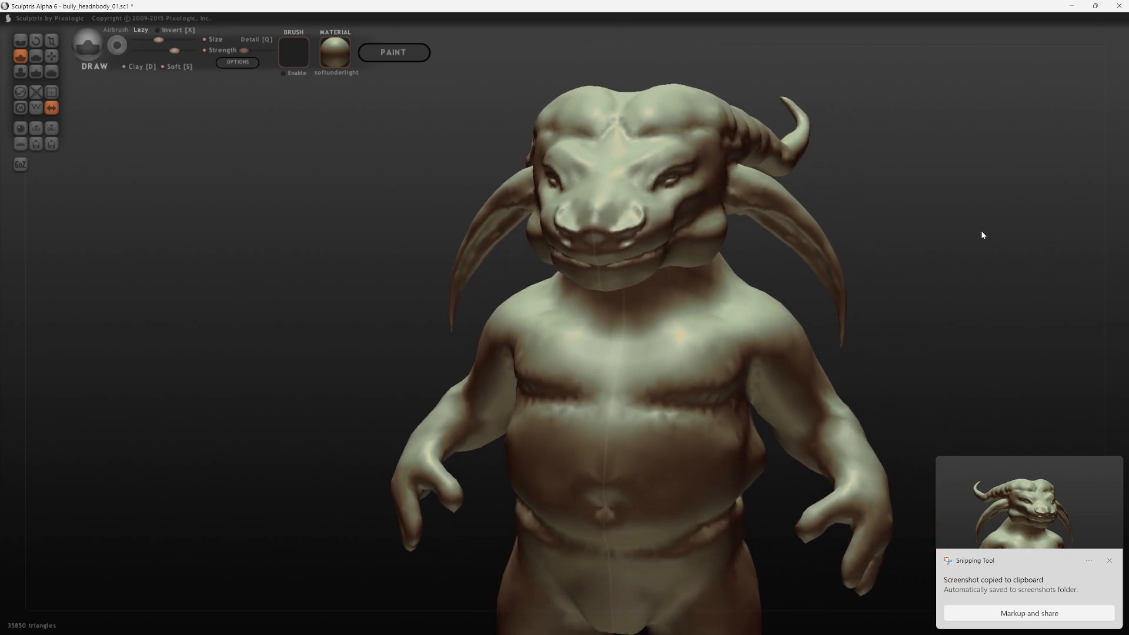
{"action": "left_click", "coordinate": [1109, 561]}
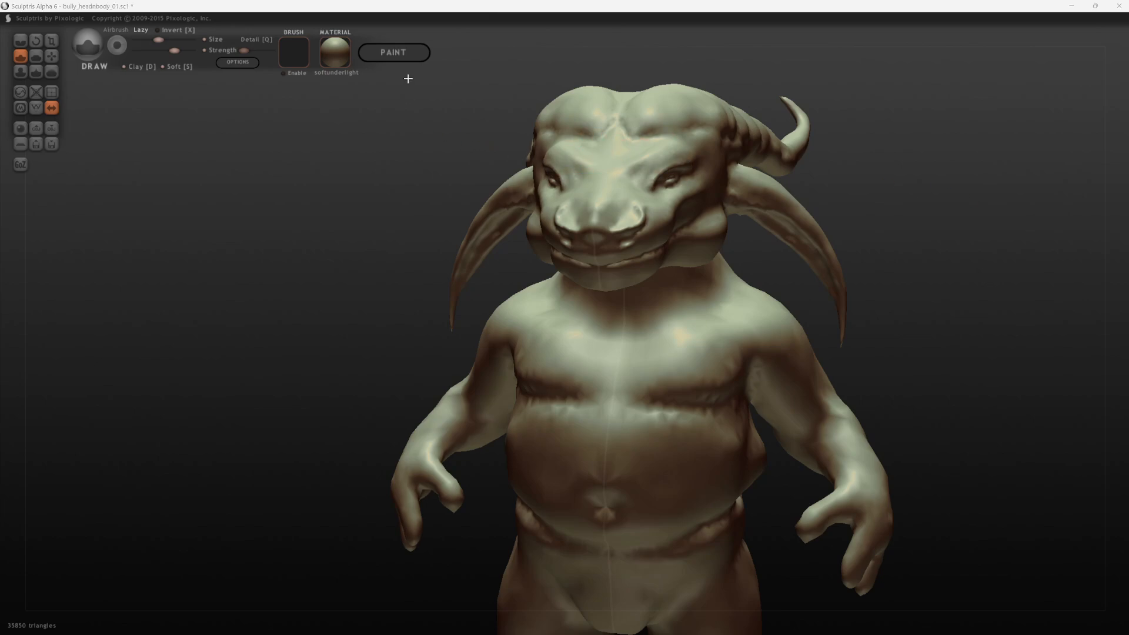
{"action": "key", "text": "super+shift+s"}
{"action": "mouse_move", "coordinate": [908, 57]}
{"action": "left_mouse_down"}
{"action": "mouse_move", "coordinate": [502, 579]}
{"action": "mouse_move", "coordinate": [373, 604]}
{"action": "mouse_move", "coordinate": [338, 527]}
{"action": "mouse_move", "coordinate": [358, 634]}
{"action": "mouse_move", "coordinate": [372, 83]}
{"action": "mouse_move", "coordinate": [383, 60]}
{"action": "mouse_move", "coordinate": [416, 504]}
{"action": "left_mouse_up"}
{"action": "key", "text": "ctrl+super+s"}
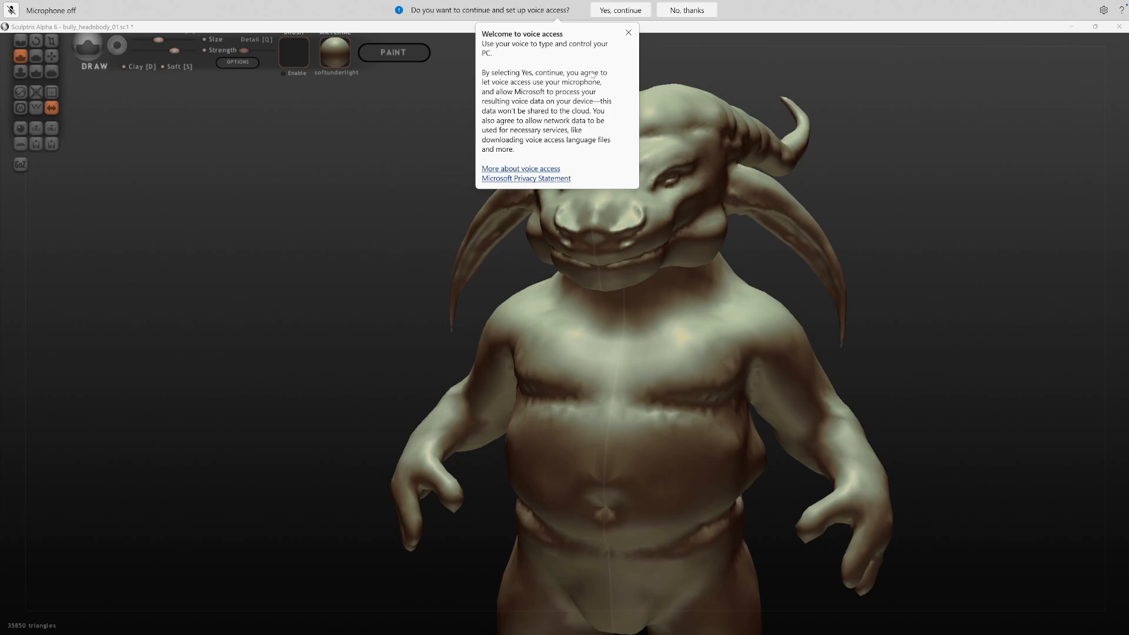
{"action": "key", "text": "super+shift+s"}
{"action": "left_click", "coordinate": [638, 18]}
{"action": "left_click", "coordinate": [687, 10]}
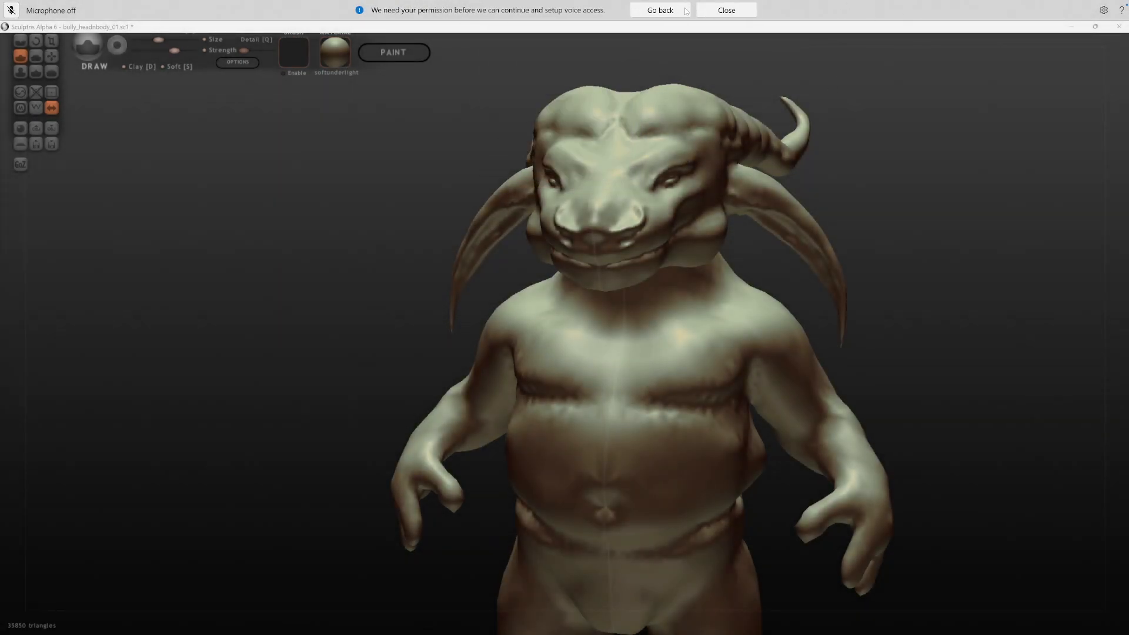
{"action": "left_click", "coordinate": [727, 10]}
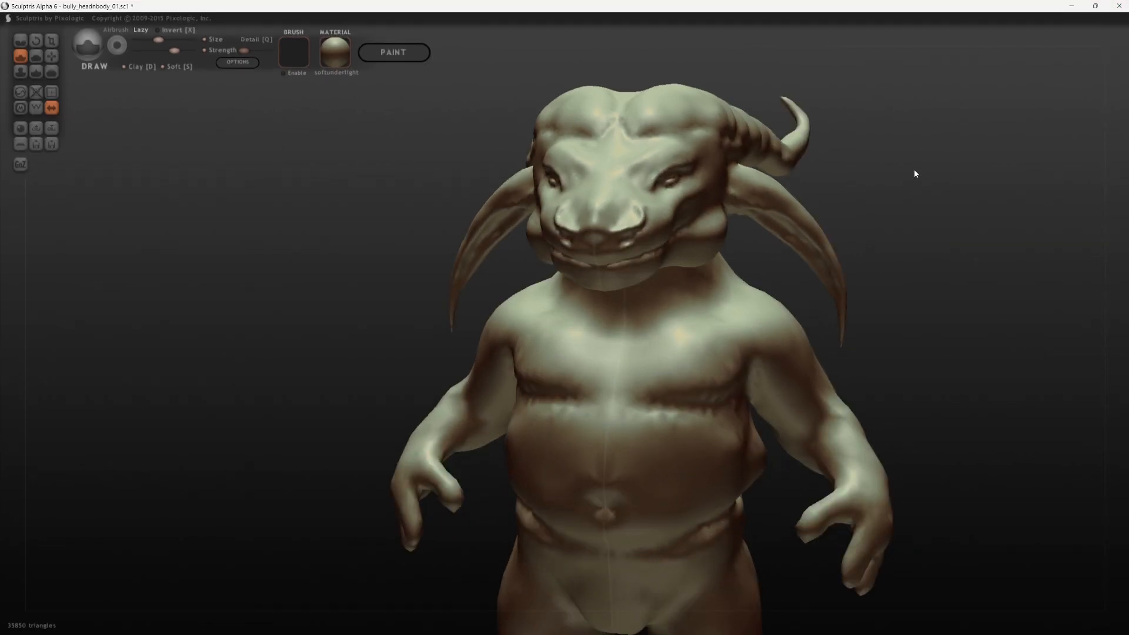
Step: Capture a region screenshot of the creature's head and torso
{"action": "key", "text": "super+shift+s"}
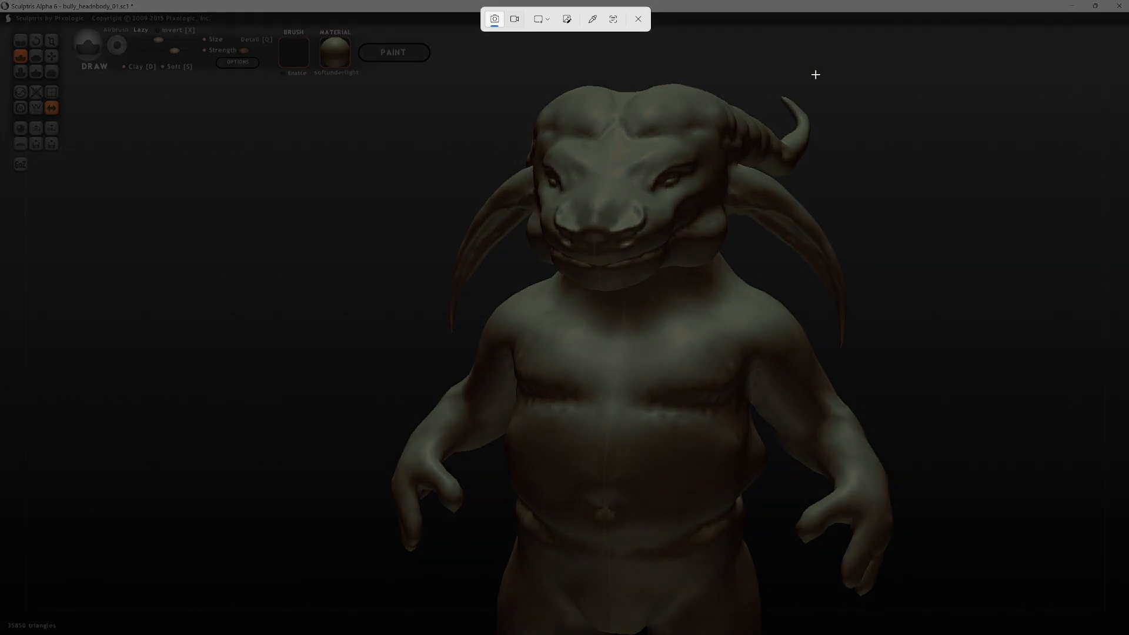
{"action": "left_click_drag", "start_coordinate": [895, 74], "coordinate": [382, 590]}
Step: Bring the renders_screencaps and quickSketches folder windows in front of Sculptris
{"action": "key", "text": "alt+Tab"}
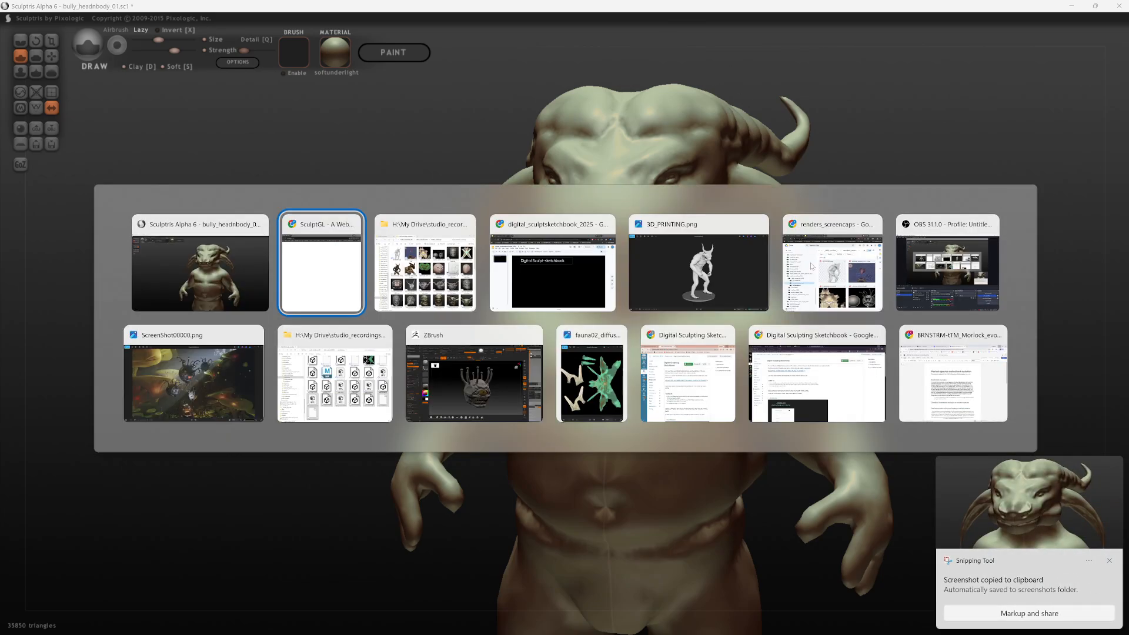
{"action": "key", "text": "alt+Tab"}
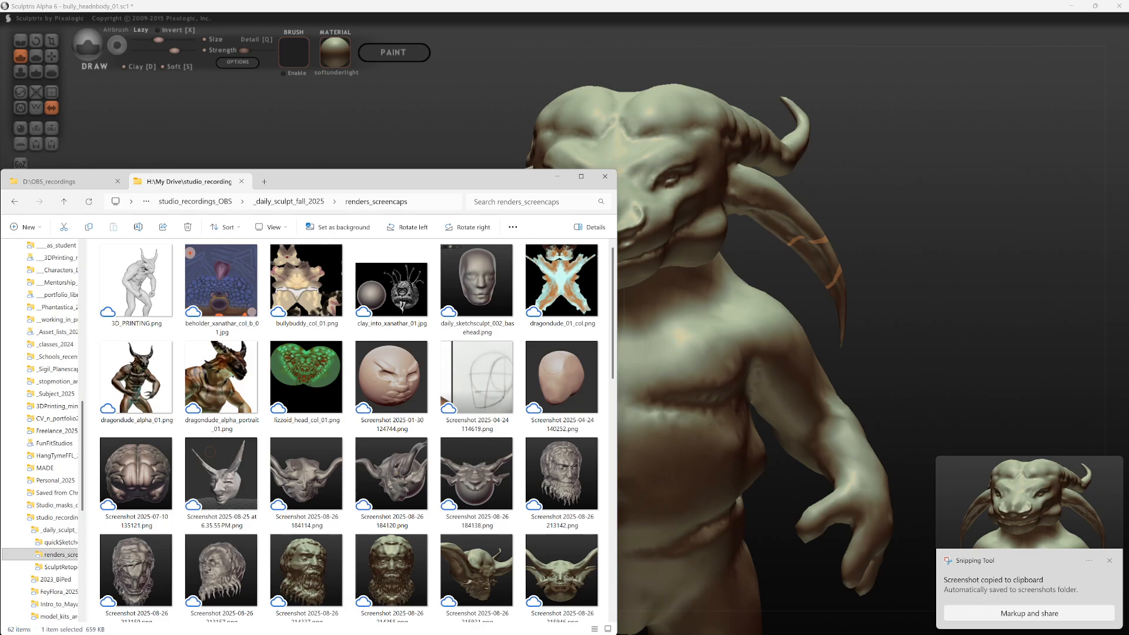
{"action": "key", "text": "alt+Tab"}
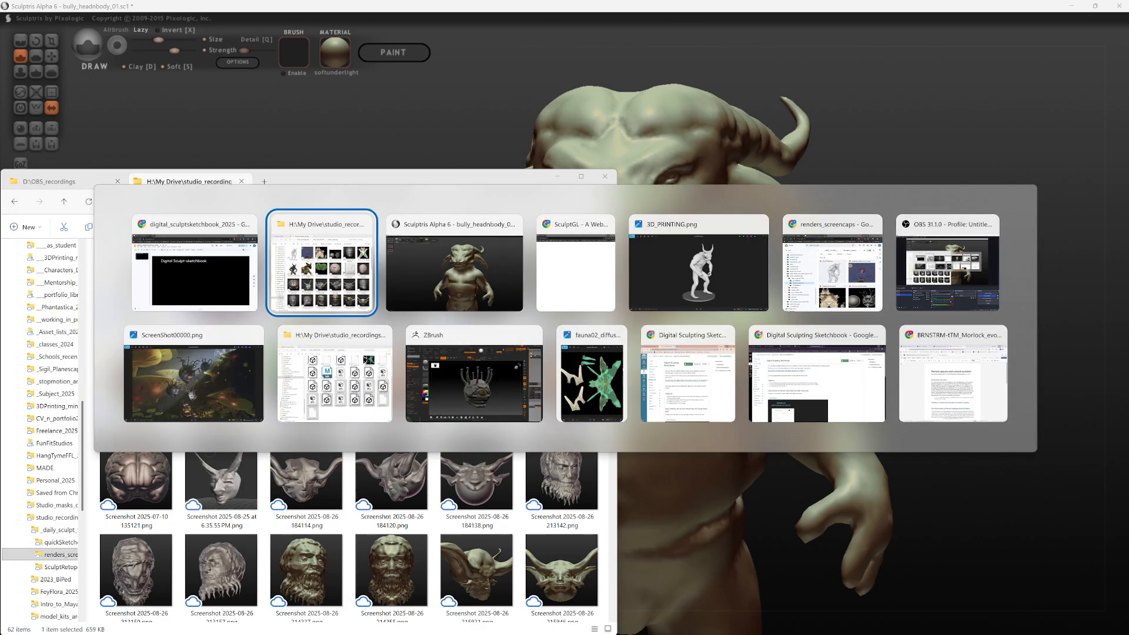
{"action": "key", "text": "Tab"}
{"action": "key", "text": "alt+shift+Tab"}
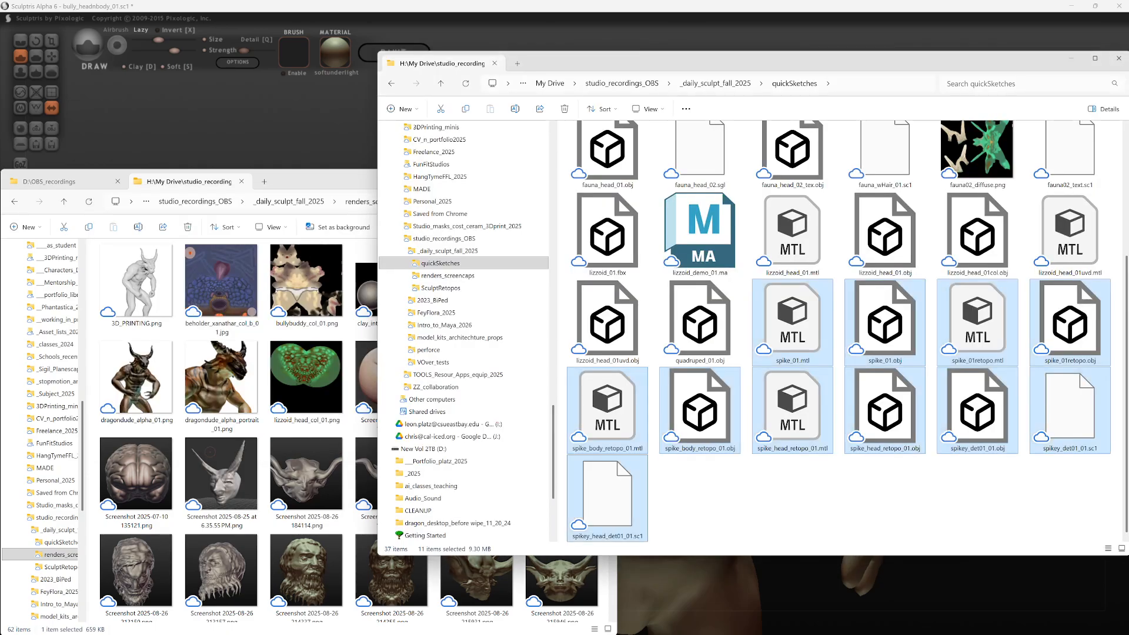
Step: Open the Screenshots folder inside Pictures in the quickSketches folder window
{"action": "scroll", "coordinate": [506, 235], "scroll_direction": "up", "scroll_amount": 15}
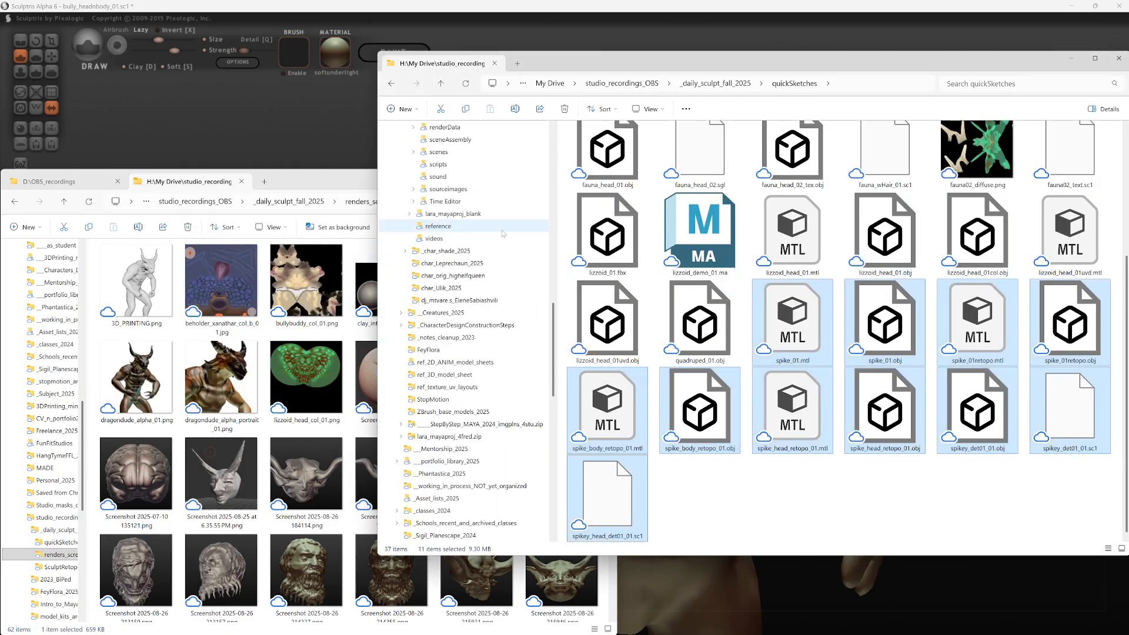
{"action": "scroll", "coordinate": [449, 317], "scroll_direction": "down", "scroll_amount": 4}
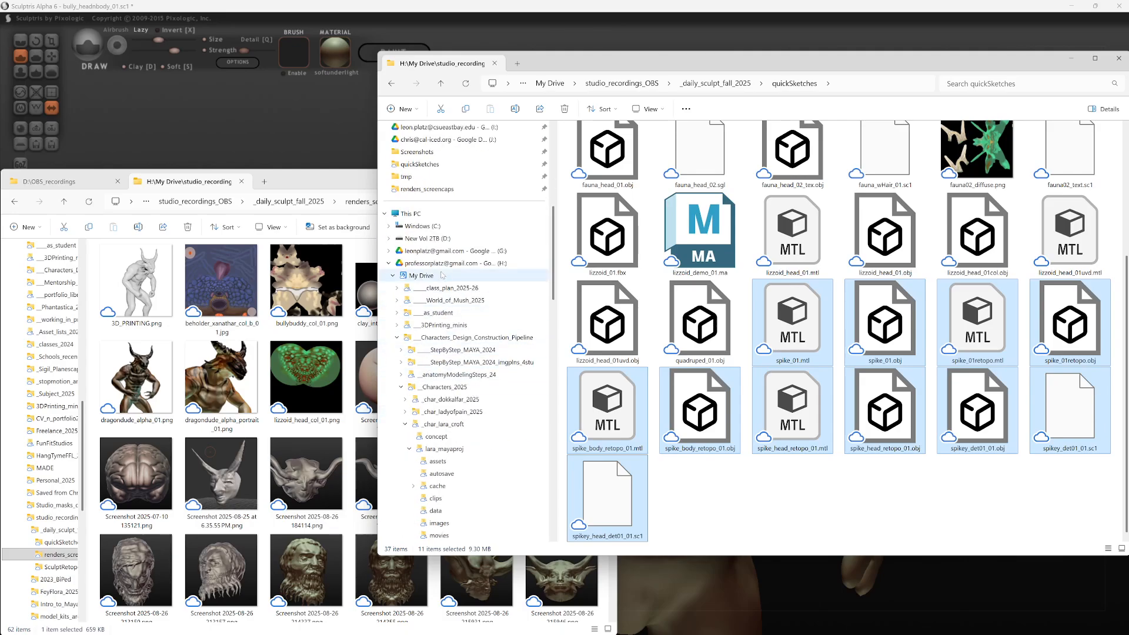
{"action": "scroll", "coordinate": [434, 218], "scroll_direction": "up", "scroll_amount": 4}
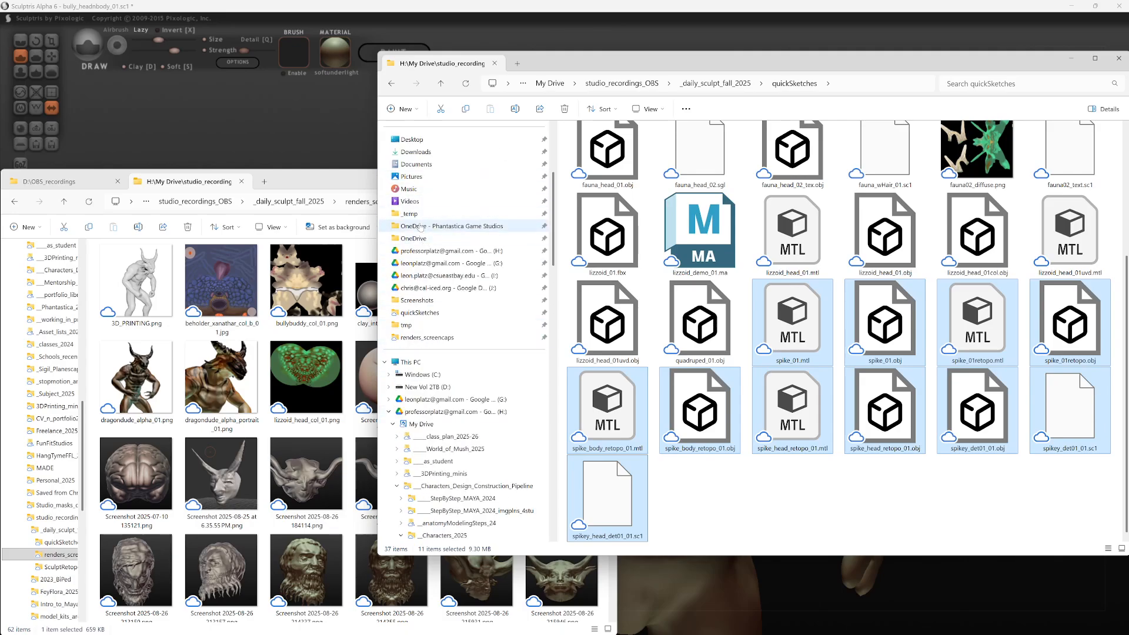
{"action": "left_click", "coordinate": [411, 177]}
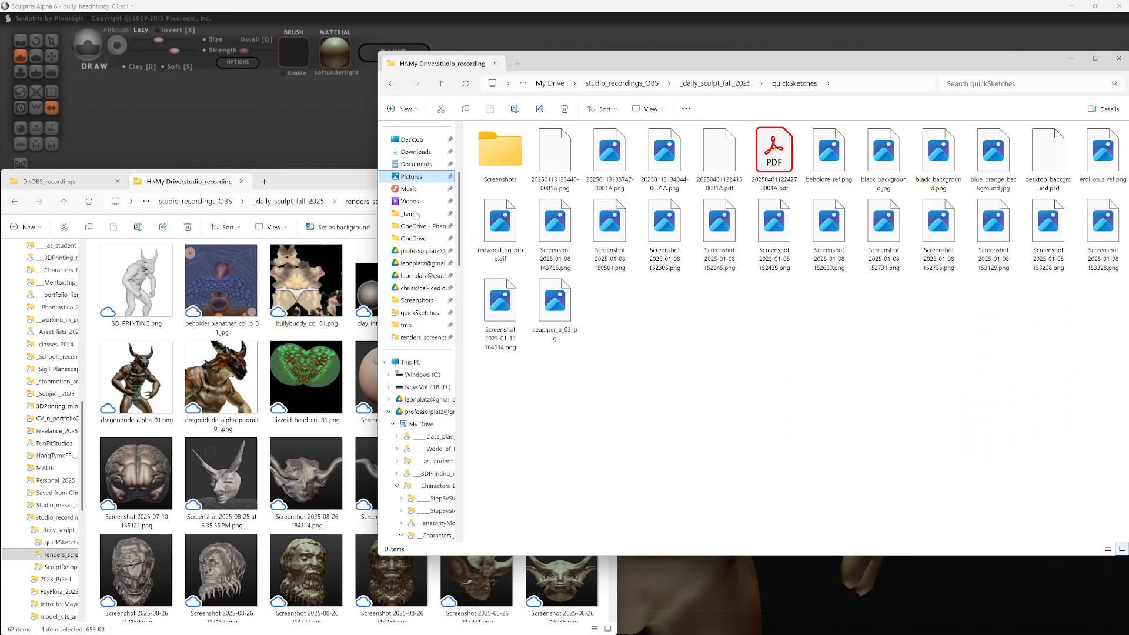
{"action": "double_click", "coordinate": [518, 163]}
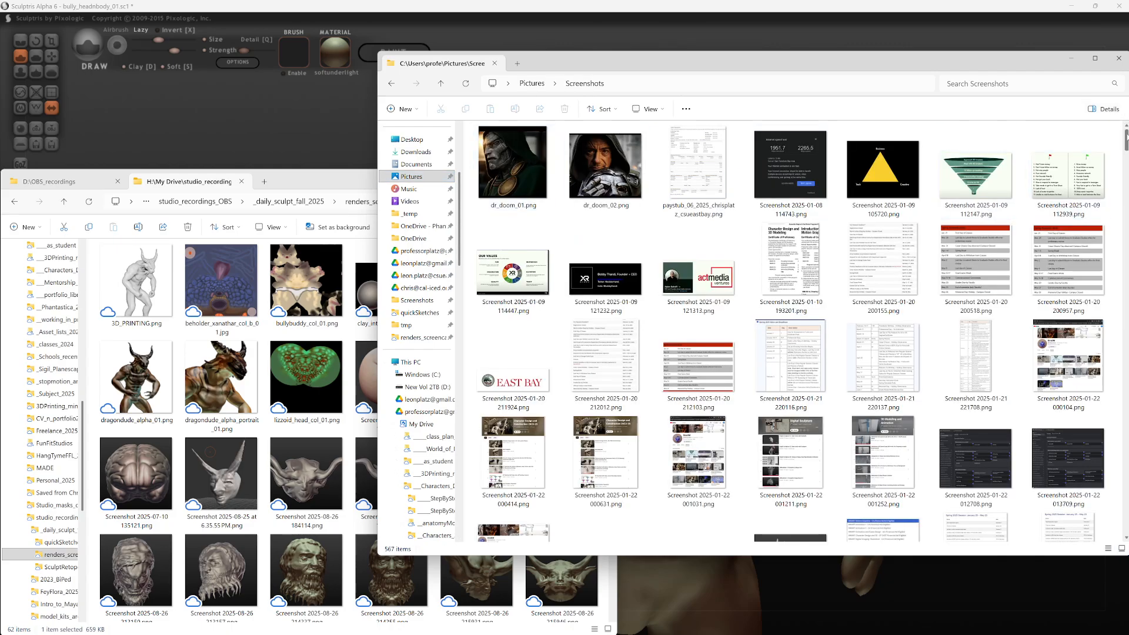
Step: Select the four new sculpt screenshots, from Screenshot 2025-12-02 145905.png through Screenshot 2025-12-02 150024.png
{"action": "left_click_drag", "start_coordinate": [1127, 137], "coordinate": [1127, 526]}
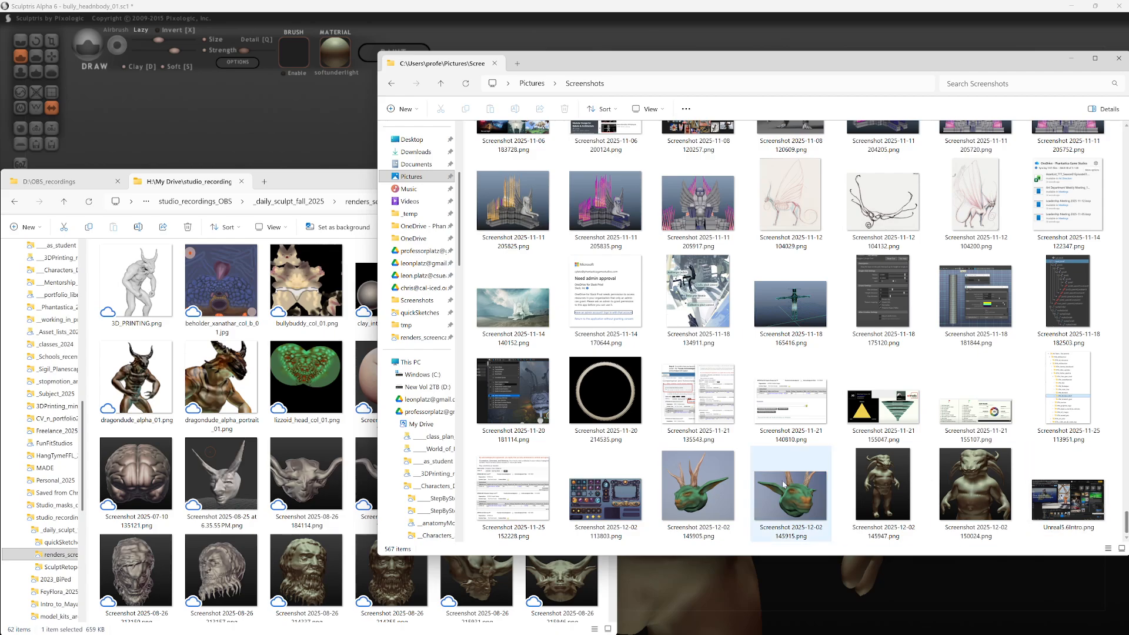
{"action": "left_click", "coordinate": [698, 488]}
{"action": "left_click", "coordinate": [972, 502], "text": "shift"}
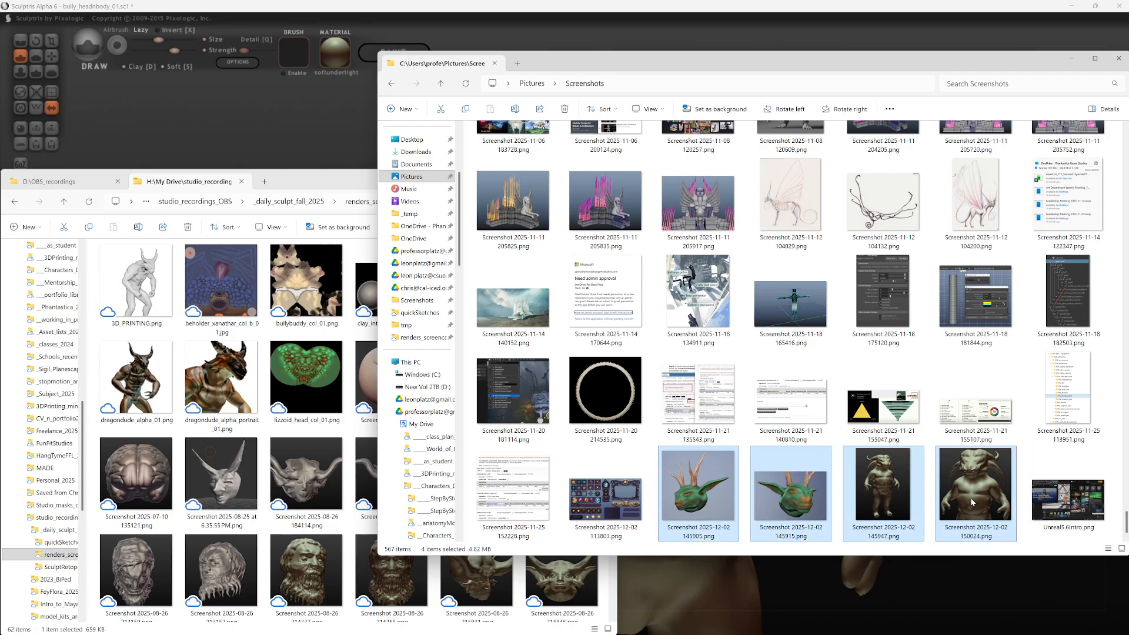
Step: Close the Screenshots folder window and paste the four copied sculpt screenshots into the renders_screencaps folder
{"action": "left_click", "coordinate": [1119, 57]}
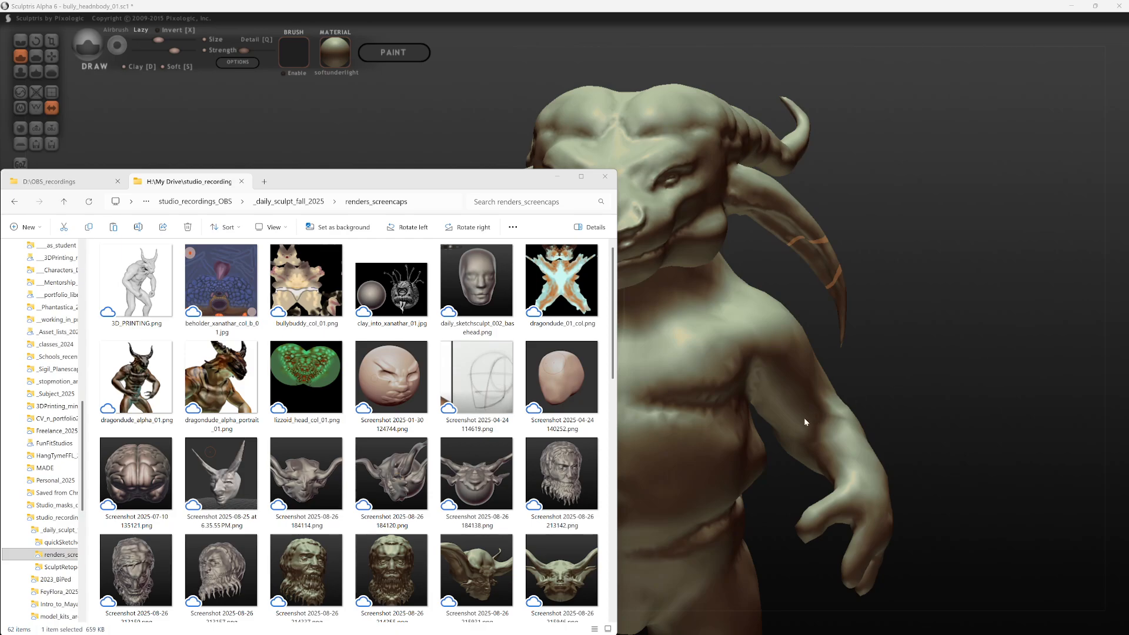
{"action": "left_click", "coordinate": [604, 447]}
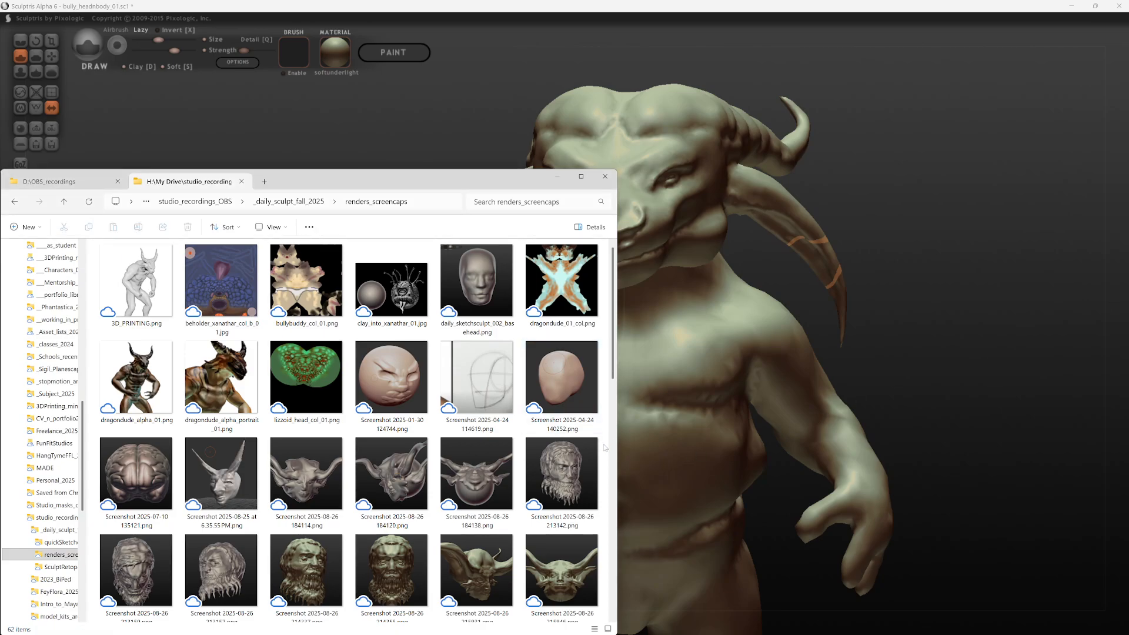
{"action": "mouse_move", "coordinate": [509, 176]}
{"action": "left_mouse_down"}
{"action": "mouse_move", "coordinate": [969, 120]}
{"action": "mouse_move", "coordinate": [897, 117]}
{"action": "mouse_move", "coordinate": [1126, 118]}
{"action": "mouse_move", "coordinate": [533, 118]}
{"action": "mouse_move", "coordinate": [557, 145]}
{"action": "left_mouse_up"}
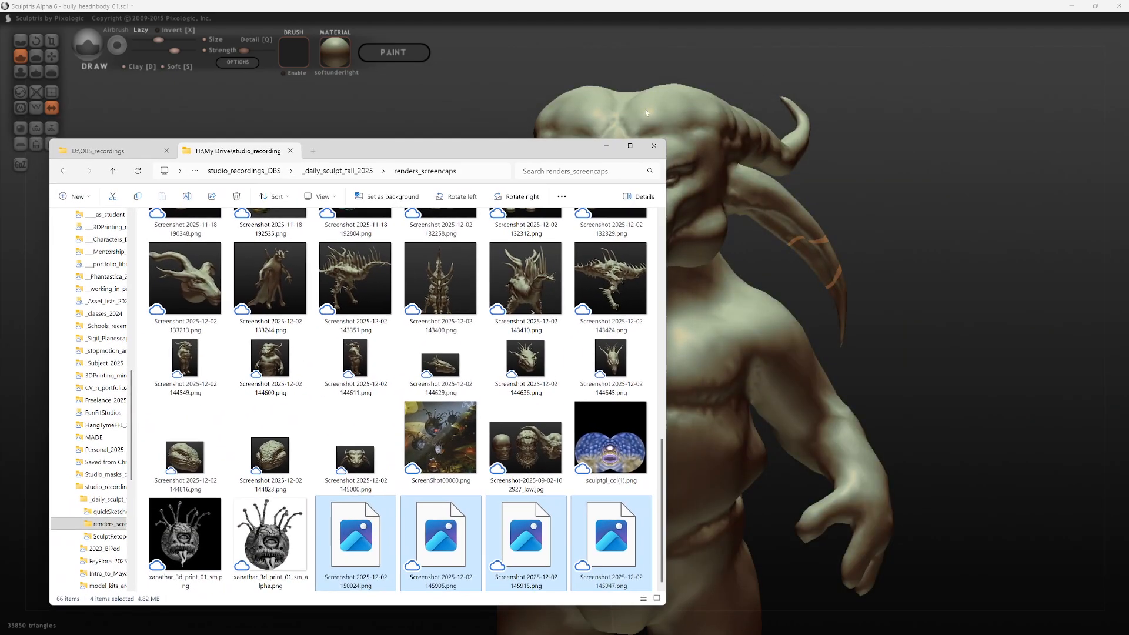
Step: Minimize Sculptris and SculptGL, and close the 3D_PRINTING.png preview and the other open image preview
{"action": "left_click", "coordinate": [1077, 6]}
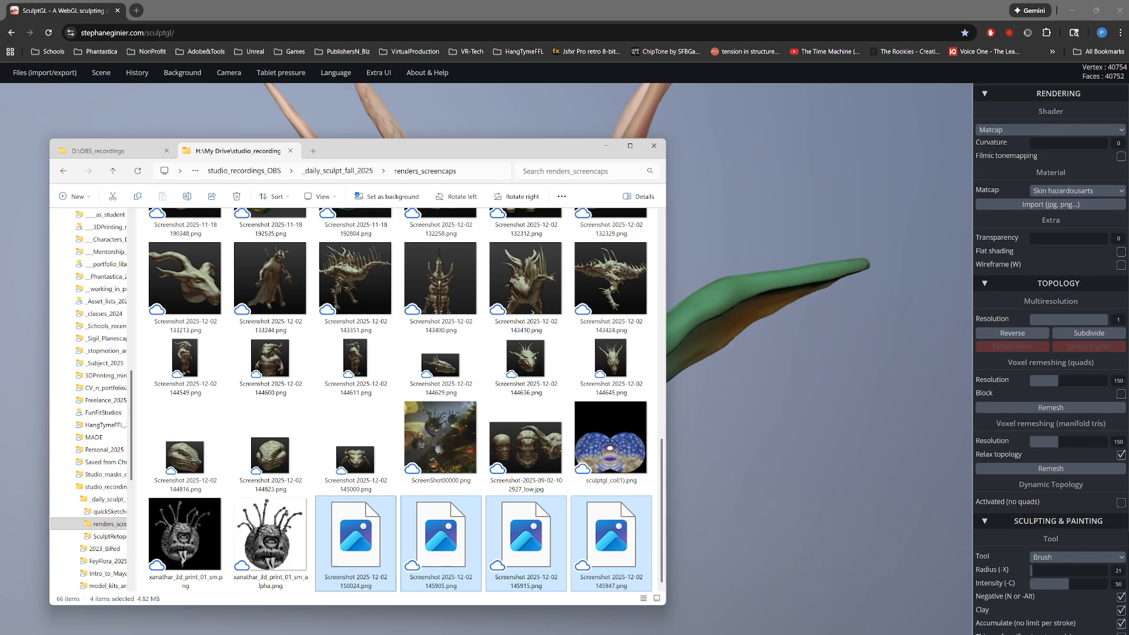
{"action": "left_click", "coordinate": [1072, 10]}
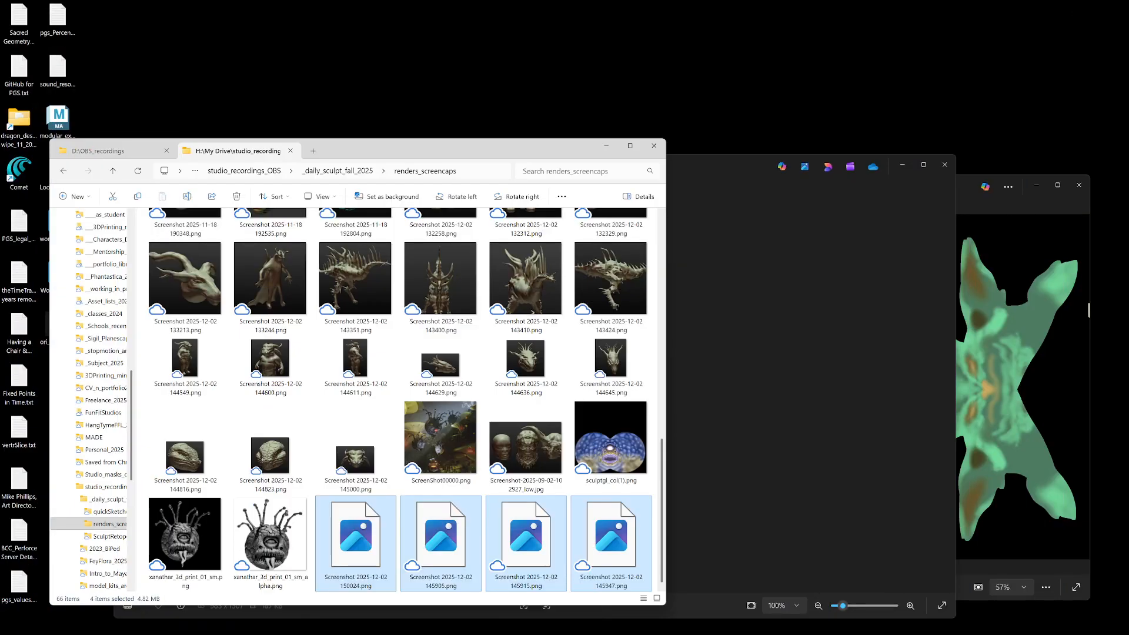
{"action": "left_click", "coordinate": [937, 186]}
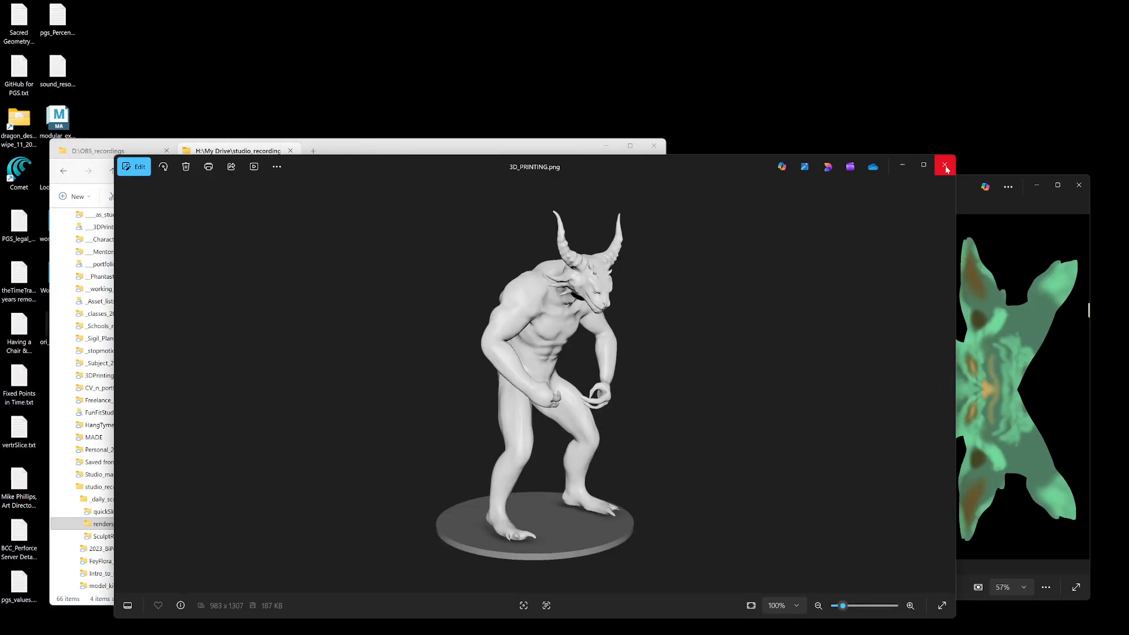
{"action": "left_click", "coordinate": [945, 166]}
{"action": "left_click", "coordinate": [1078, 185]}
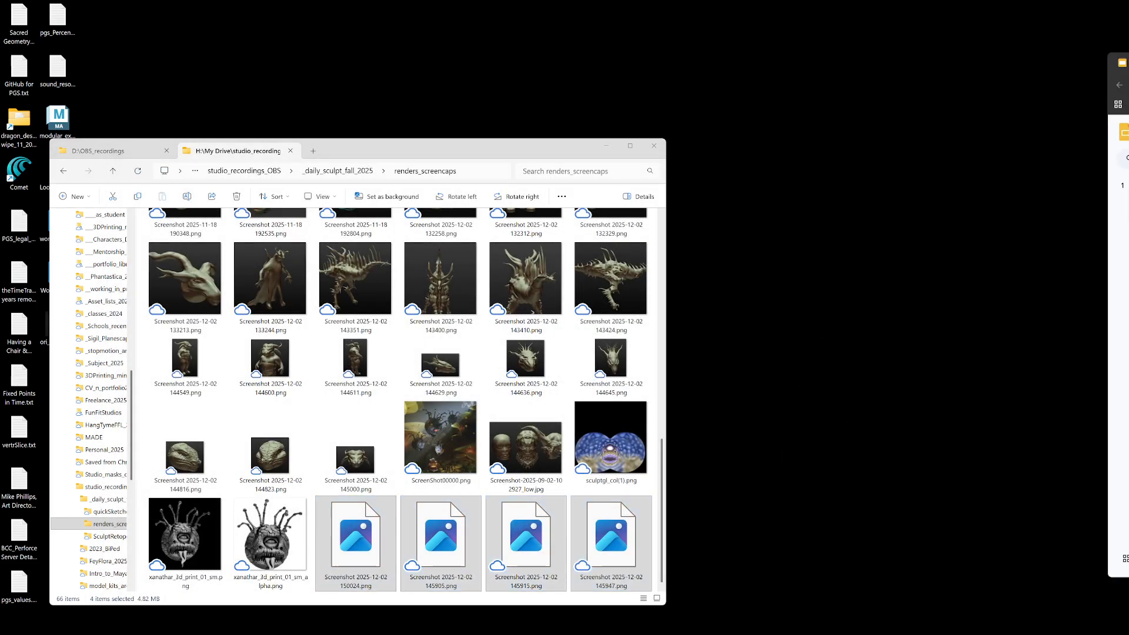
Step: Switch to the digital_sculptsketchbook_2025 presentation in Google Slides, arranging its window fully in view in front of the renders_screencaps folder
{"action": "left_click_drag", "start_coordinate": [1128, 64], "coordinate": [620, 60]}
{"action": "left_click_drag", "start_coordinate": [367, 149], "coordinate": [758, 171]}
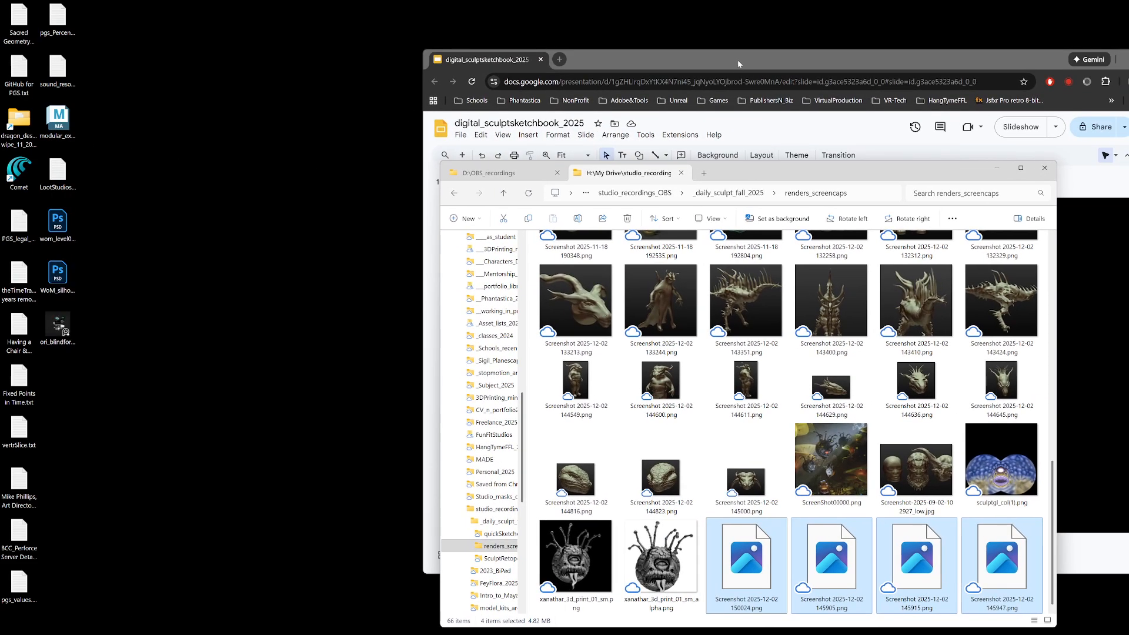
{"action": "left_click_drag", "start_coordinate": [738, 64], "coordinate": [449, 49]}
Step: Try green radial, blue radial and blue linear gradients from the Dark Particles colors as the title slide's background
{"action": "right_click", "coordinate": [354, 369]}
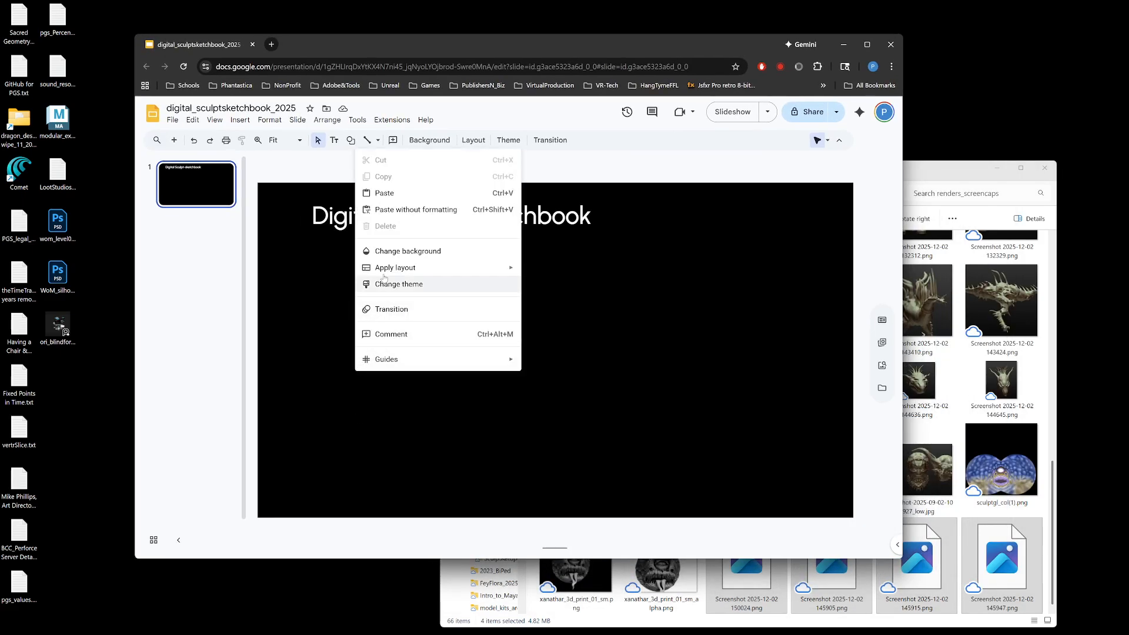
{"action": "left_click", "coordinate": [402, 251]}
{"action": "left_click", "coordinate": [593, 297]}
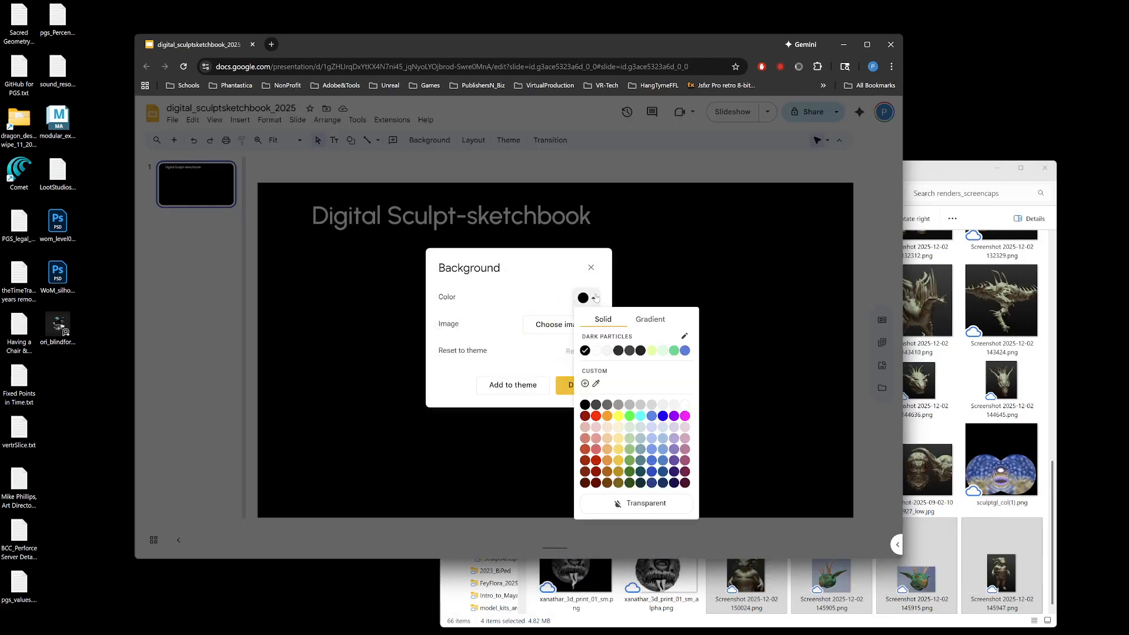
{"action": "left_click", "coordinate": [655, 319]}
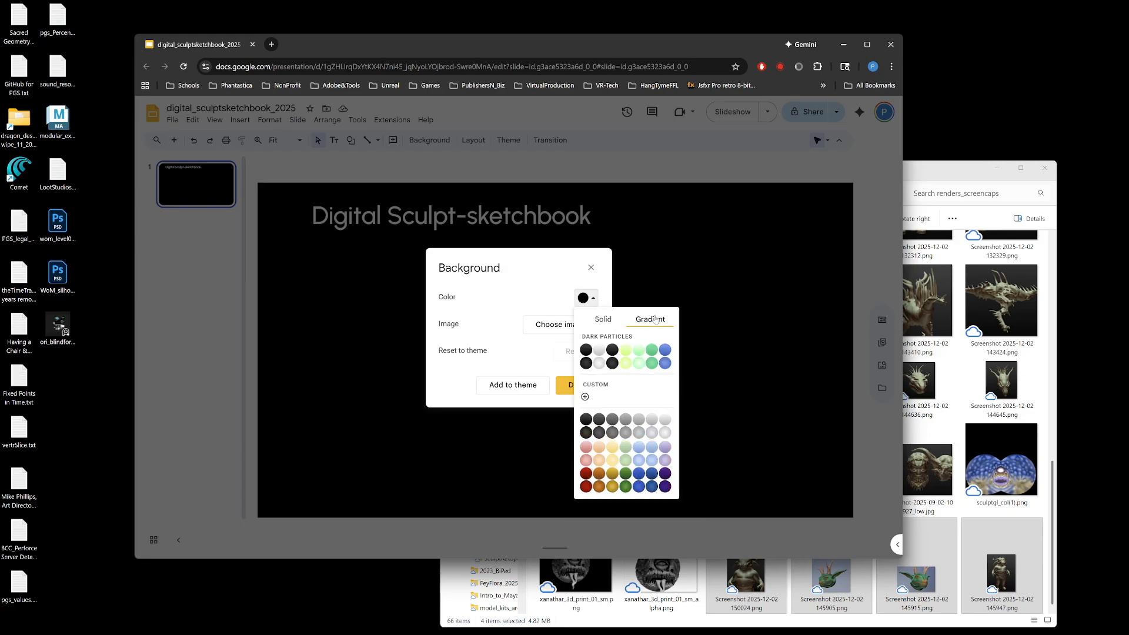
{"action": "left_click", "coordinate": [652, 364]}
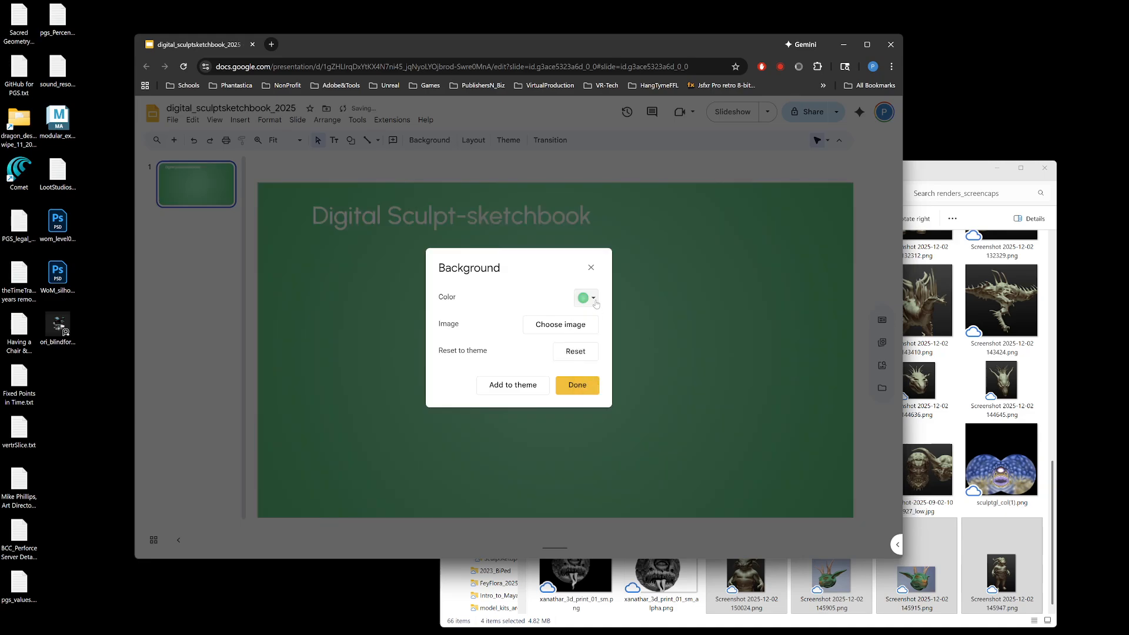
{"action": "left_click", "coordinate": [594, 298]}
{"action": "left_click", "coordinate": [663, 361]}
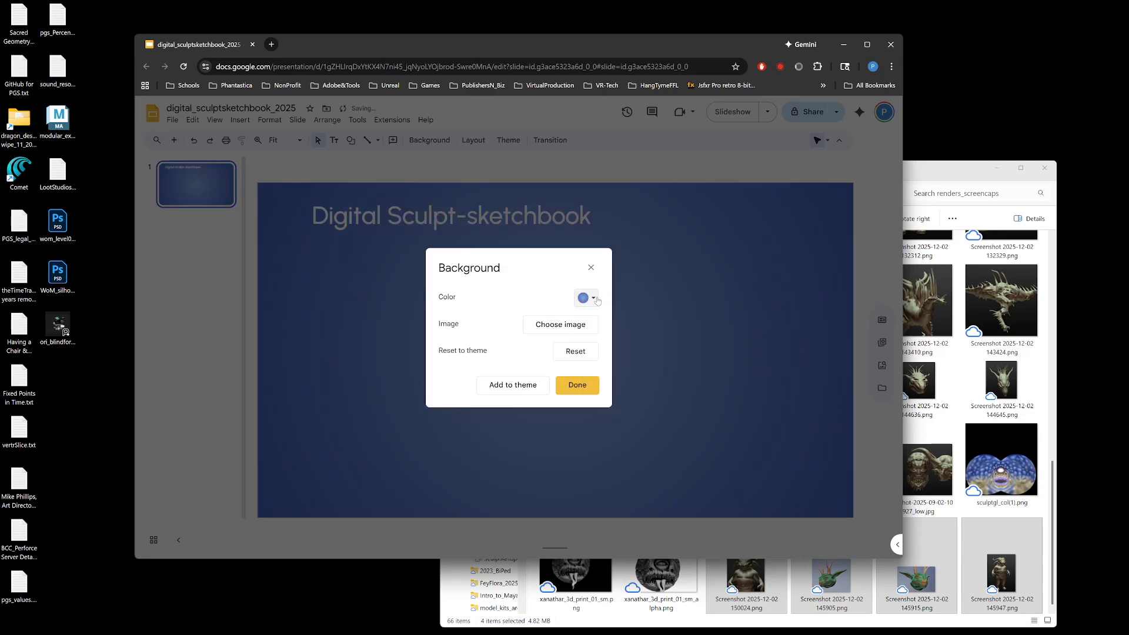
{"action": "left_click", "coordinate": [597, 300]}
{"action": "left_click", "coordinate": [663, 356]}
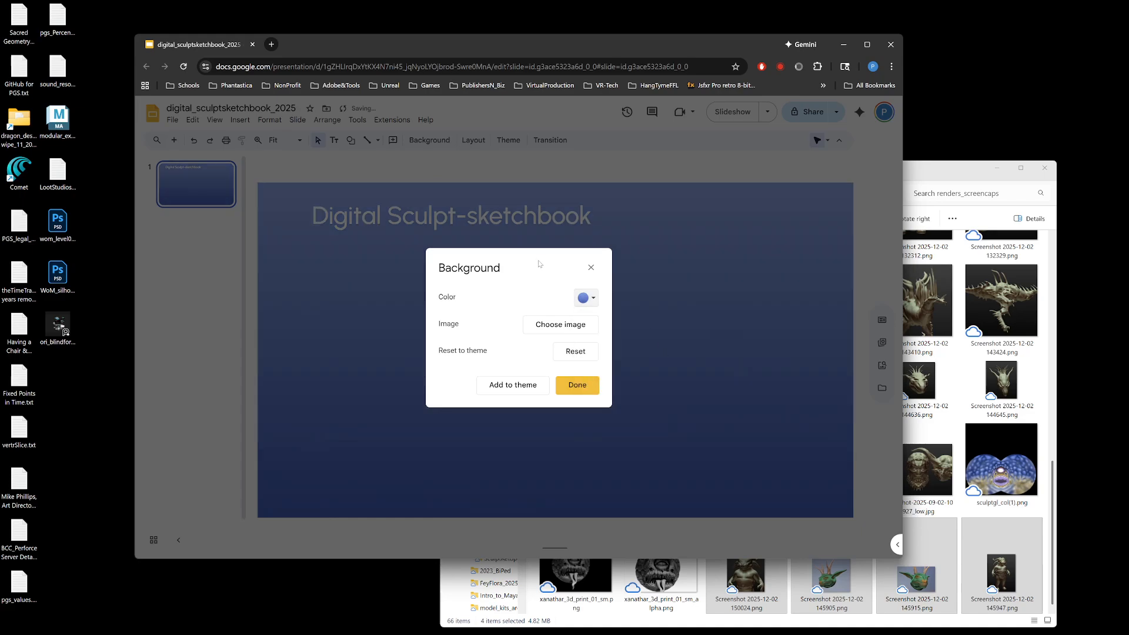
{"action": "left_click_drag", "start_coordinate": [539, 263], "coordinate": [778, 276]}
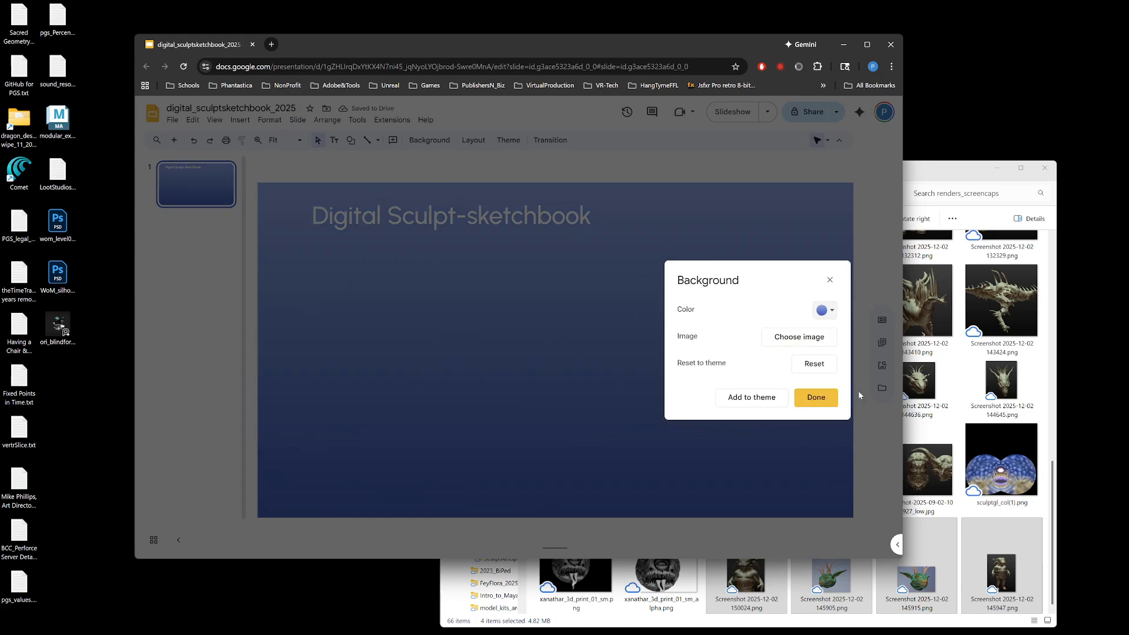
{"action": "left_click", "coordinate": [816, 397]}
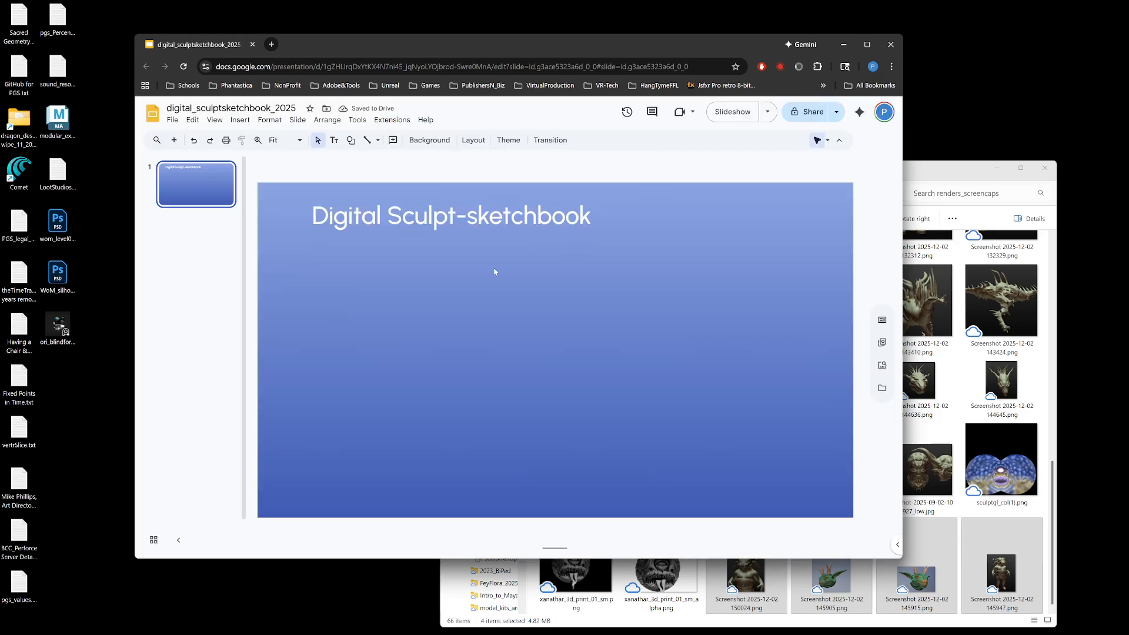
Step: Set the title slide's background to the dark gray-to-black linear gradient
{"action": "right_click", "coordinate": [594, 324]}
{"action": "left_click", "coordinate": [643, 427]}
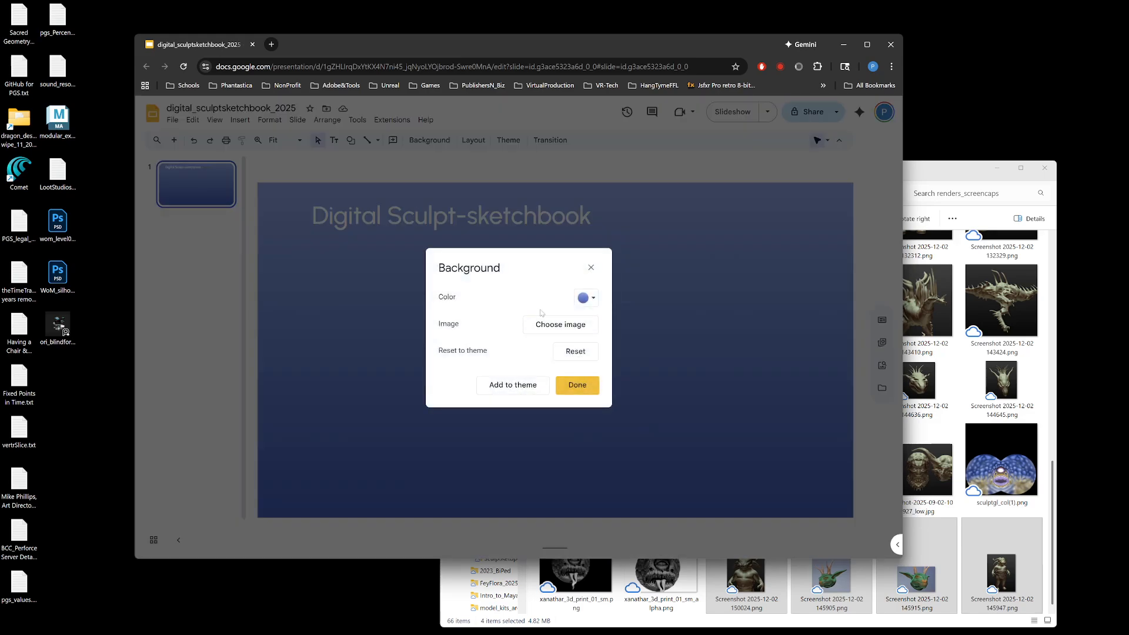
{"action": "left_click", "coordinate": [594, 300]}
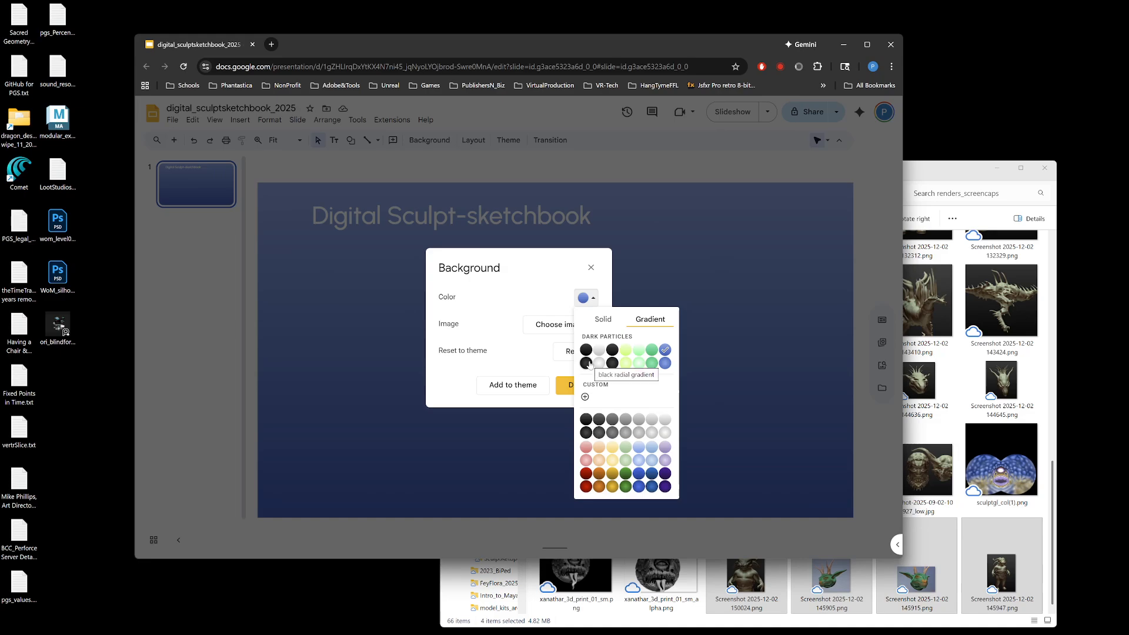
{"action": "left_click", "coordinate": [584, 419]}
{"action": "left_click", "coordinate": [569, 381]}
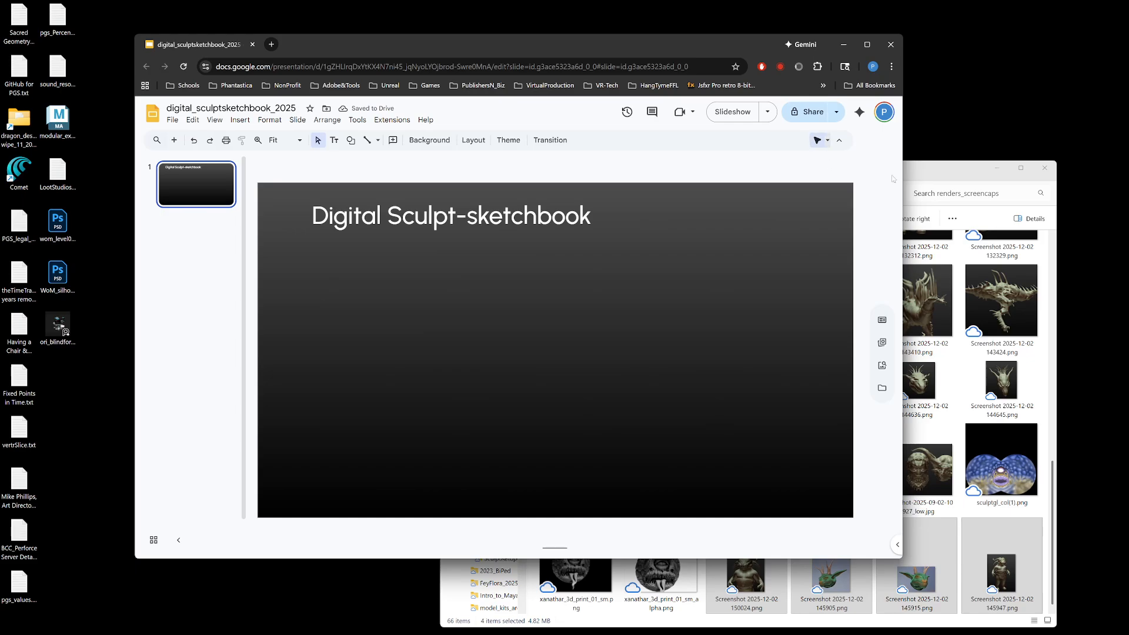
Step: Insert the Screenshot 2025-12-02 144549.png, 144600.png and 144611.png images from renders_screencaps onto the title slide
{"action": "left_click", "coordinate": [941, 186]}
{"action": "left_click_drag", "start_coordinate": [940, 175], "coordinate": [948, 324]}
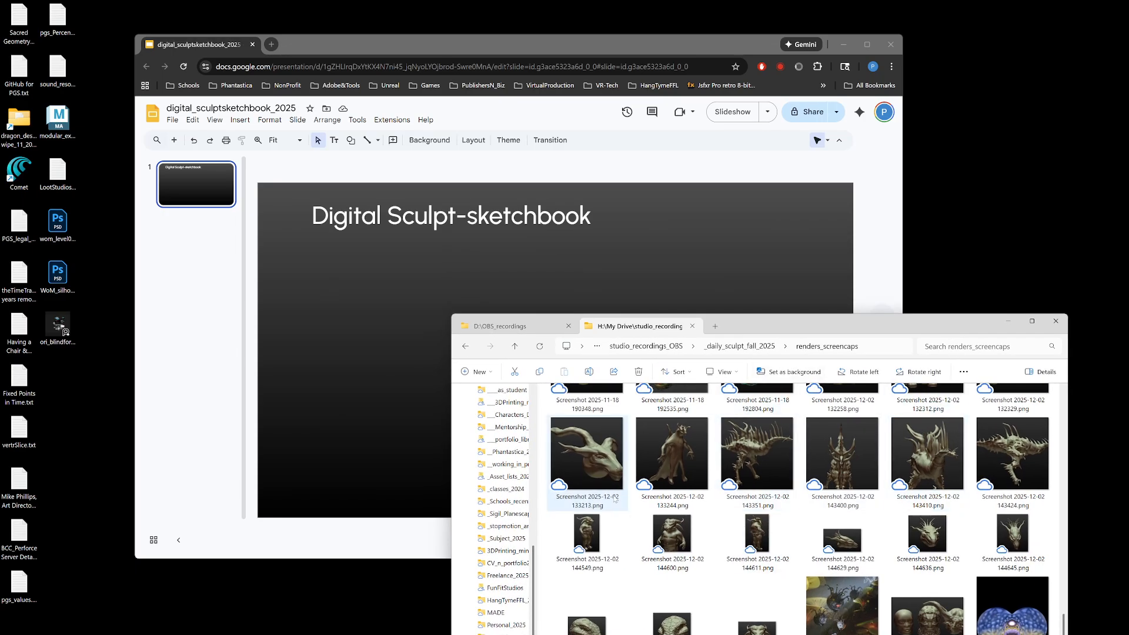
{"action": "left_click_drag", "start_coordinate": [768, 326], "coordinate": [969, 130]}
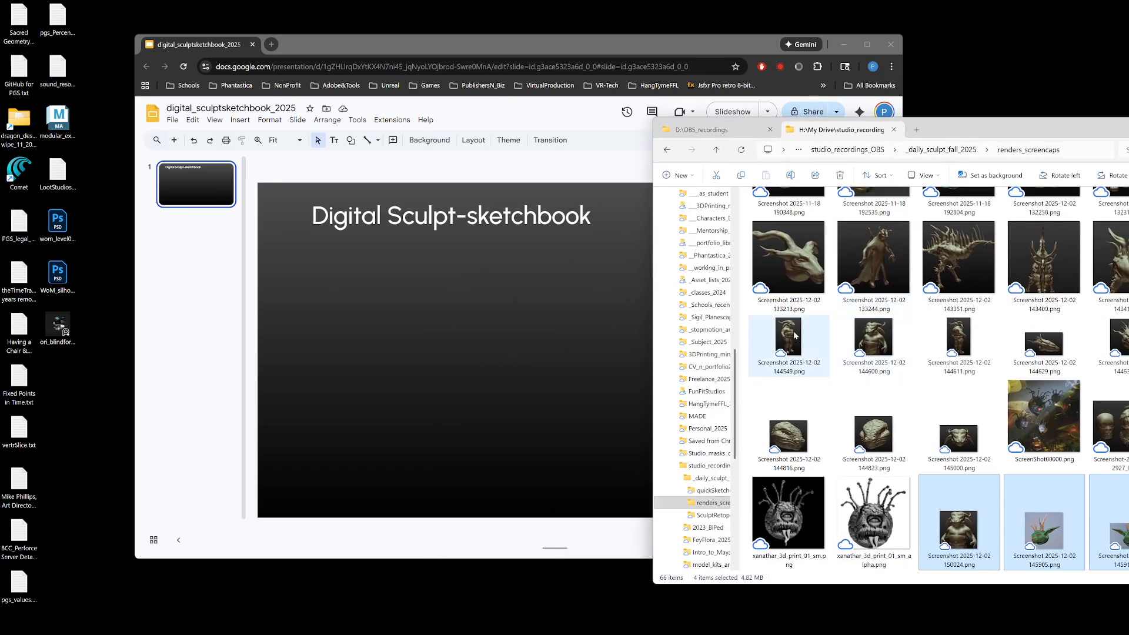
{"action": "left_click", "coordinate": [788, 338]}
{"action": "left_click", "coordinate": [889, 338], "text": "ctrl"}
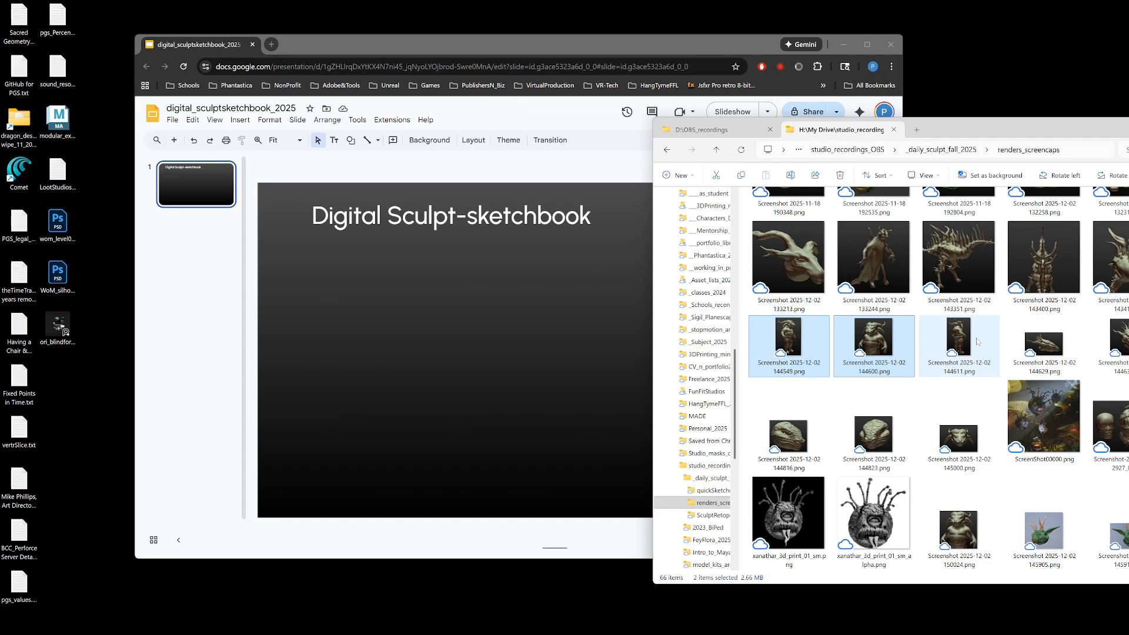
{"action": "left_click", "coordinate": [978, 341], "text": "ctrl"}
{"action": "left_click_drag", "start_coordinate": [888, 338], "coordinate": [500, 341]}
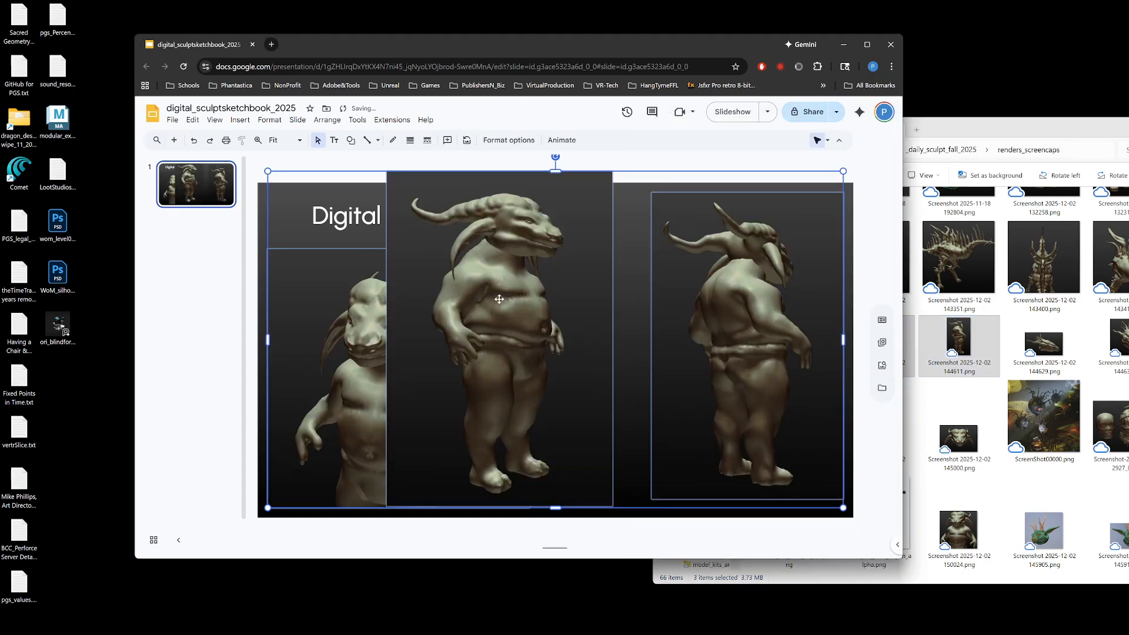
Step: Shift the middle full-body creature image slightly to the right on the slide and send it to the back
{"action": "left_click", "coordinate": [263, 236]}
{"action": "left_click_drag", "start_coordinate": [475, 271], "coordinate": [499, 282]}
{"action": "right_click", "coordinate": [498, 282]}
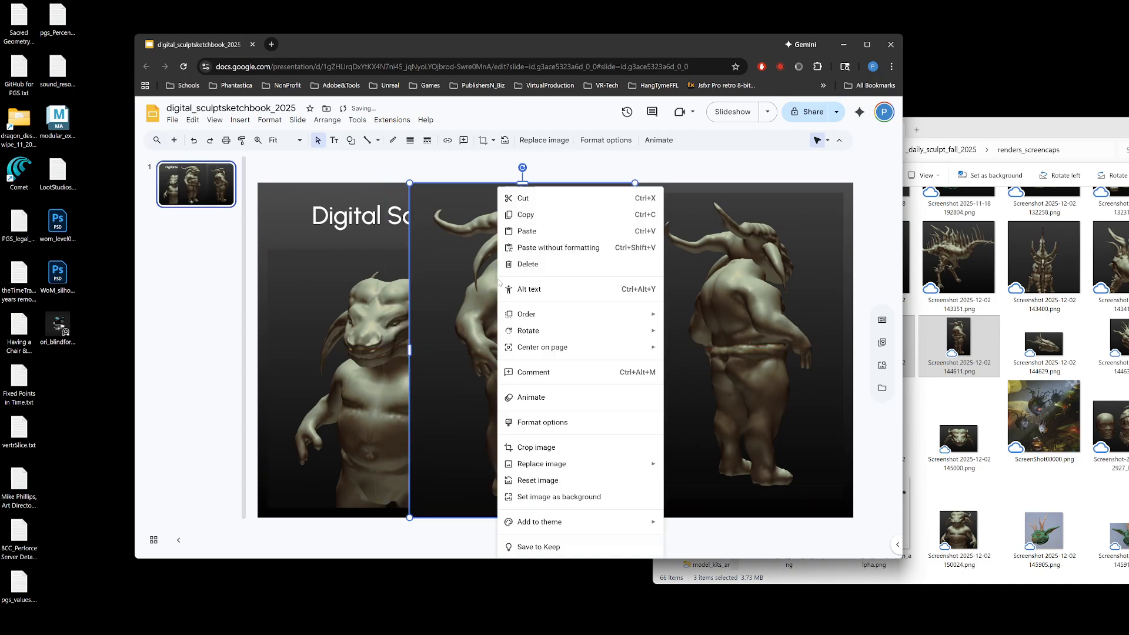
{"action": "mouse_move", "coordinate": [525, 318]}
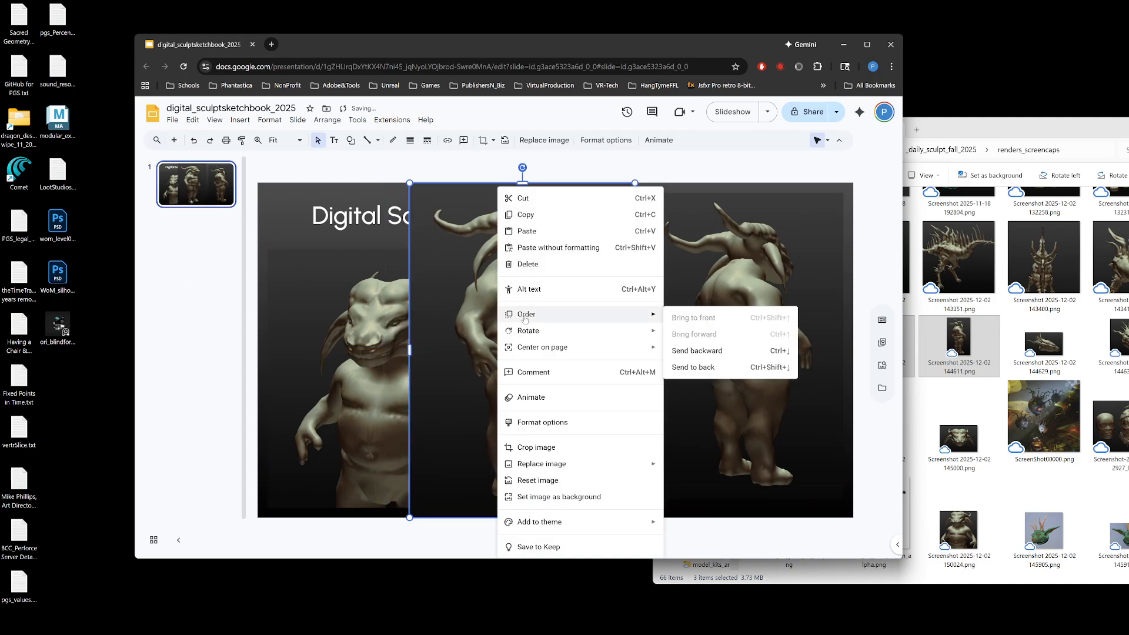
{"action": "left_click", "coordinate": [704, 365]}
Step: Bring the middle full-body creature image to the front of the other slide objects
{"action": "left_click", "coordinate": [461, 327]}
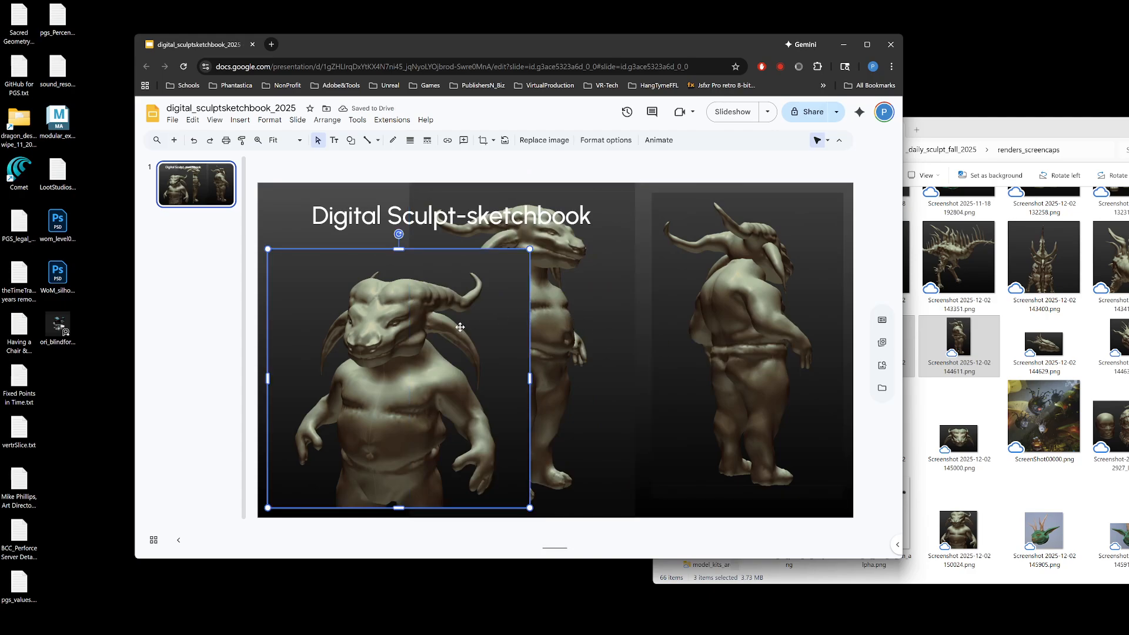
{"action": "right_click", "coordinate": [484, 343]}
{"action": "left_click", "coordinate": [772, 296]}
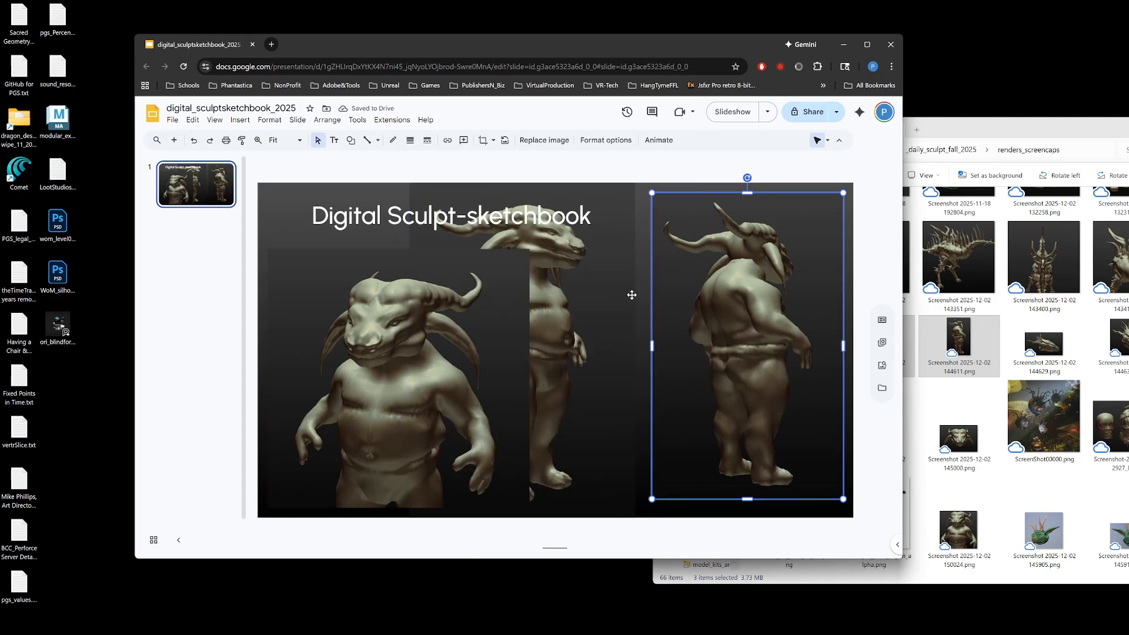
{"action": "left_click", "coordinate": [571, 318]}
{"action": "right_click", "coordinate": [571, 320]}
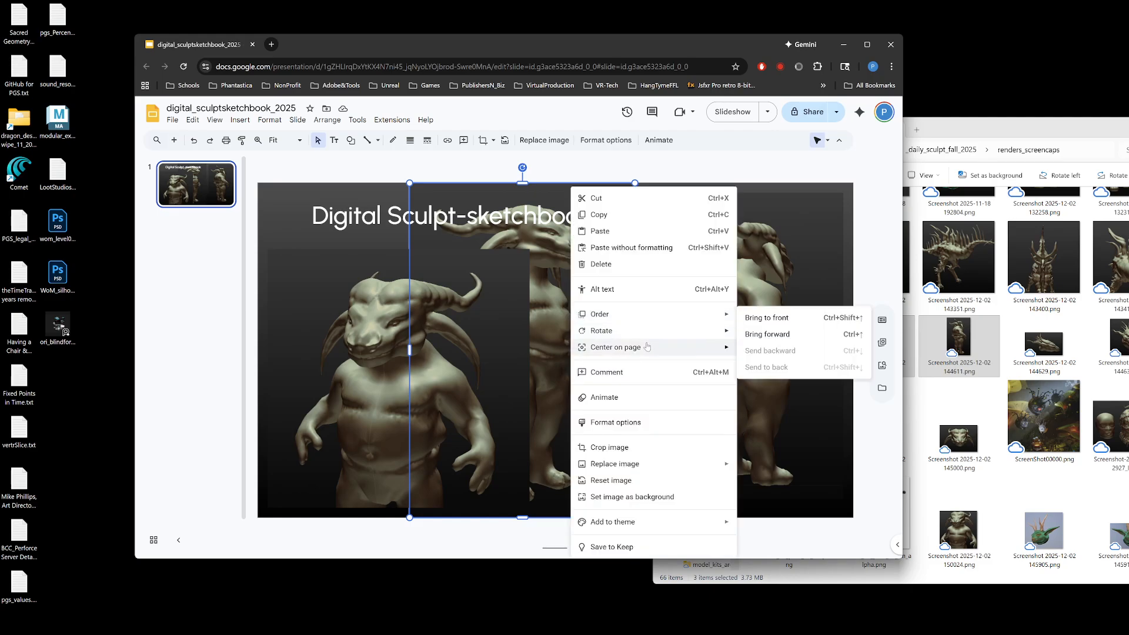
{"action": "mouse_move", "coordinate": [641, 318]}
{"action": "left_click", "coordinate": [796, 316]}
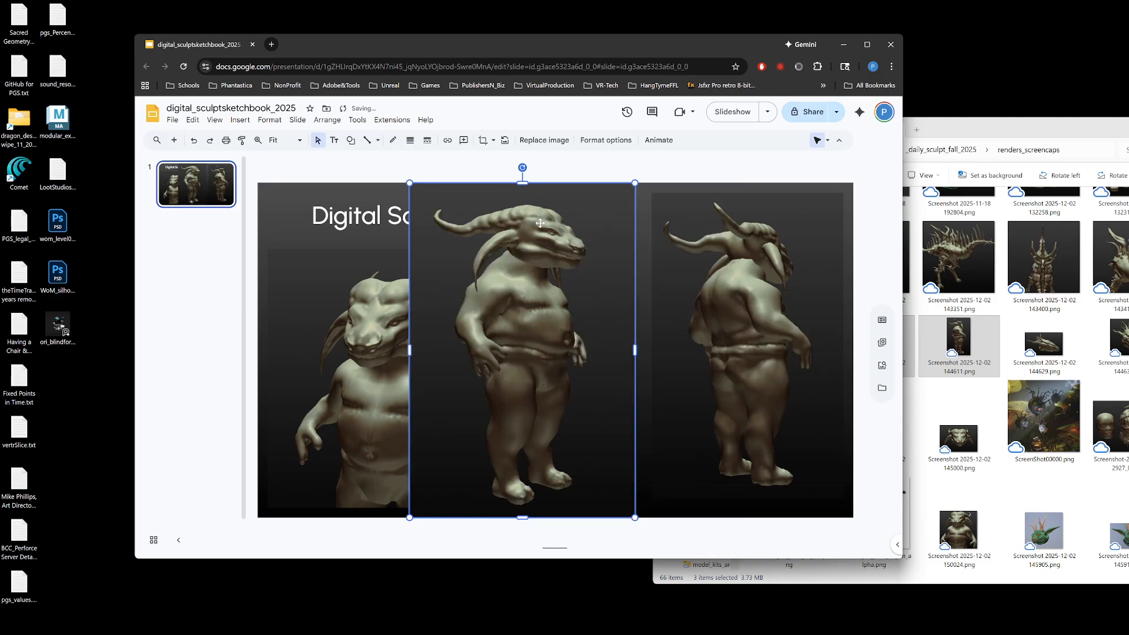
Step: Bring the "Digital Sculpt-sketchbook" title text box to the front, above the creature images
{"action": "left_click", "coordinate": [403, 216]}
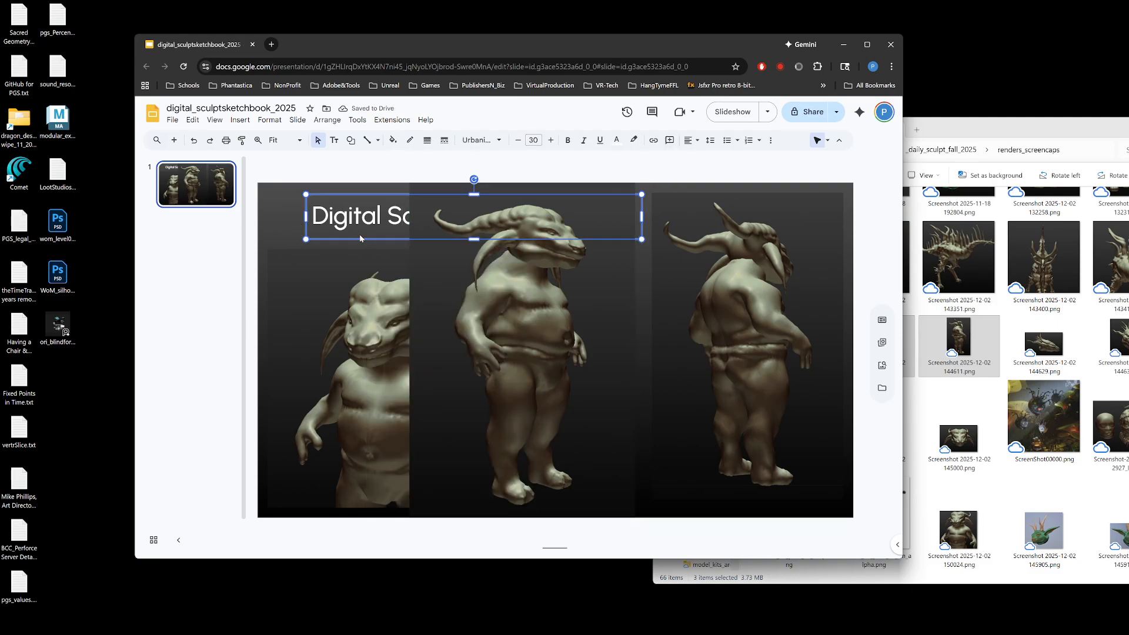
{"action": "right_click", "coordinate": [367, 239]}
{"action": "mouse_move", "coordinate": [406, 384]}
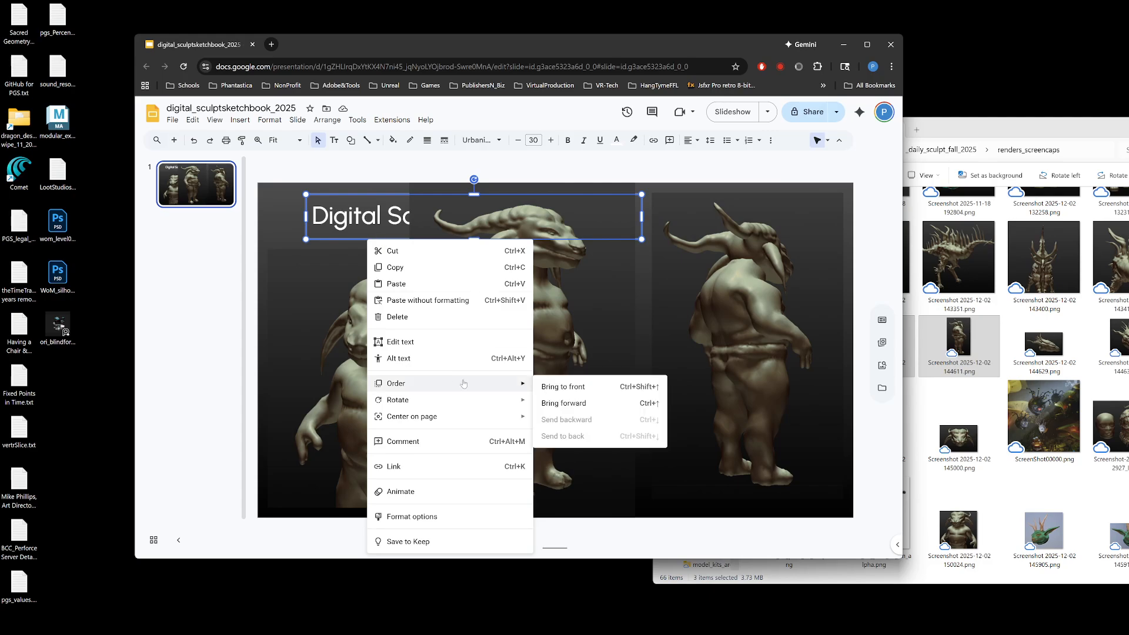
{"action": "left_click", "coordinate": [588, 383]}
Step: Shrink the middle full-body creature image proportionally and move it right toward the back-view image
{"action": "left_click", "coordinate": [636, 286]}
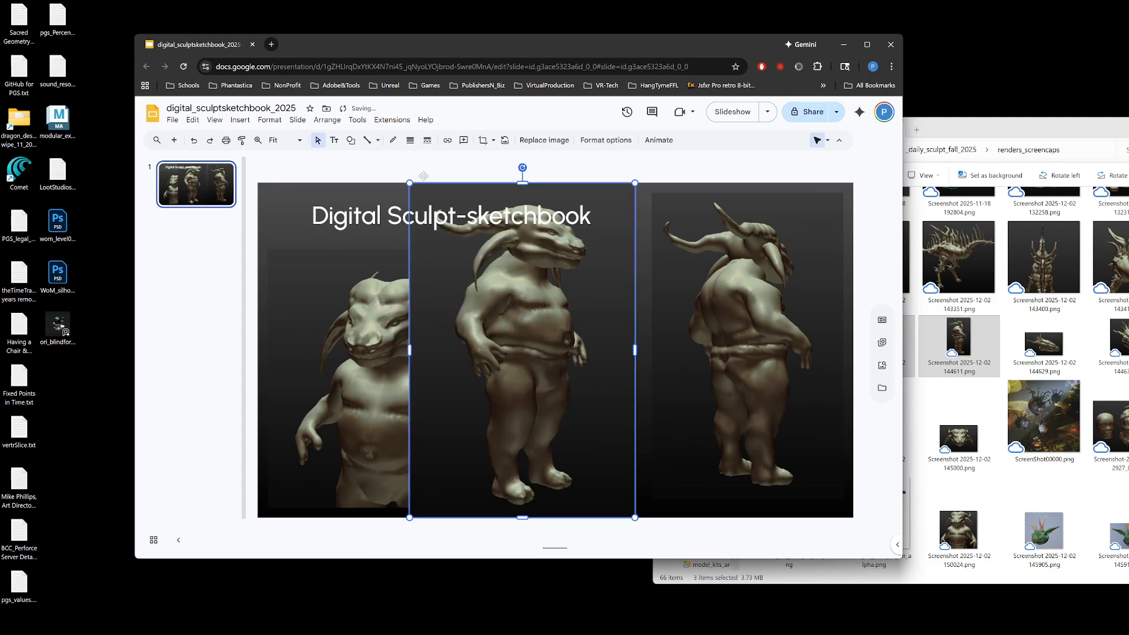
{"action": "left_click_drag", "start_coordinate": [410, 184], "coordinate": [438, 219]}
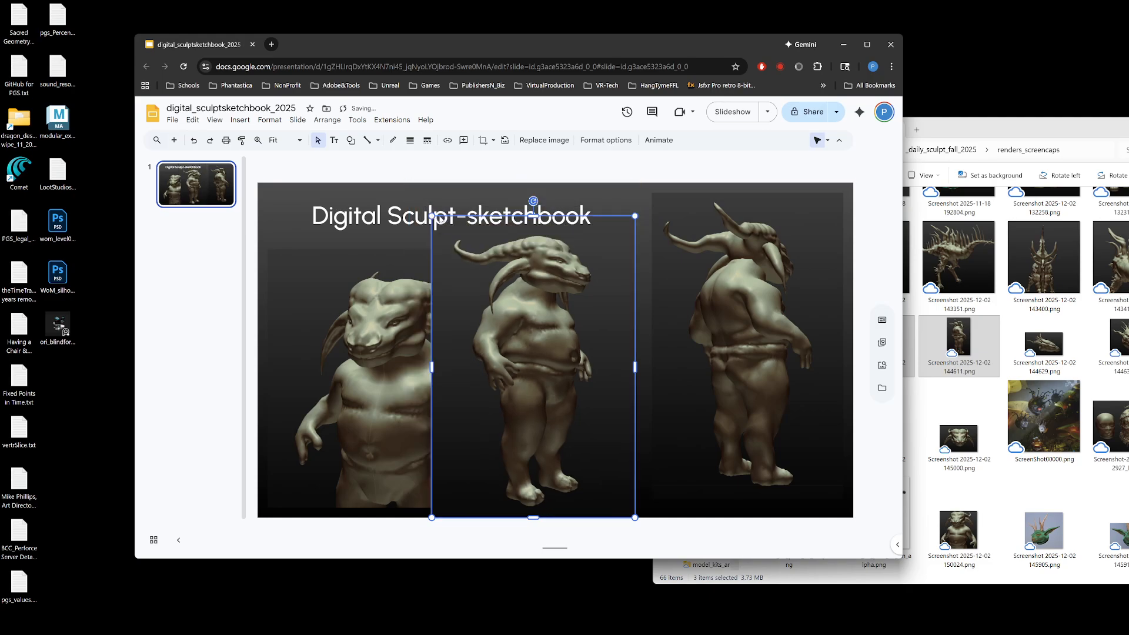
{"action": "left_click_drag", "start_coordinate": [485, 313], "coordinate": [533, 318]}
Step: Move the front-view torso image up and against the slide's left edge, and select the middle creature image
{"action": "left_click", "coordinate": [410, 347]}
{"action": "left_click_drag", "start_coordinate": [410, 347], "coordinate": [403, 342]}
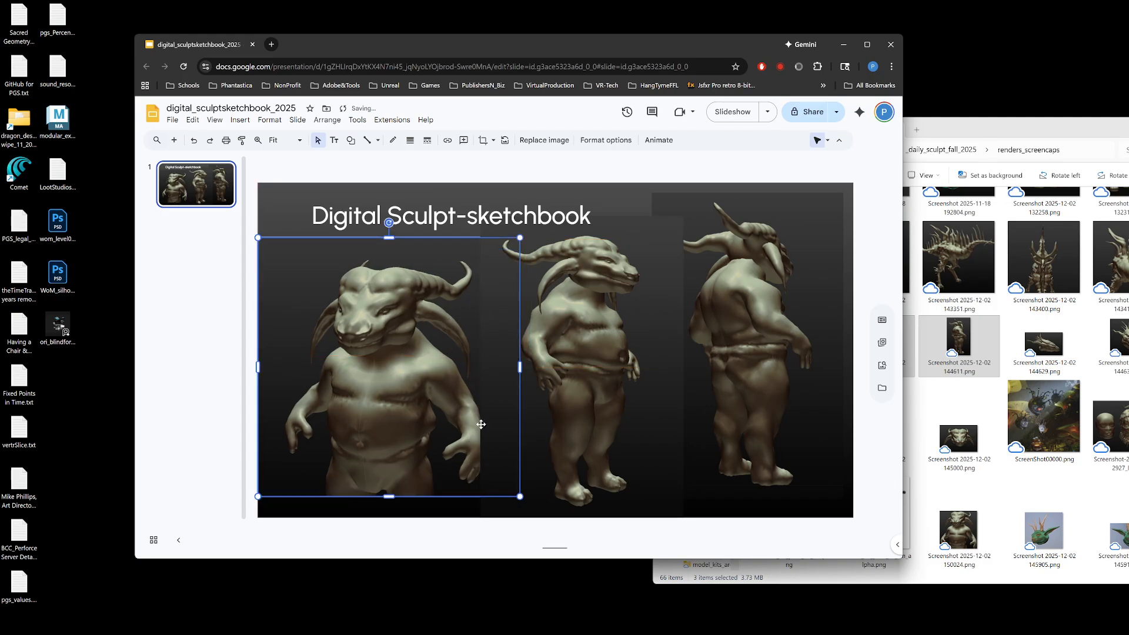
{"action": "left_click", "coordinate": [537, 327]}
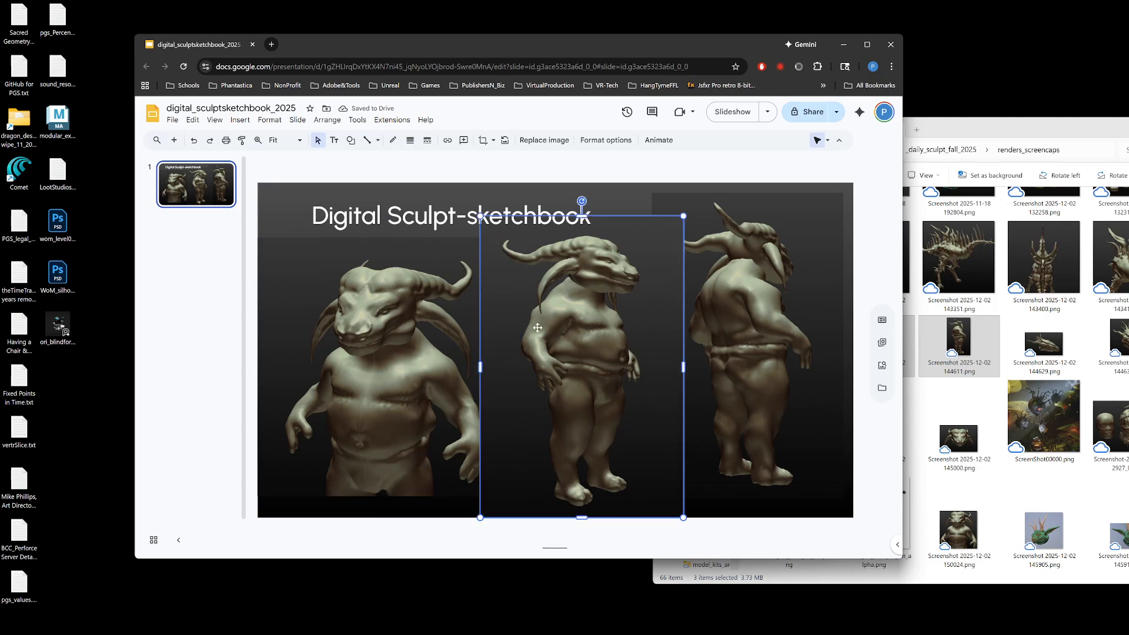
Step: Crop empty background from the left and right sides of the middle full-body creature image
{"action": "double_click", "coordinate": [559, 343]}
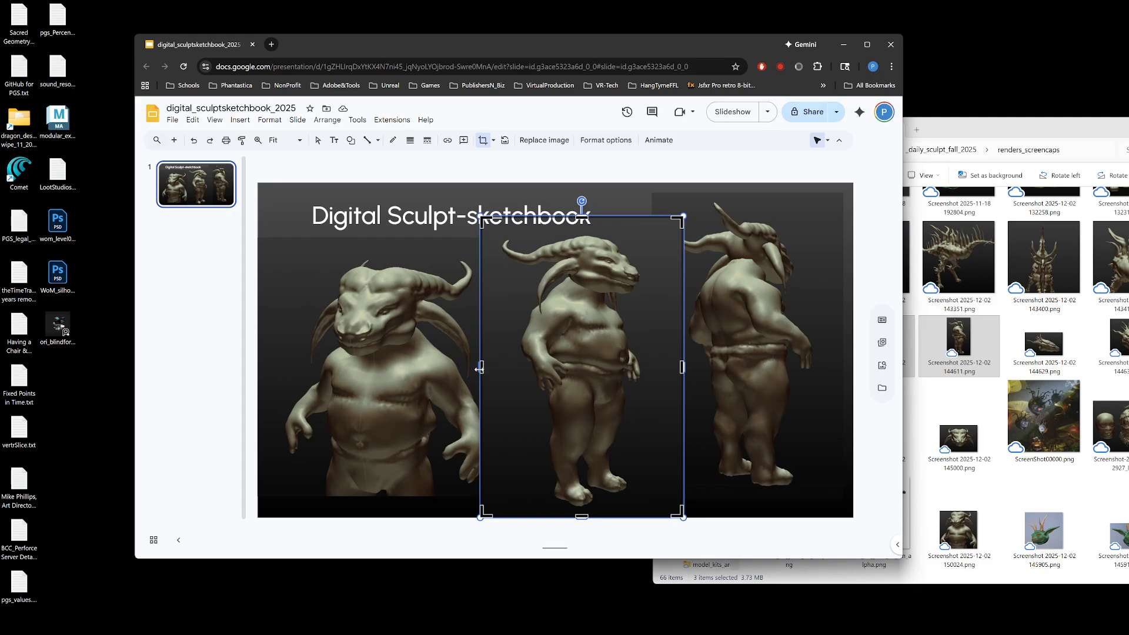
{"action": "left_click_drag", "start_coordinate": [481, 369], "coordinate": [514, 368]}
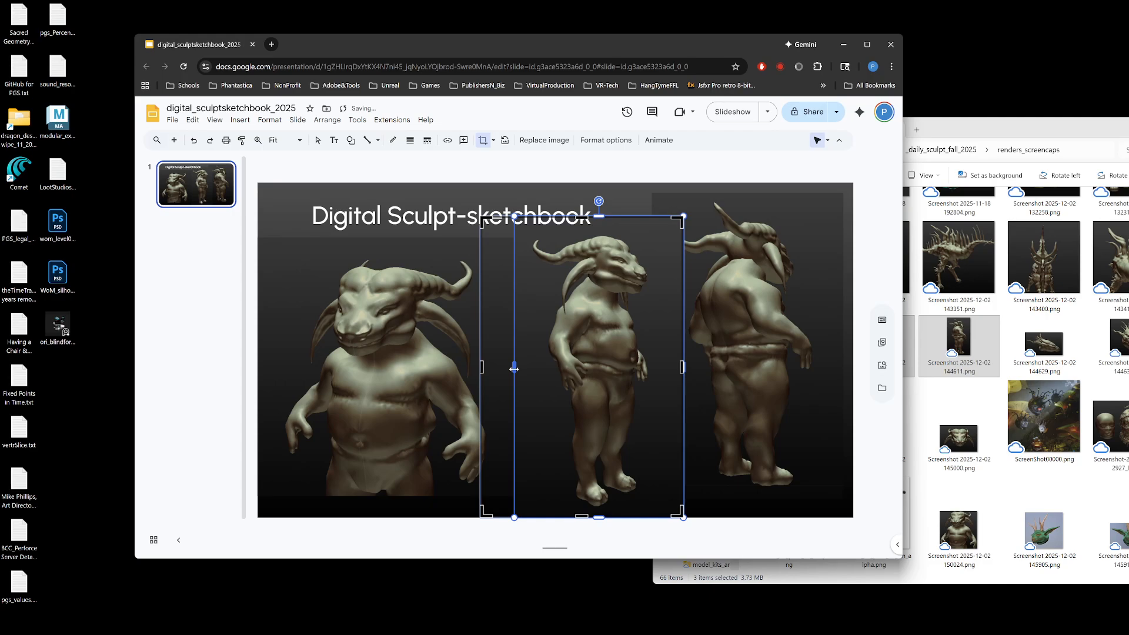
{"action": "key", "text": "ctrl+z"}
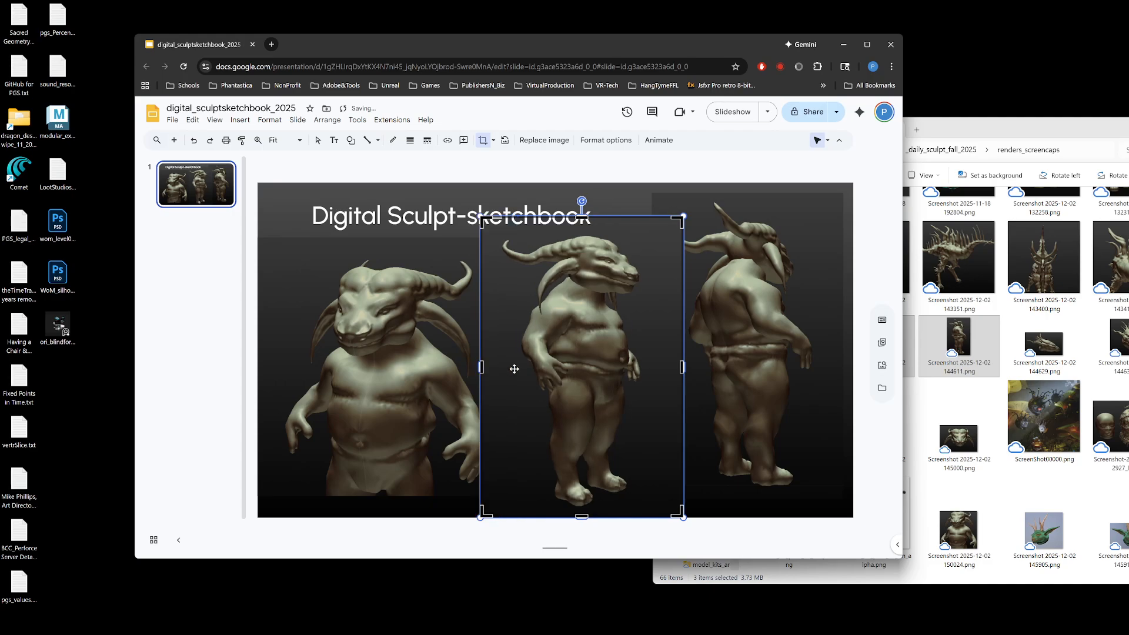
{"action": "left_click_drag", "start_coordinate": [481, 365], "coordinate": [496, 366]}
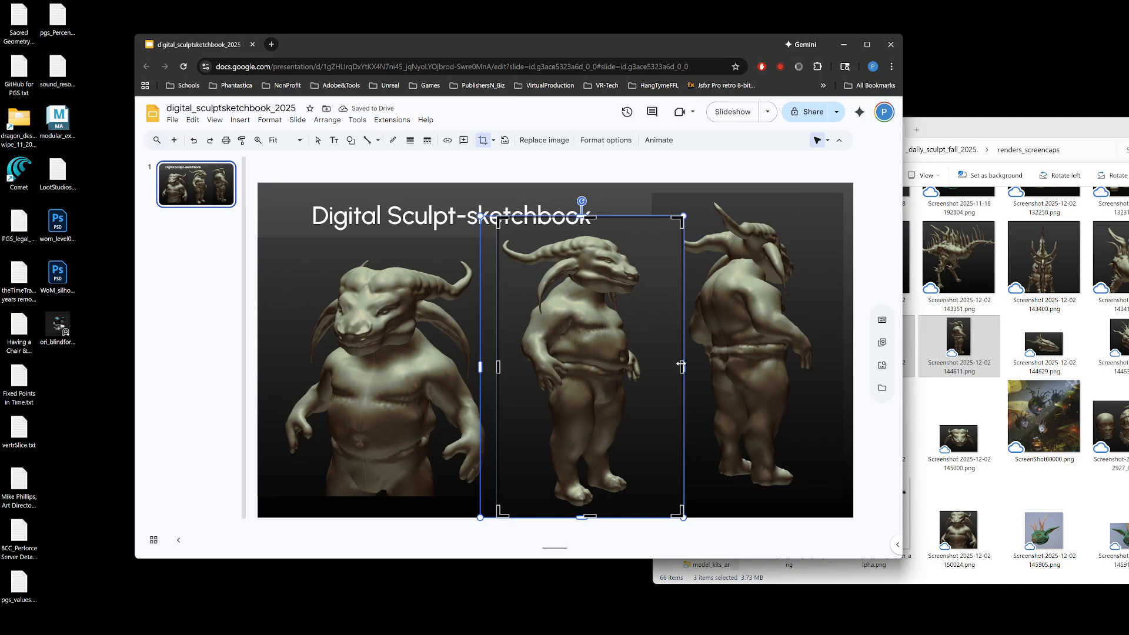
{"action": "left_click_drag", "start_coordinate": [681, 365], "coordinate": [652, 366]}
{"action": "key", "text": "Return"}
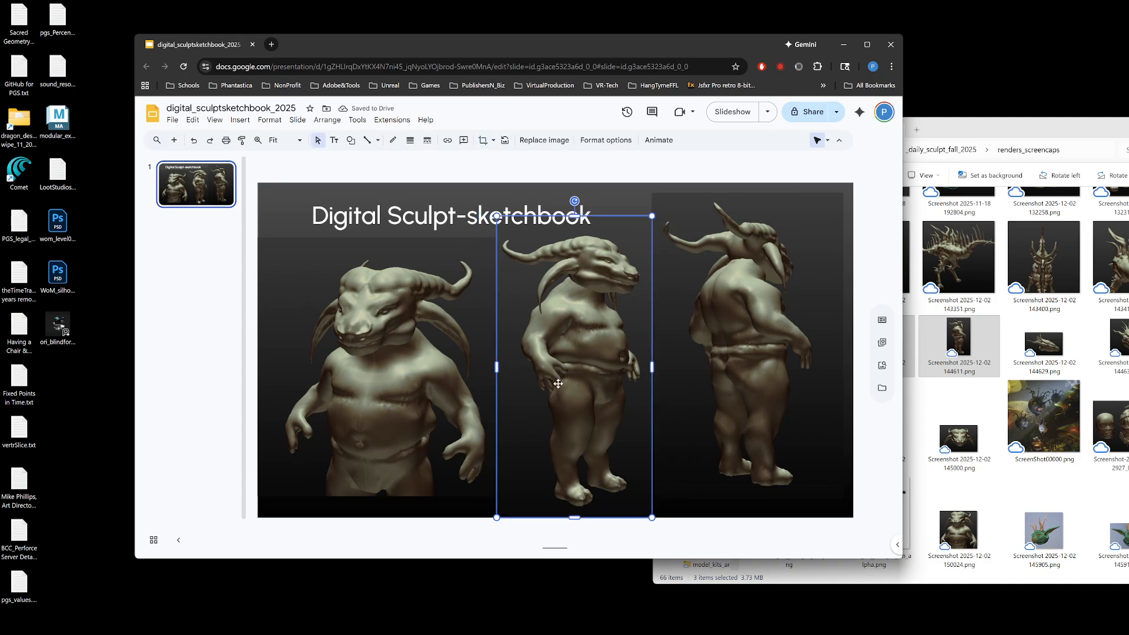
{"action": "double_click", "coordinate": [559, 386]}
Step: Move the back-view creature image down, shrink it slightly in proportion, and nudge it up beside the middle image
{"action": "left_click", "coordinate": [778, 336]}
{"action": "left_click_drag", "start_coordinate": [735, 292], "coordinate": [737, 309]}
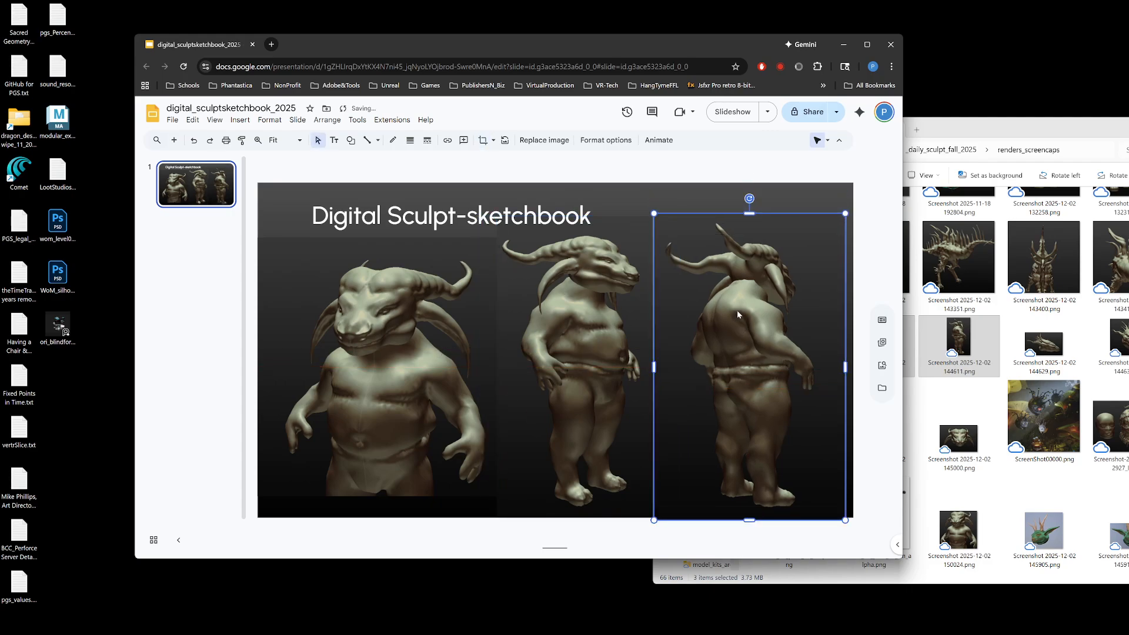
{"action": "double_click", "coordinate": [814, 294]}
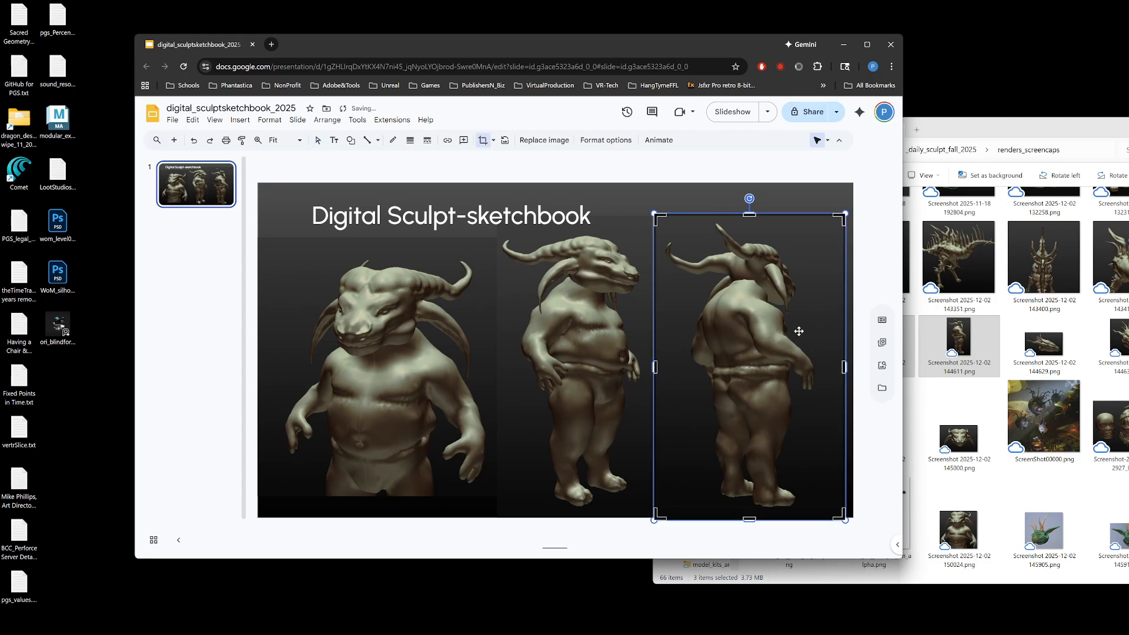
{"action": "key", "text": "Escape"}
{"action": "left_click", "coordinate": [769, 300]}
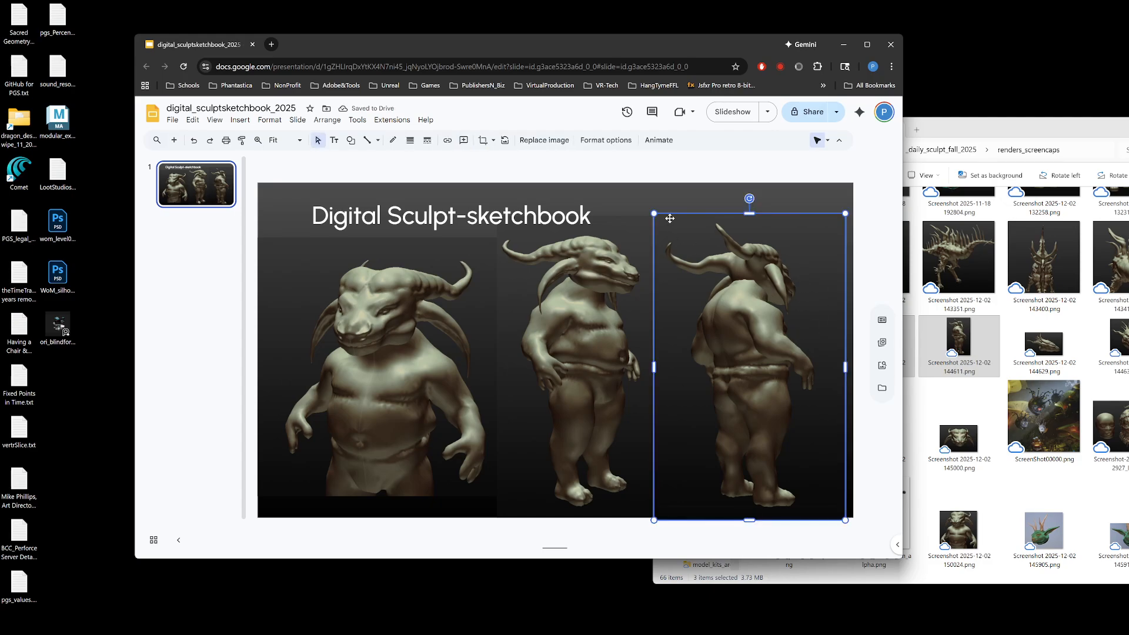
{"action": "mouse_move", "coordinate": [654, 213]}
{"action": "left_mouse_down"}
{"action": "mouse_move", "coordinate": [668, 236]}
{"action": "mouse_move", "coordinate": [661, 225]}
{"action": "left_mouse_up"}
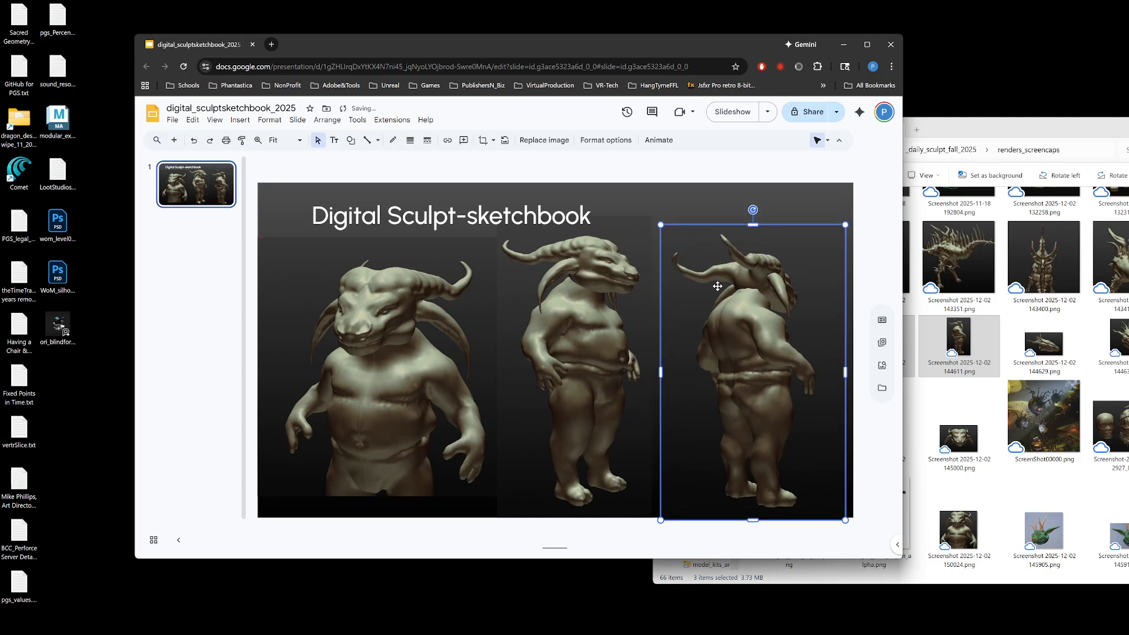
{"action": "left_click_drag", "start_coordinate": [723, 297], "coordinate": [719, 291]}
Step: Move the front-view torso image slightly up and right, and crop a strip off its right side
{"action": "left_click_drag", "start_coordinate": [389, 328], "coordinate": [396, 322]}
{"action": "double_click", "coordinate": [451, 357]}
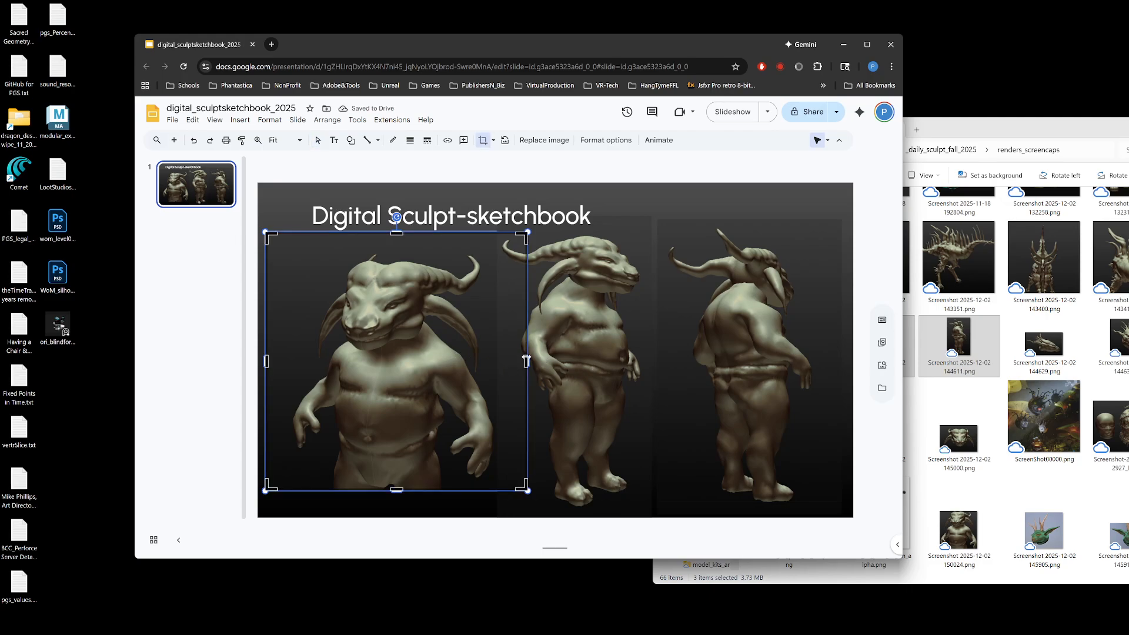
{"action": "left_click_drag", "start_coordinate": [526, 361], "coordinate": [509, 362]}
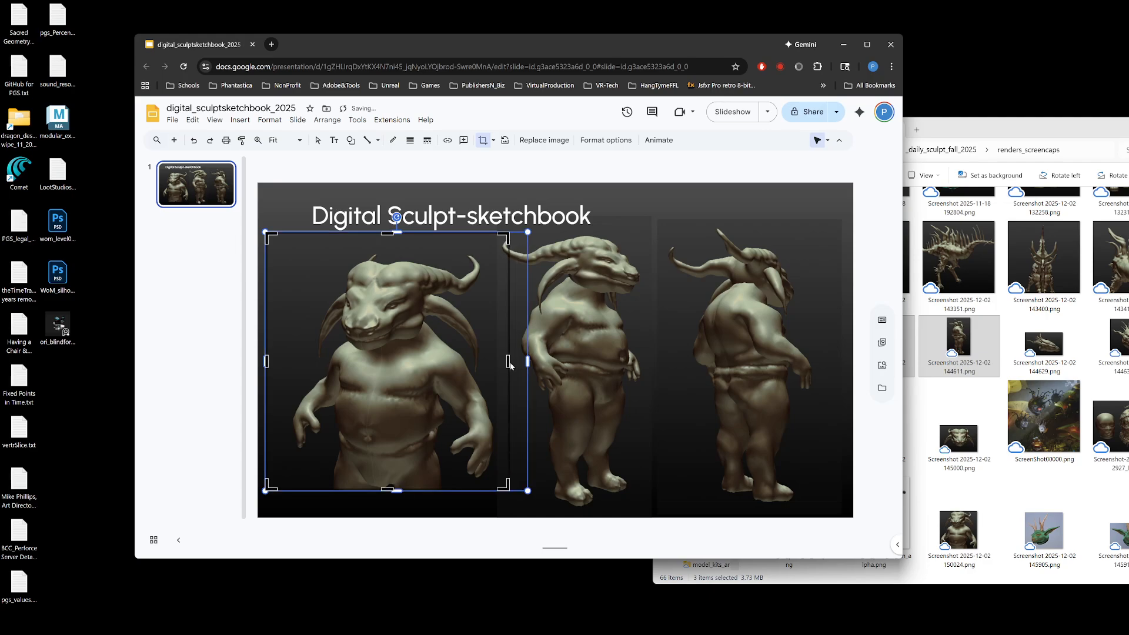
{"action": "key", "text": "Return"}
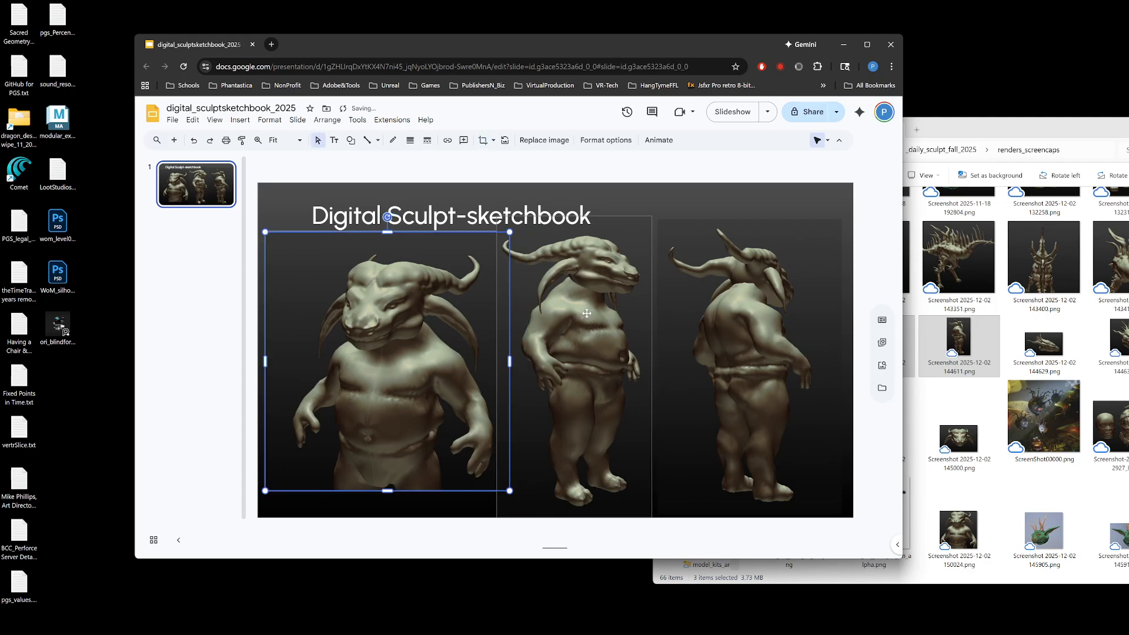
Step: Nudge the cropped front-view torso image slightly left and down toward the slide's edge, and deselect it
{"action": "left_click", "coordinate": [594, 337]}
{"action": "left_click", "coordinate": [435, 357]}
{"action": "right_click", "coordinate": [436, 357]}
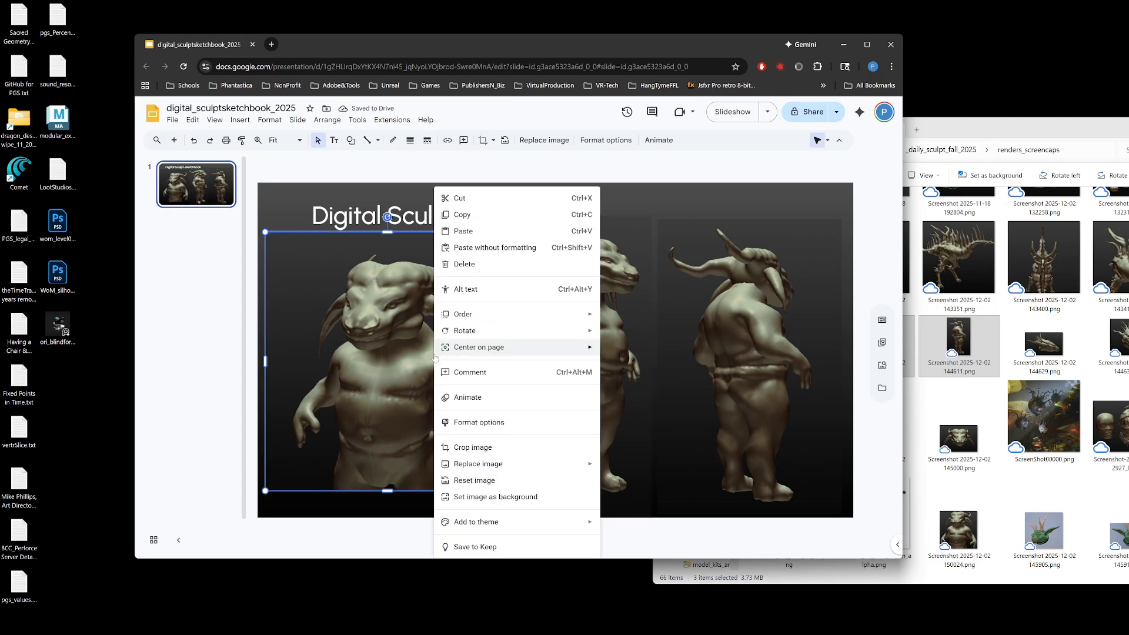
{"action": "left_click", "coordinate": [684, 207]}
{"action": "left_click_drag", "start_coordinate": [457, 344], "coordinate": [452, 347]}
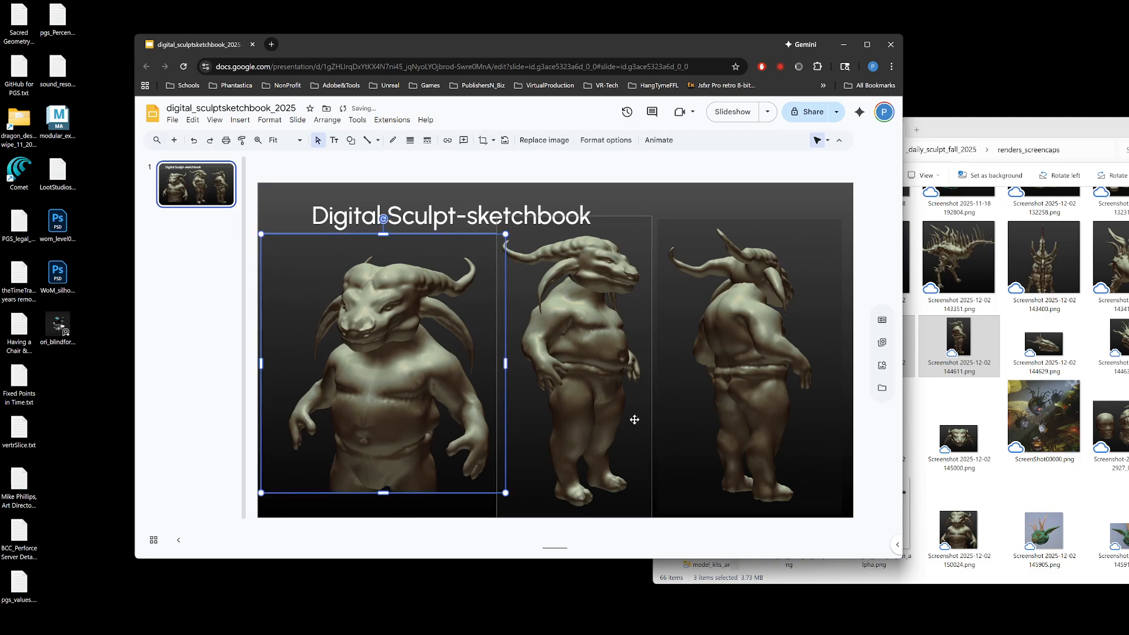
{"action": "left_click", "coordinate": [711, 197]}
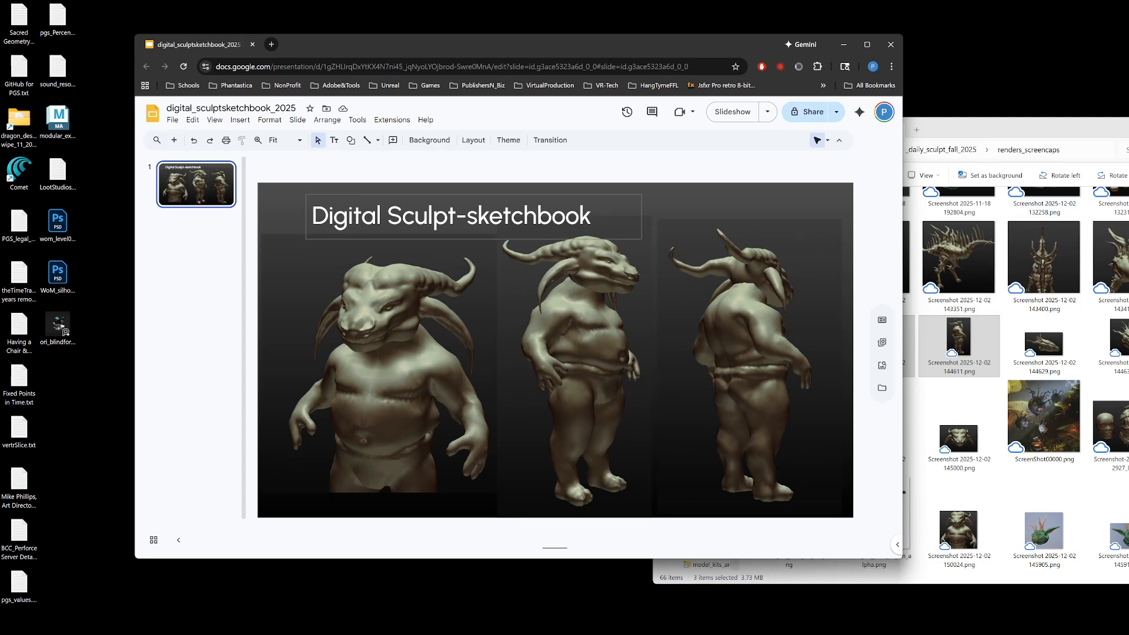
Step: Crop a strip off the top of the middle creature image so it clears the title text, and deselect it
{"action": "left_click", "coordinate": [582, 222]}
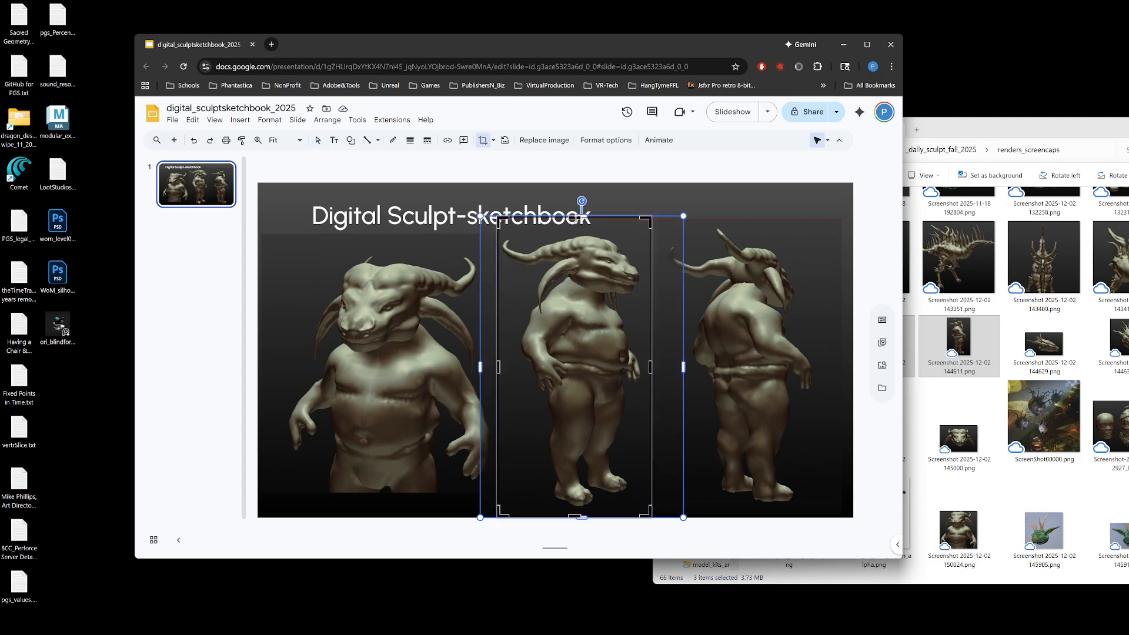
{"action": "left_click_drag", "start_coordinate": [575, 230], "coordinate": [574, 231]}
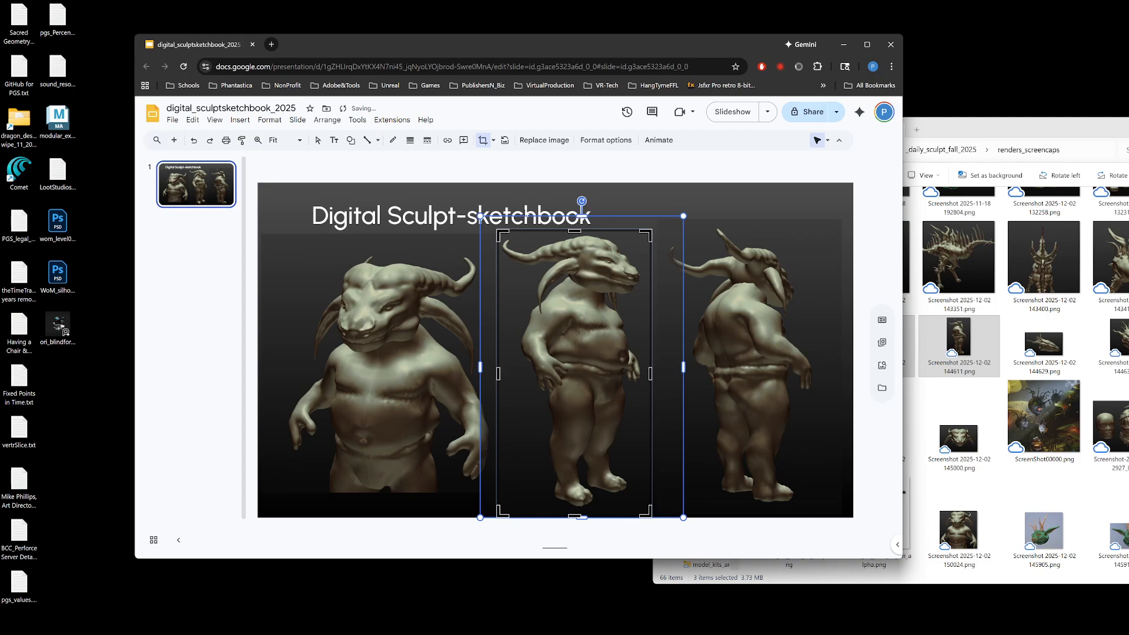
{"action": "key", "text": "Return"}
{"action": "left_click", "coordinate": [703, 195]}
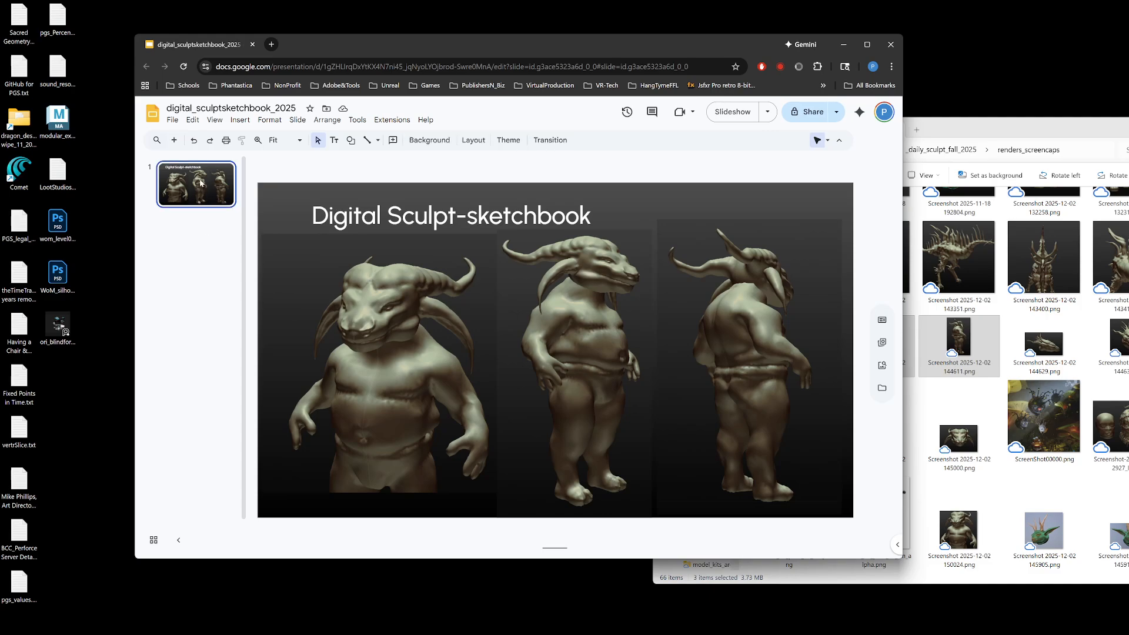
Step: Duplicate the title slide and delete the title text box and all creature images from the copy
{"action": "key", "text": "ctrl+d"}
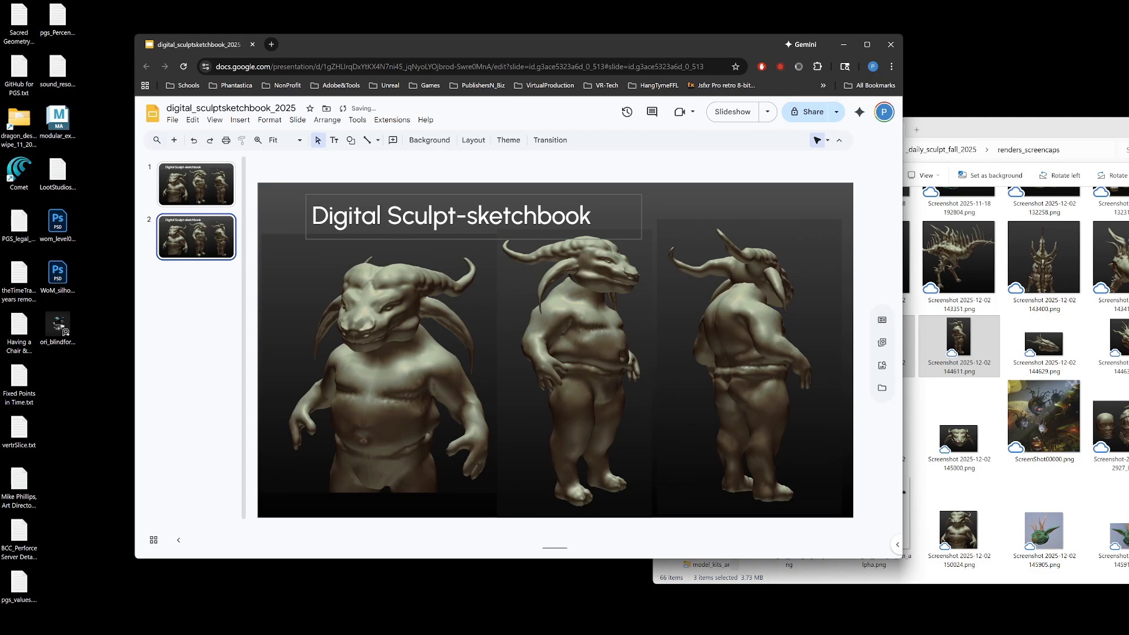
{"action": "left_click", "coordinate": [403, 215]}
{"action": "key", "text": "Delete"}
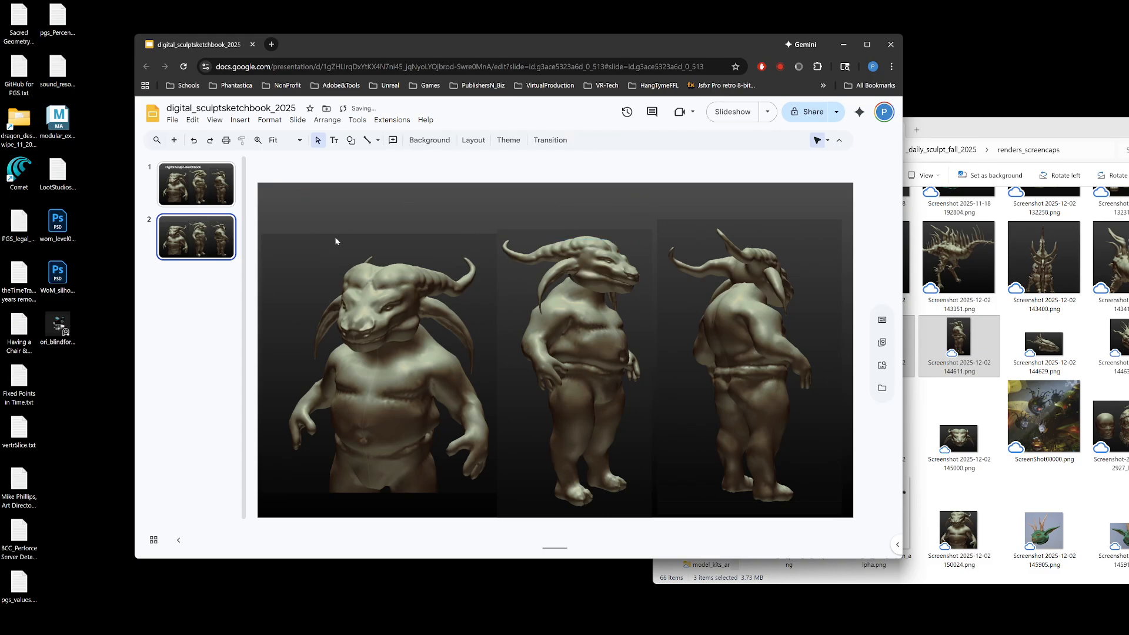
{"action": "left_click", "coordinate": [745, 393]}
{"action": "key", "text": "Delete"}
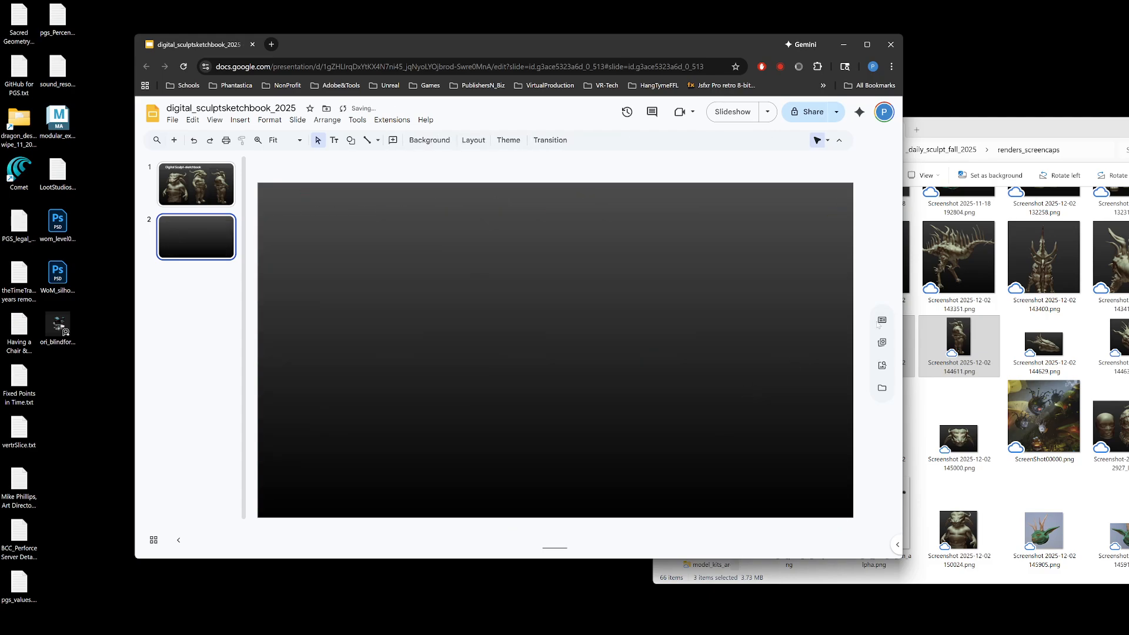
Step: Preview Screenshot 2025-12-02 145000.png, view the title slide, and look through the renders_screencaps folder for more sculpt screenshots
{"action": "left_click_drag", "start_coordinate": [1001, 131], "coordinate": [875, 201]}
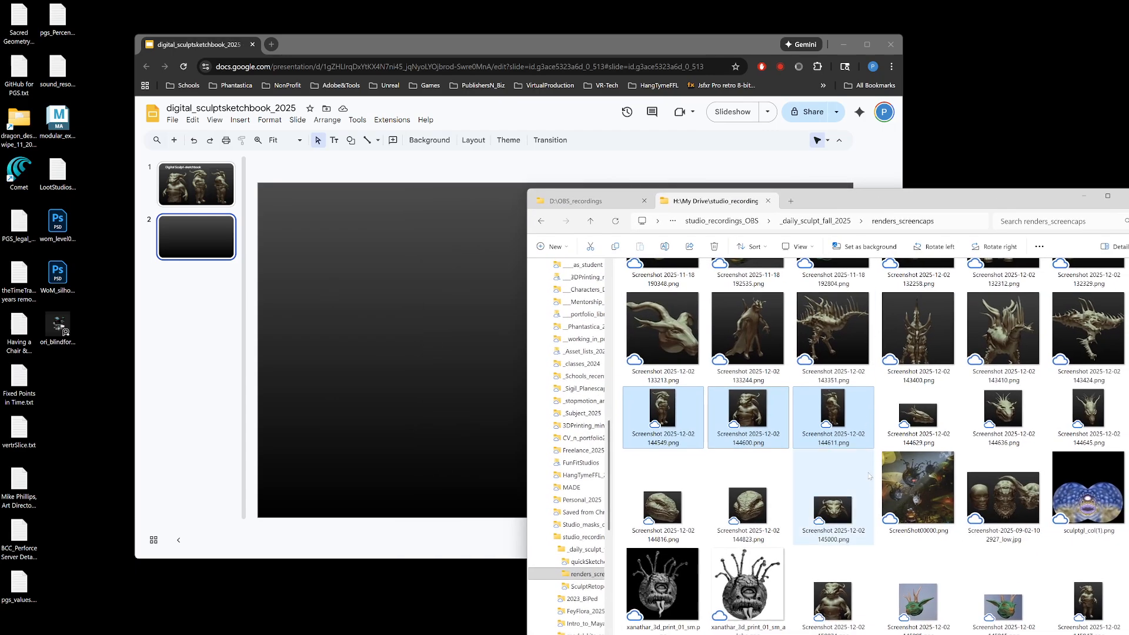
{"action": "double_click", "coordinate": [845, 510]}
{"action": "left_click", "coordinate": [1078, 184]}
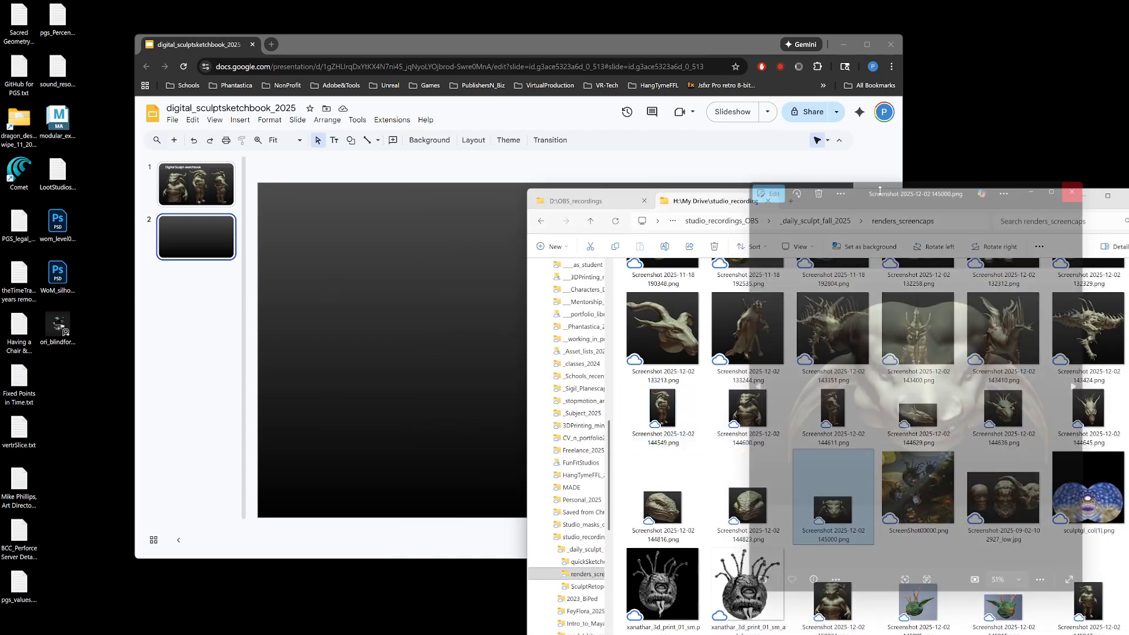
{"action": "left_click", "coordinate": [196, 183]}
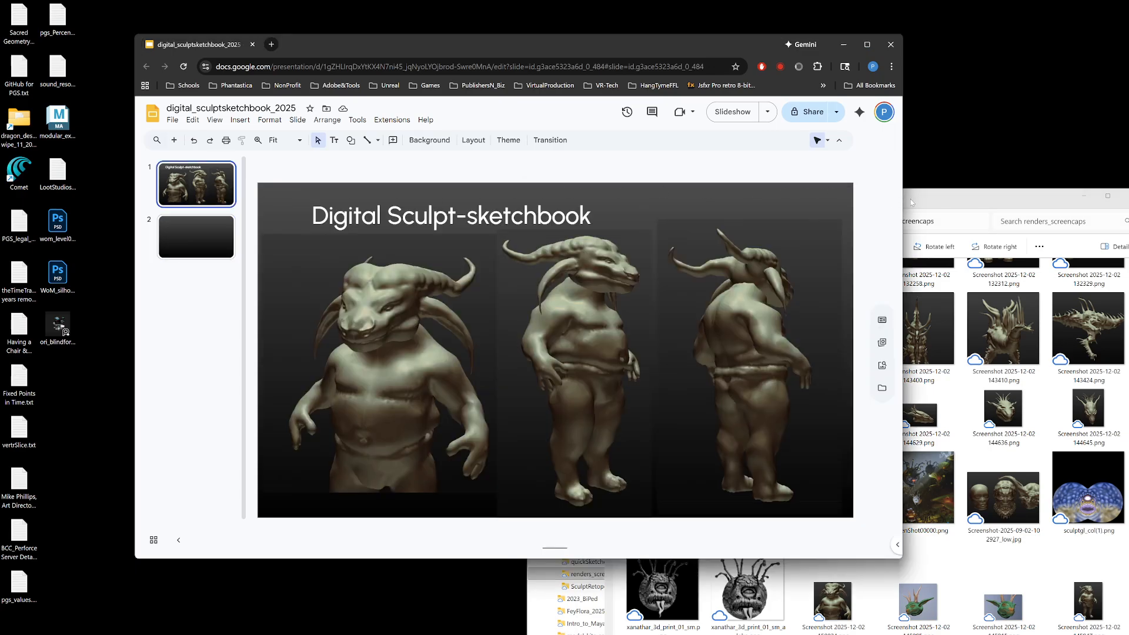
{"action": "mouse_move", "coordinate": [911, 202]}
{"action": "left_mouse_down"}
{"action": "mouse_move", "coordinate": [875, 179]}
{"action": "mouse_move", "coordinate": [919, 187]}
{"action": "left_mouse_up"}
{"action": "scroll", "coordinate": [848, 257], "scroll_direction": "up", "scroll_amount": 10}
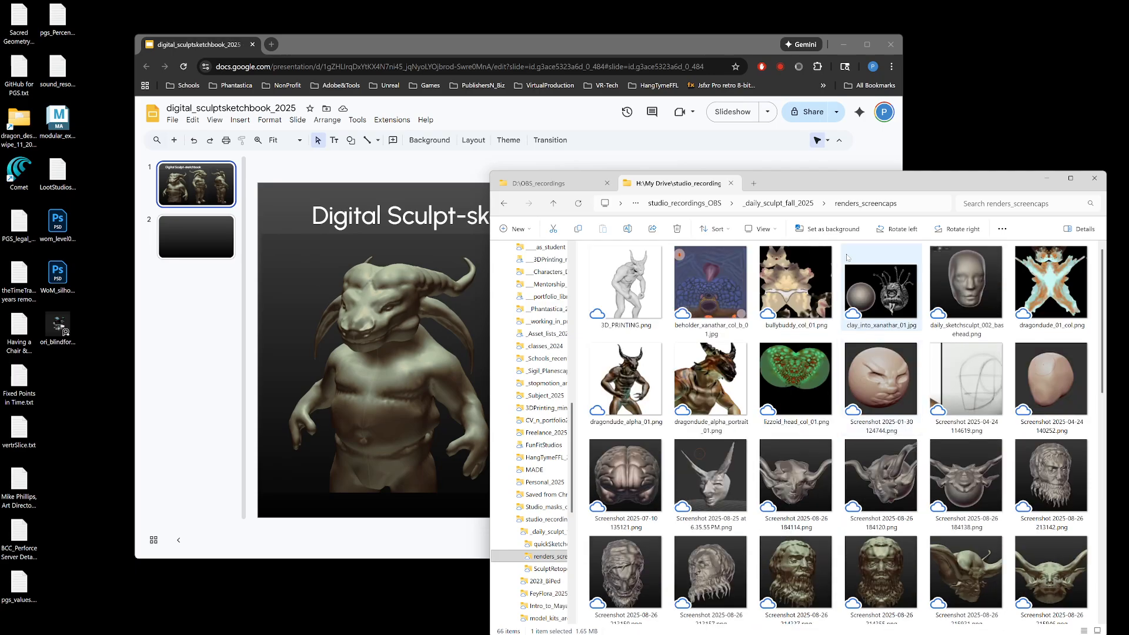
{"action": "scroll", "coordinate": [816, 375], "scroll_direction": "down", "scroll_amount": 5}
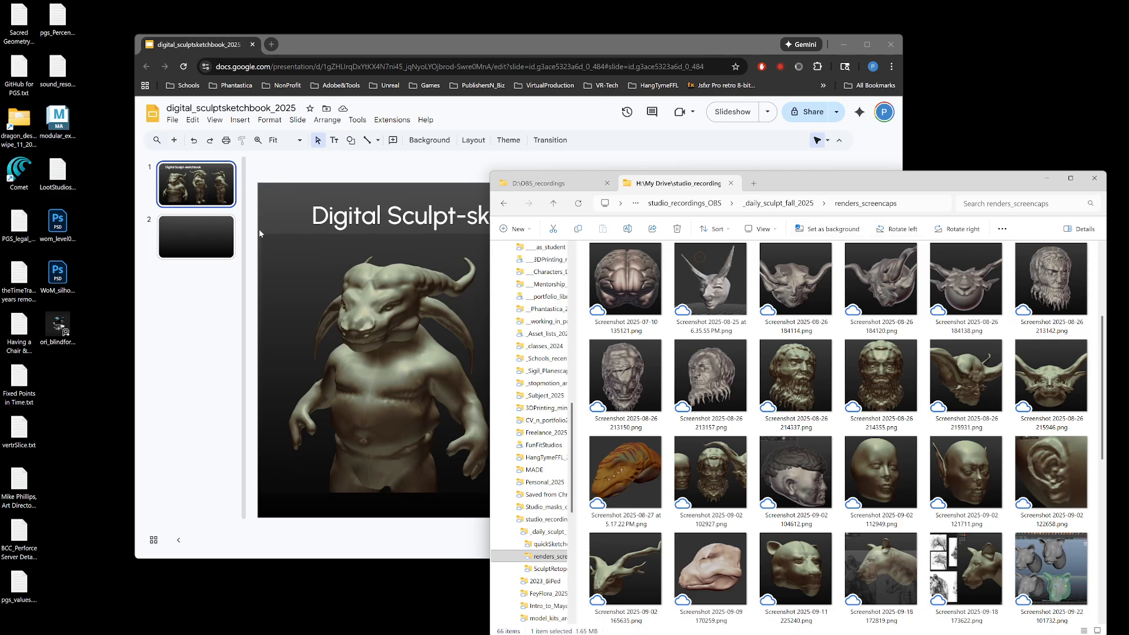
Step: Insert Screenshot 2025-08-26 213142.png and Screenshot 2025-08-26 213150.png from the renders_screencaps folder onto the empty second slide
{"action": "left_click", "coordinate": [190, 243]}
{"action": "left_click_drag", "start_coordinate": [919, 174], "coordinate": [887, 326]}
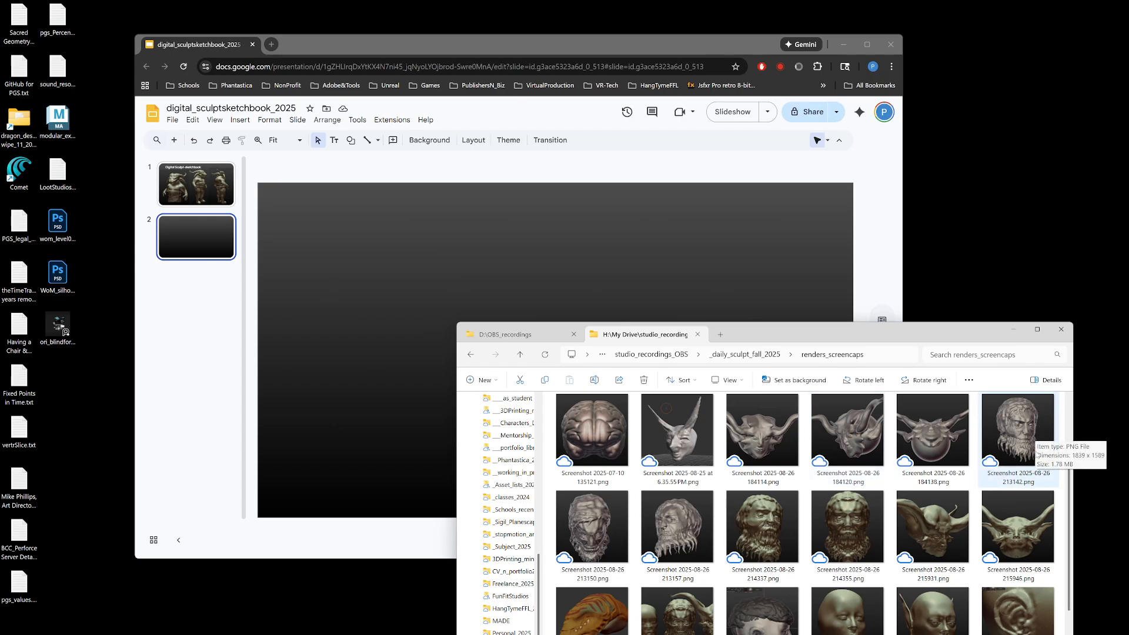
{"action": "left_click_drag", "start_coordinate": [1023, 430], "coordinate": [331, 276]}
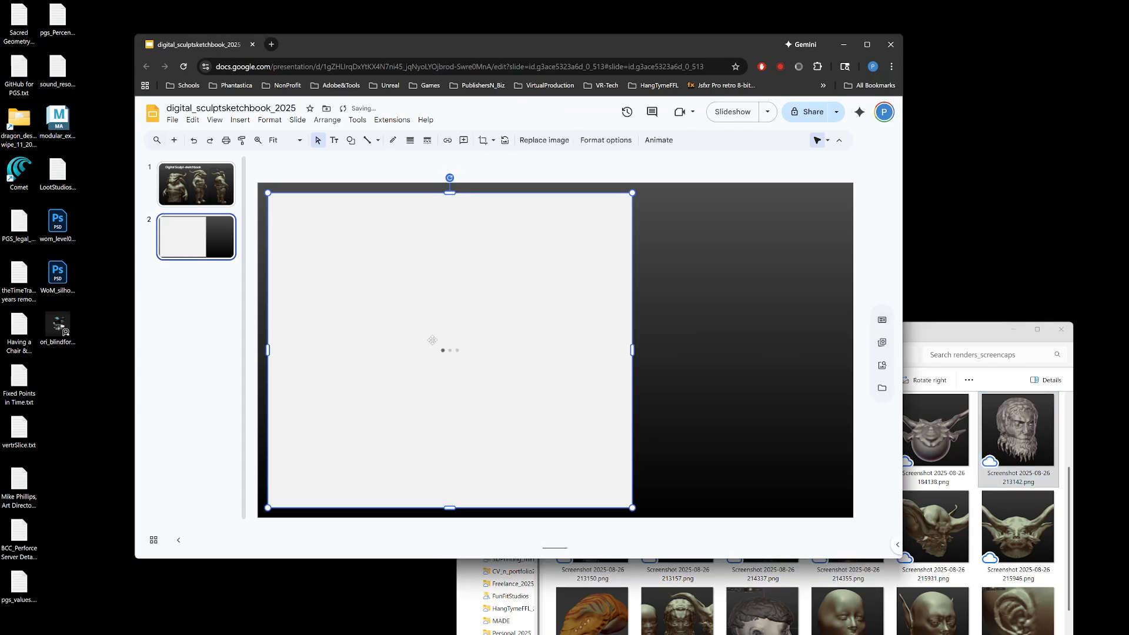
{"action": "left_click", "coordinate": [932, 331]}
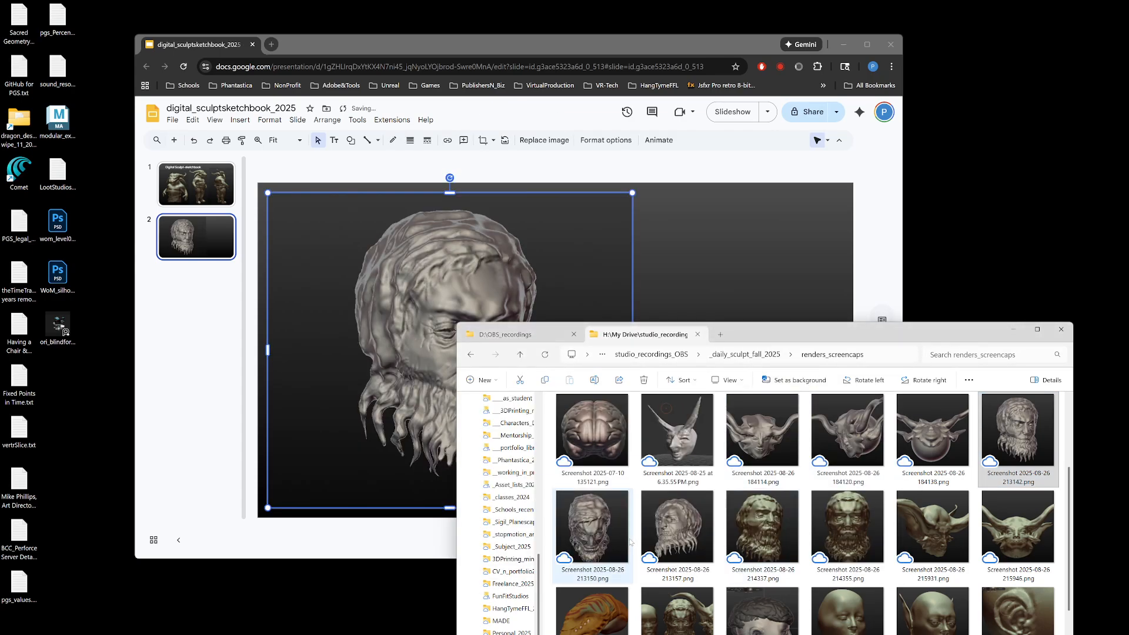
{"action": "left_click_drag", "start_coordinate": [598, 535], "coordinate": [624, 270]}
Step: Shrink both bearded head images proportionally so they fit side by side, and move the pair up to the top of the slide
{"action": "left_click_drag", "start_coordinate": [690, 458], "coordinate": [575, 363]}
{"action": "left_click_drag", "start_coordinate": [841, 193], "coordinate": [643, 303]}
{"action": "left_click", "coordinate": [491, 248]}
{"action": "left_click_drag", "start_coordinate": [492, 248], "coordinate": [674, 422]}
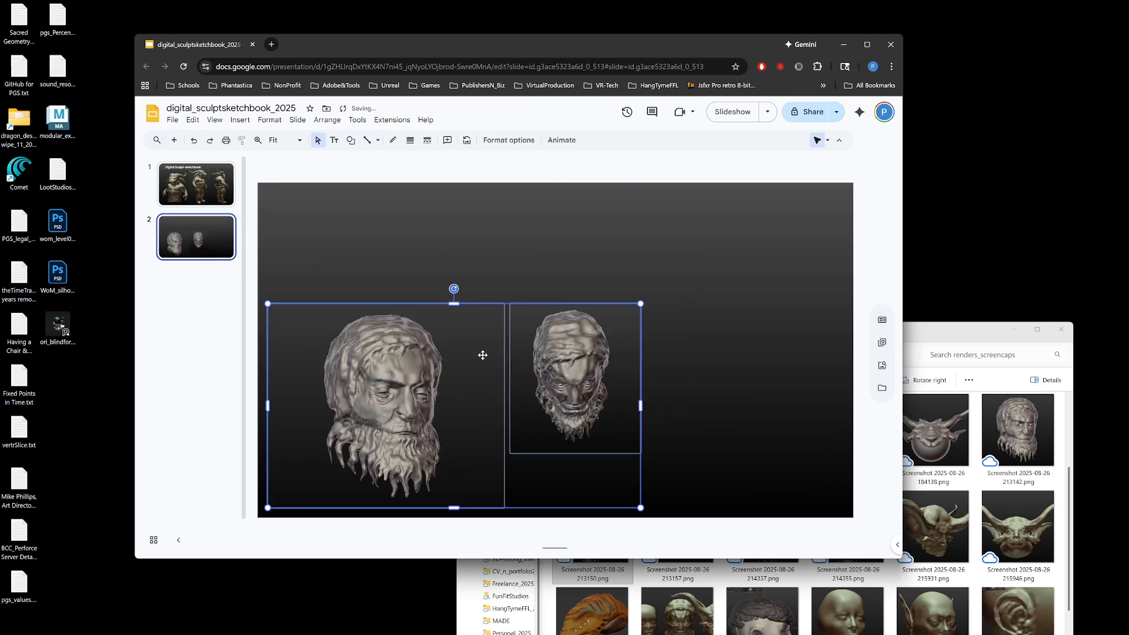
{"action": "left_click_drag", "start_coordinate": [482, 355], "coordinate": [491, 256]}
{"action": "left_click", "coordinate": [595, 298]}
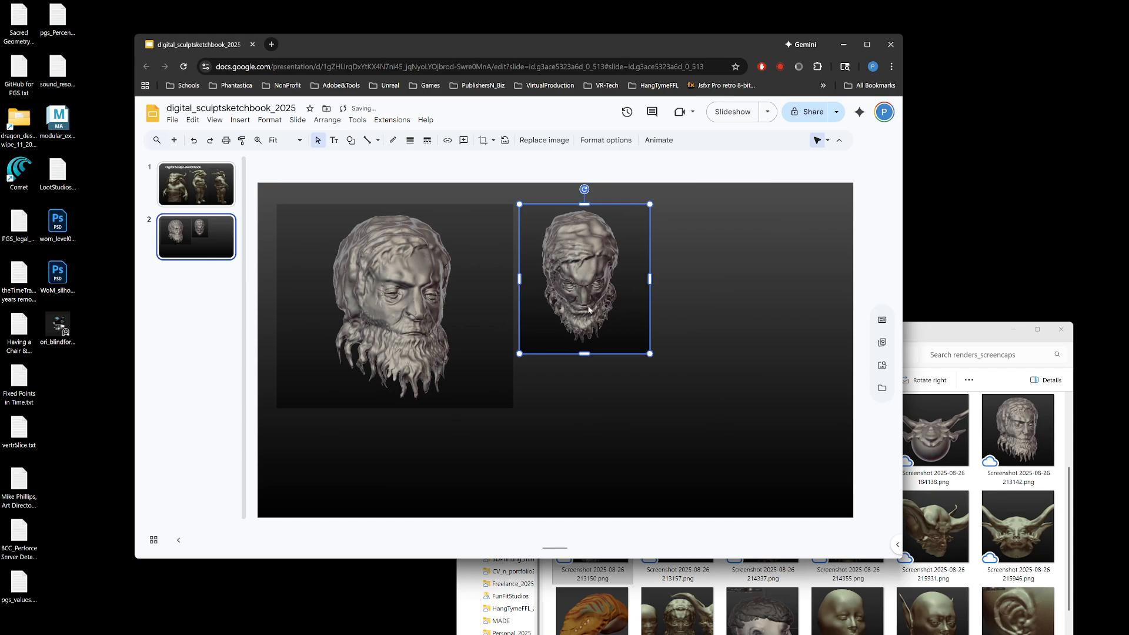
Step: Crop both sides of the larger bearded head image, and move both heads side by side toward the slide's upper-left corner
{"action": "double_click", "coordinate": [488, 319]}
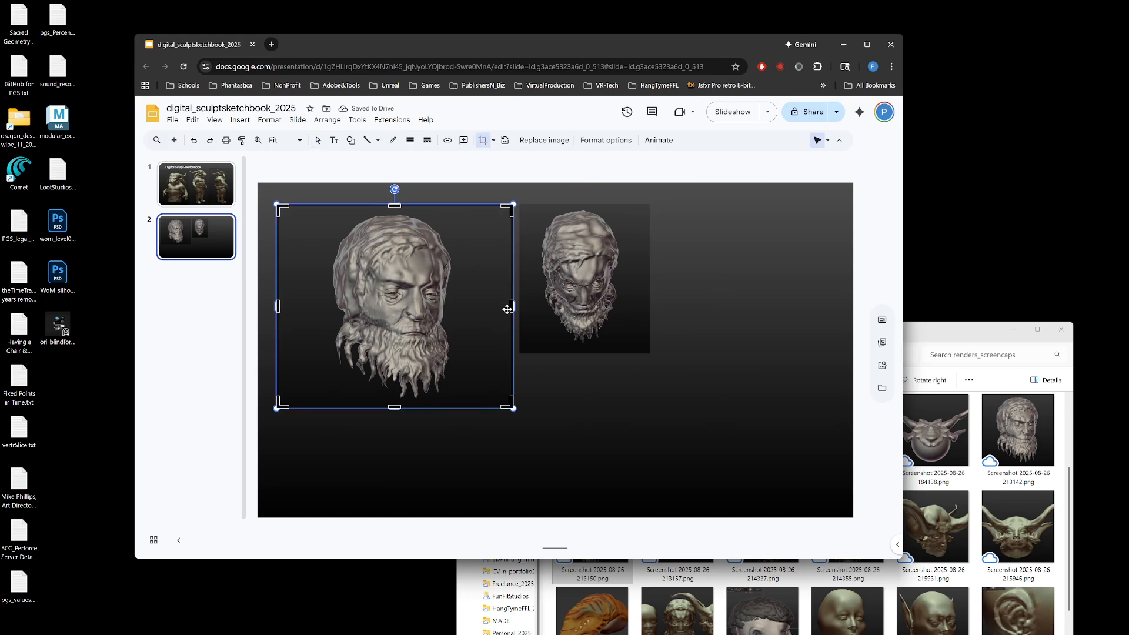
{"action": "left_click_drag", "start_coordinate": [509, 309], "coordinate": [466, 310]}
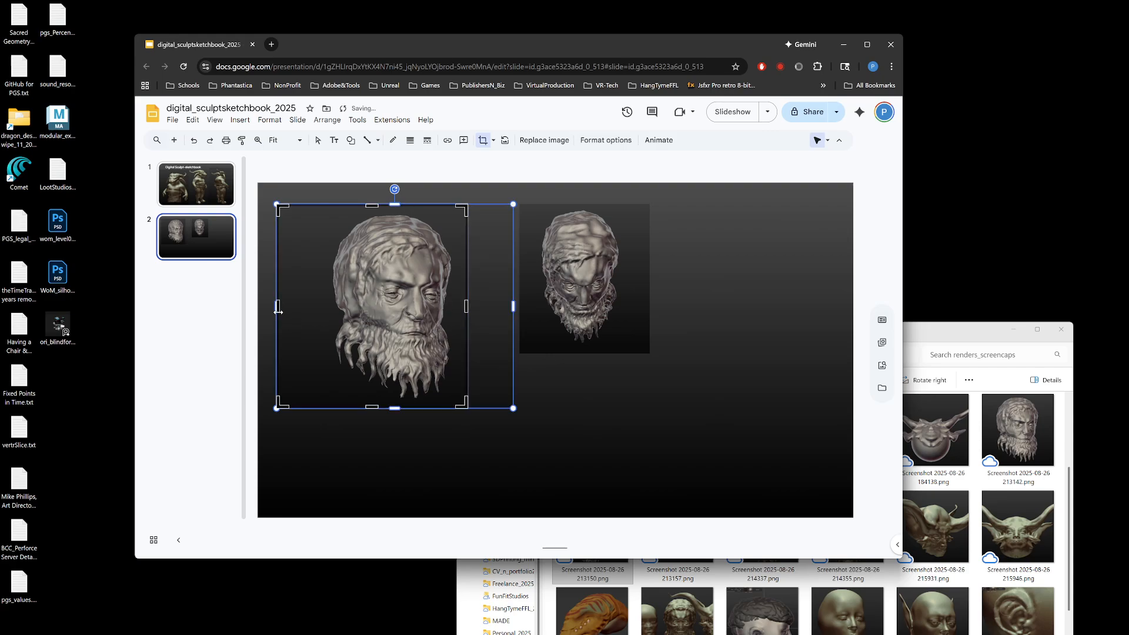
{"action": "left_click_drag", "start_coordinate": [278, 310], "coordinate": [316, 314]}
{"action": "key", "text": "Return"}
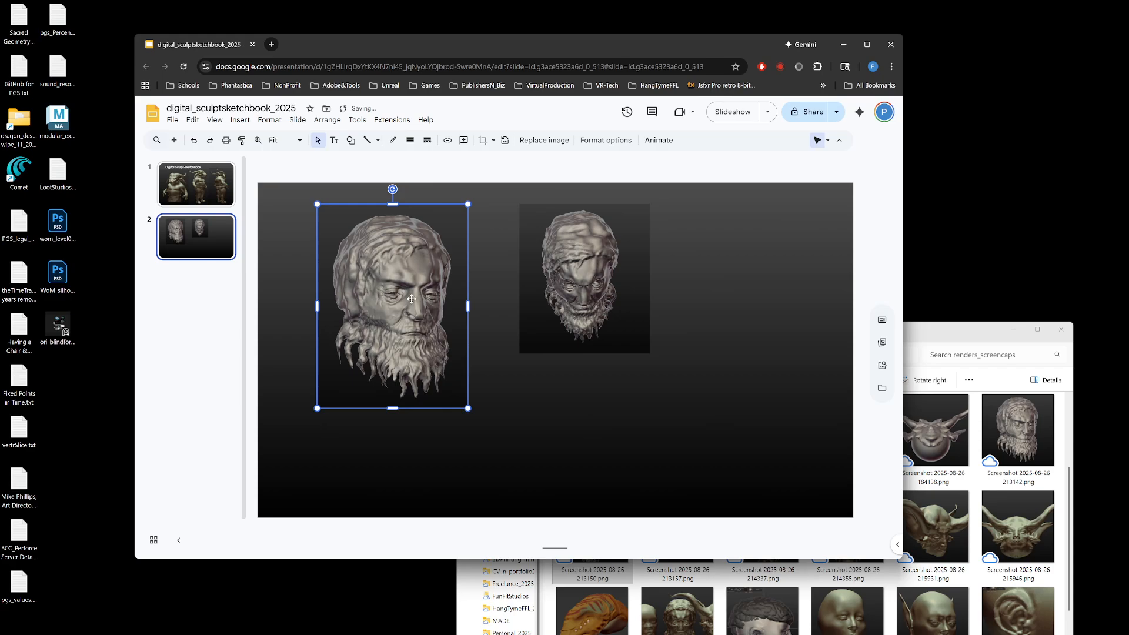
{"action": "left_click_drag", "start_coordinate": [410, 298], "coordinate": [379, 289]}
{"action": "left_click_drag", "start_coordinate": [593, 288], "coordinate": [506, 283]}
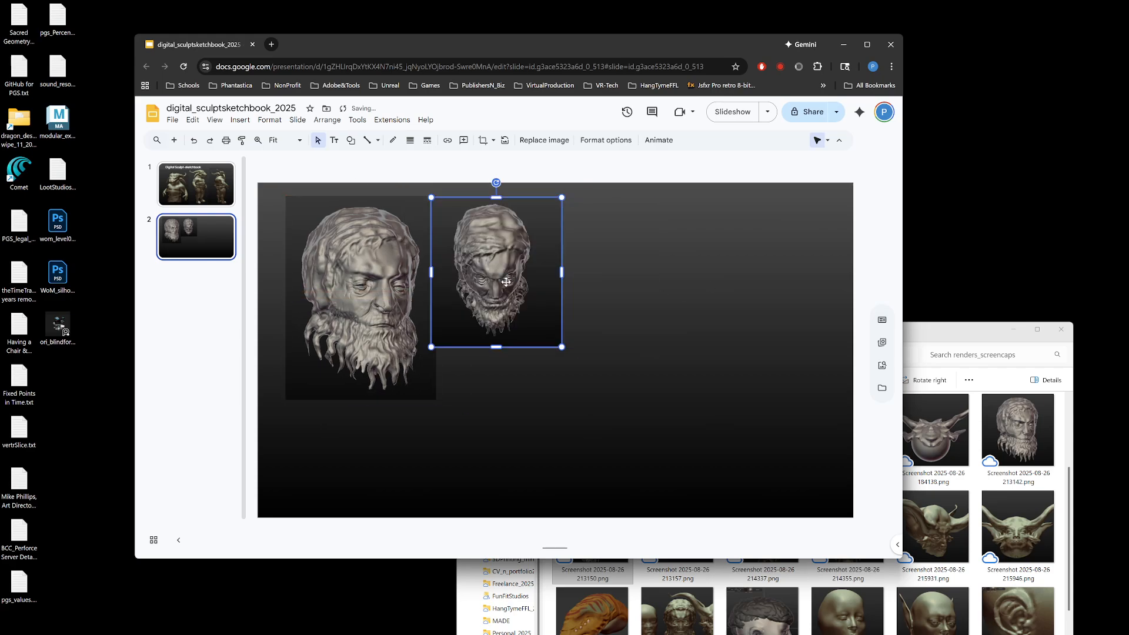
Step: Enlarge the smaller gray bearded head proportionally, crop both its sides, and place it directly beside the other gray head at matching size
{"action": "left_click_drag", "start_coordinate": [562, 347], "coordinate": [606, 398]}
{"action": "double_click", "coordinate": [533, 324]}
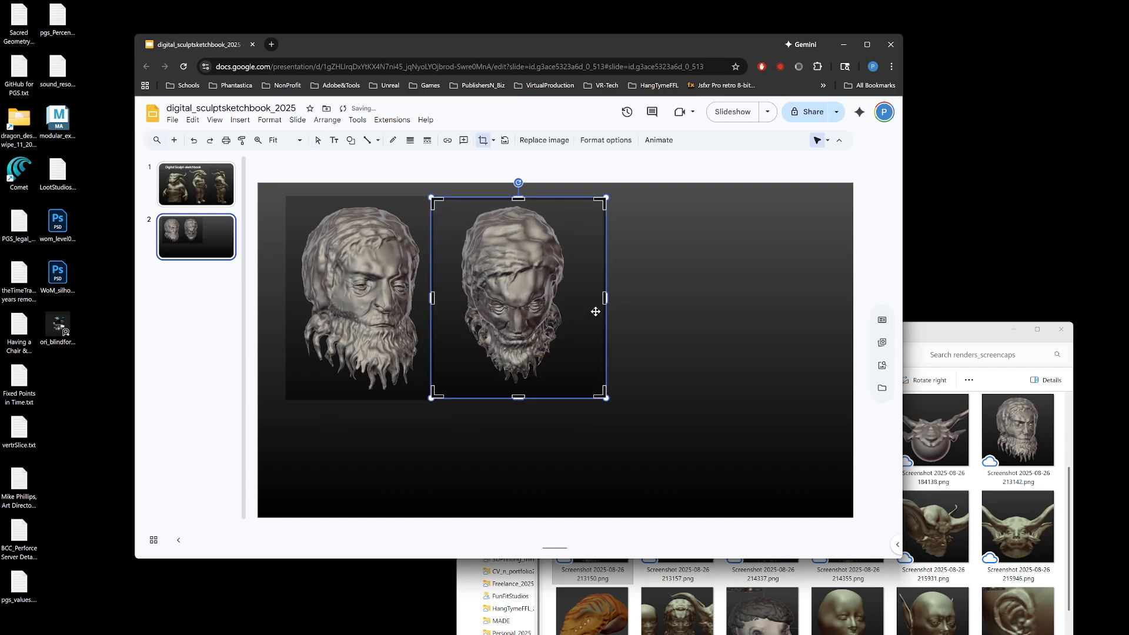
{"action": "left_click_drag", "start_coordinate": [603, 300], "coordinate": [578, 301]}
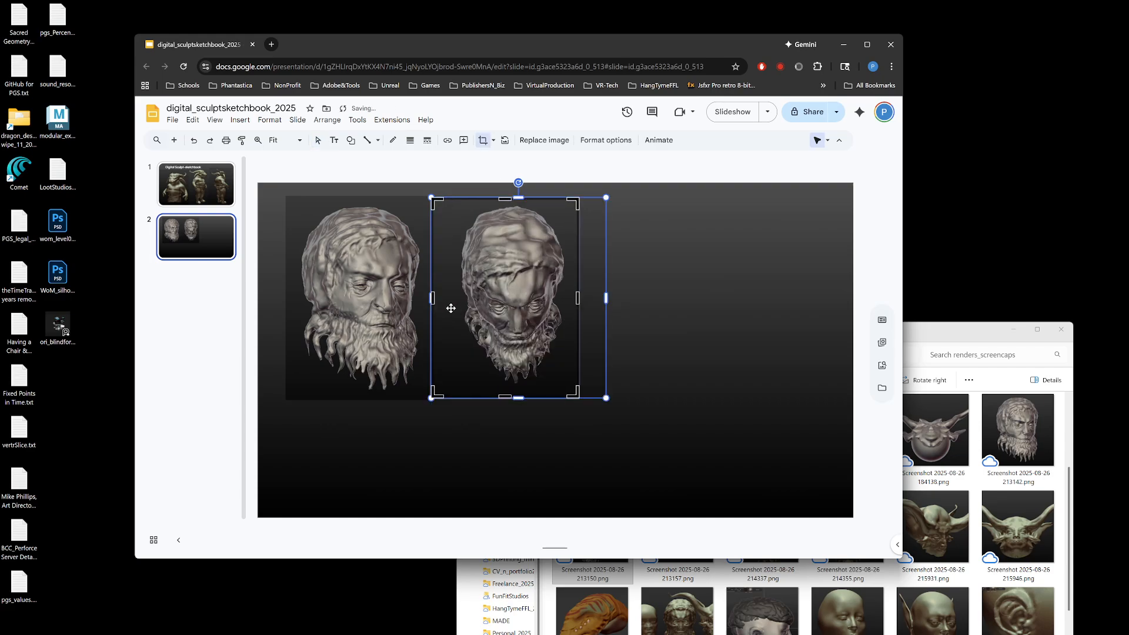
{"action": "left_click_drag", "start_coordinate": [433, 301], "coordinate": [447, 301]}
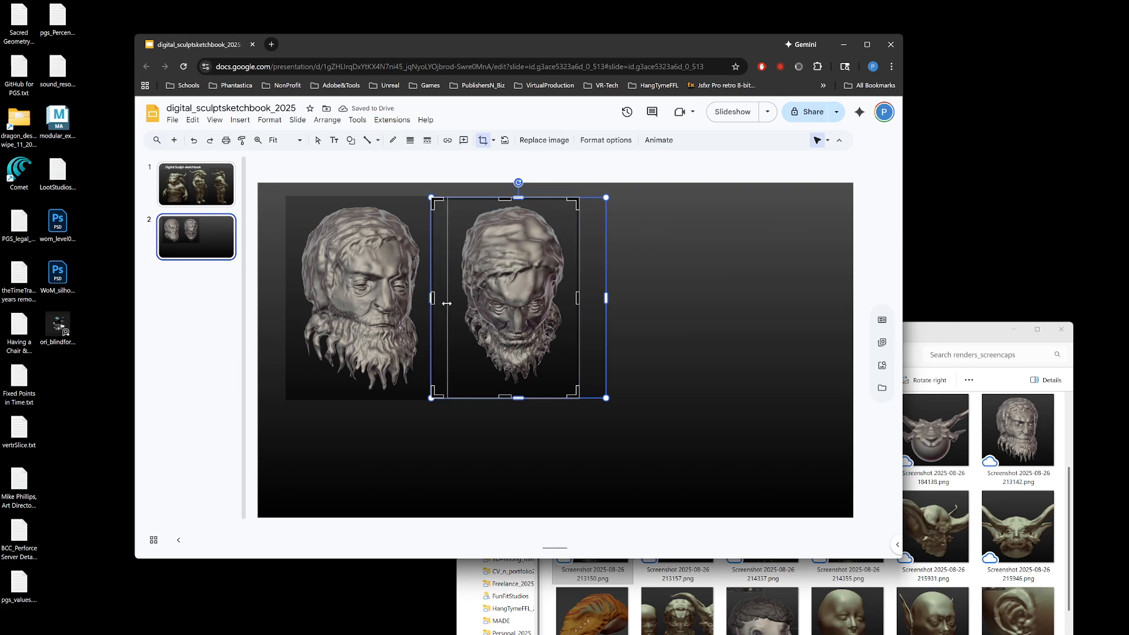
{"action": "key", "text": "Return"}
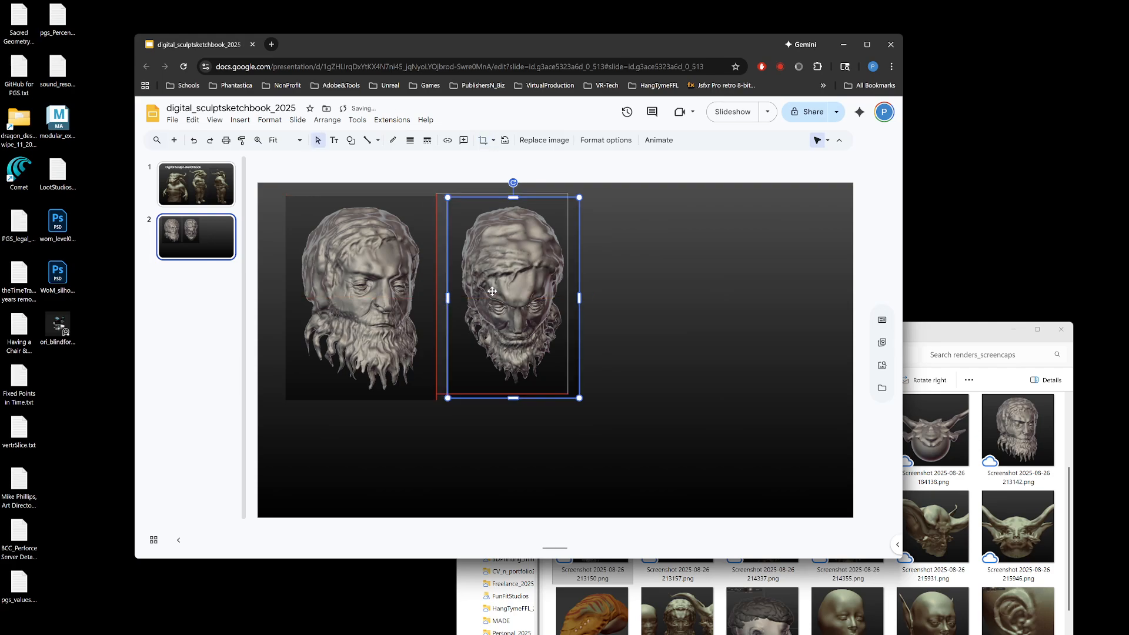
{"action": "left_click_drag", "start_coordinate": [503, 296], "coordinate": [493, 295]}
{"action": "left_click_drag", "start_coordinate": [568, 395], "coordinate": [573, 403]}
Step: Insert Screenshot 2025-08-26 214337.png and Screenshot 2025-08-26 214355.png from the renders_screencaps folder onto the second slide
{"action": "left_click_drag", "start_coordinate": [958, 335], "coordinate": [975, 365]}
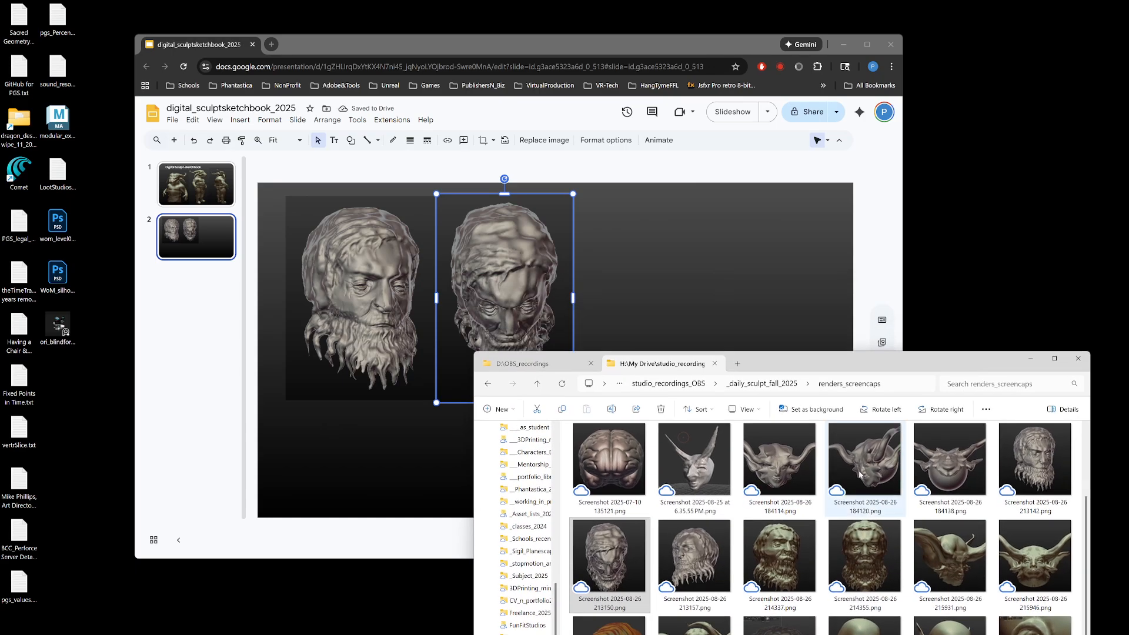
{"action": "left_click", "coordinate": [799, 542]}
{"action": "left_click", "coordinate": [860, 548], "text": "ctrl"}
{"action": "left_click_drag", "start_coordinate": [861, 548], "coordinate": [718, 309]}
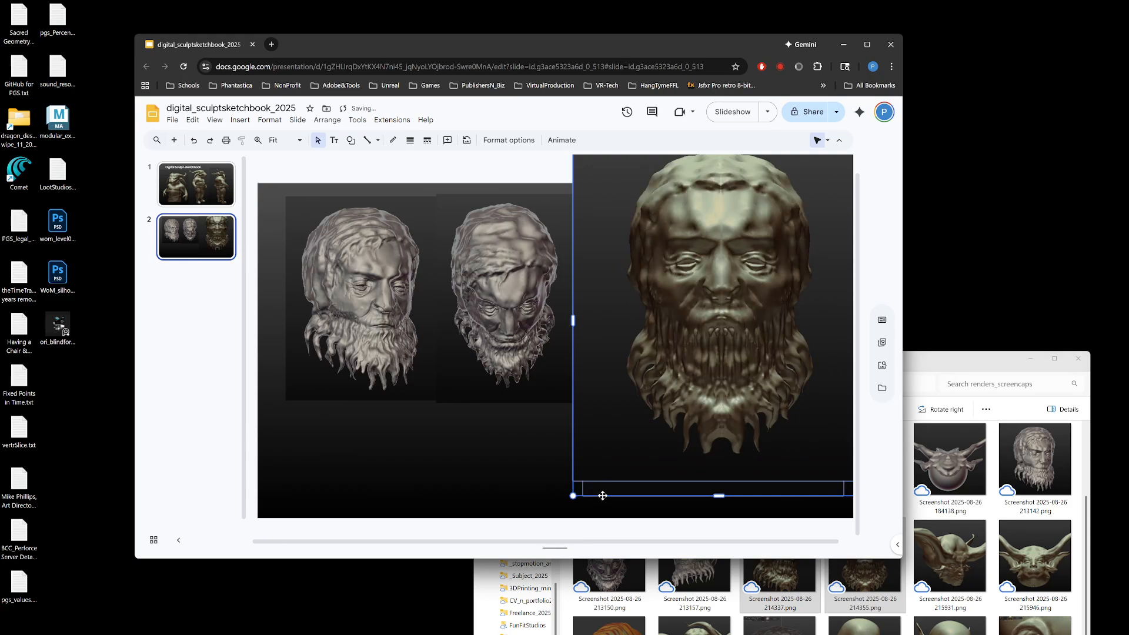
Step: Shrink the front-facing gold bearded head proportionally and move both gold heads up next to the gray heads
{"action": "left_click_drag", "start_coordinate": [572, 496], "coordinate": [696, 346]}
{"action": "left_click_drag", "start_coordinate": [762, 258], "coordinate": [617, 296]}
{"action": "left_click", "coordinate": [581, 406]}
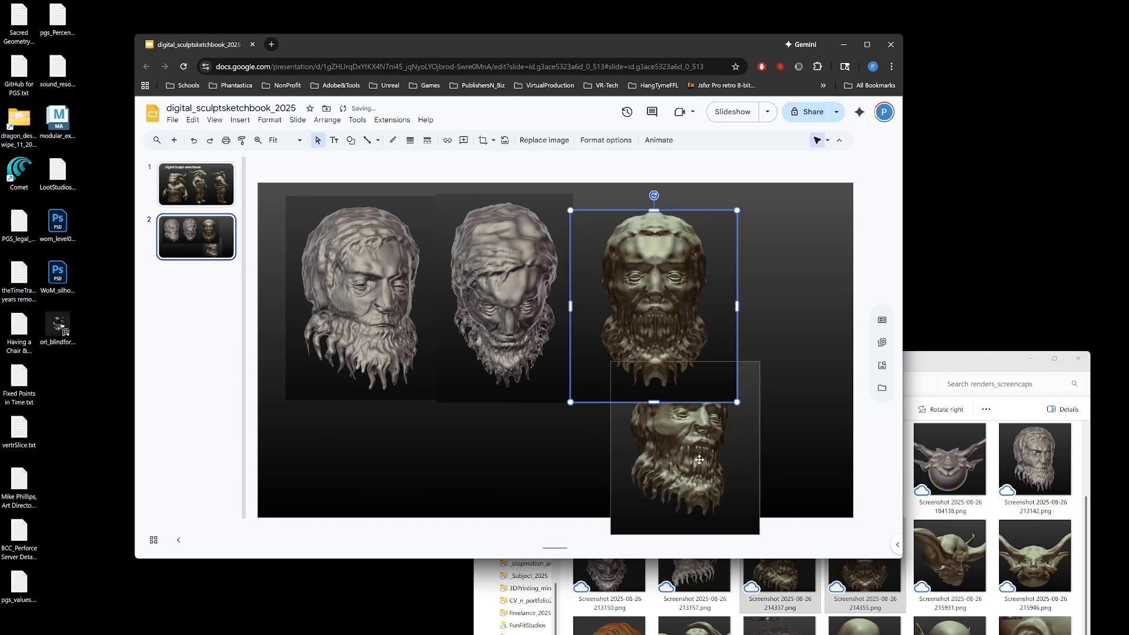
{"action": "left_click_drag", "start_coordinate": [642, 469], "coordinate": [536, 297]}
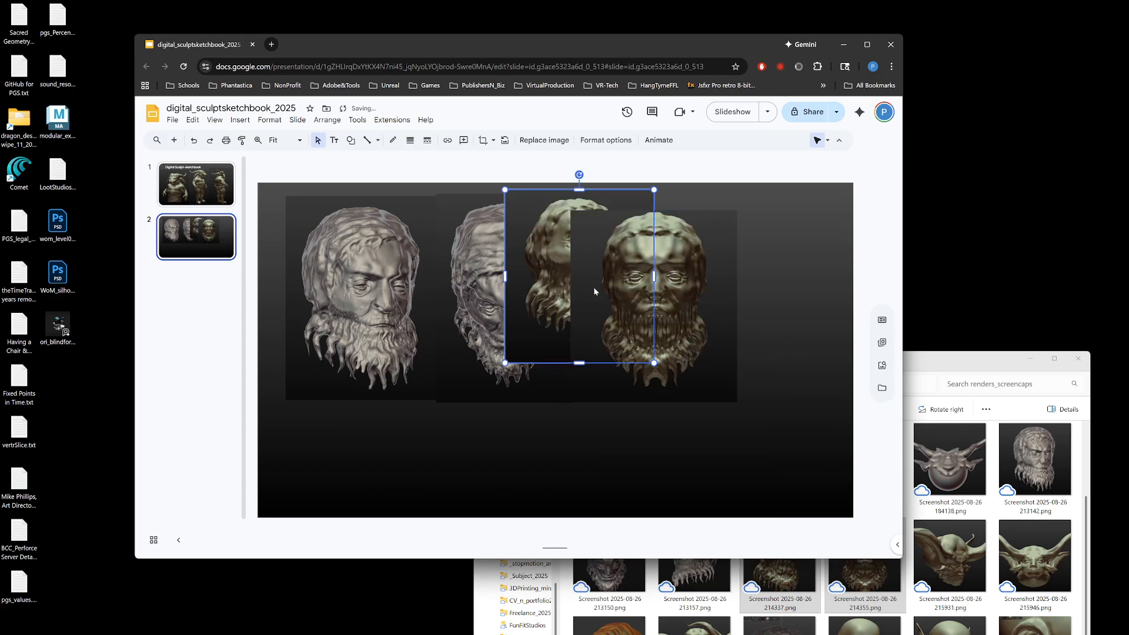
Step: Move the two gray heads to the slide's left edge and stack the downward-looking one above the three-quarter one
{"action": "left_click_drag", "start_coordinate": [504, 456], "coordinate": [348, 366]}
{"action": "left_click_drag", "start_coordinate": [428, 381], "coordinate": [417, 471]}
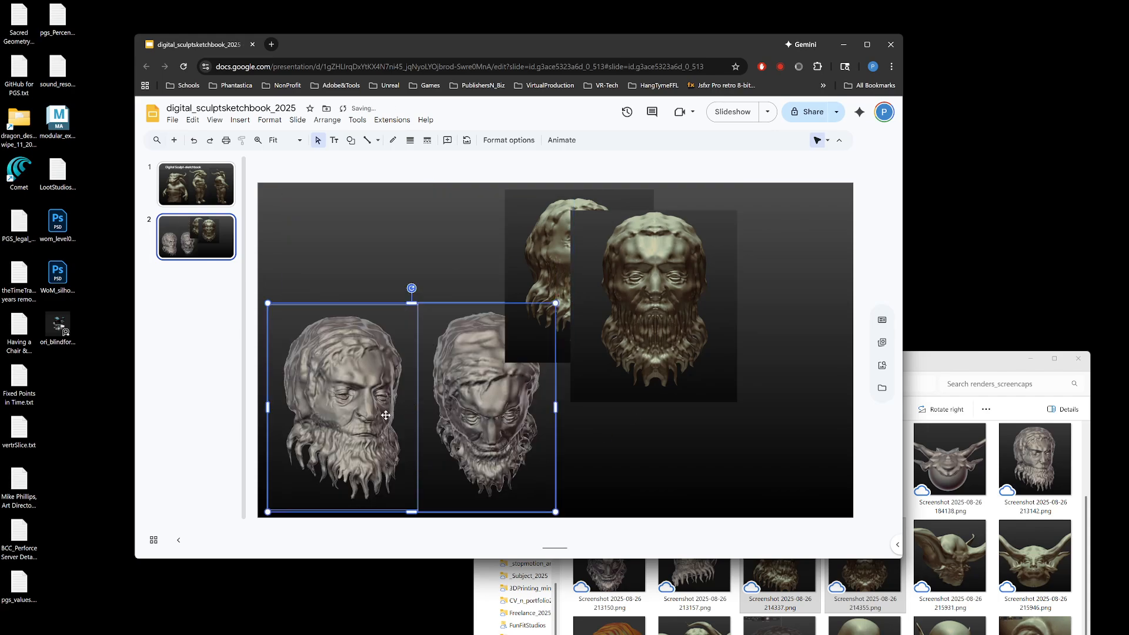
{"action": "left_click_drag", "start_coordinate": [386, 415], "coordinate": [379, 424]}
{"action": "left_click", "coordinate": [606, 467]}
{"action": "left_click_drag", "start_coordinate": [504, 440], "coordinate": [355, 257]}
{"action": "left_click", "coordinate": [336, 376], "text": "shift"}
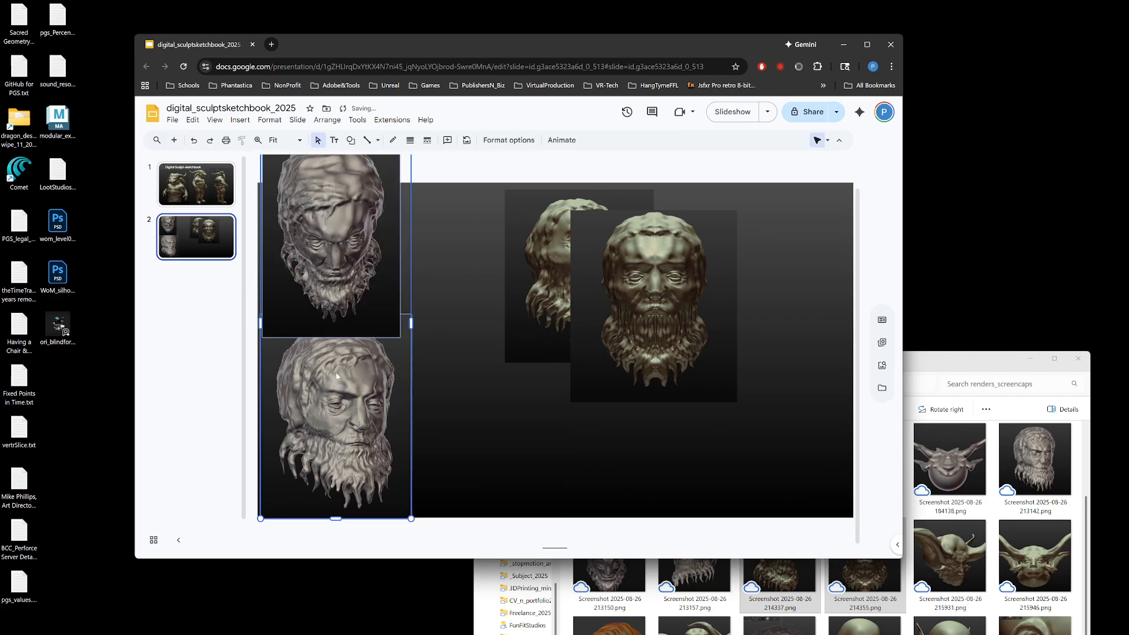
Step: Shrink the stacked gray heads together proportionally and position the pair along the left edge so it fits the slide's height
{"action": "scroll", "coordinate": [454, 249], "scroll_direction": "up", "scroll_amount": 2}
{"action": "scroll", "coordinate": [416, 285], "scroll_direction": "down", "scroll_amount": 1}
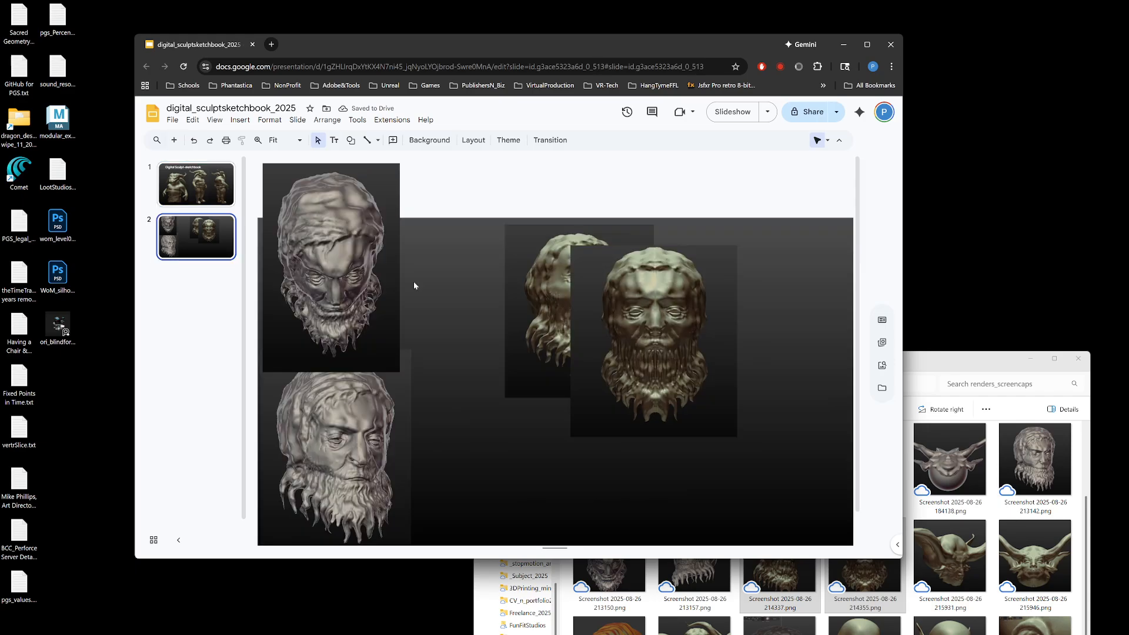
{"action": "left_click", "coordinate": [380, 274]}
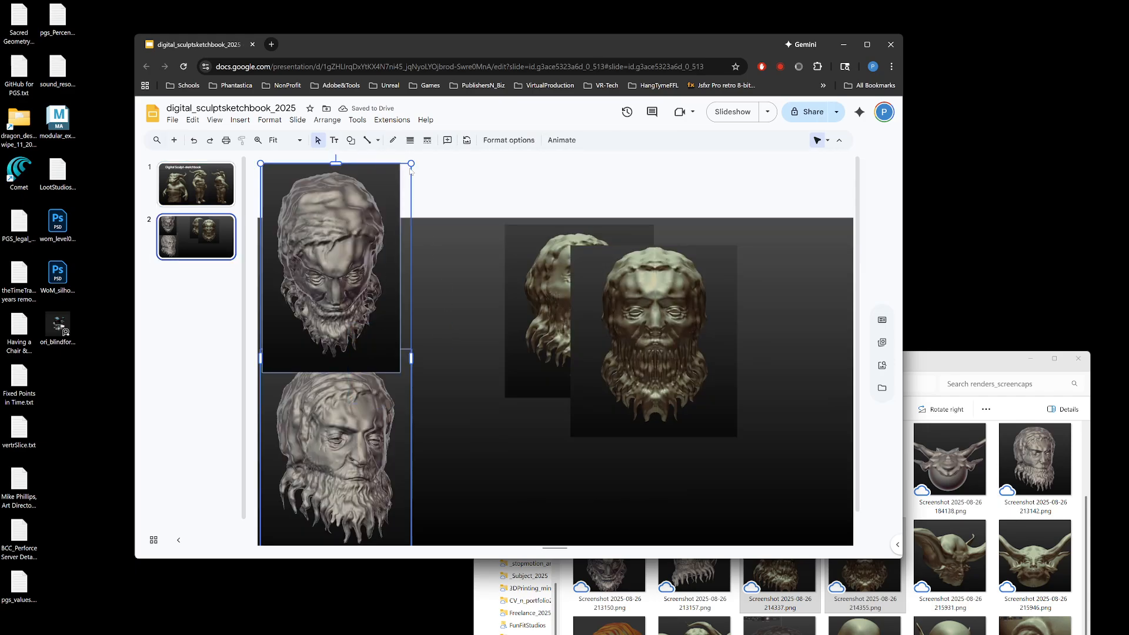
{"action": "left_click", "coordinate": [867, 44]}
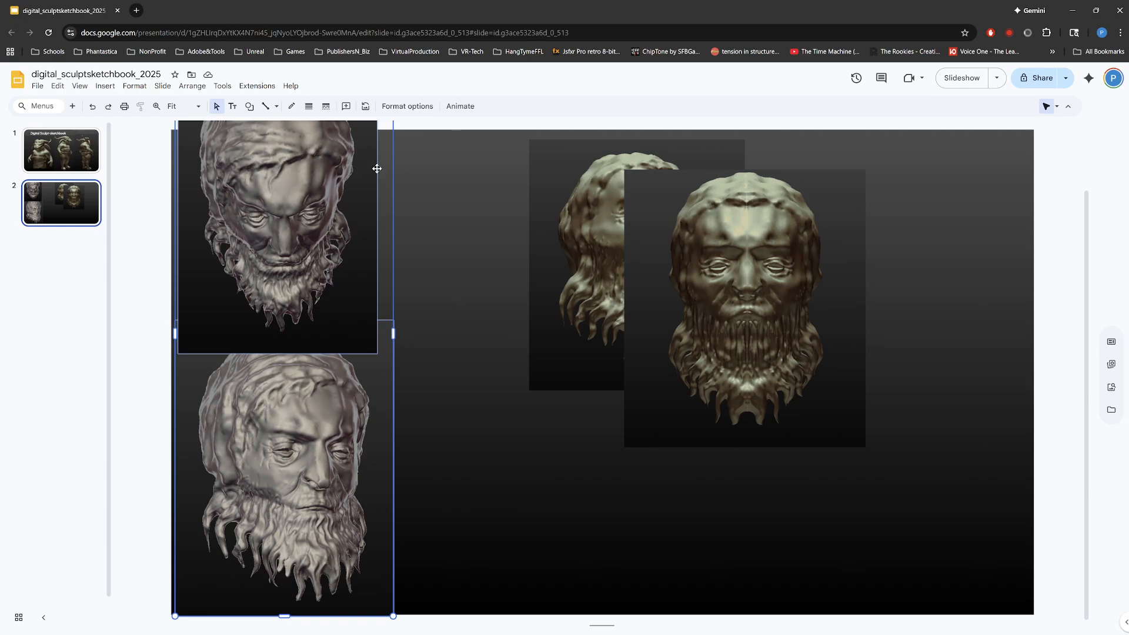
{"action": "left_click_drag", "start_coordinate": [350, 219], "coordinate": [380, 329]}
{"action": "left_click_drag", "start_coordinate": [423, 161], "coordinate": [391, 242]}
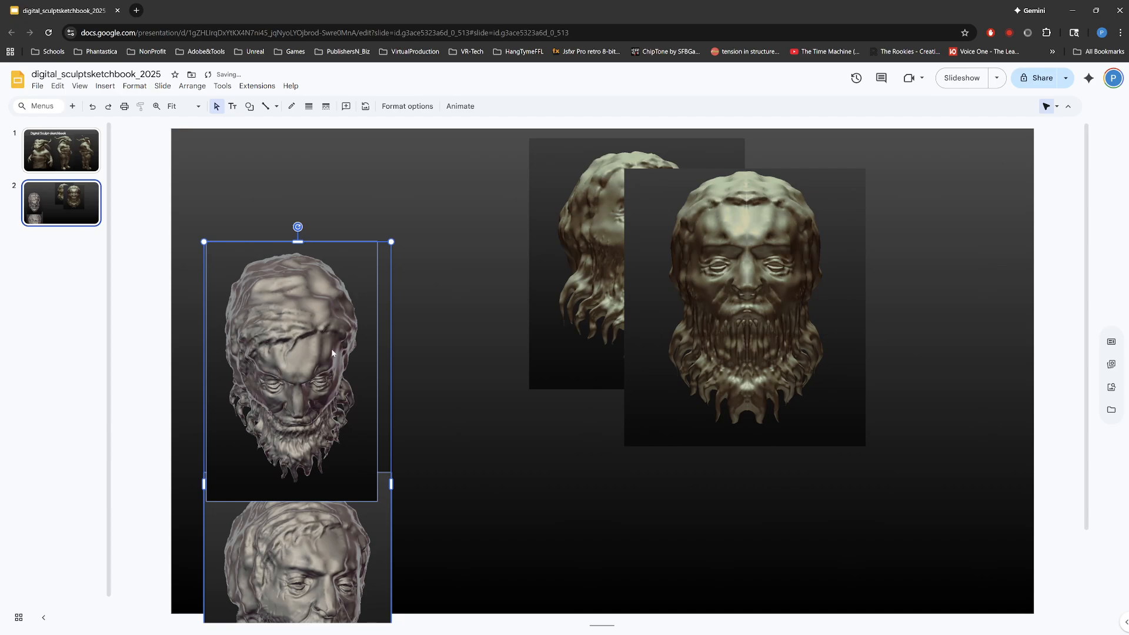
{"action": "key", "text": "ctrl+z"}
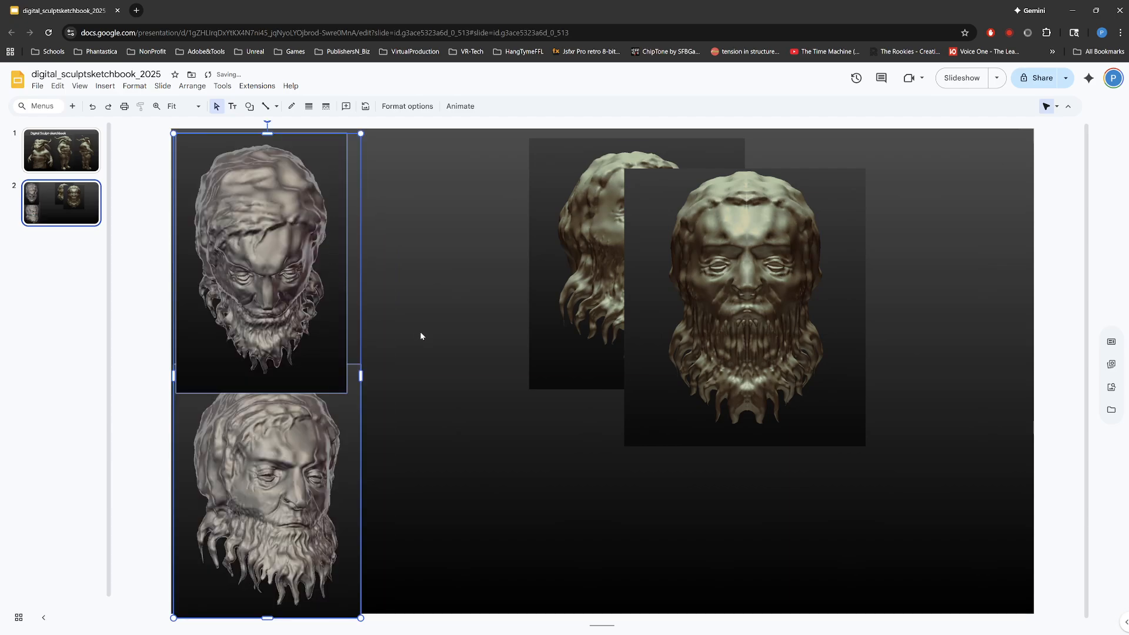
Step: Crop the bottom of the lower gray head image so it ends at the slide's bottom edge
{"action": "left_click", "coordinate": [487, 494]}
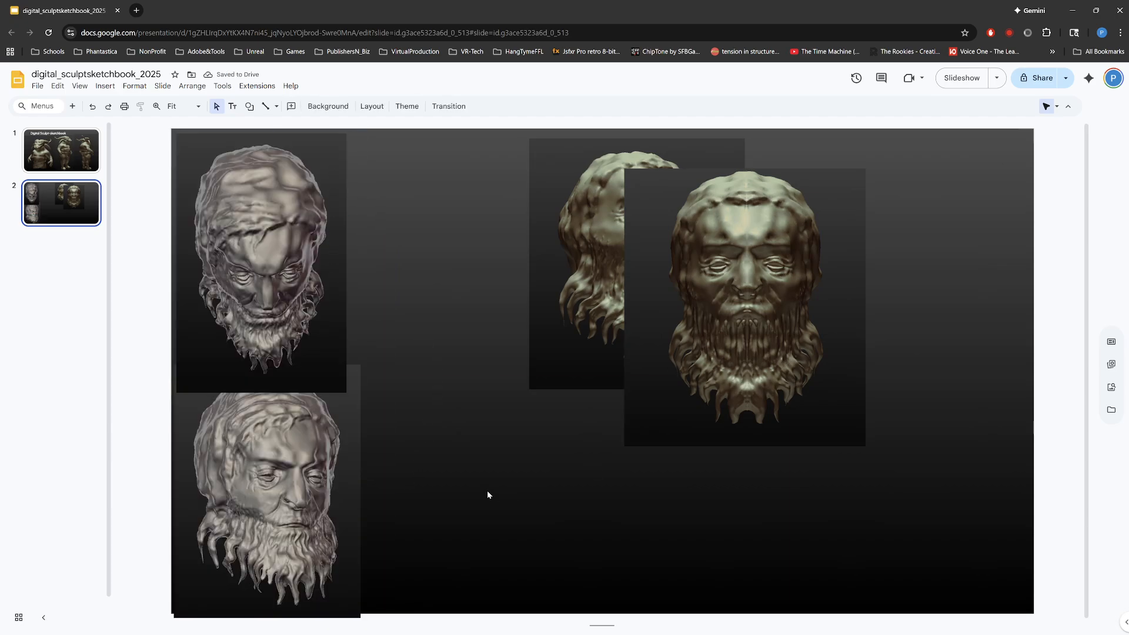
{"action": "double_click", "coordinate": [261, 568]}
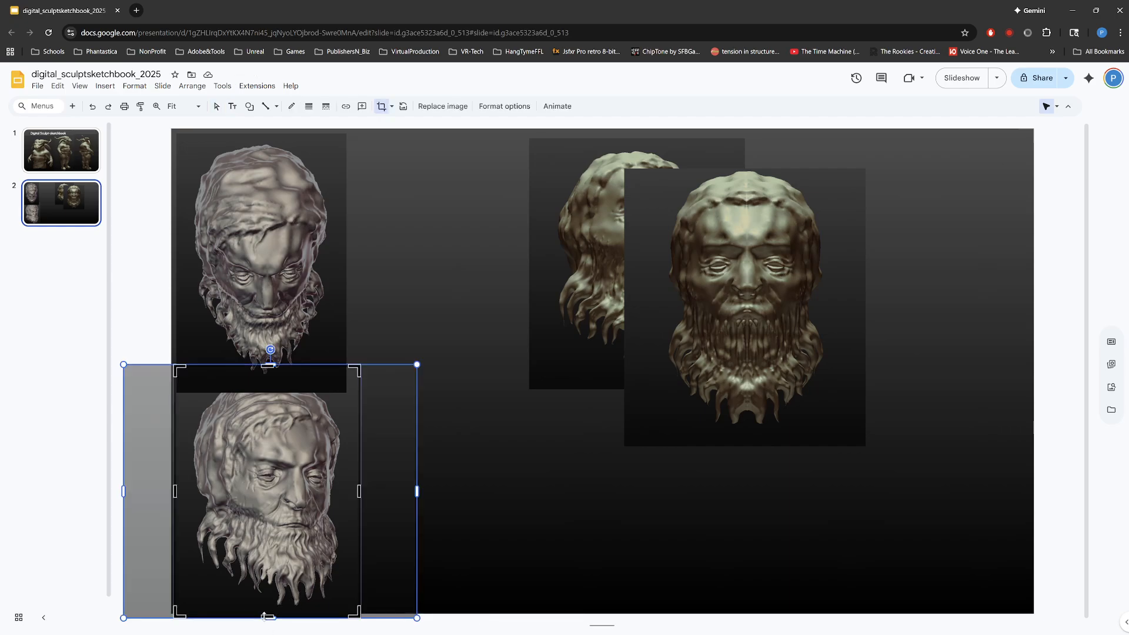
{"action": "left_click_drag", "start_coordinate": [261, 616], "coordinate": [266, 613]}
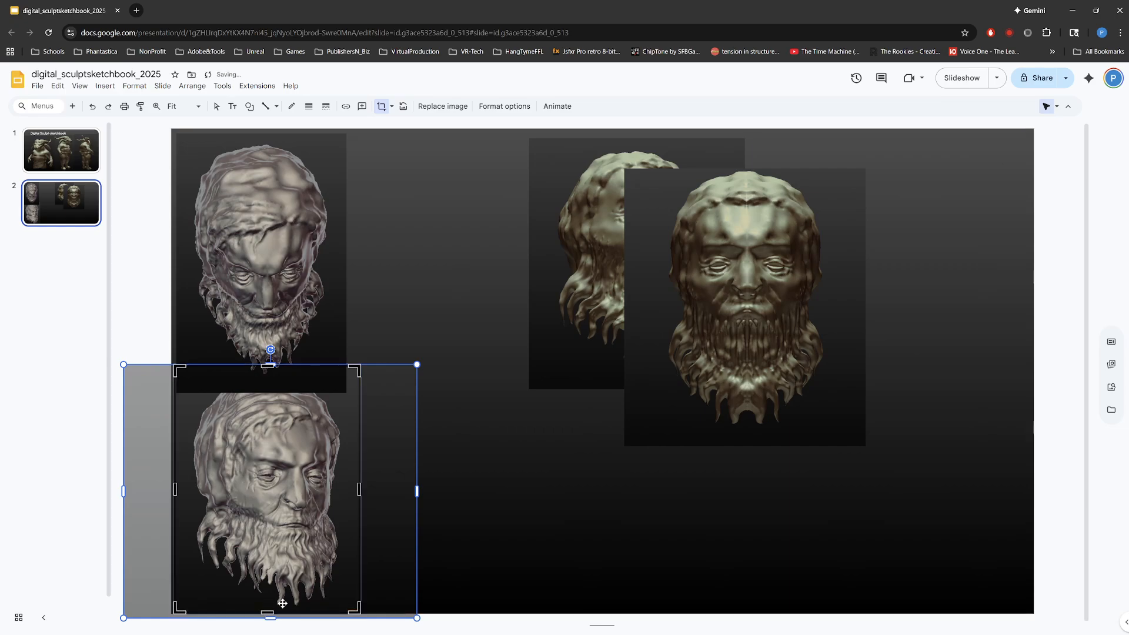
{"action": "key", "text": "Return"}
{"action": "left_click", "coordinate": [514, 463]}
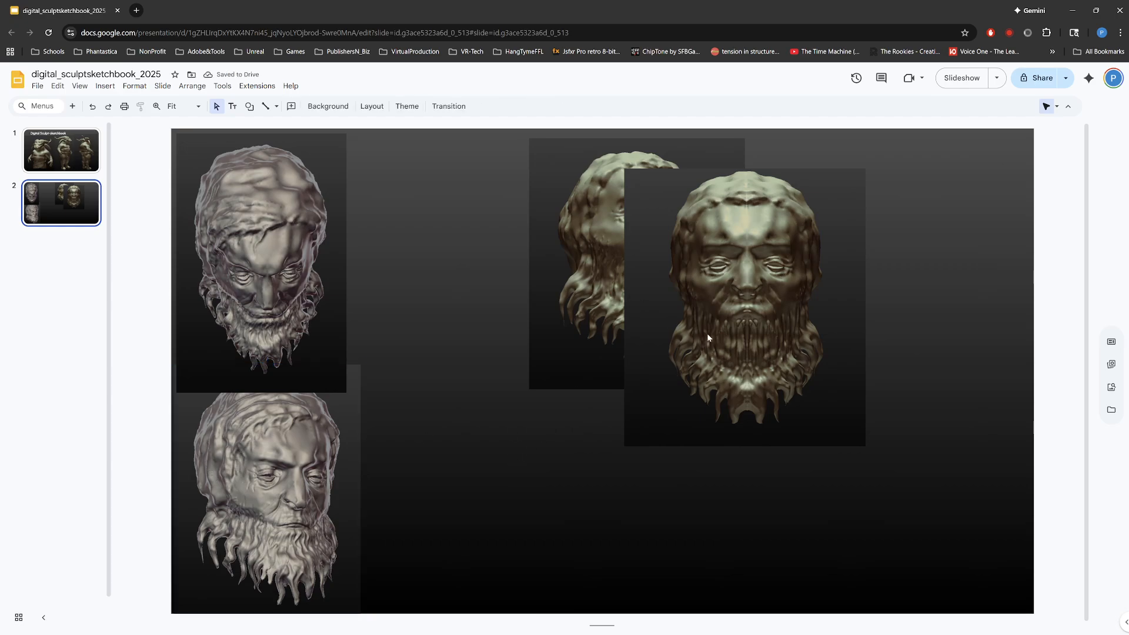
Step: Separate the overlapping gold heads side by side on the slide's right half and enlarge the three-quarter one proportionally
{"action": "left_click_drag", "start_coordinate": [724, 329], "coordinate": [464, 344]}
{"action": "left_click_drag", "start_coordinate": [570, 369], "coordinate": [934, 349]}
{"action": "left_click_drag", "start_coordinate": [669, 344], "coordinate": [706, 395]}
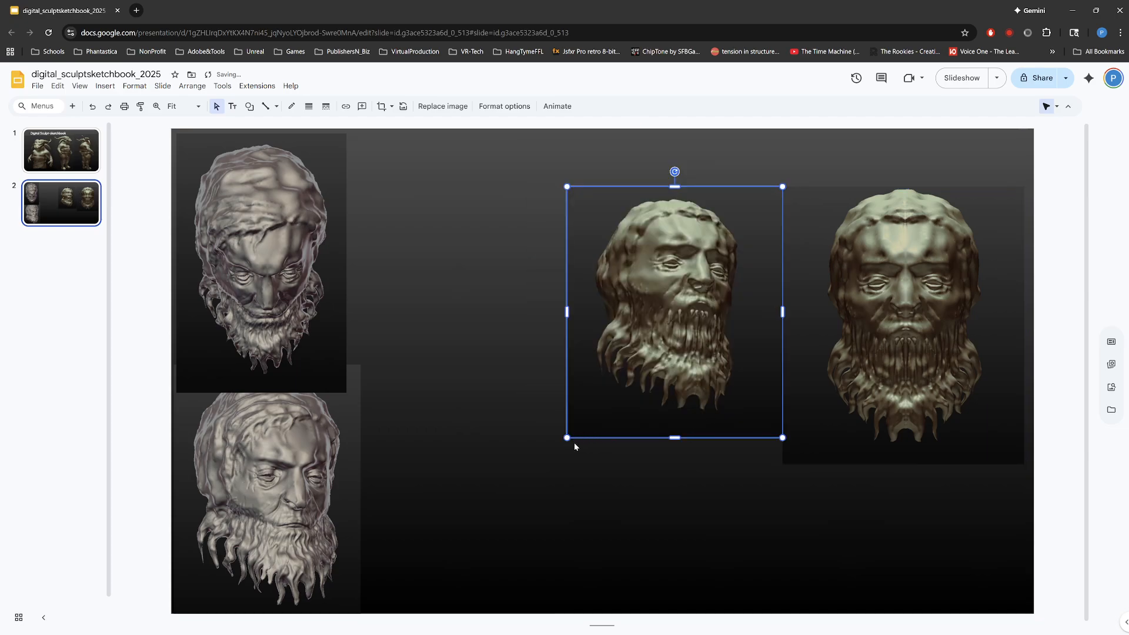
{"action": "left_click_drag", "start_coordinate": [566, 439], "coordinate": [549, 457]}
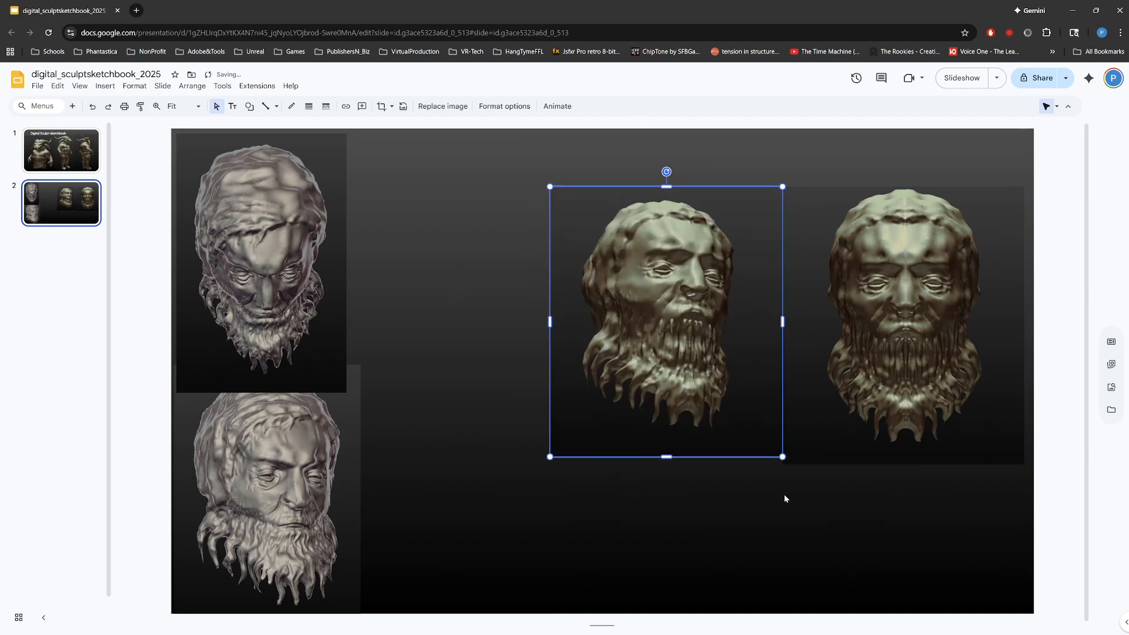
Step: Crop the empty area below the beard from both gold head images
{"action": "double_click", "coordinate": [621, 415]}
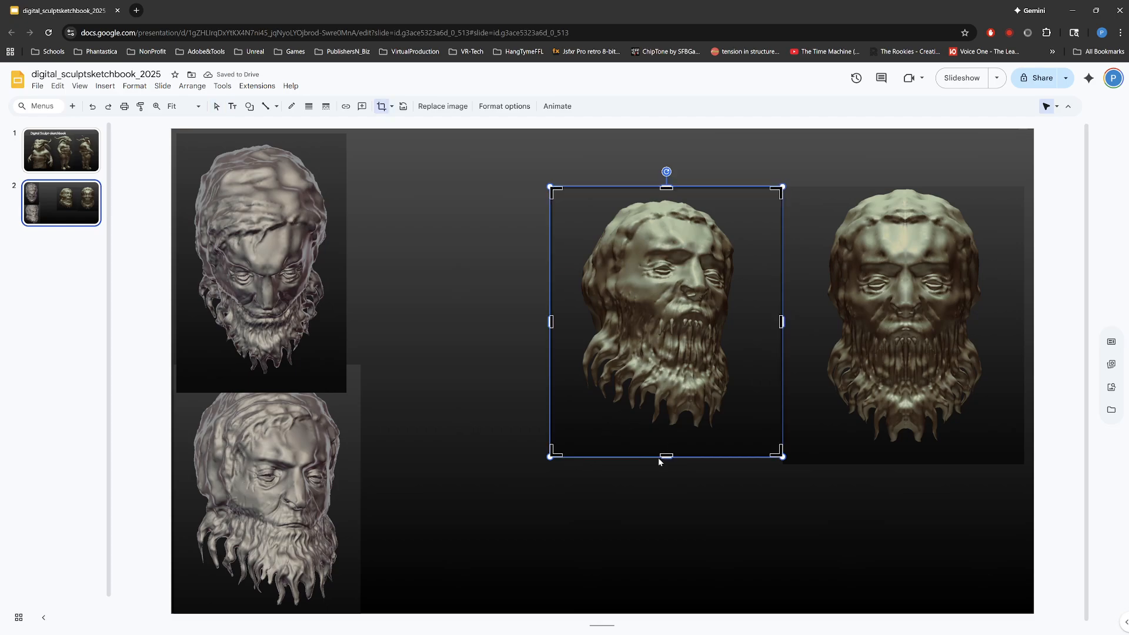
{"action": "left_click_drag", "start_coordinate": [662, 457], "coordinate": [662, 435]}
{"action": "key", "text": "Return"}
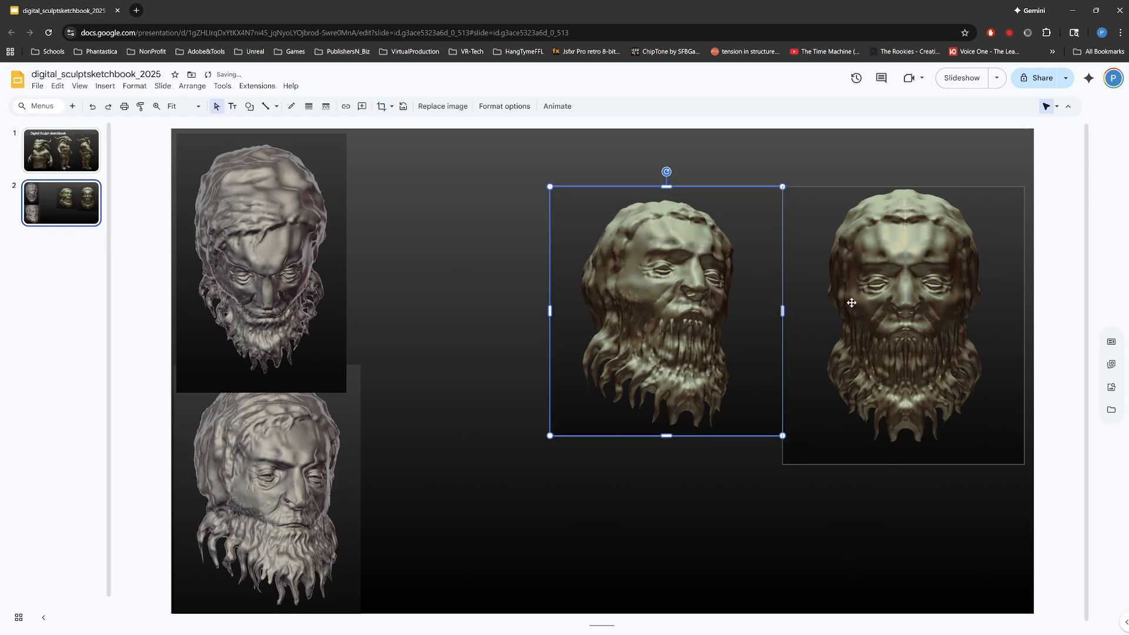
{"action": "left_click", "coordinate": [895, 338]}
{"action": "double_click", "coordinate": [894, 338]}
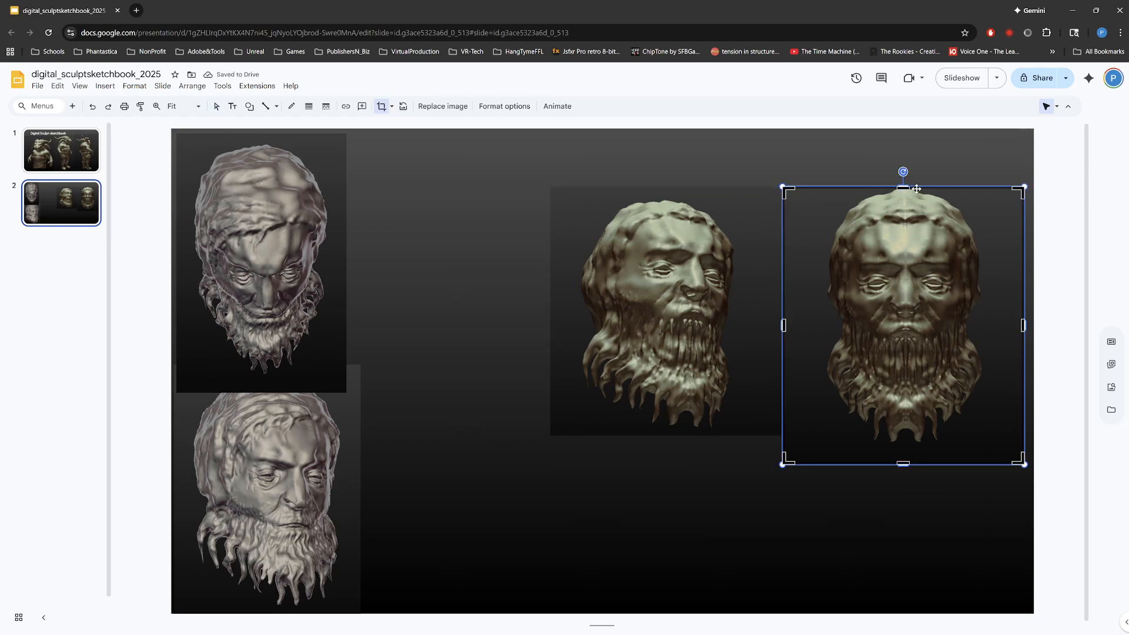
{"action": "left_click_drag", "start_coordinate": [898, 462], "coordinate": [898, 451]}
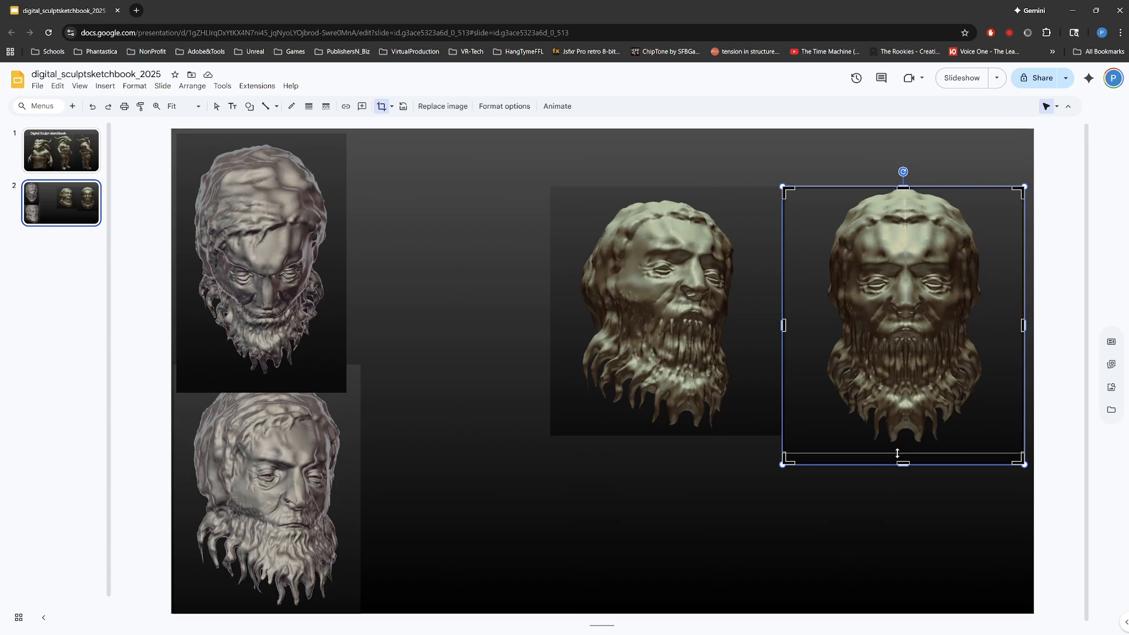
{"action": "key", "text": "Return"}
Step: Enlarge the three-quarter gold head to match the front-facing one, and scale up both together to fill the space beside the gray heads
{"action": "left_click", "coordinate": [728, 434]}
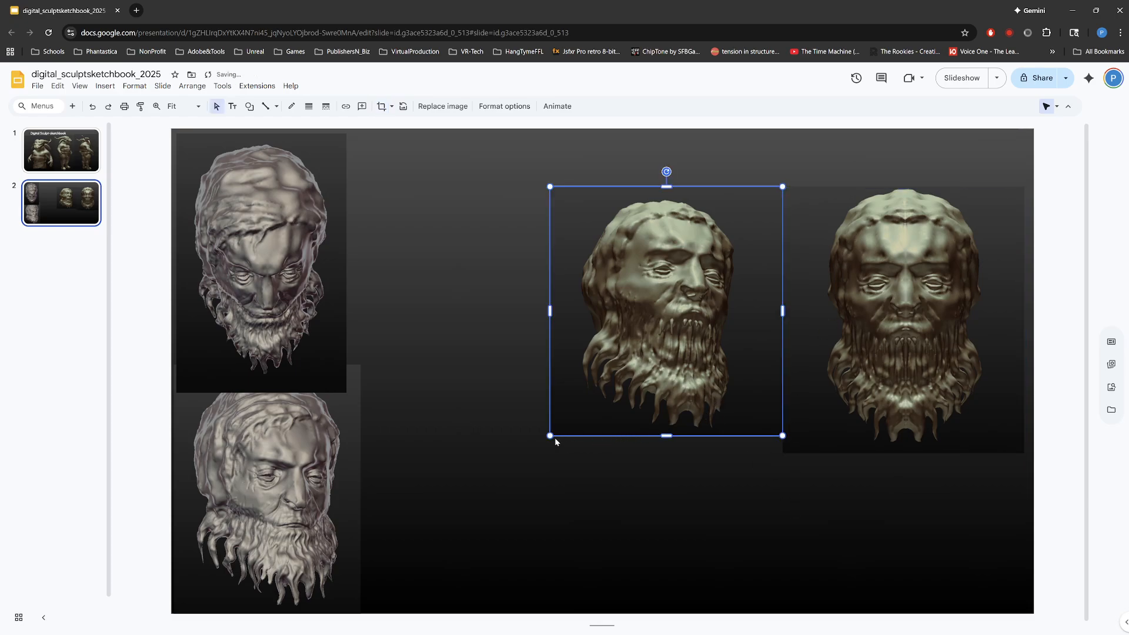
{"action": "left_click_drag", "start_coordinate": [550, 436], "coordinate": [538, 449]}
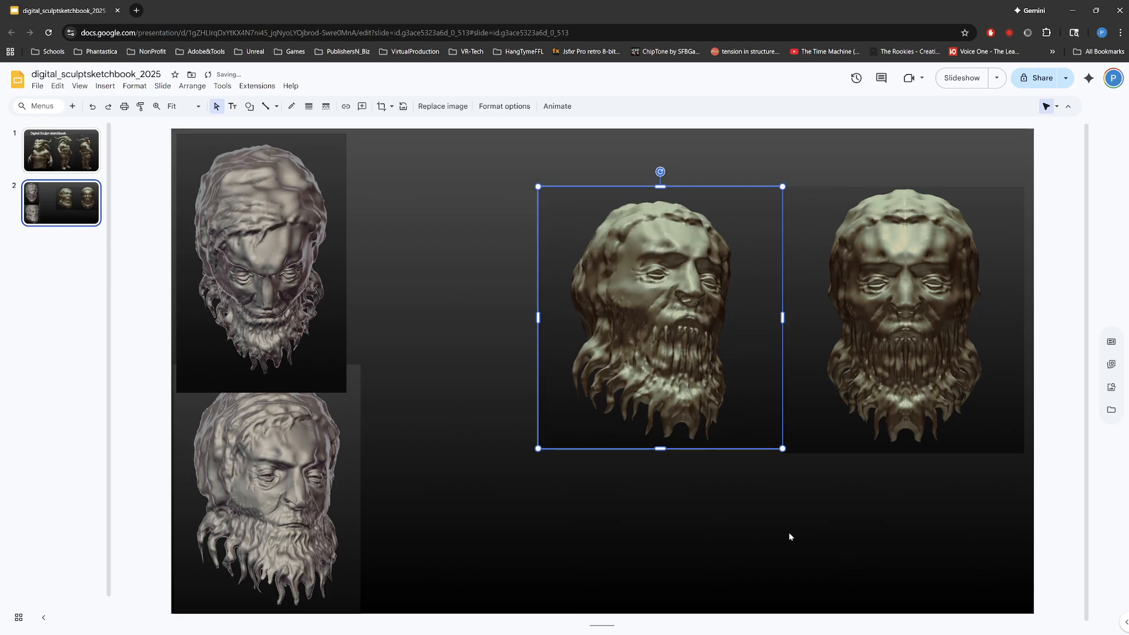
{"action": "left_click_drag", "start_coordinate": [790, 536], "coordinate": [530, 347]}
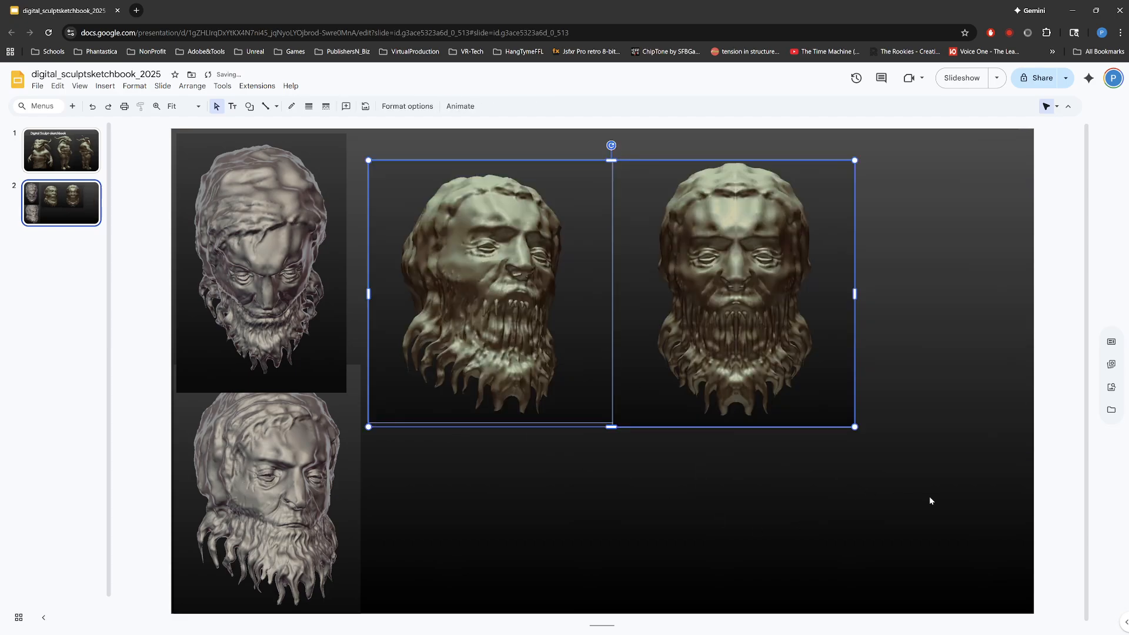
{"action": "left_click_drag", "start_coordinate": [854, 427], "coordinate": [918, 514]}
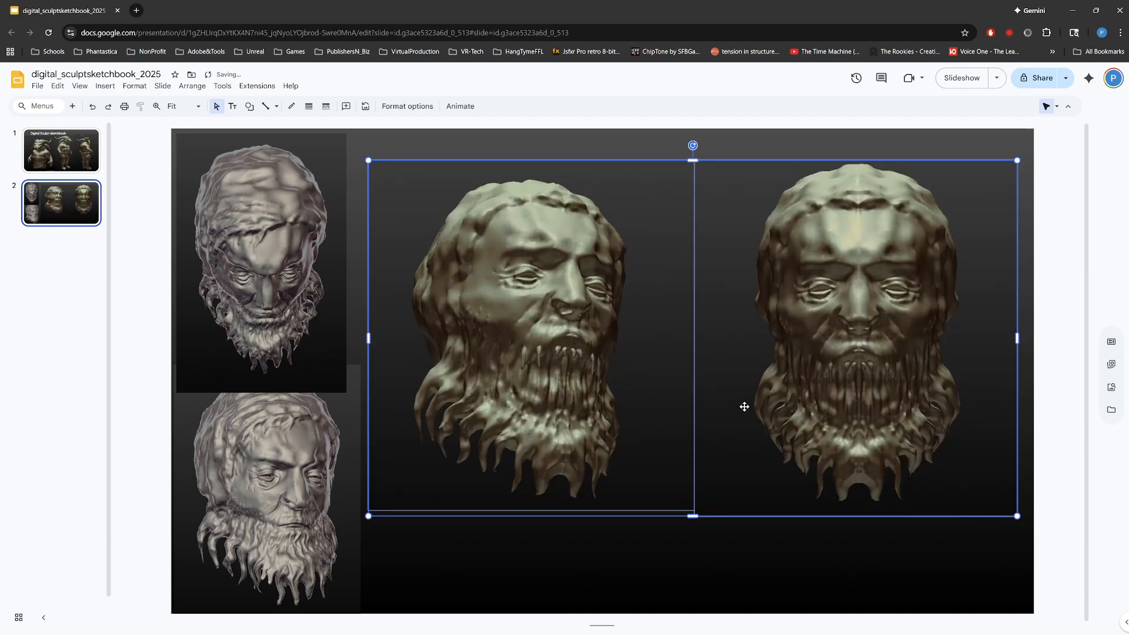
{"action": "left_click_drag", "start_coordinate": [743, 403], "coordinate": [740, 478]}
Step: Align the upper gray head with the lower one's right edge and bring the lower gray head to the front
{"action": "left_click_drag", "start_coordinate": [324, 348], "coordinate": [339, 347]}
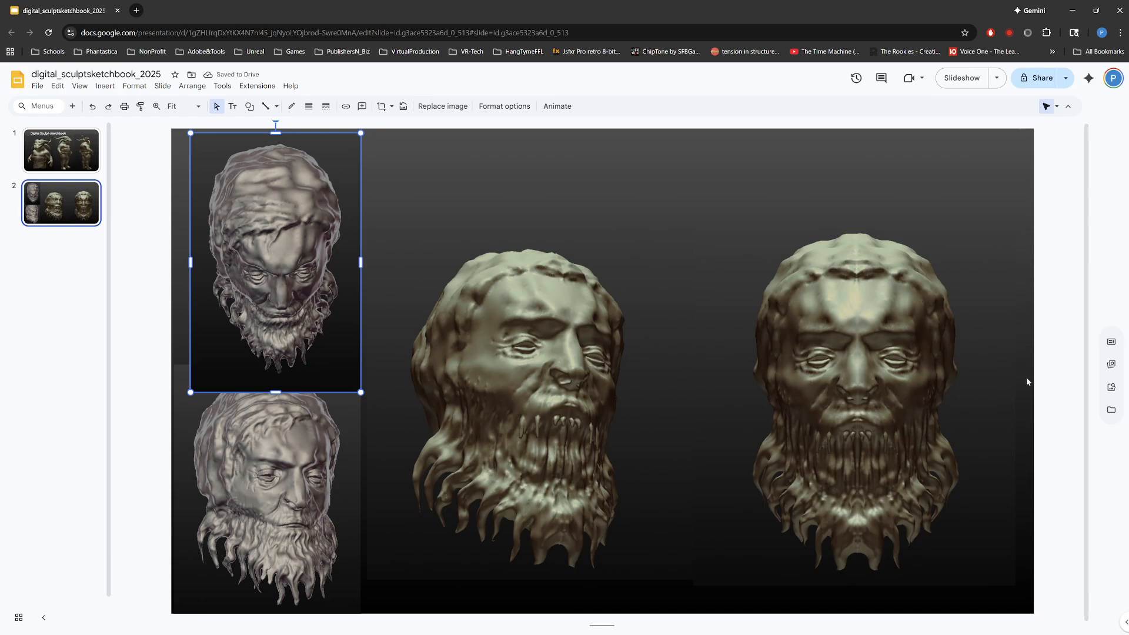
{"action": "left_click", "coordinate": [327, 457]}
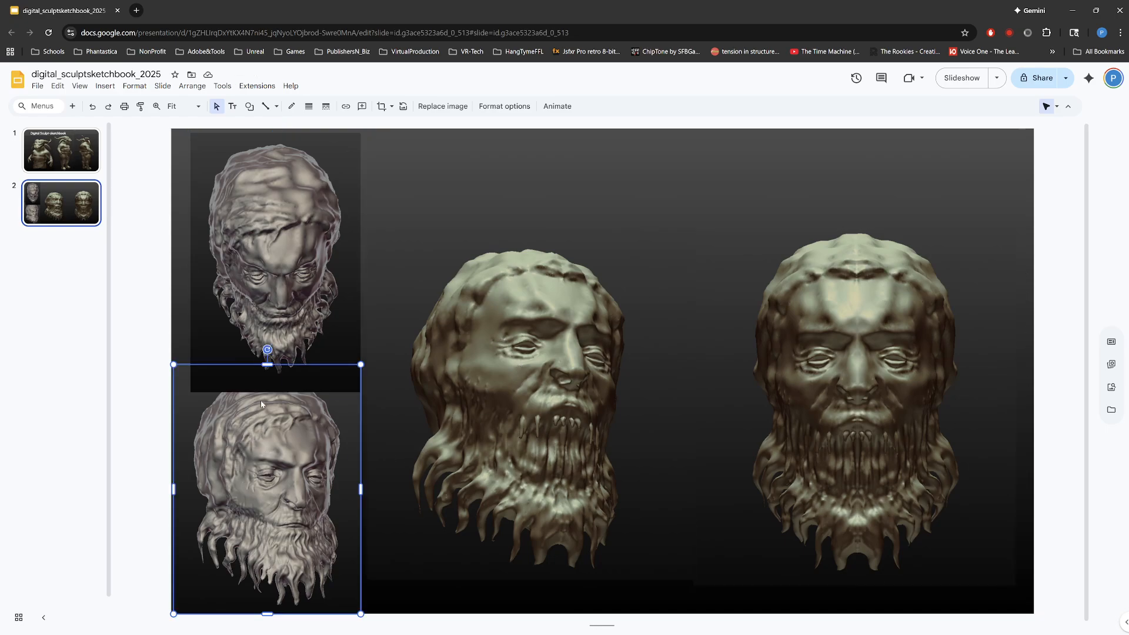
{"action": "right_click", "coordinate": [286, 380]}
{"action": "mouse_move", "coordinate": [402, 400]}
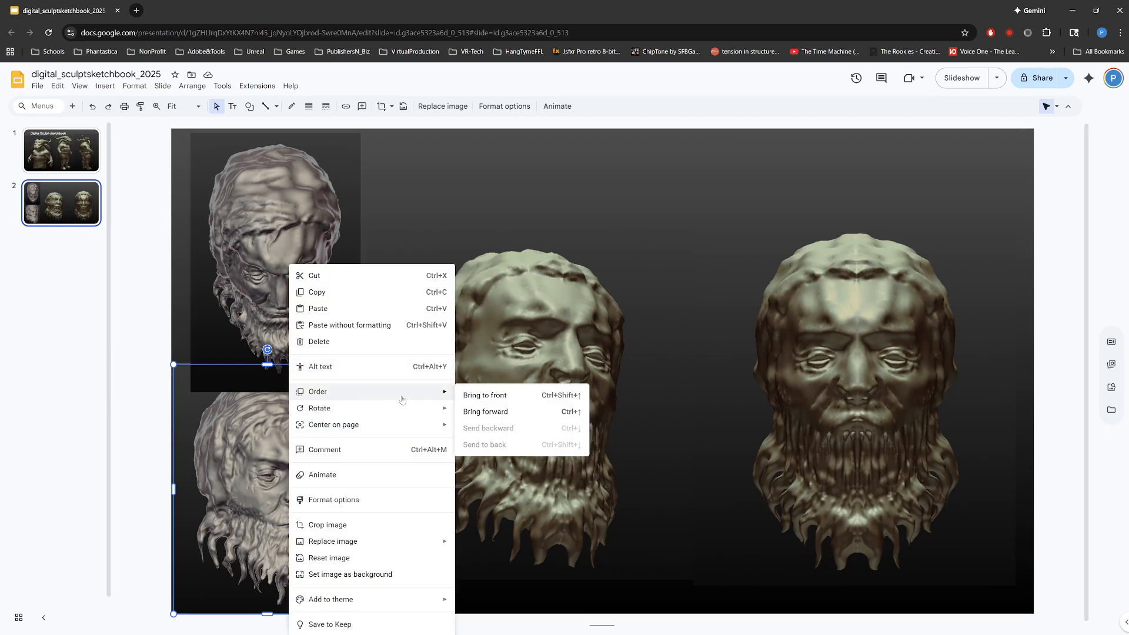
{"action": "left_click", "coordinate": [488, 395]}
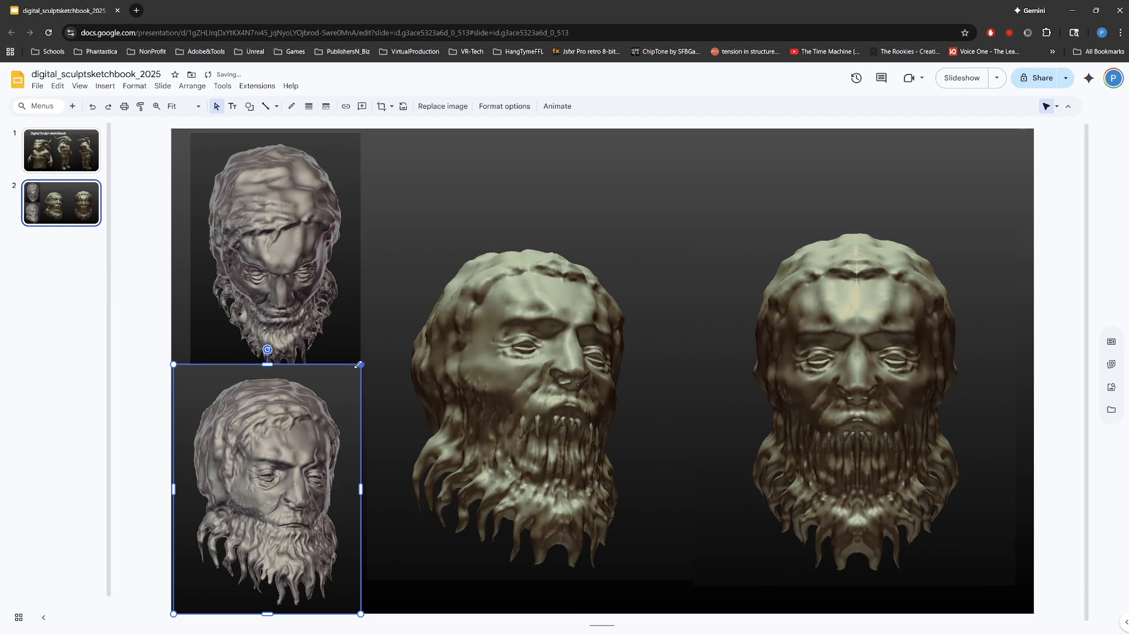
Step: Crop a thin strip of empty background above the hair from the lower gray head image
{"action": "double_click", "coordinate": [255, 374]}
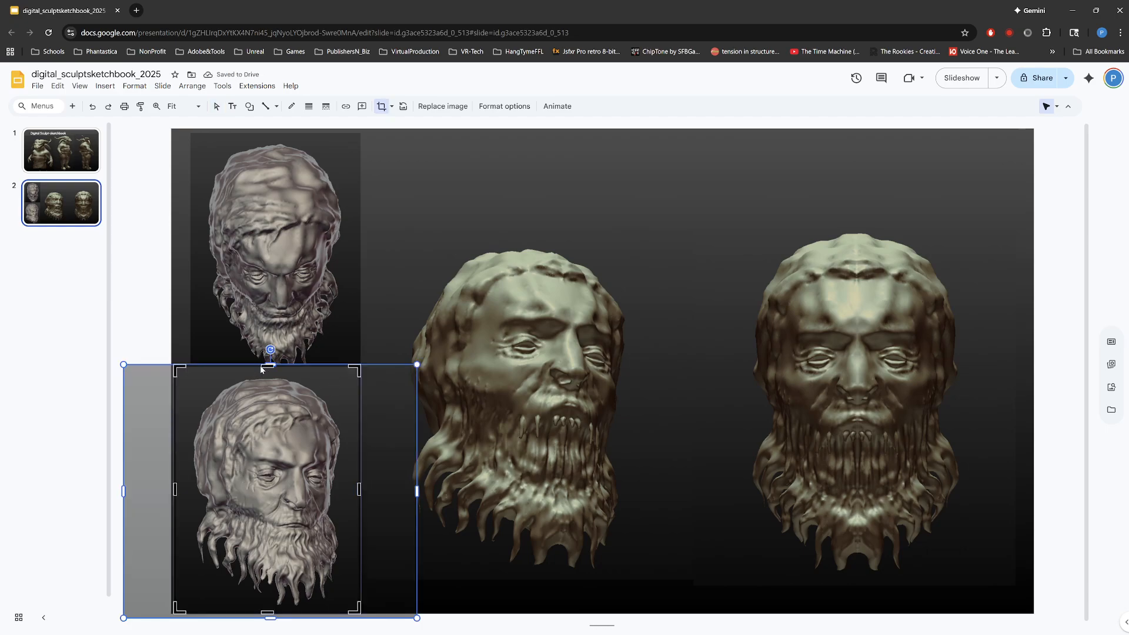
{"action": "left_click_drag", "start_coordinate": [262, 365], "coordinate": [262, 377]}
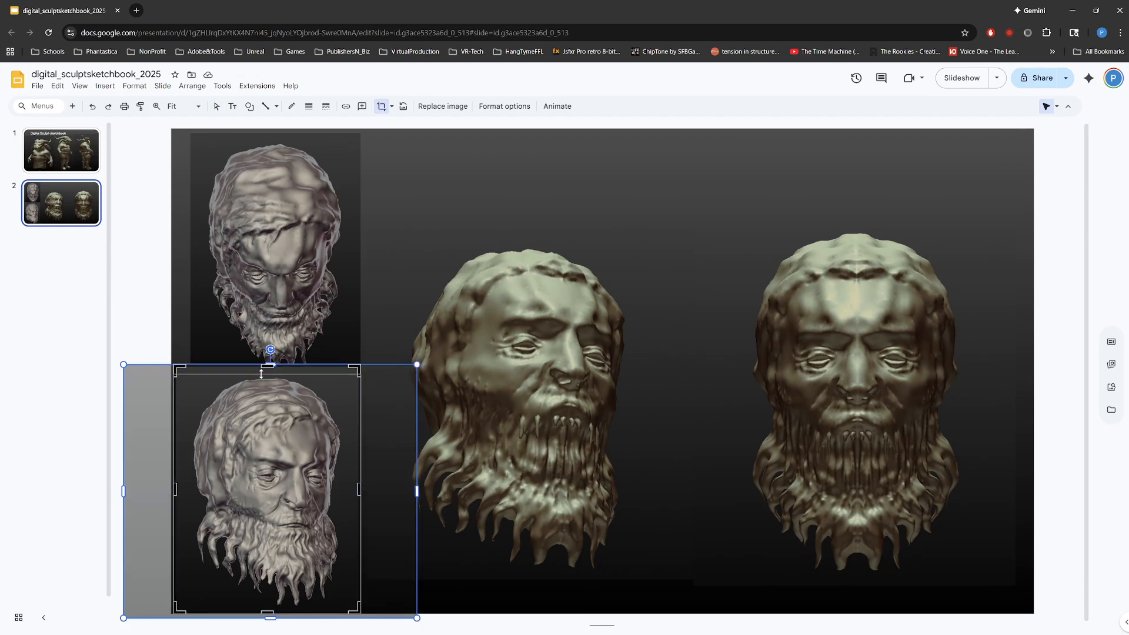
{"action": "key", "text": "Return"}
Step: Scale the upper gray head down slightly within its frame and crop the frame's bottom to meet the lower head image
{"action": "left_click", "coordinate": [300, 235]}
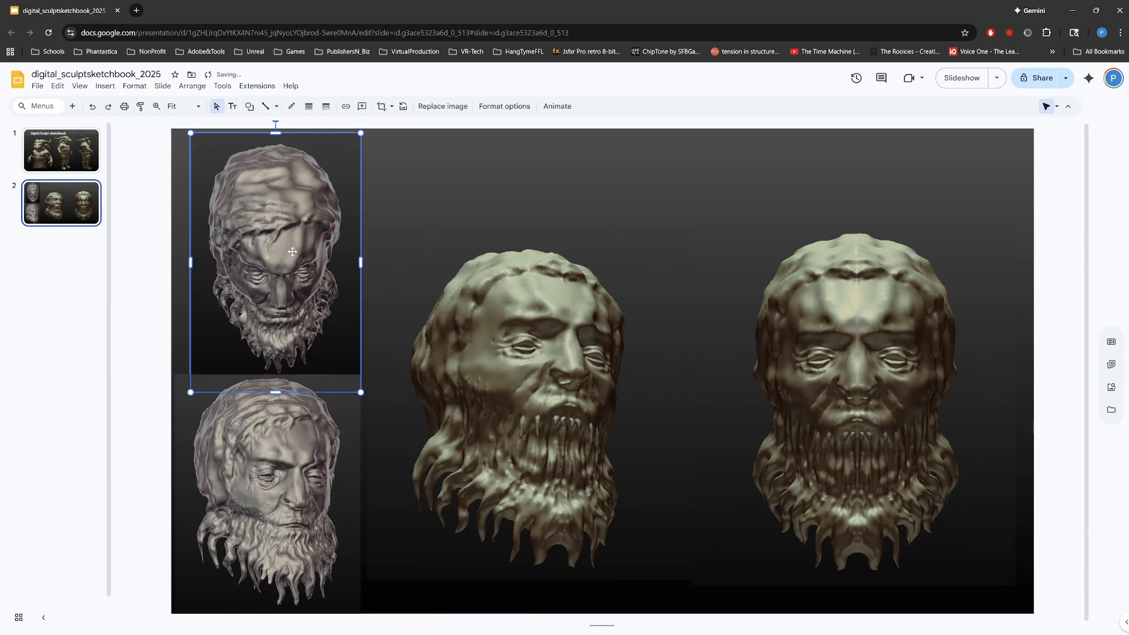
{"action": "double_click", "coordinate": [288, 290]}
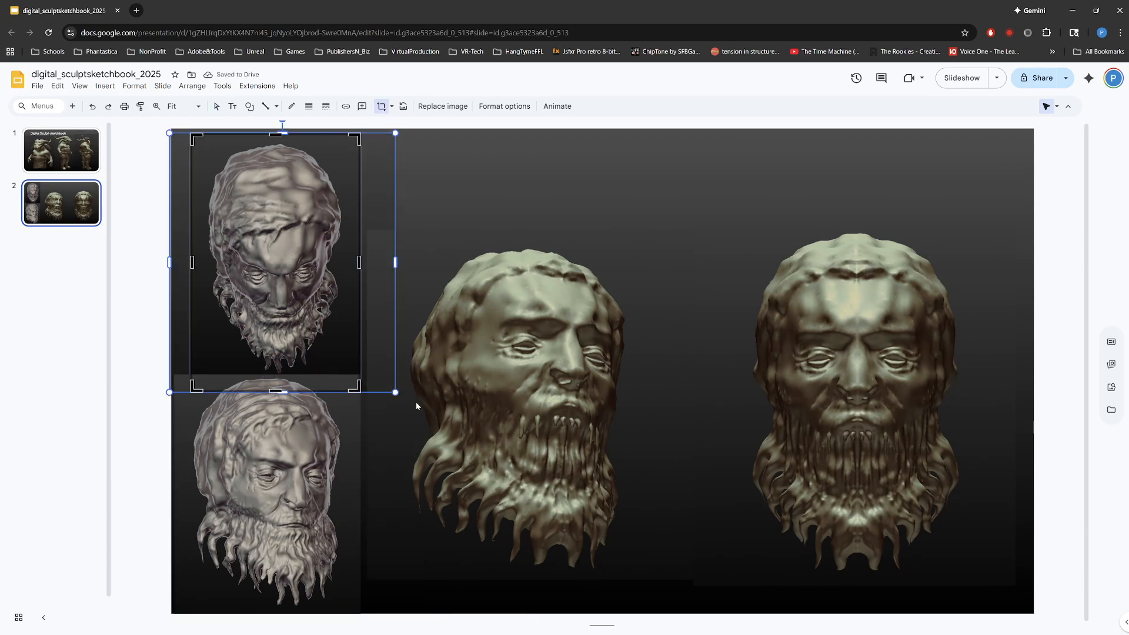
{"action": "left_click_drag", "start_coordinate": [394, 393], "coordinate": [386, 381]}
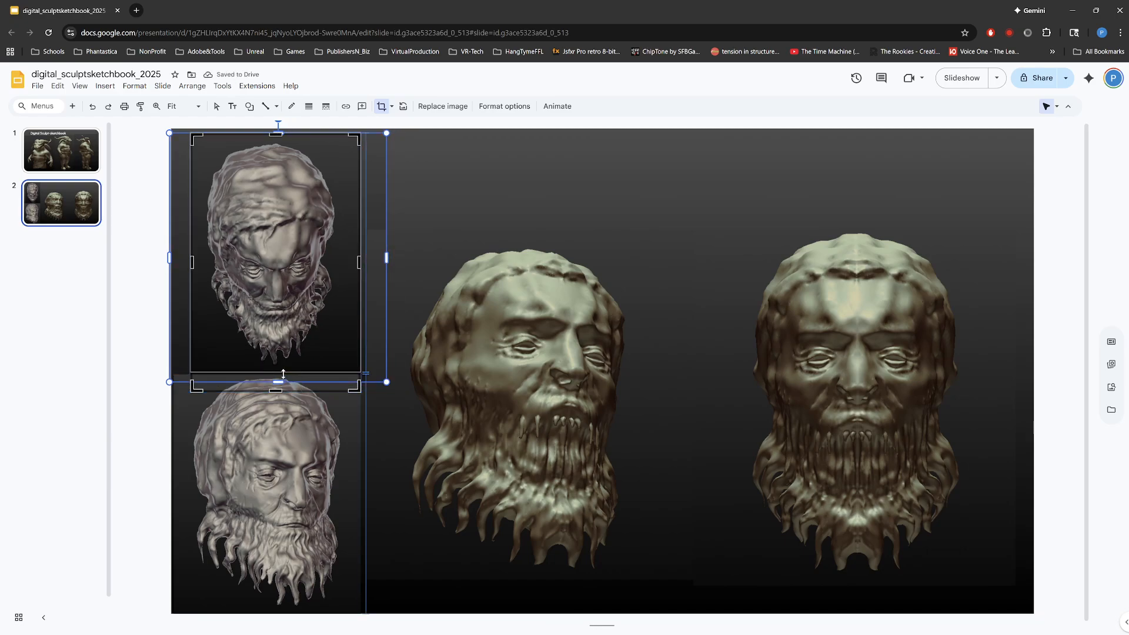
{"action": "left_click_drag", "start_coordinate": [278, 390], "coordinate": [283, 377]}
{"action": "key", "text": "Escape"}
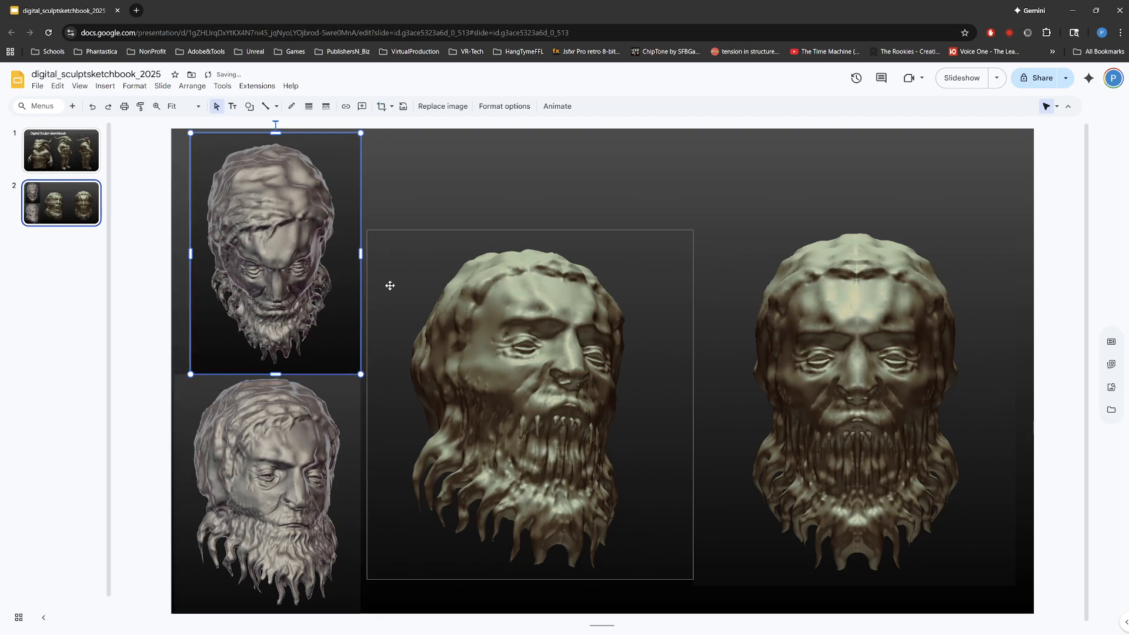
{"action": "left_click", "coordinate": [462, 178]}
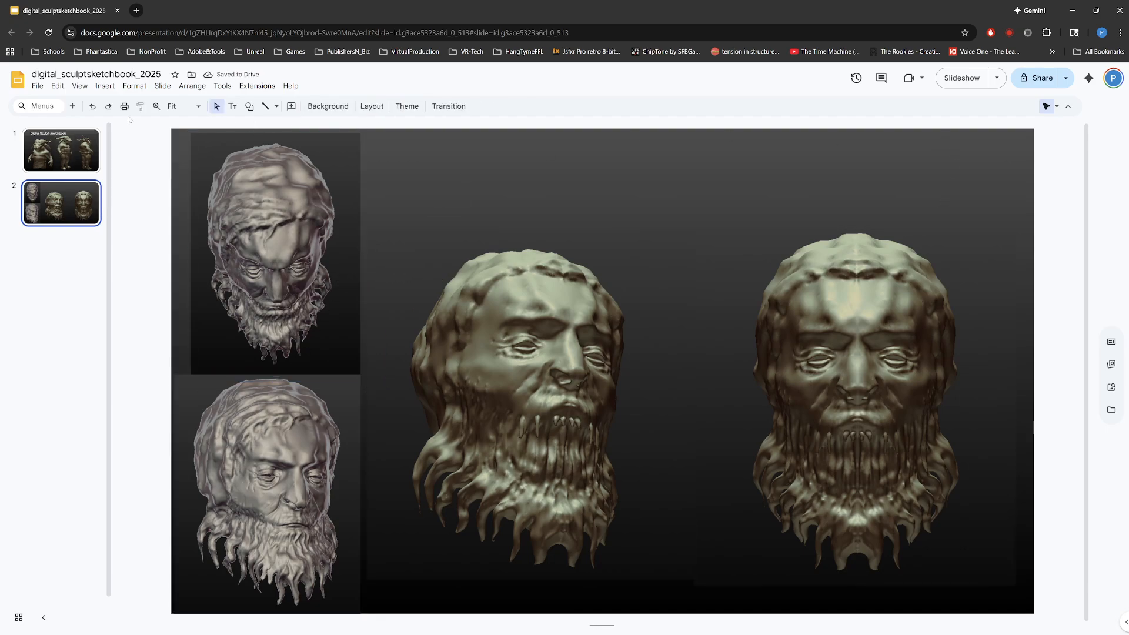
Step: Duplicate slide 2 and delete all head images from the copy, leaving only the gradient background
{"action": "left_click", "coordinate": [62, 149]}
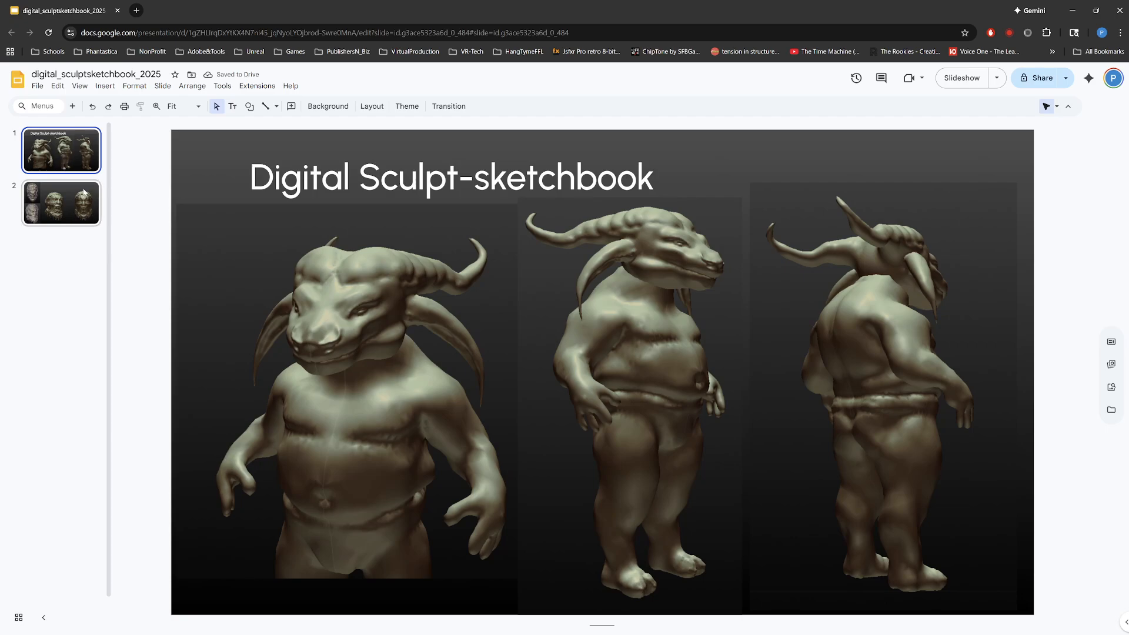
{"action": "left_click", "coordinate": [64, 208]}
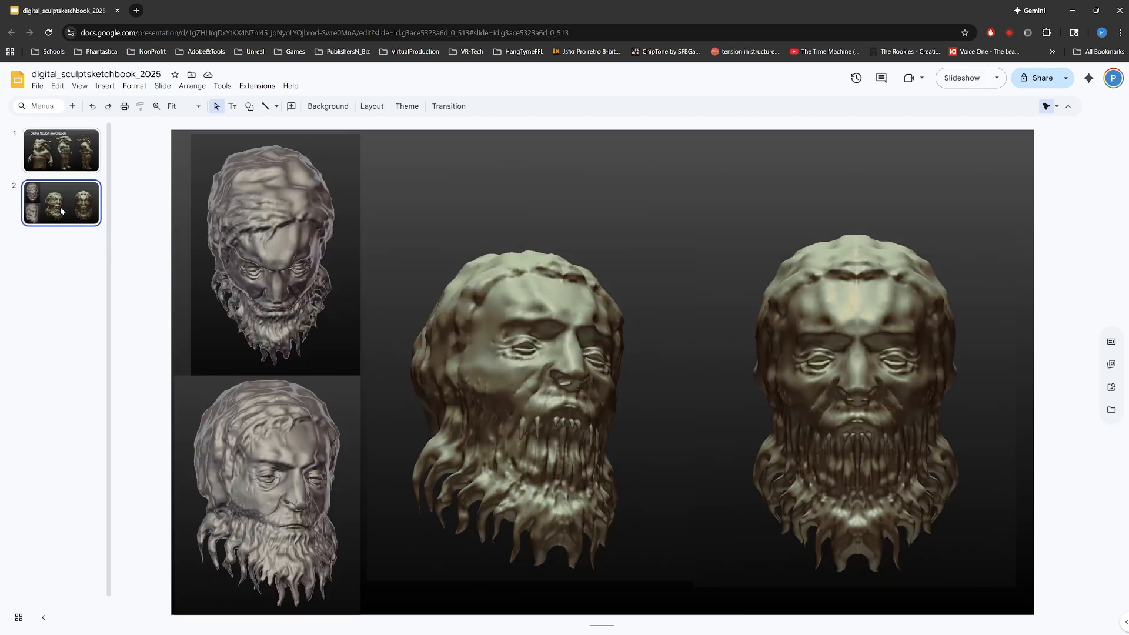
{"action": "key", "text": "ctrl+d"}
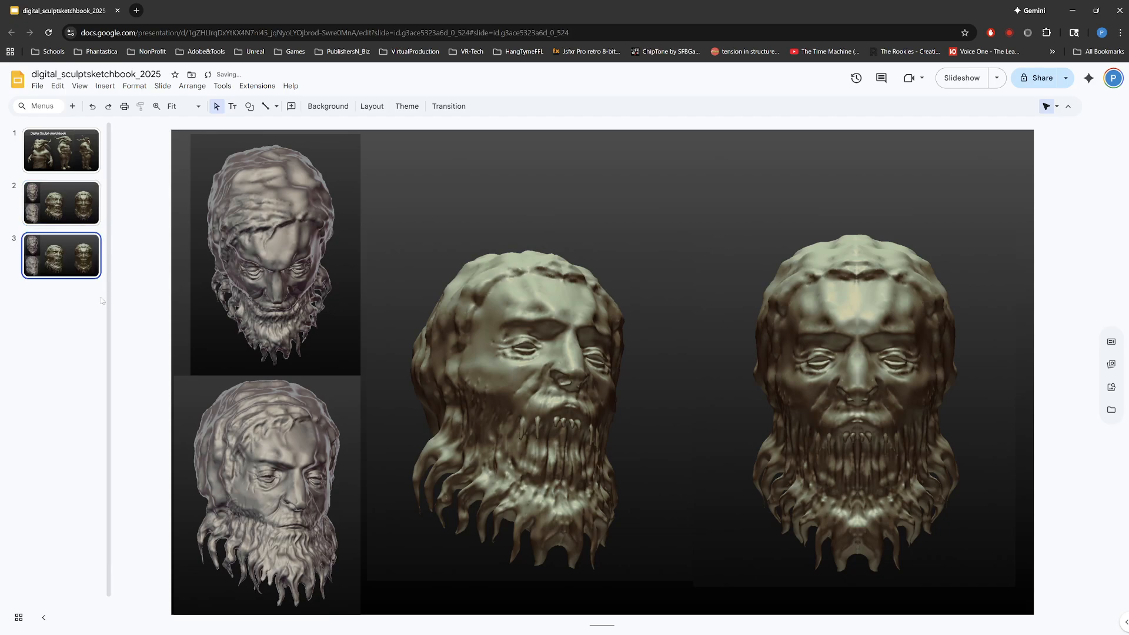
{"action": "left_click_drag", "start_coordinate": [184, 187], "coordinate": [897, 535]}
{"action": "key", "text": "Delete"}
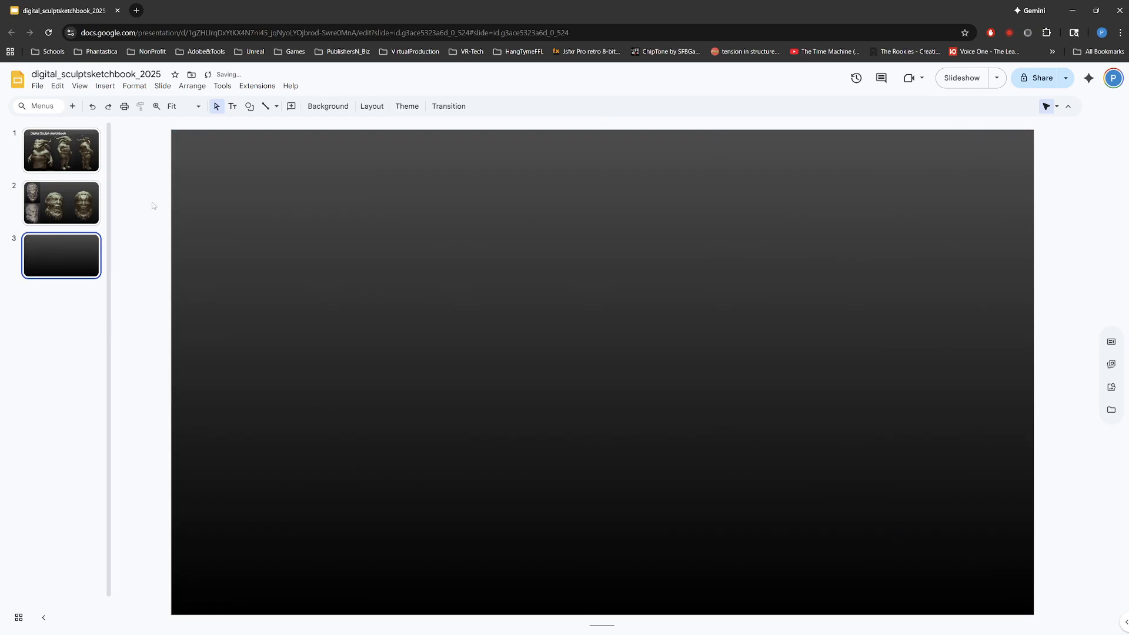
Step: Review the title slide, the bearded-head slide and the empty third slide one after another
{"action": "left_click", "coordinate": [76, 196]}
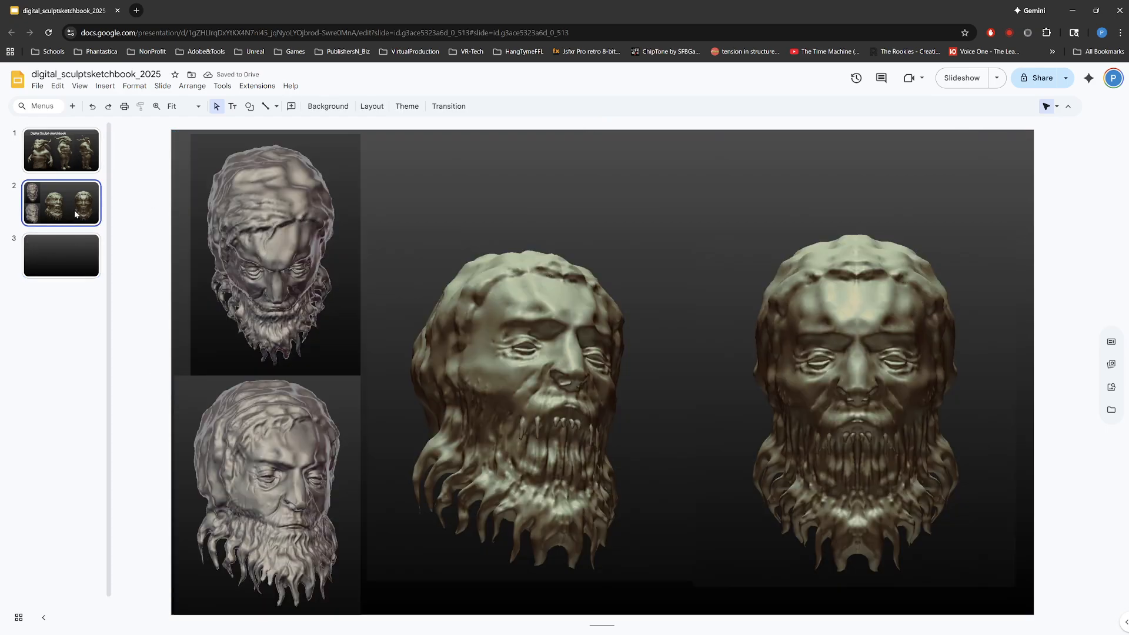
{"action": "left_click", "coordinate": [72, 259]}
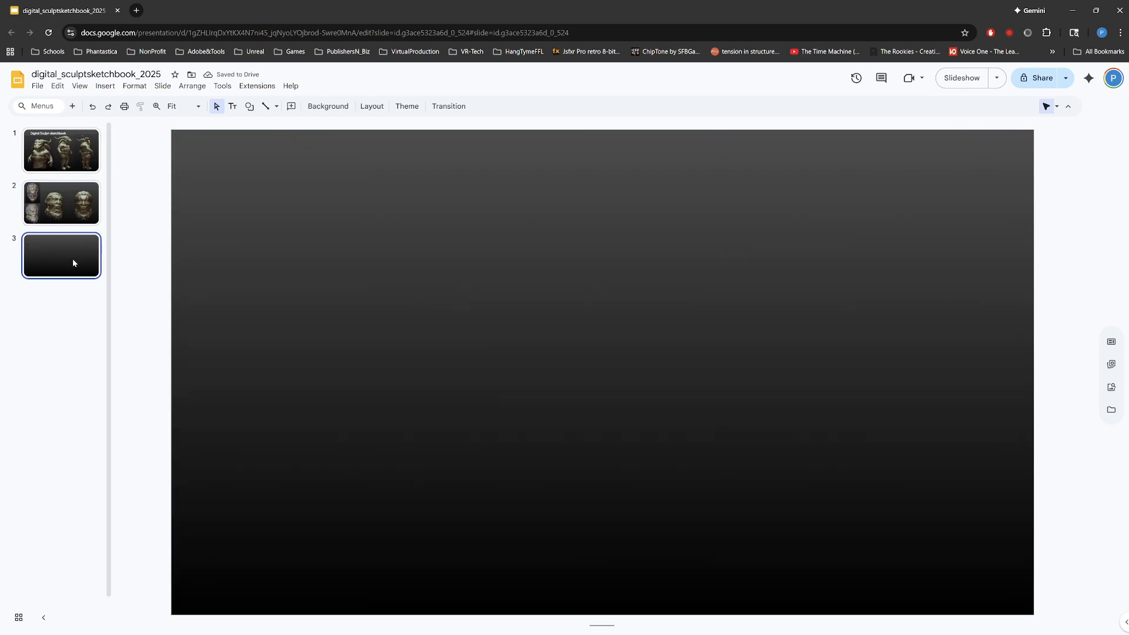
{"action": "left_click", "coordinate": [84, 162]}
{"action": "left_click", "coordinate": [80, 188]}
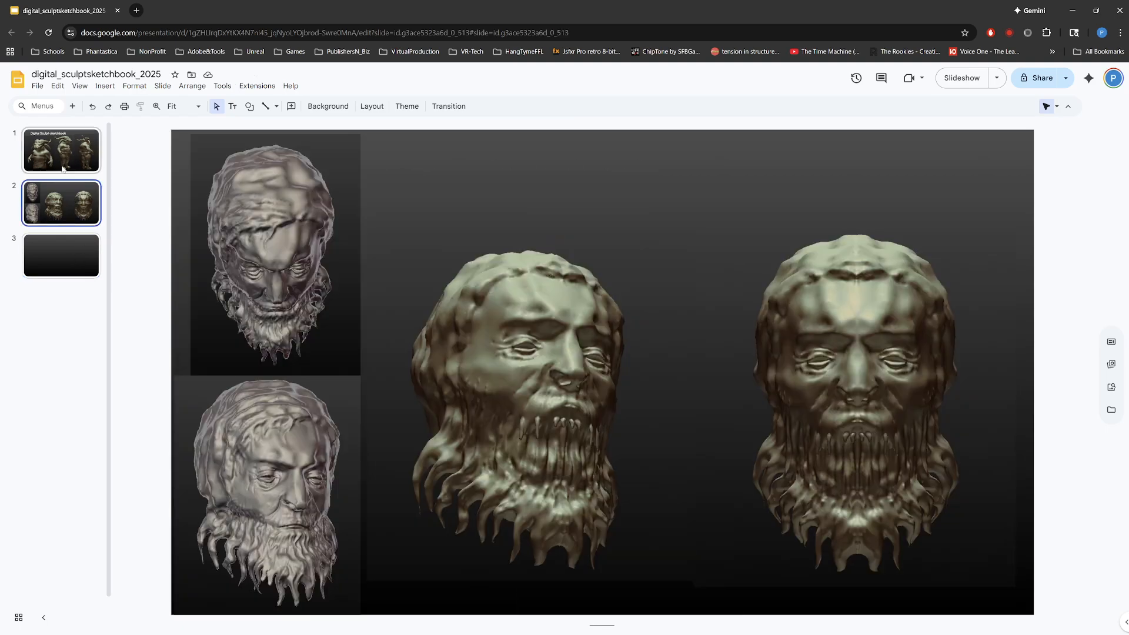
{"action": "left_click", "coordinate": [65, 156]}
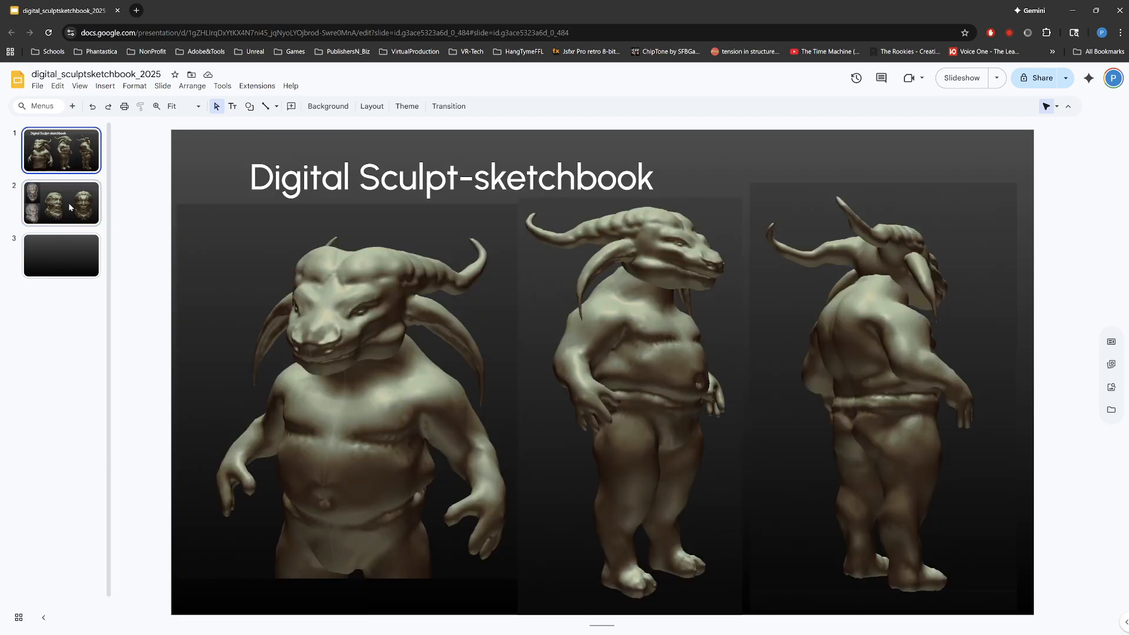
{"action": "left_click", "coordinate": [69, 201]}
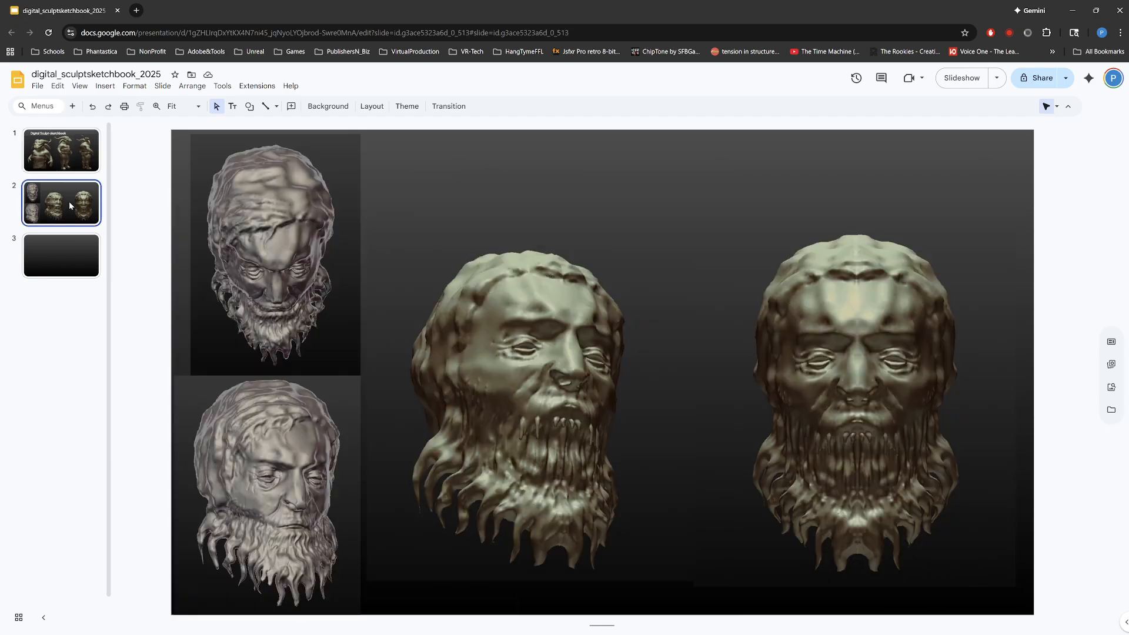
Step: With slide 3 open, switch to File Explorer and select Screenshot 2025-09-22 101732.png in the renders_screencaps folder
{"action": "left_click", "coordinate": [61, 263]}
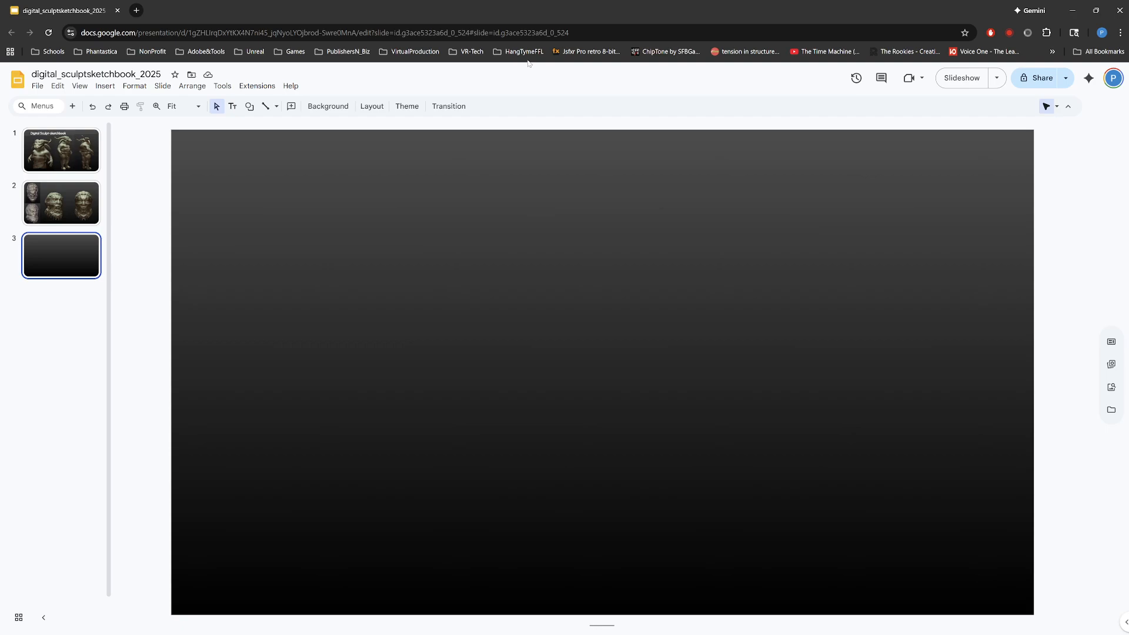
{"action": "key", "text": "alt+Tab"}
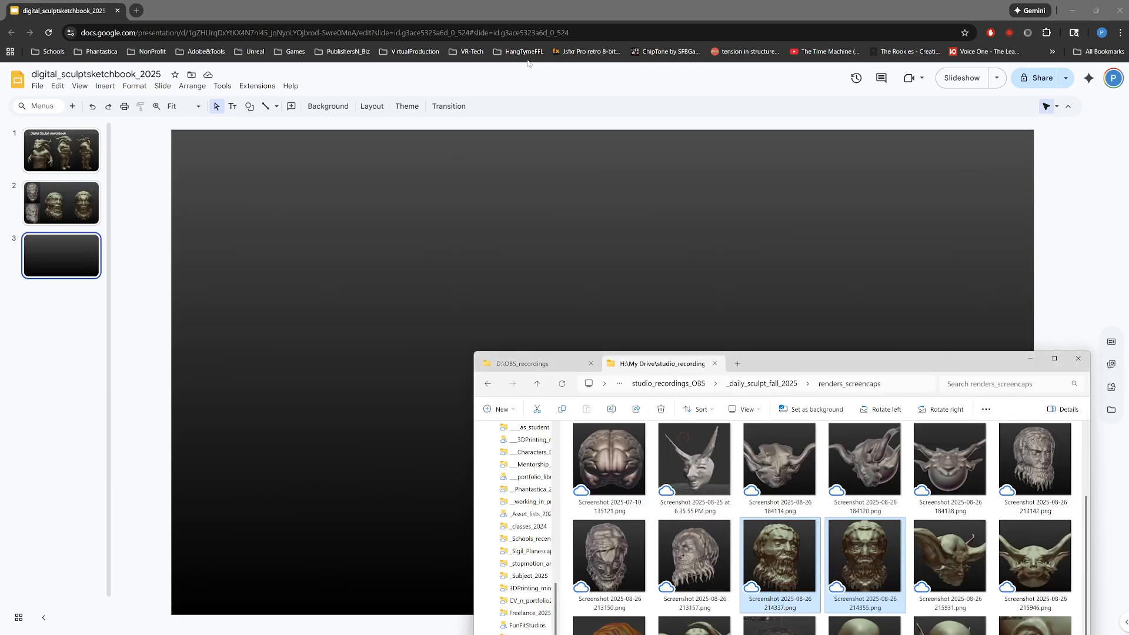
{"action": "left_click_drag", "start_coordinate": [830, 361], "coordinate": [84, 160]}
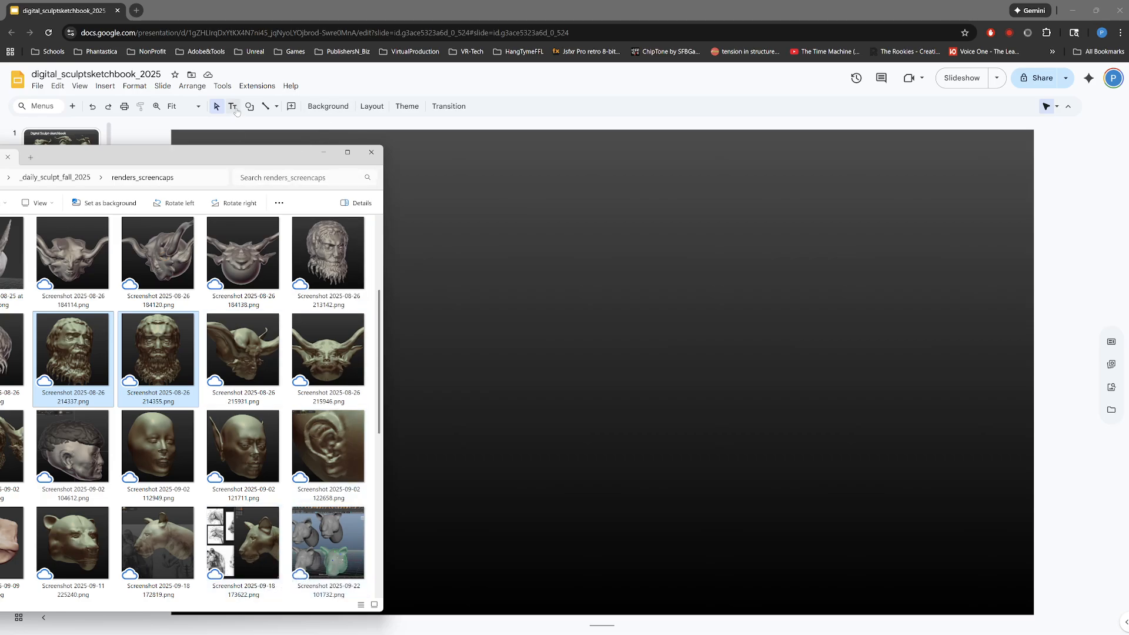
{"action": "left_click_drag", "start_coordinate": [230, 162], "coordinate": [711, 95]}
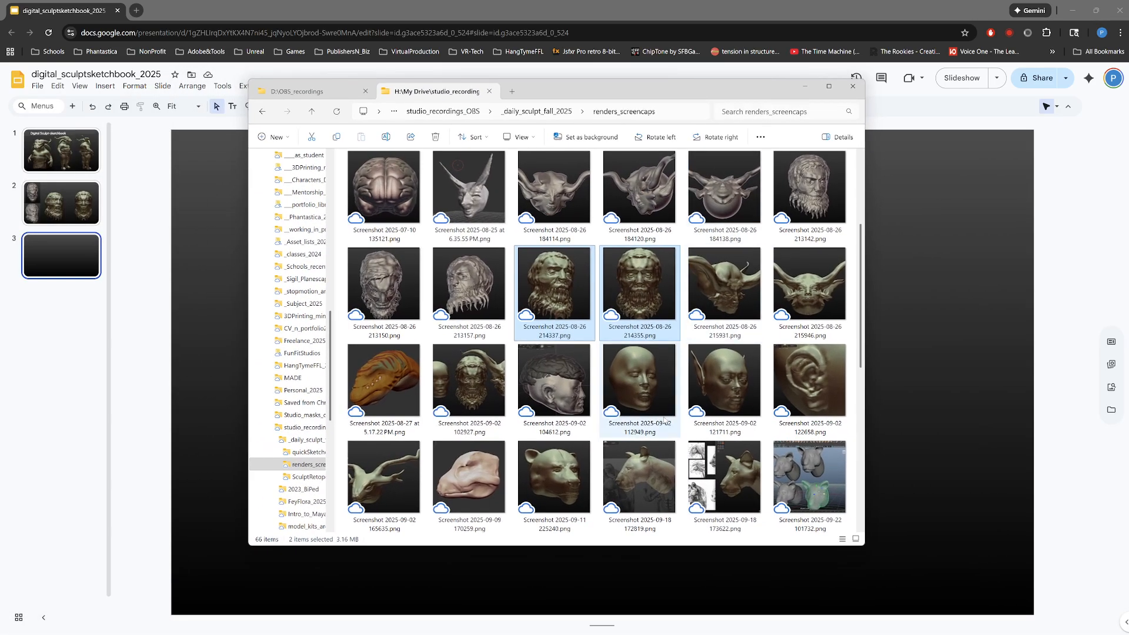
{"action": "scroll", "coordinate": [695, 360], "scroll_direction": "down", "scroll_amount": 2}
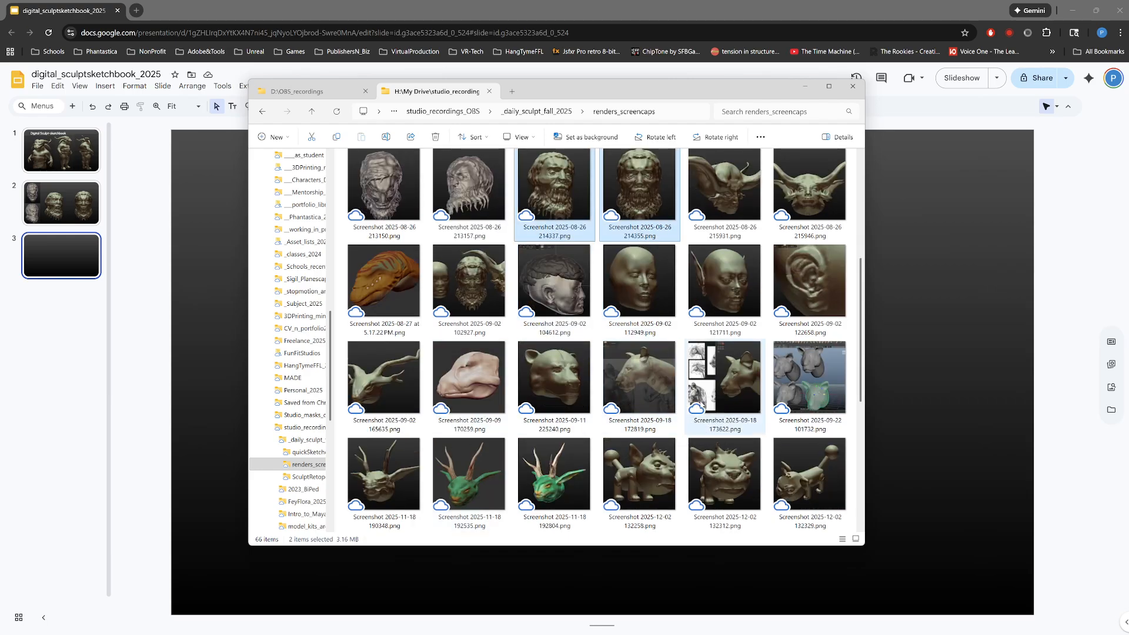
{"action": "scroll", "coordinate": [700, 362], "scroll_direction": "up", "scroll_amount": 2}
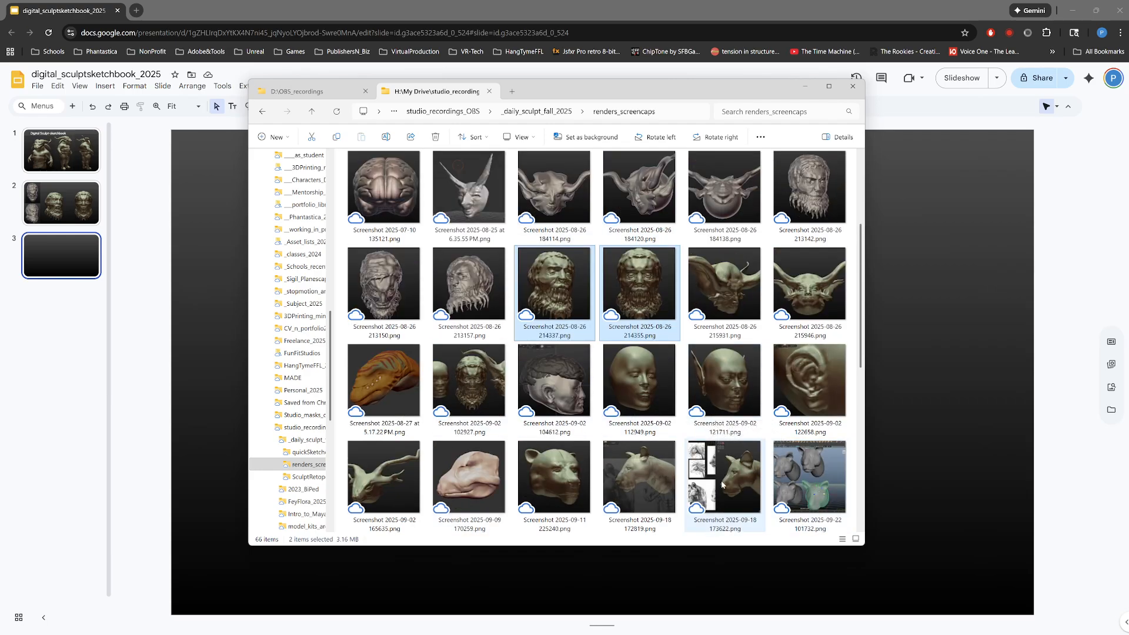
{"action": "left_click", "coordinate": [822, 482]}
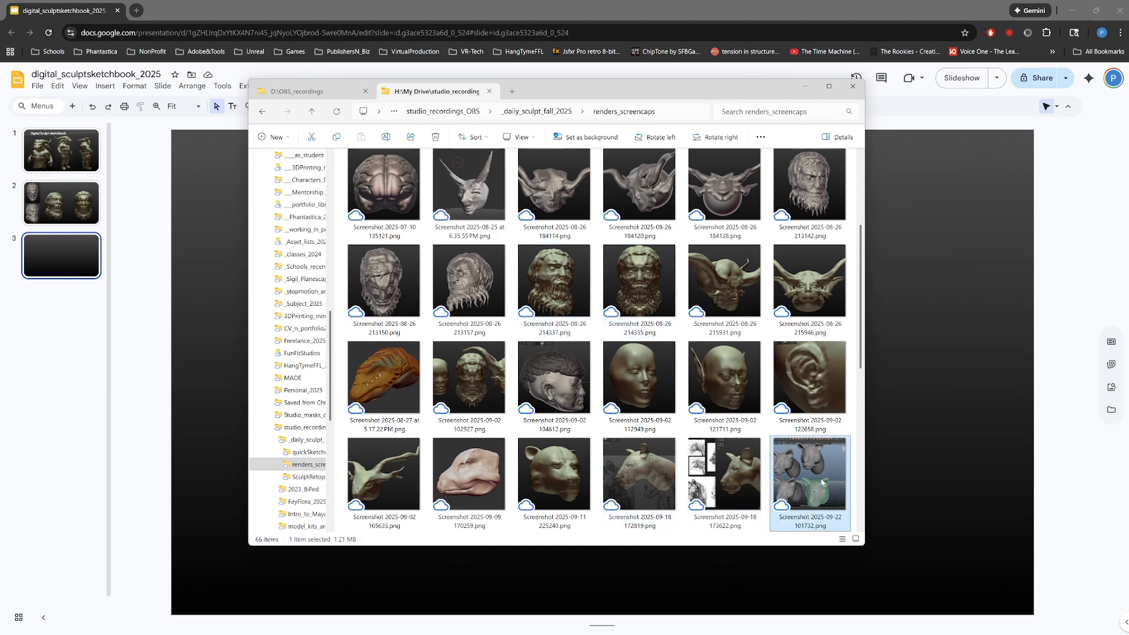
Step: Add Screenshot 2025-09-18 173622.png to the file selection and insert both screenshots on slide 3
{"action": "scroll", "coordinate": [751, 442], "scroll_direction": "down", "scroll_amount": 10}
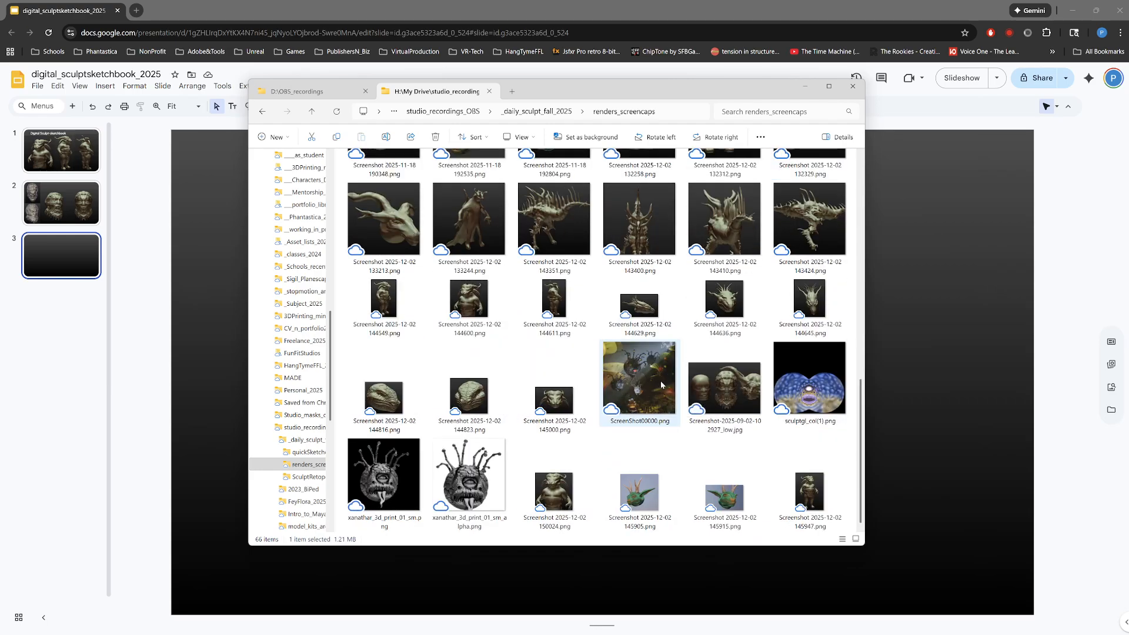
{"action": "scroll", "coordinate": [707, 416], "scroll_direction": "up", "scroll_amount": 10}
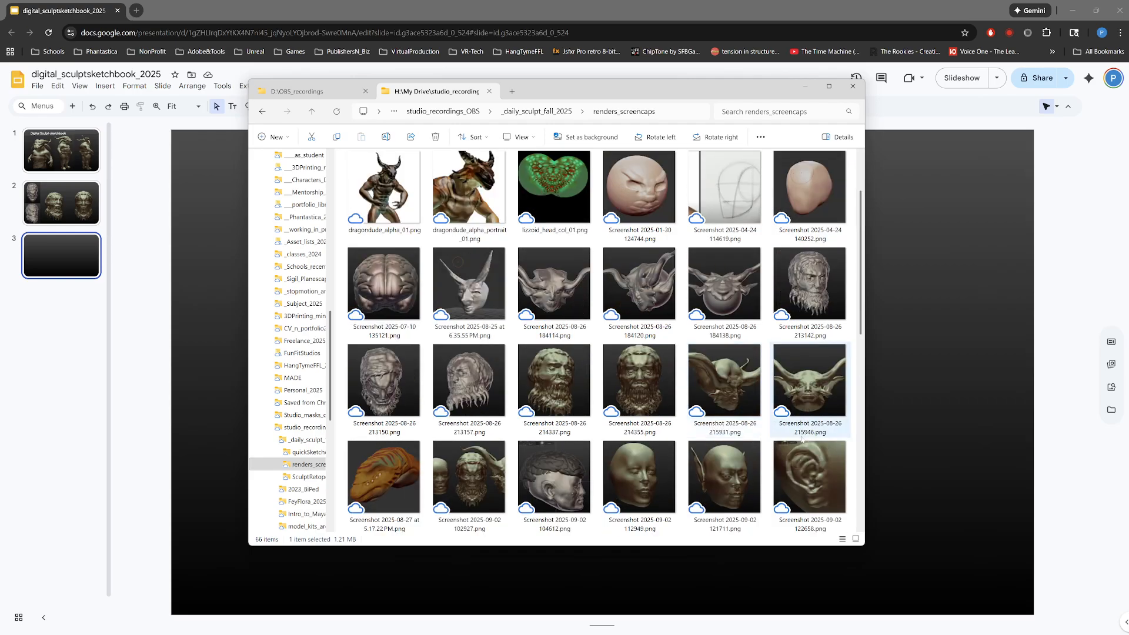
{"action": "scroll", "coordinate": [781, 386], "scroll_direction": "down", "scroll_amount": 5}
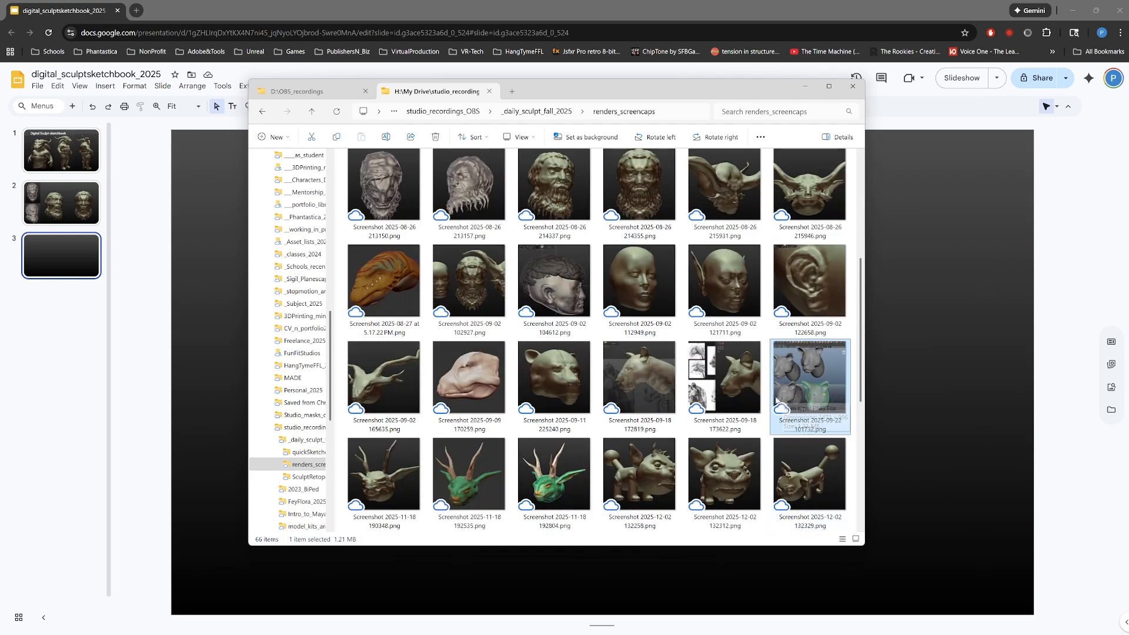
{"action": "left_click", "coordinate": [716, 381], "text": "ctrl"}
{"action": "left_click_drag", "start_coordinate": [722, 89], "coordinate": [431, 123]}
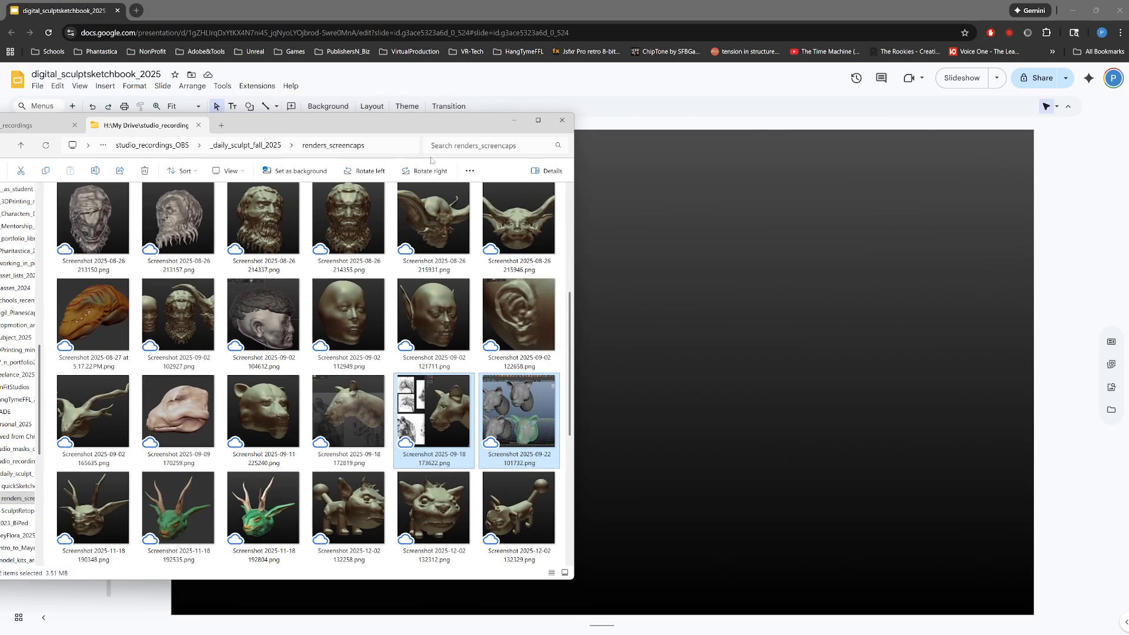
{"action": "left_click_drag", "start_coordinate": [447, 418], "coordinate": [706, 357]}
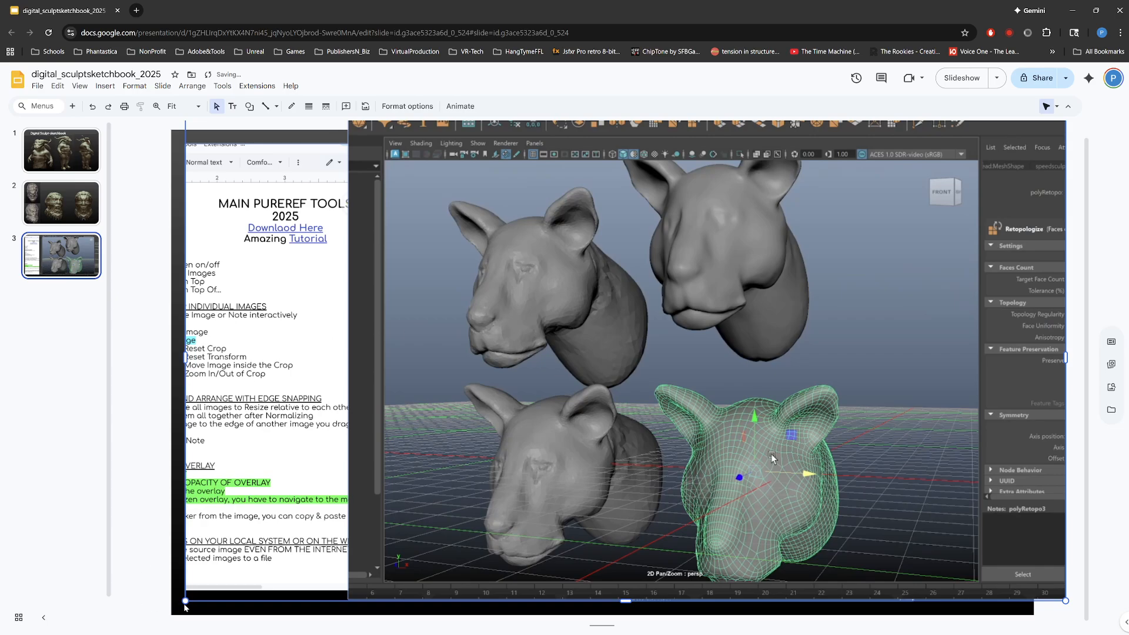
Step: Shrink both inserted screenshots together and spread them apart, with the four gray animal heads against the slide's right edge
{"action": "left_click_drag", "start_coordinate": [186, 600], "coordinate": [387, 488]}
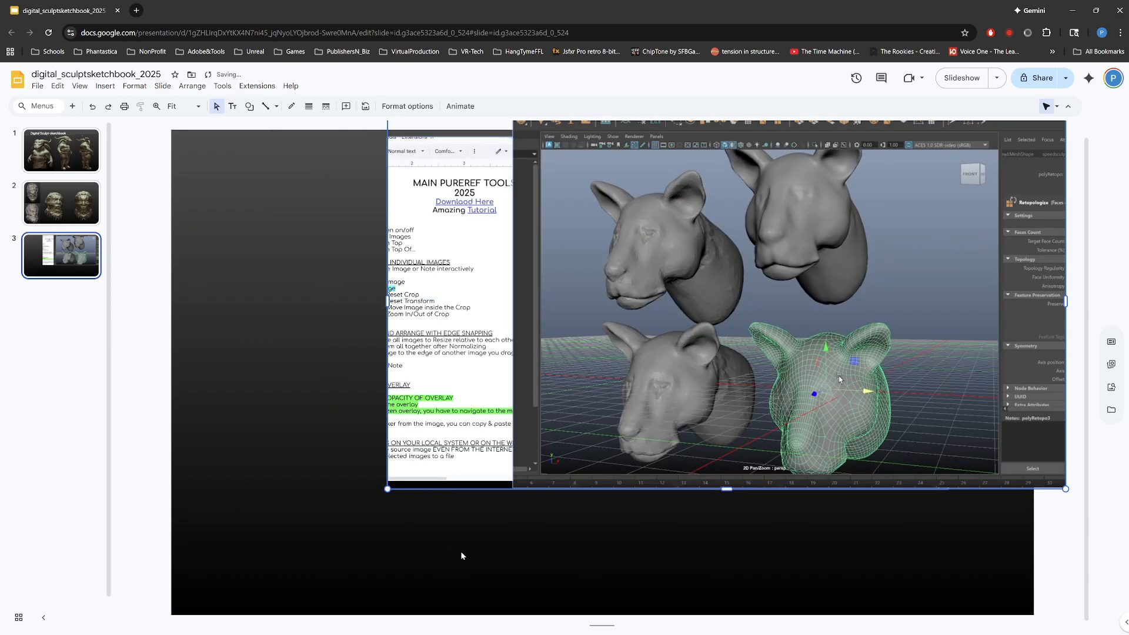
{"action": "left_click_drag", "start_coordinate": [437, 395], "coordinate": [226, 395]}
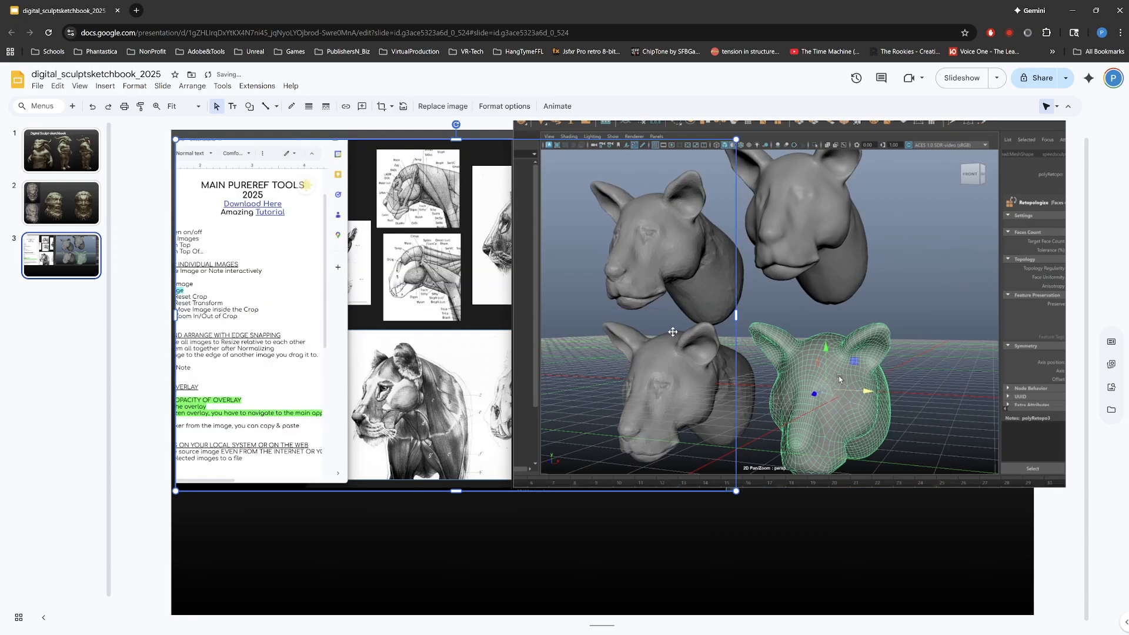
{"action": "left_click_drag", "start_coordinate": [673, 332], "coordinate": [628, 398]}
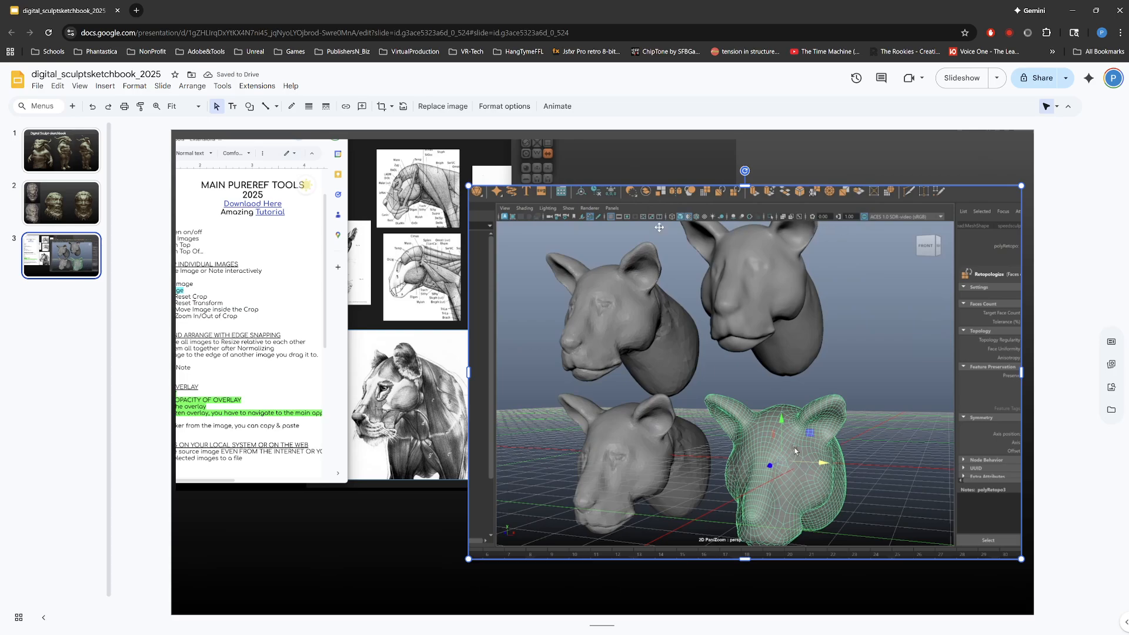
{"action": "left_click_drag", "start_coordinate": [661, 277], "coordinate": [674, 275]}
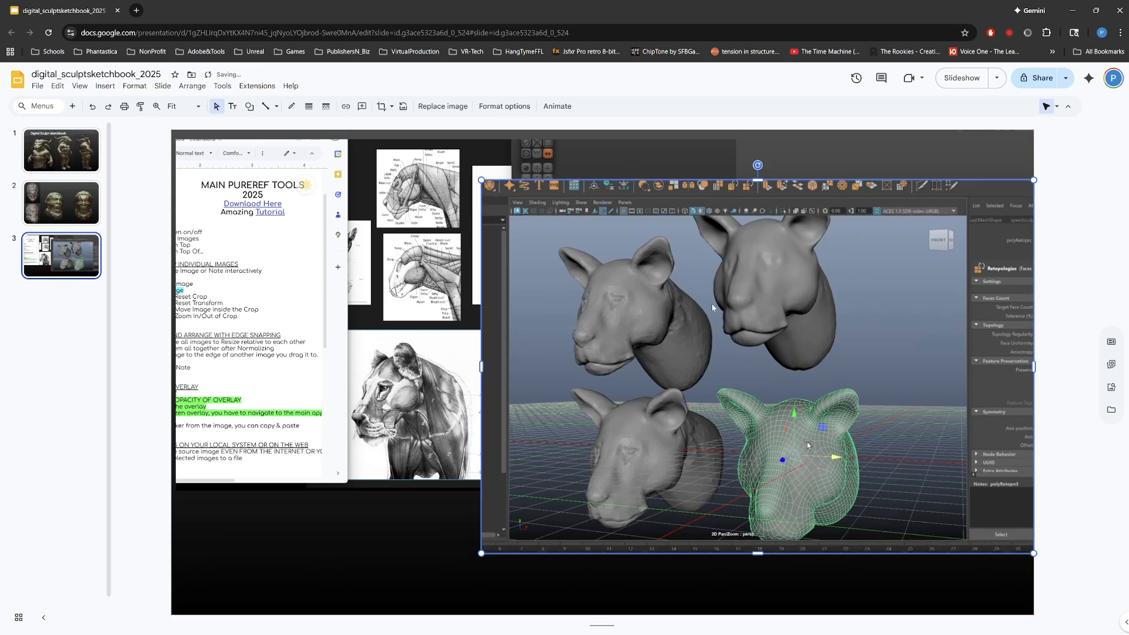
Step: Crop the software interface from around the four gray animal heads and move the image toward the slide's upper right
{"action": "double_click", "coordinate": [767, 355]}
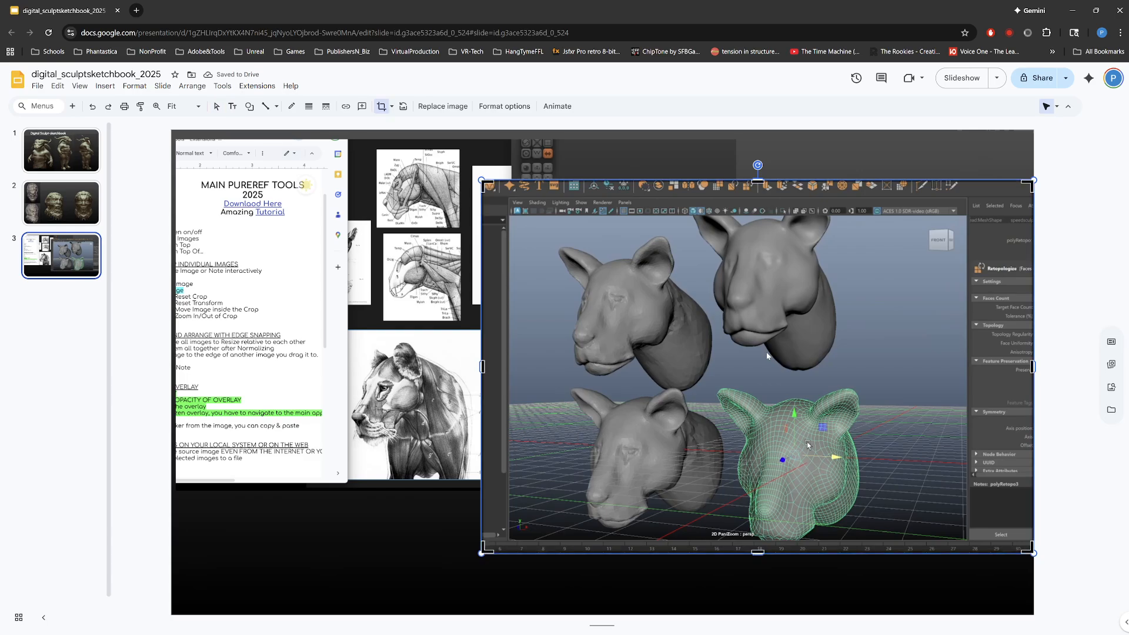
{"action": "left_click_drag", "start_coordinate": [484, 183], "coordinate": [542, 222]}
{"action": "left_click_drag", "start_coordinate": [1030, 545], "coordinate": [891, 538]}
{"action": "key", "text": "Return"}
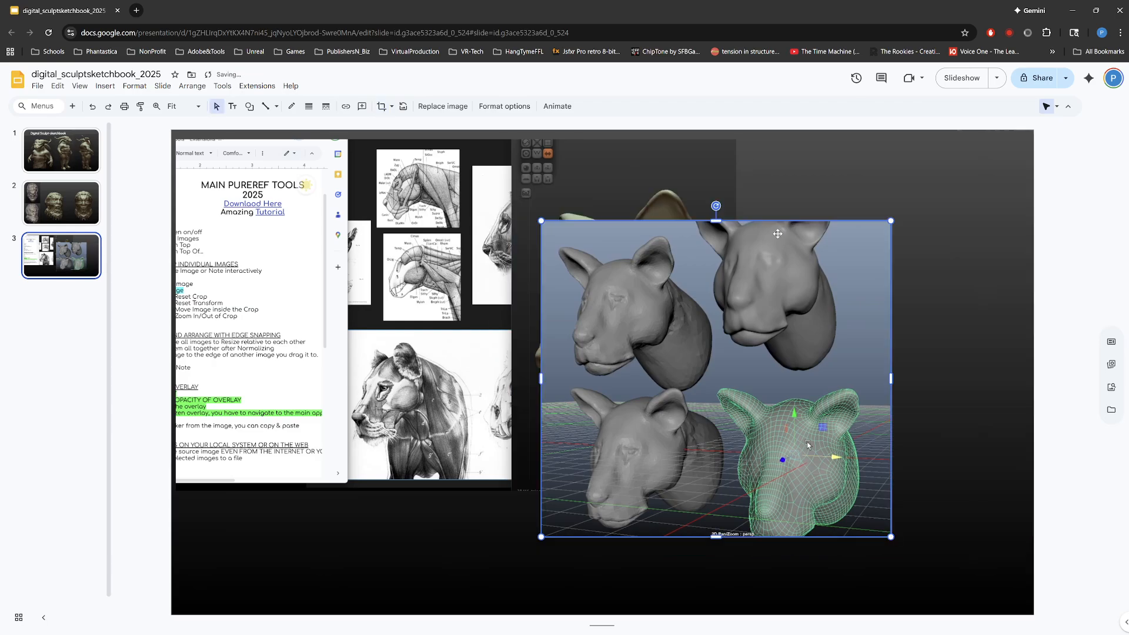
{"action": "left_click", "coordinate": [937, 258]}
{"action": "left_click_drag", "start_coordinate": [753, 342], "coordinate": [879, 295]}
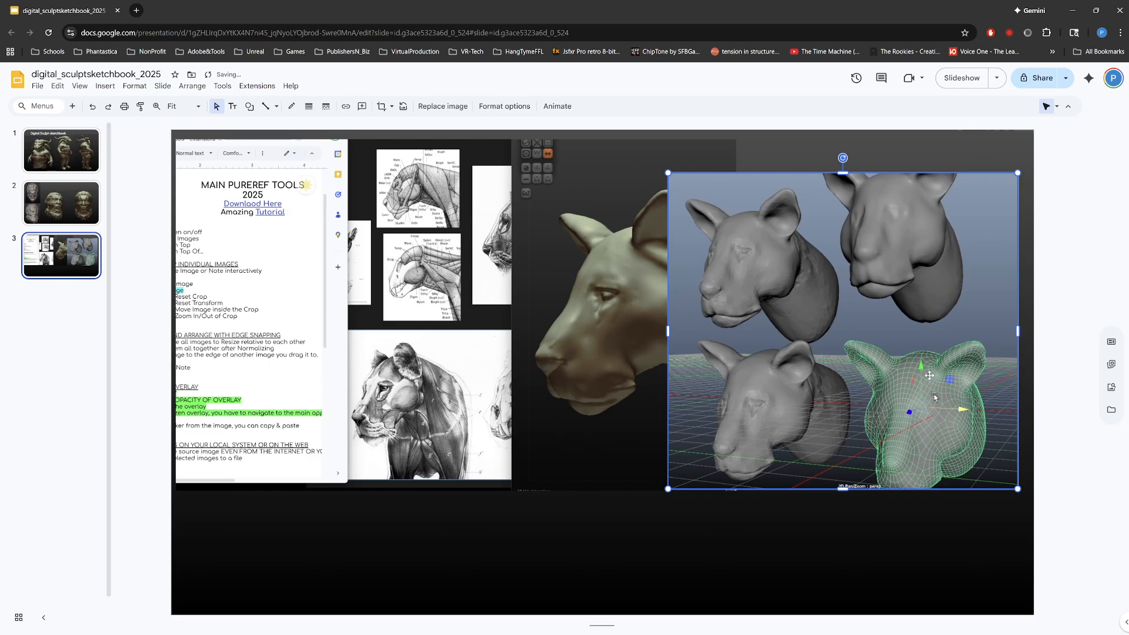
Step: Reposition the lioness reference screenshot and crop the PureRef notes document from its left side
{"action": "left_click_drag", "start_coordinate": [419, 263], "coordinate": [508, 337]}
{"action": "left_click_drag", "start_coordinate": [637, 363], "coordinate": [527, 317]}
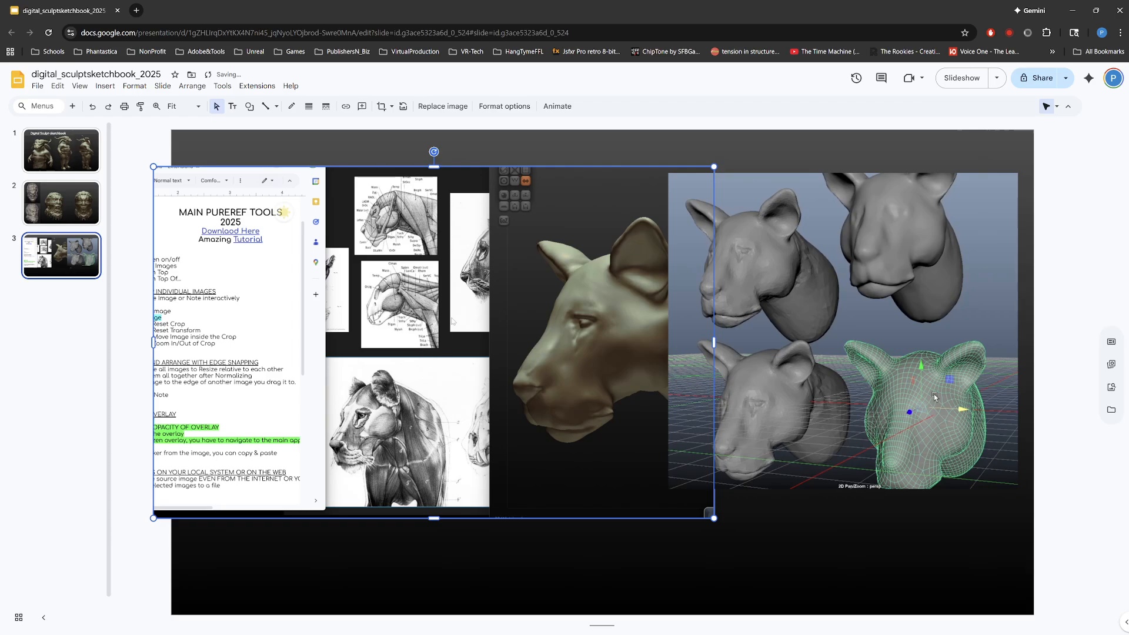
{"action": "left_click_drag", "start_coordinate": [453, 322], "coordinate": [607, 393]}
{"action": "double_click", "coordinate": [523, 374]}
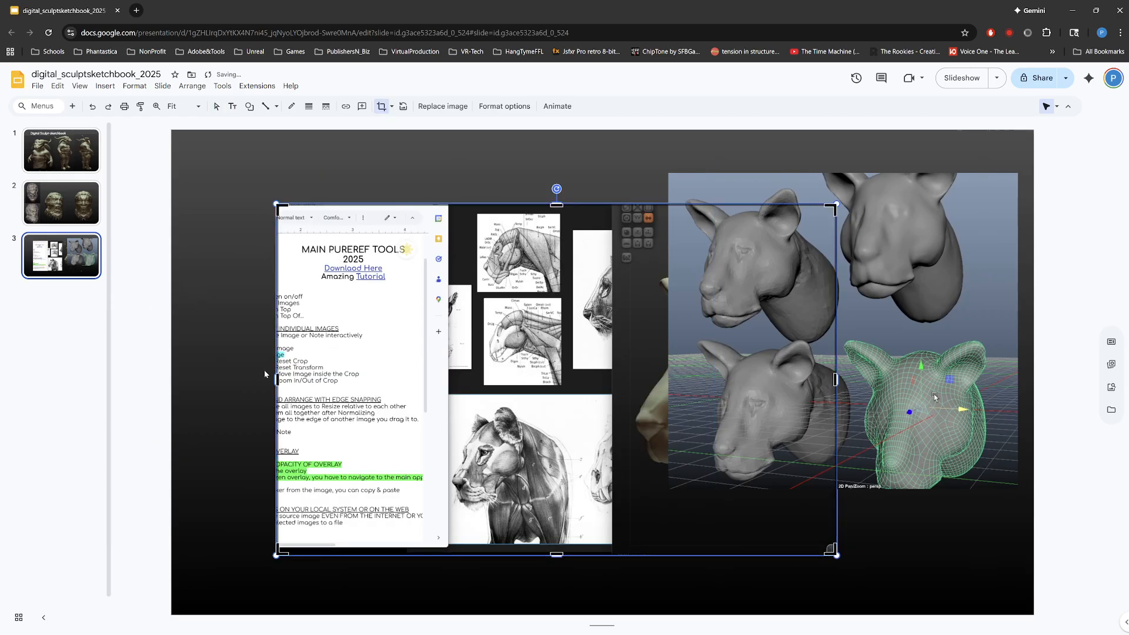
{"action": "left_click_drag", "start_coordinate": [277, 379], "coordinate": [450, 380]}
{"action": "key", "text": "Return"}
Step: Place the reference screenshot and the four-heads image side by side with aligned tops, and enlarge the four-heads image to matching height
{"action": "left_click_drag", "start_coordinate": [549, 354], "coordinate": [300, 335]}
{"action": "left_click", "coordinate": [732, 351]}
{"action": "left_click_drag", "start_coordinate": [731, 351], "coordinate": [665, 362]}
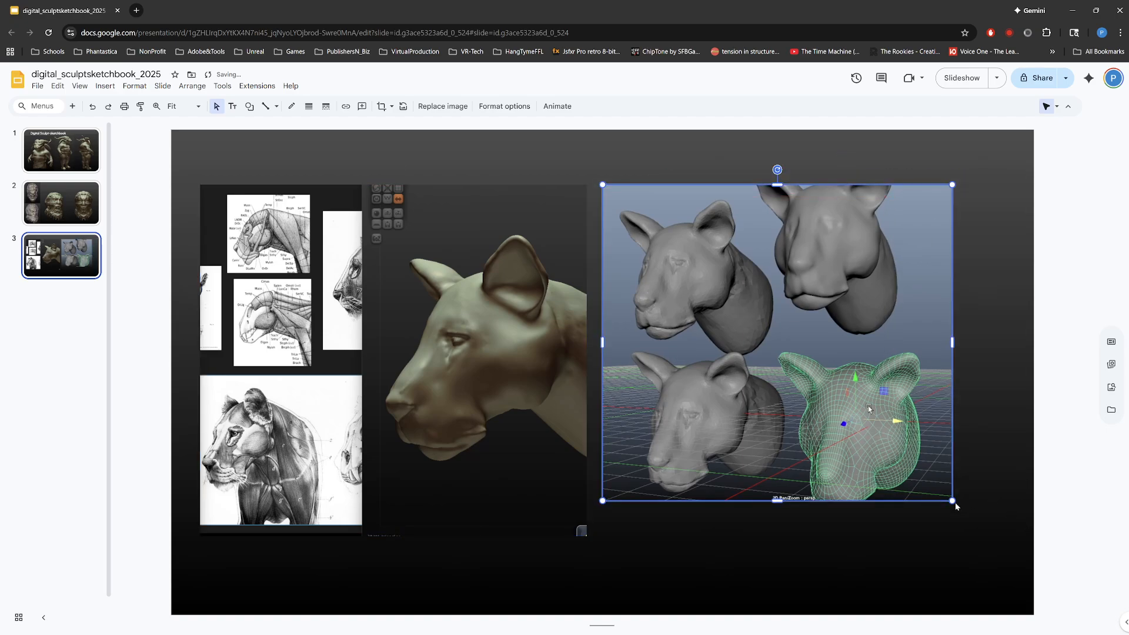
{"action": "left_click_drag", "start_coordinate": [952, 500], "coordinate": [991, 536]}
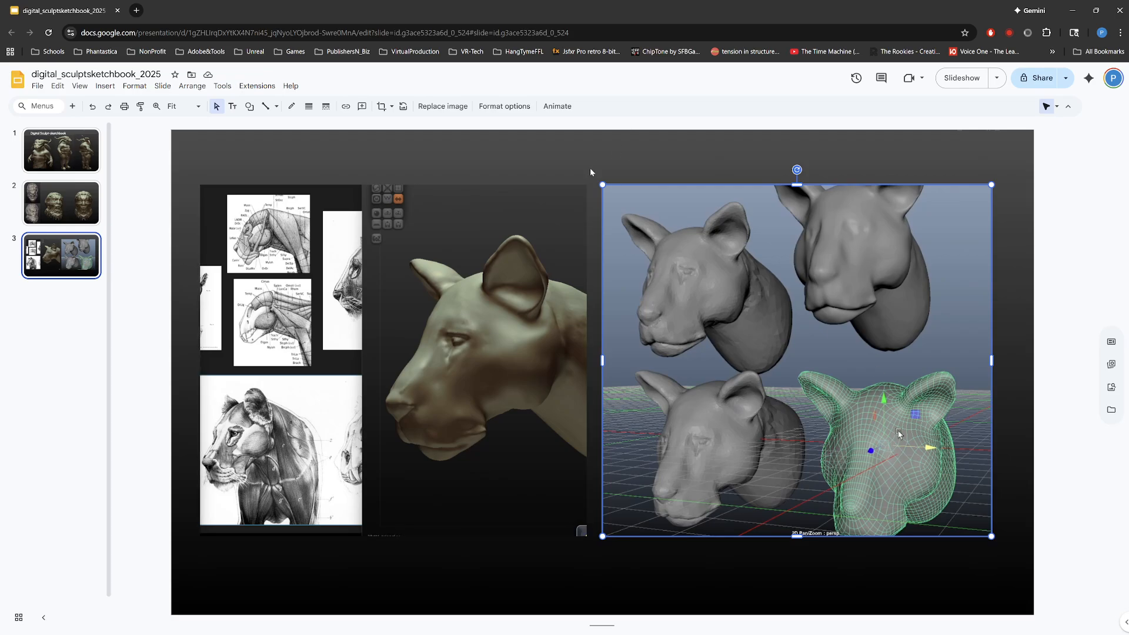
Step: Duplicate the lioness-head slide and delete both images from the copy, leaving an empty fourth slide
{"action": "left_click", "coordinate": [68, 202]}
{"action": "left_click", "coordinate": [77, 249]}
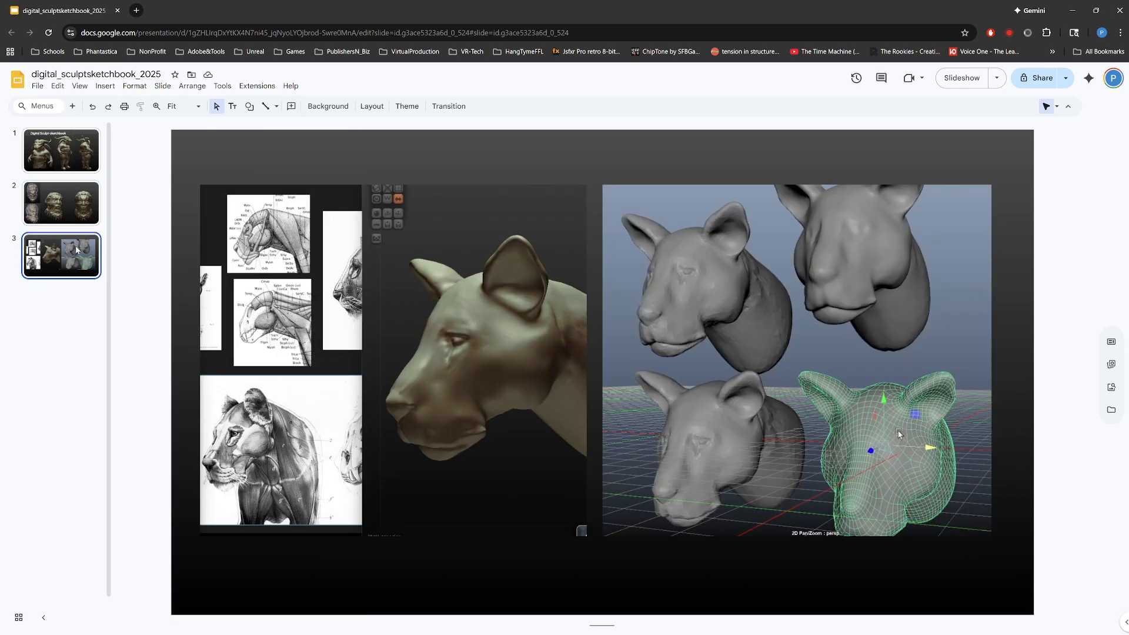
{"action": "key", "text": "ctrl+d"}
{"action": "left_click_drag", "start_coordinate": [272, 167], "coordinate": [673, 337]}
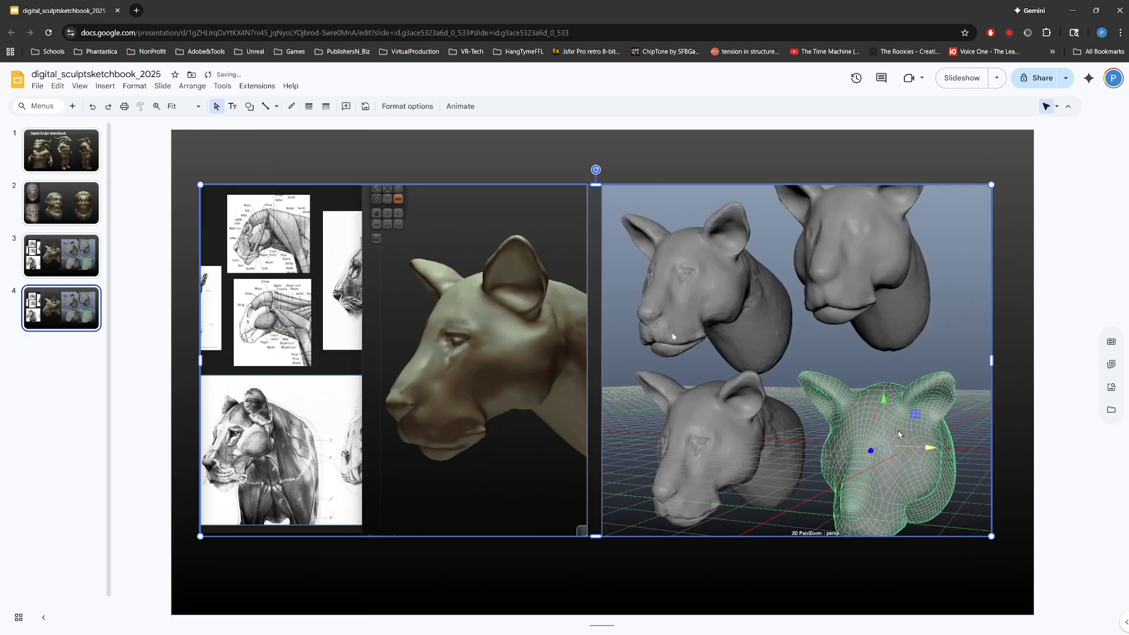
{"action": "key", "text": "Delete"}
{"action": "key", "text": "alt+Tab"}
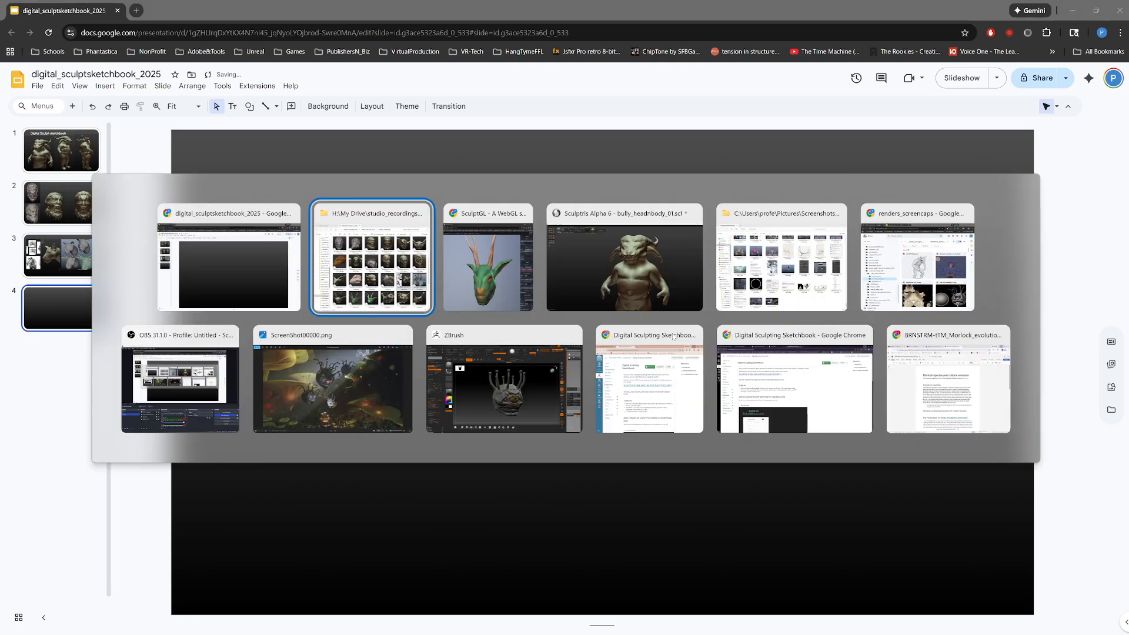
{"action": "scroll", "coordinate": [376, 392], "scroll_direction": "down", "scroll_amount": 4}
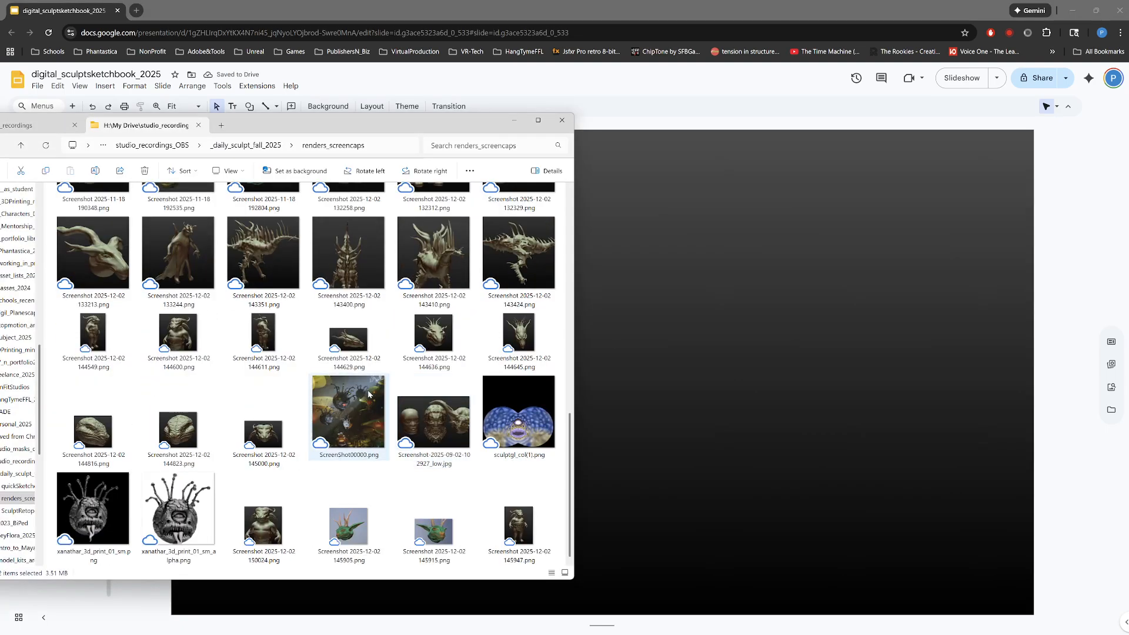
{"action": "scroll", "coordinate": [371, 392], "scroll_direction": "up", "scroll_amount": 4}
{"action": "left_click", "coordinate": [108, 514]}
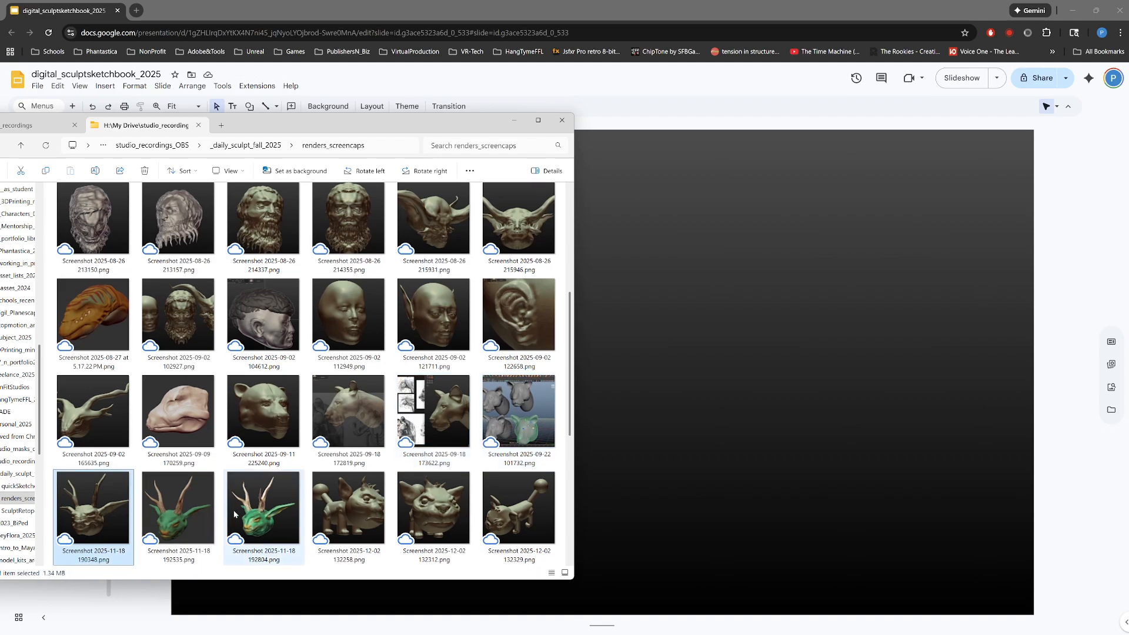
{"action": "left_click", "coordinate": [255, 511], "text": "ctrl"}
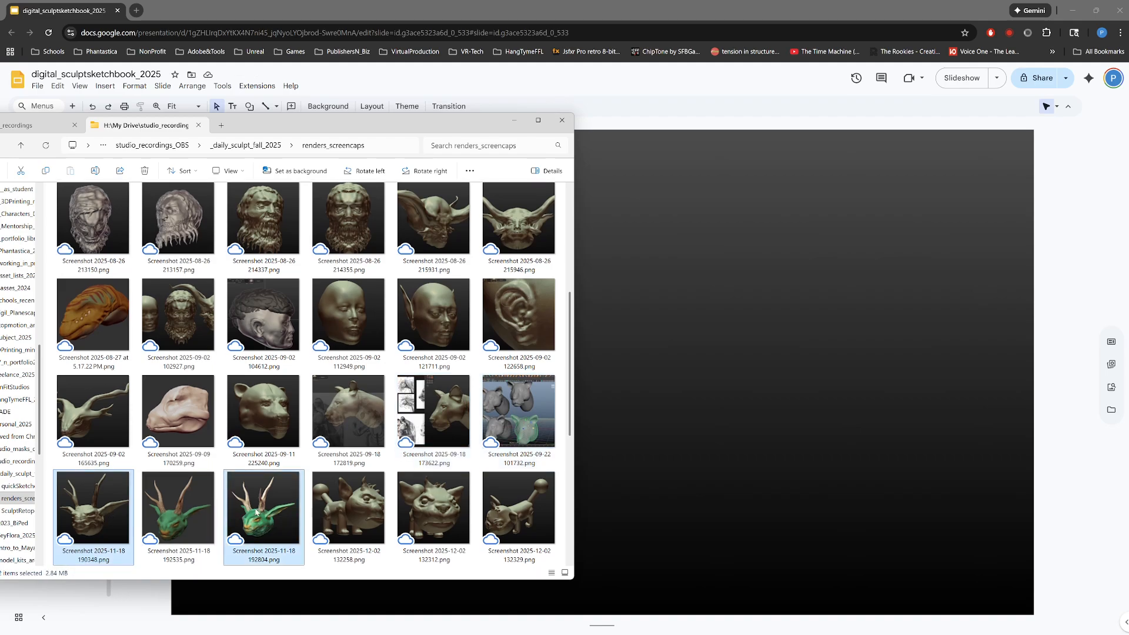
{"action": "left_click_drag", "start_coordinate": [255, 511], "coordinate": [754, 365]}
{"action": "key", "text": "Escape"}
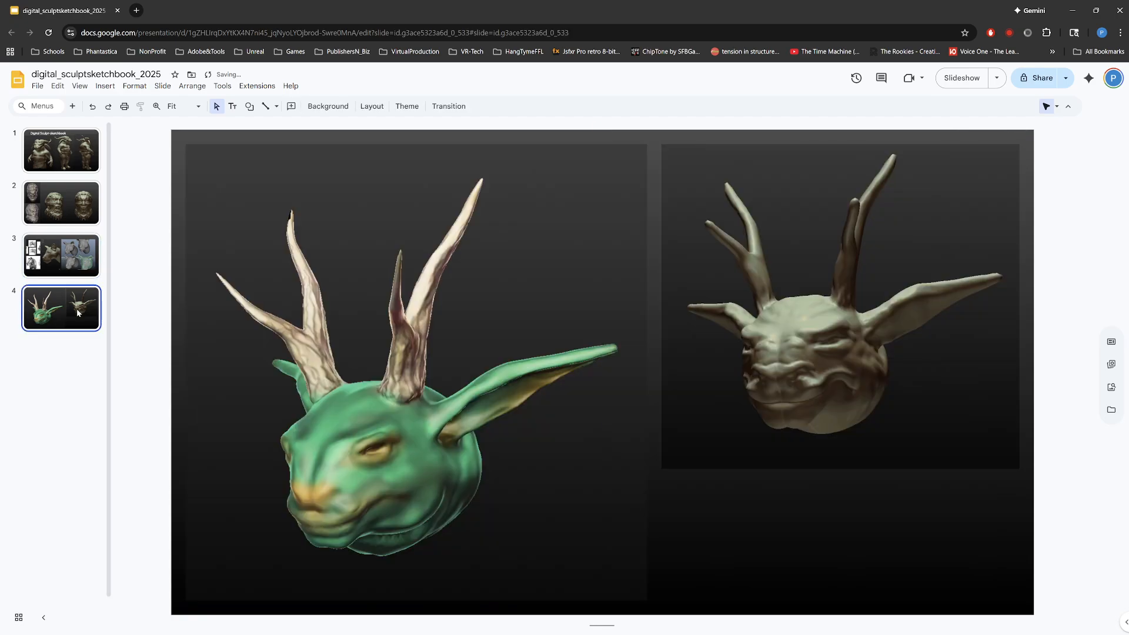
Step: Duplicate the horned-head slide and delete both images from the copy, leaving an empty fifth slide
{"action": "key", "text": "ctrl+d"}
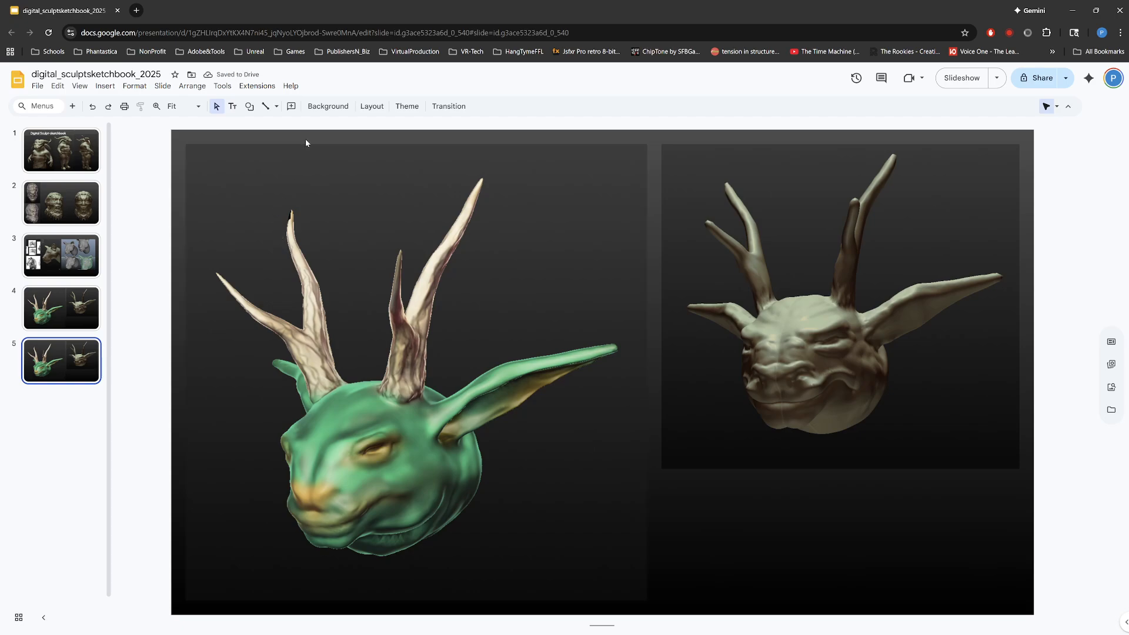
{"action": "left_click_drag", "start_coordinate": [305, 140], "coordinate": [699, 345]}
{"action": "key", "text": "Delete"}
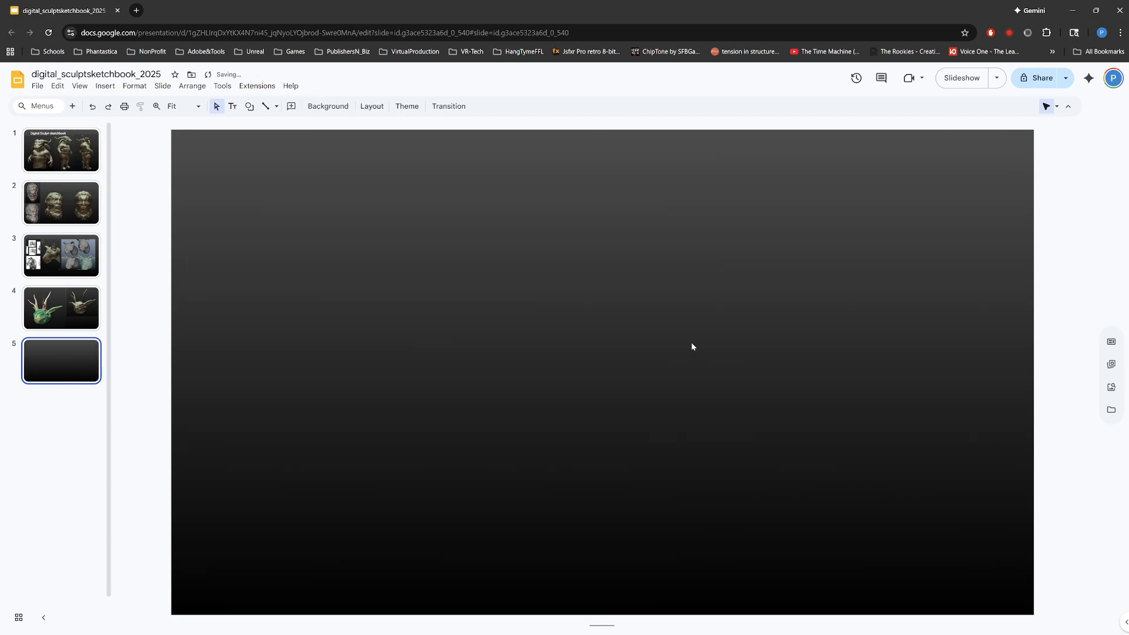
Step: Look through the renders_screencaps folder for sculpt screenshots suited to the empty fifth slide
{"action": "key", "text": "alt+Tab"}
{"action": "left_click_drag", "start_coordinate": [438, 121], "coordinate": [882, 106]}
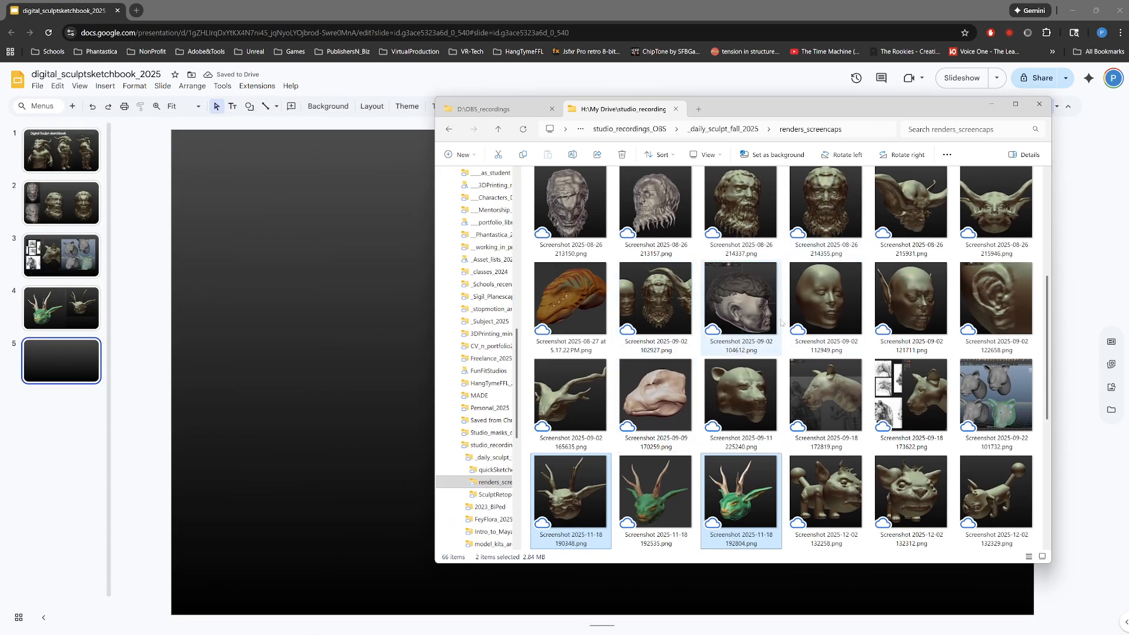
{"action": "scroll", "coordinate": [676, 329], "scroll_direction": "up", "scroll_amount": 5}
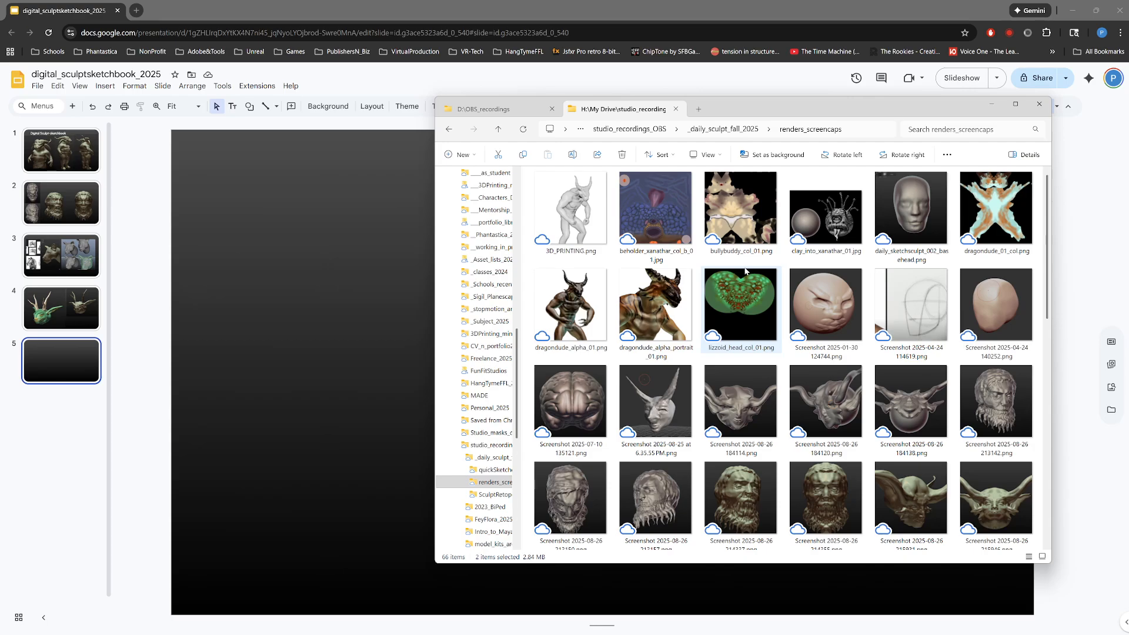
{"action": "scroll", "coordinate": [764, 294], "scroll_direction": "down", "scroll_amount": 10}
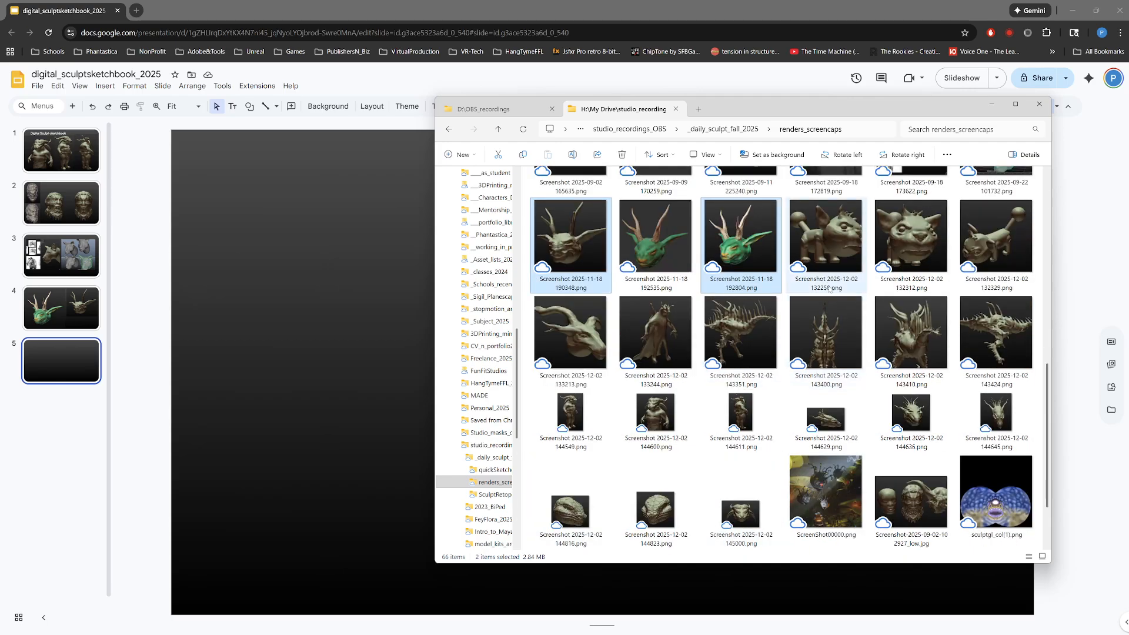
{"action": "scroll", "coordinate": [823, 312], "scroll_direction": "up", "scroll_amount": 5}
{"action": "scroll", "coordinate": [828, 353], "scroll_direction": "down", "scroll_amount": 1}
{"action": "scroll", "coordinate": [850, 300], "scroll_direction": "up", "scroll_amount": 3}
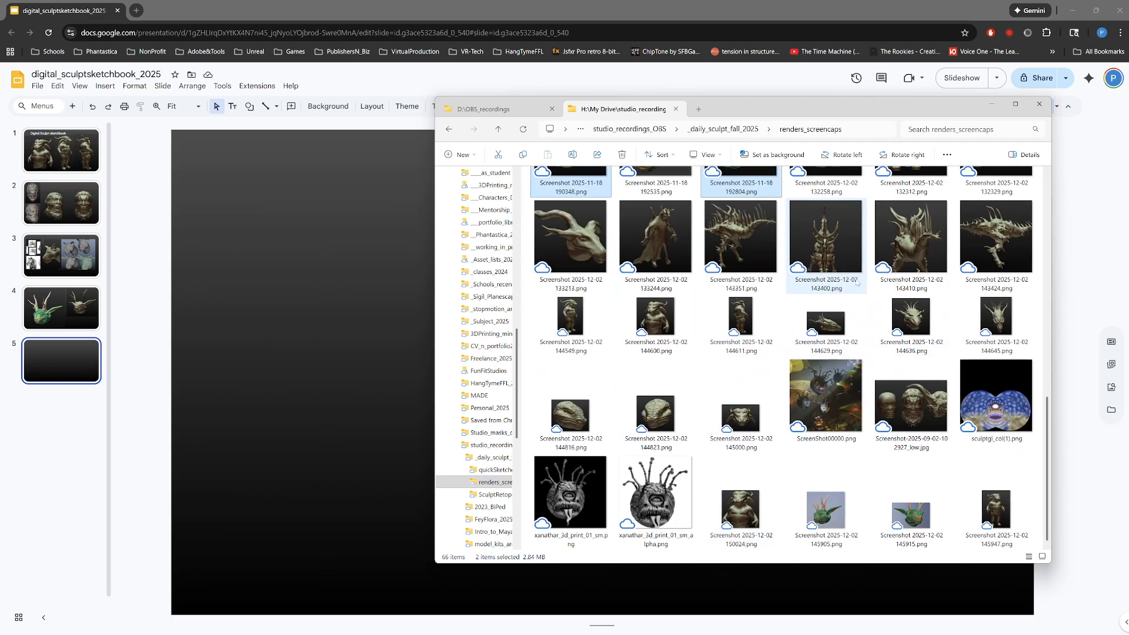
{"action": "scroll", "coordinate": [835, 317], "scroll_direction": "down", "scroll_amount": 3}
{"action": "scroll", "coordinate": [817, 348], "scroll_direction": "down", "scroll_amount": 2}
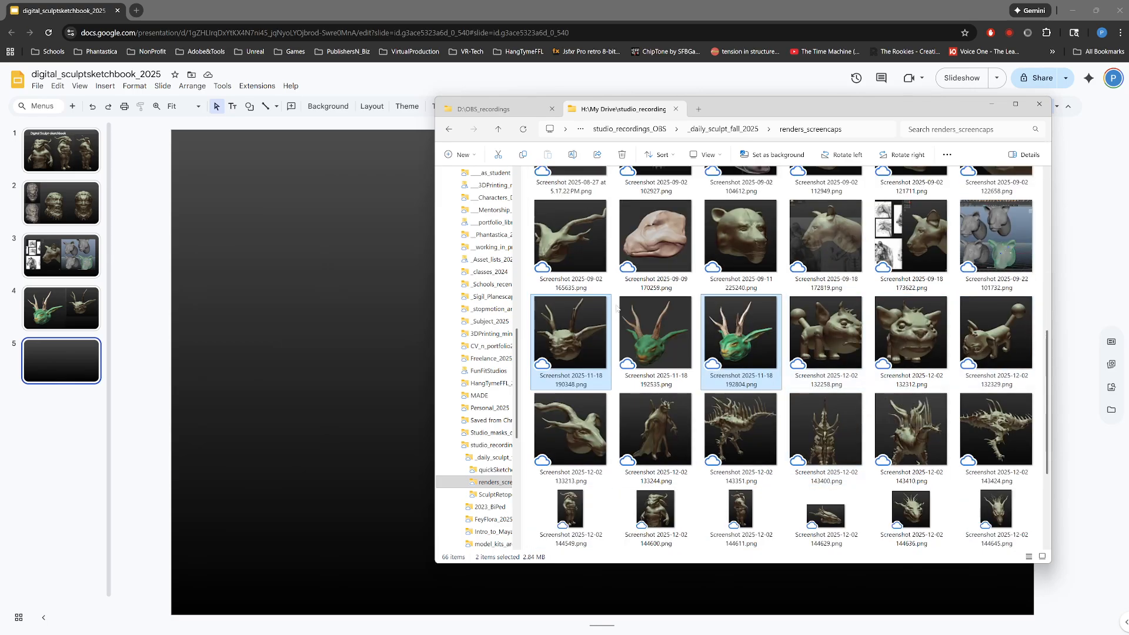
{"action": "scroll", "coordinate": [647, 376], "scroll_direction": "down", "scroll_amount": 3}
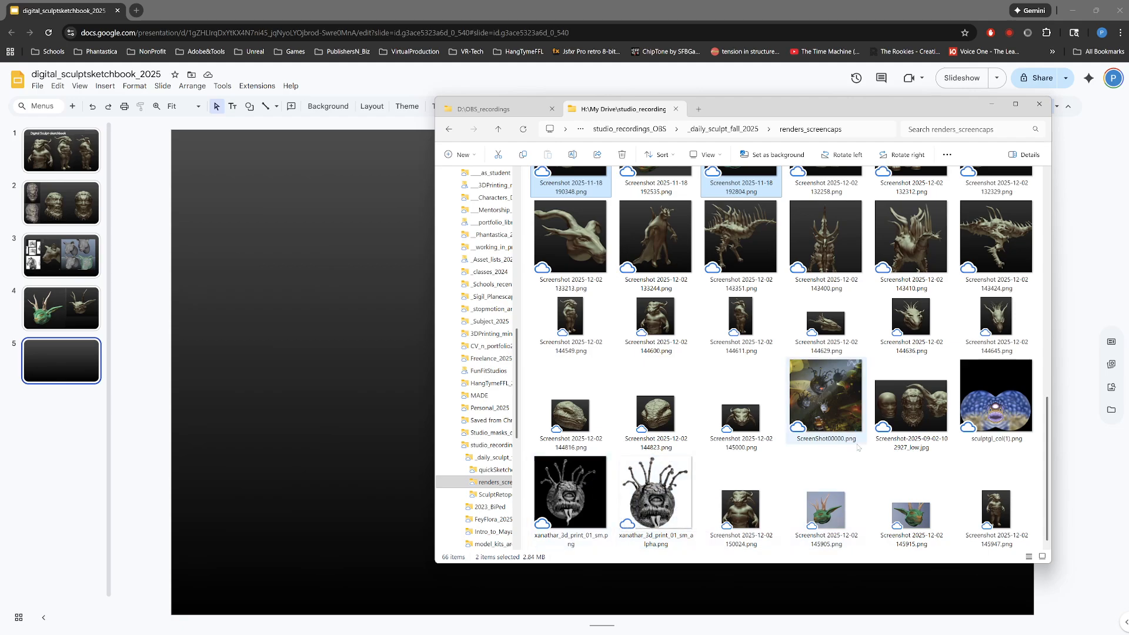
{"action": "scroll", "coordinate": [856, 459], "scroll_direction": "up", "scroll_amount": 2}
{"action": "scroll", "coordinate": [888, 457], "scroll_direction": "down", "scroll_amount": 3}
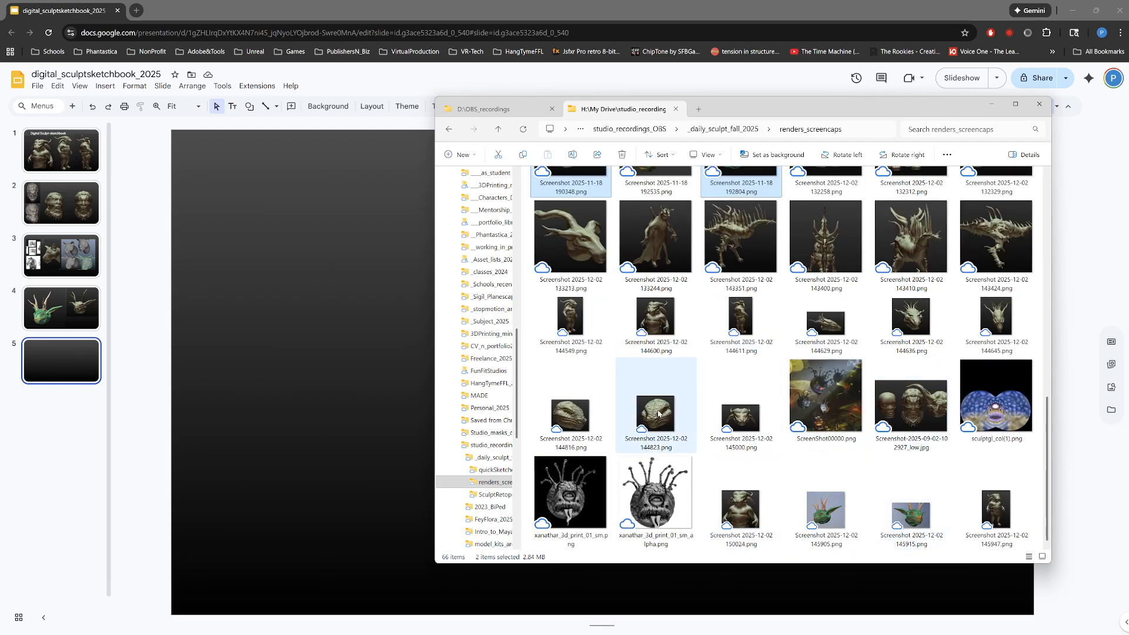
{"action": "left_click", "coordinate": [654, 411]}
{"action": "left_click_drag", "start_coordinate": [638, 422], "coordinate": [361, 351]}
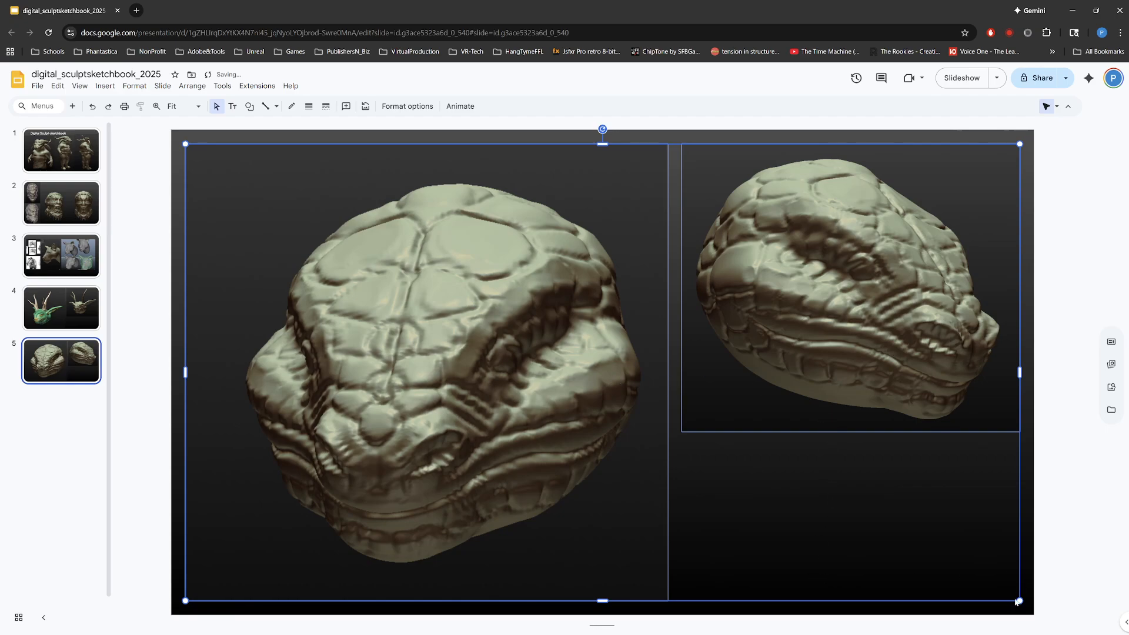
{"action": "left_click_drag", "start_coordinate": [1015, 601], "coordinate": [646, 402]}
{"action": "left_click", "coordinate": [625, 364]}
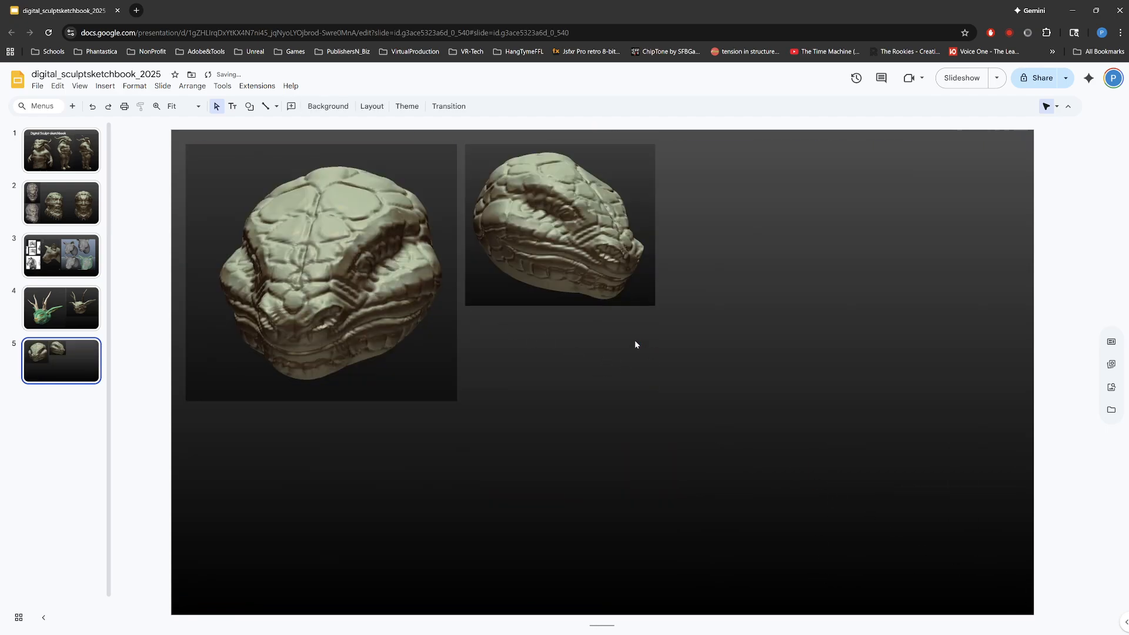
Step: Stack the two reptile heads along the slide's left side and resize both to the same width
{"action": "left_click_drag", "start_coordinate": [525, 208], "coordinate": [246, 466]}
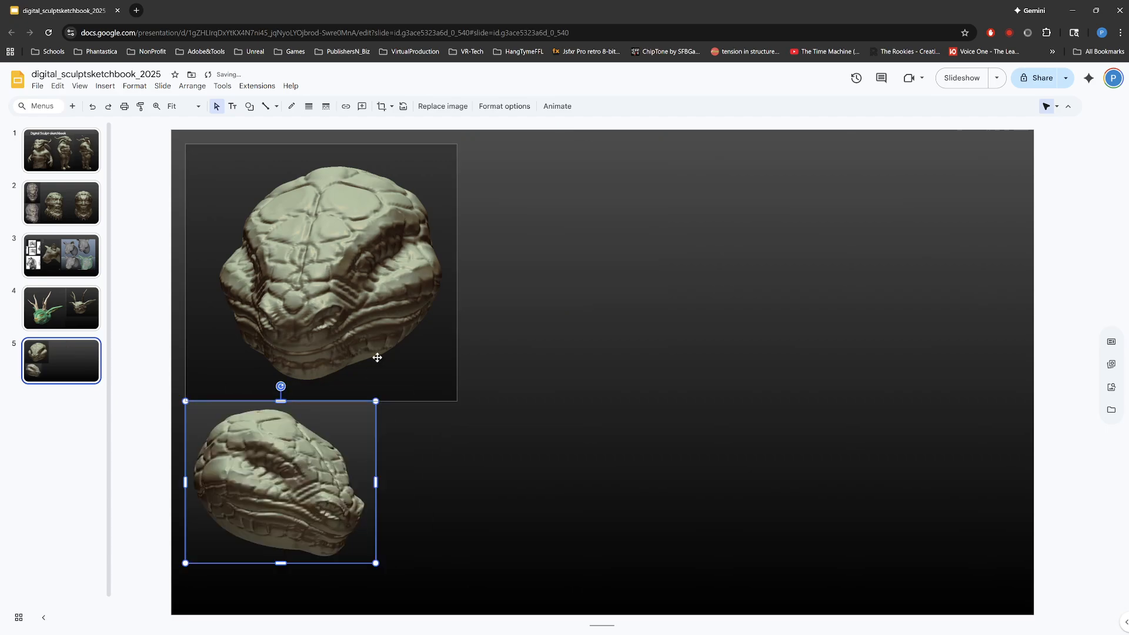
{"action": "left_click", "coordinate": [452, 392]}
{"action": "left_click_drag", "start_coordinate": [458, 402], "coordinate": [415, 361]}
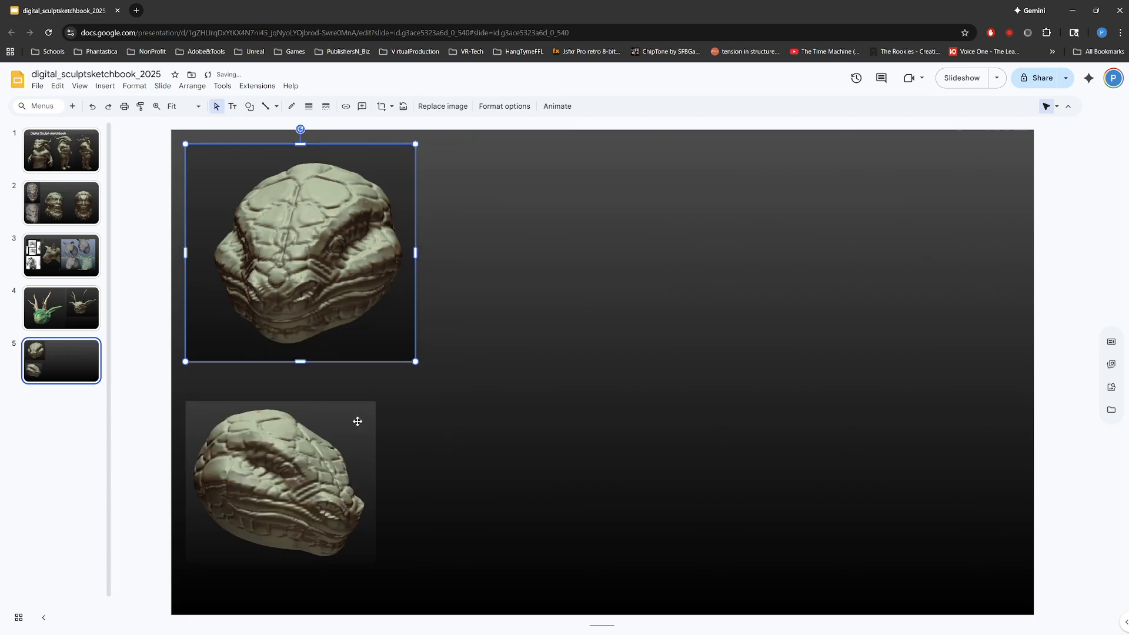
{"action": "left_click_drag", "start_coordinate": [310, 424], "coordinate": [309, 418]}
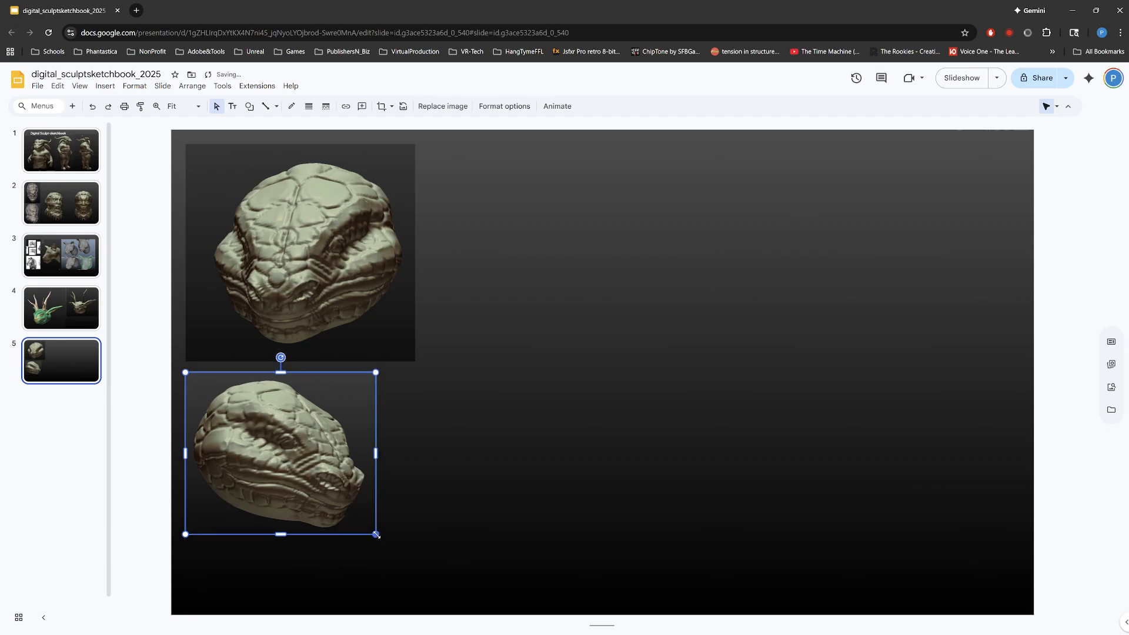
{"action": "left_click_drag", "start_coordinate": [376, 534], "coordinate": [416, 566]}
{"action": "key", "text": "alt+Tab"}
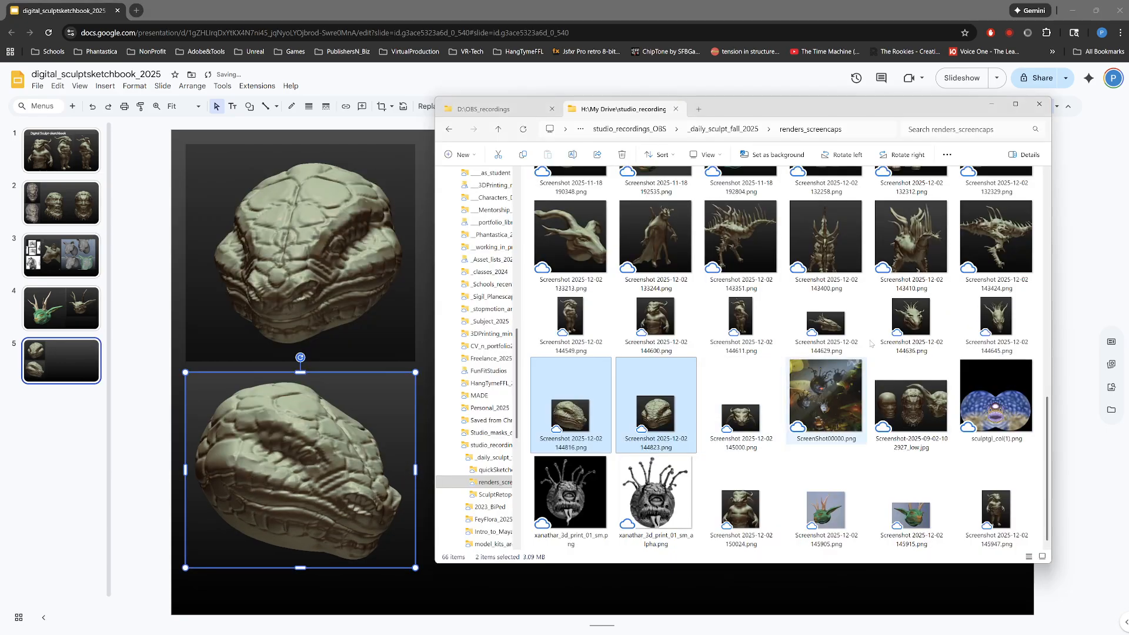
{"action": "left_click", "coordinate": [756, 258]}
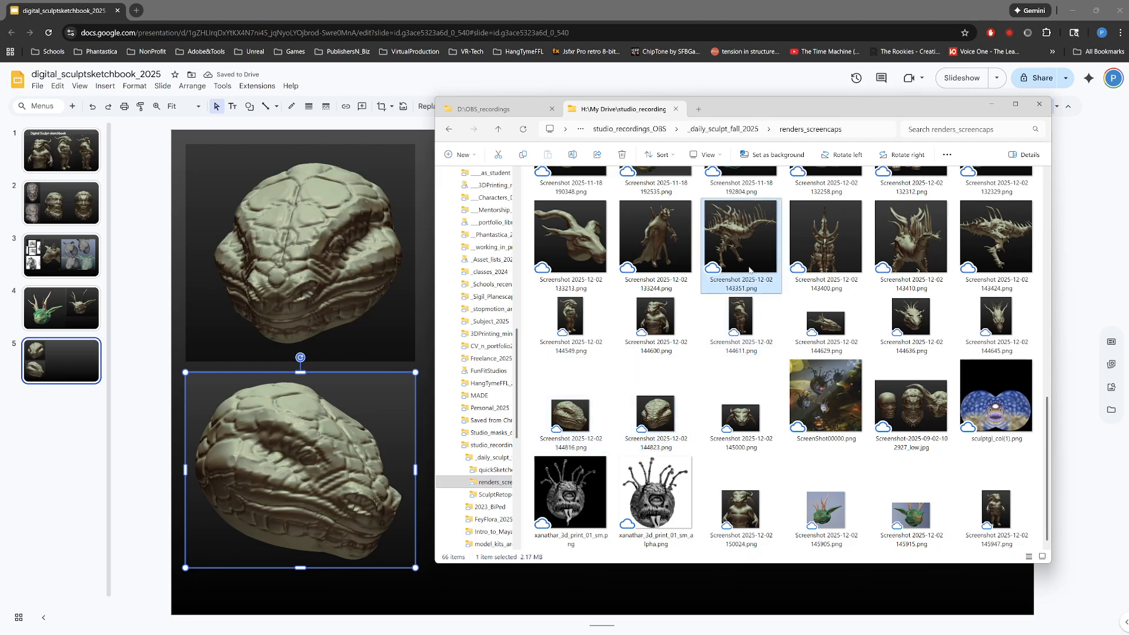
{"action": "left_click", "coordinate": [823, 250], "text": "ctrl"}
{"action": "left_click", "coordinate": [887, 235], "text": "ctrl"}
{"action": "left_click_drag", "start_coordinate": [869, 98], "coordinate": [1128, 131]}
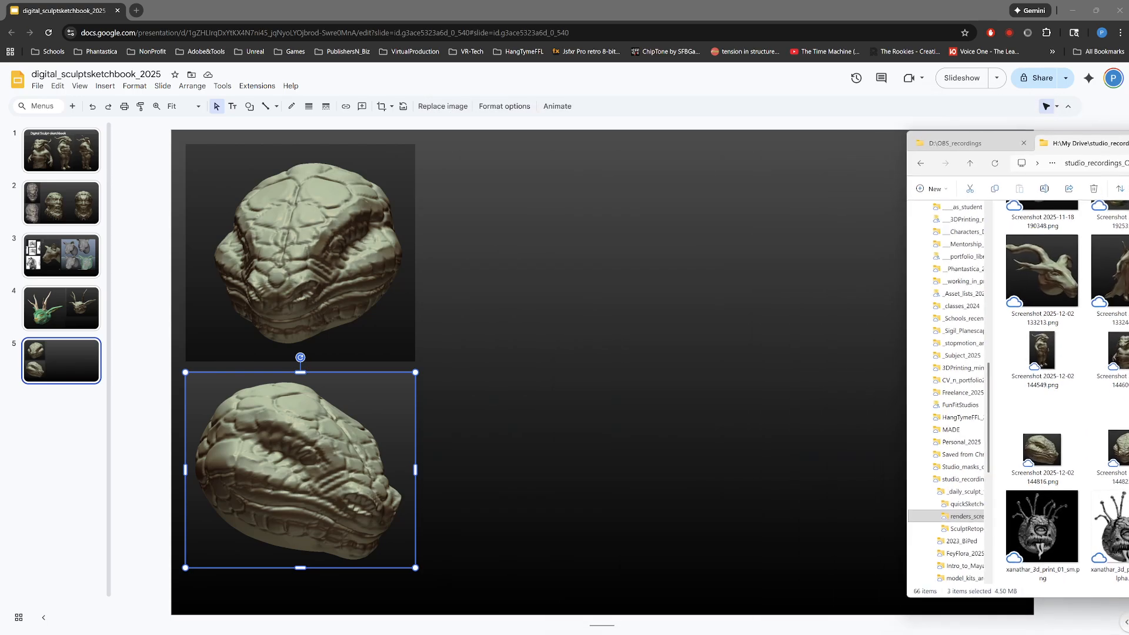
{"action": "left_click_drag", "start_coordinate": [1128, 268], "coordinate": [715, 355]}
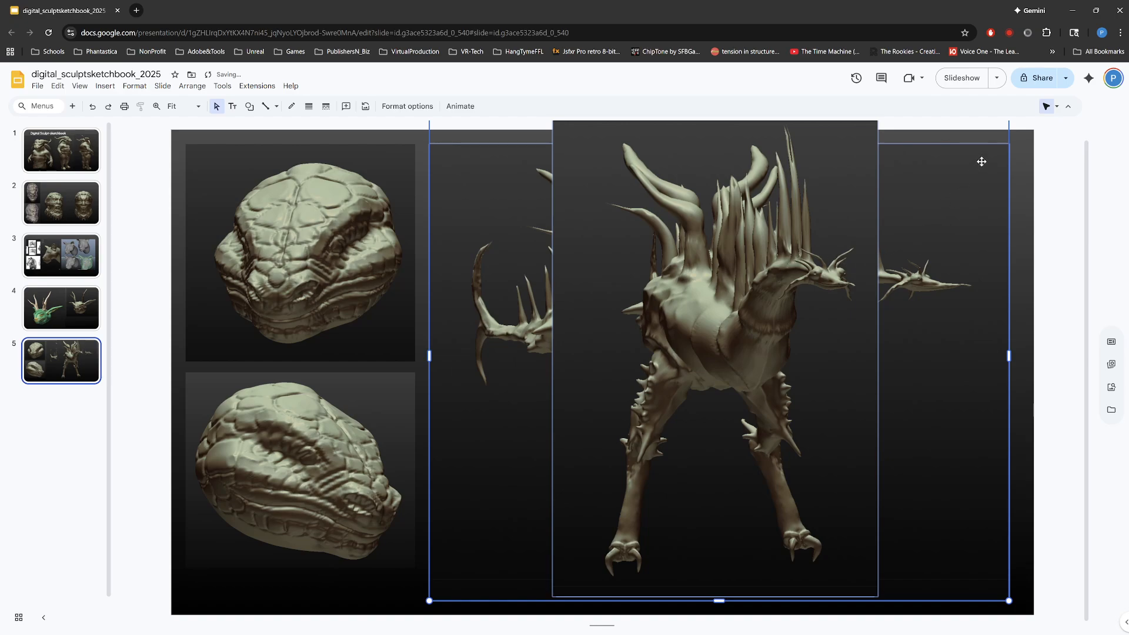
Step: Shrink the three spiny-creature images together and move them toward the slide's lower right
{"action": "left_click_drag", "start_coordinate": [1009, 599], "coordinate": [822, 442]}
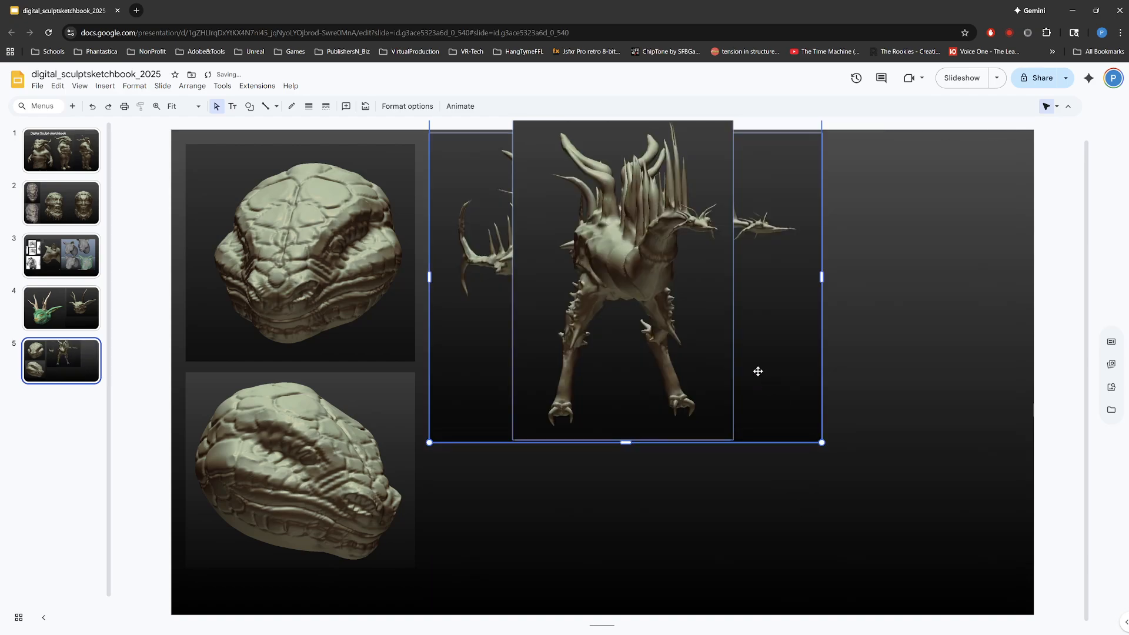
{"action": "left_click_drag", "start_coordinate": [746, 354], "coordinate": [893, 478]}
{"action": "left_click", "coordinate": [822, 223]}
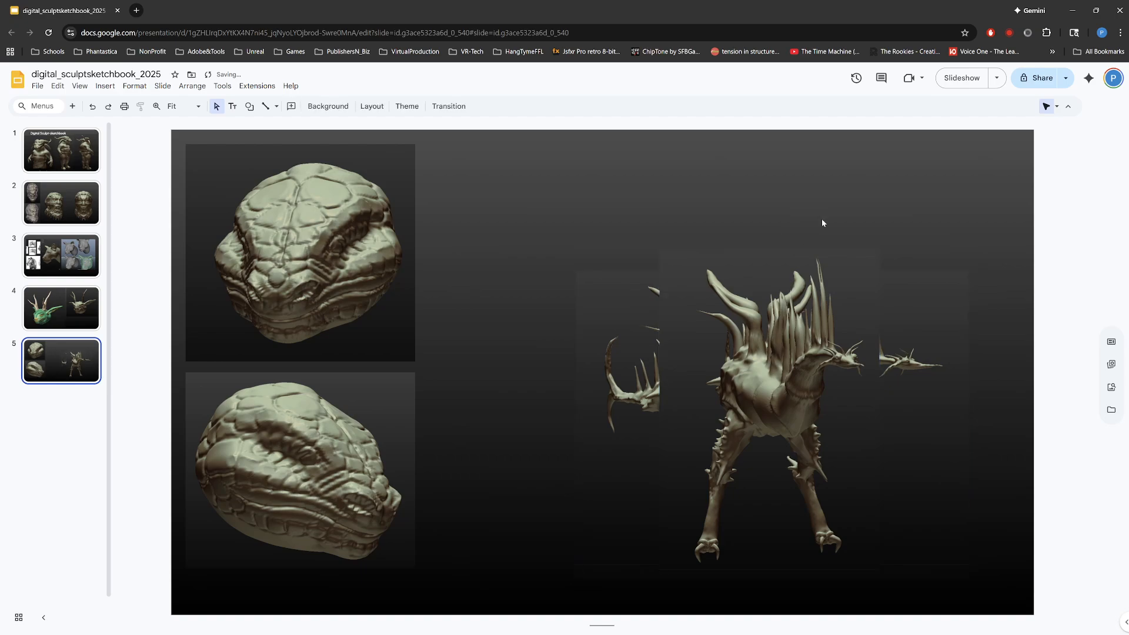
Step: Crop the empty left margin off the front-facing spiny-creature image and place it directly beside the reptile heads
{"action": "left_click", "coordinate": [787, 376]}
{"action": "left_click_drag", "start_coordinate": [786, 375], "coordinate": [555, 288]}
{"action": "double_click", "coordinate": [481, 311]}
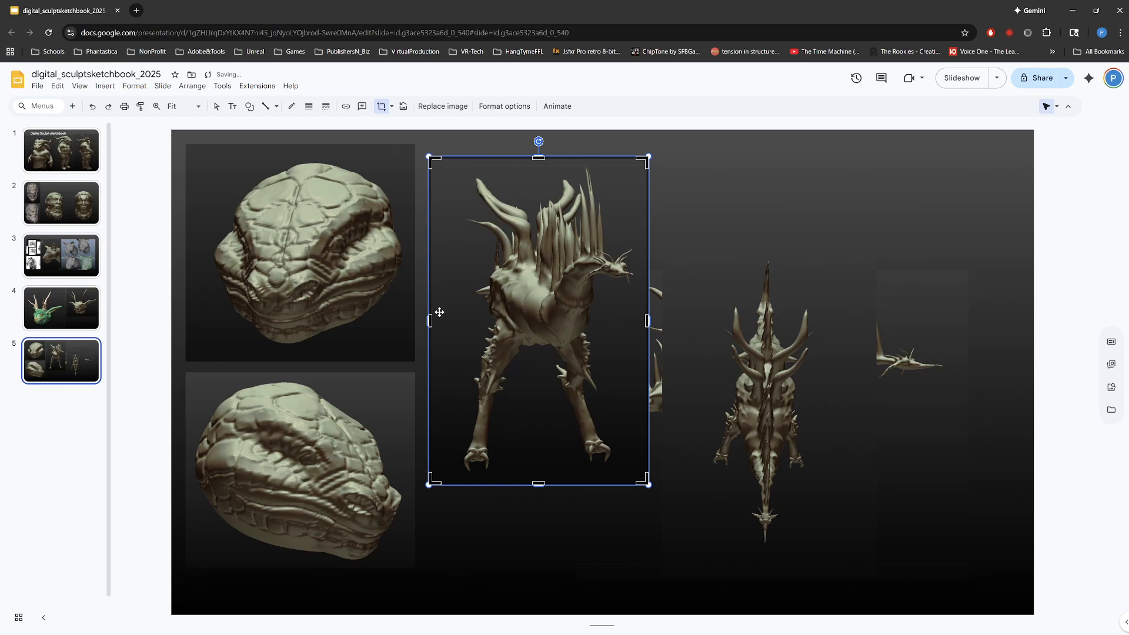
{"action": "left_click_drag", "start_coordinate": [430, 320], "coordinate": [453, 321]}
{"action": "key", "text": "Return"}
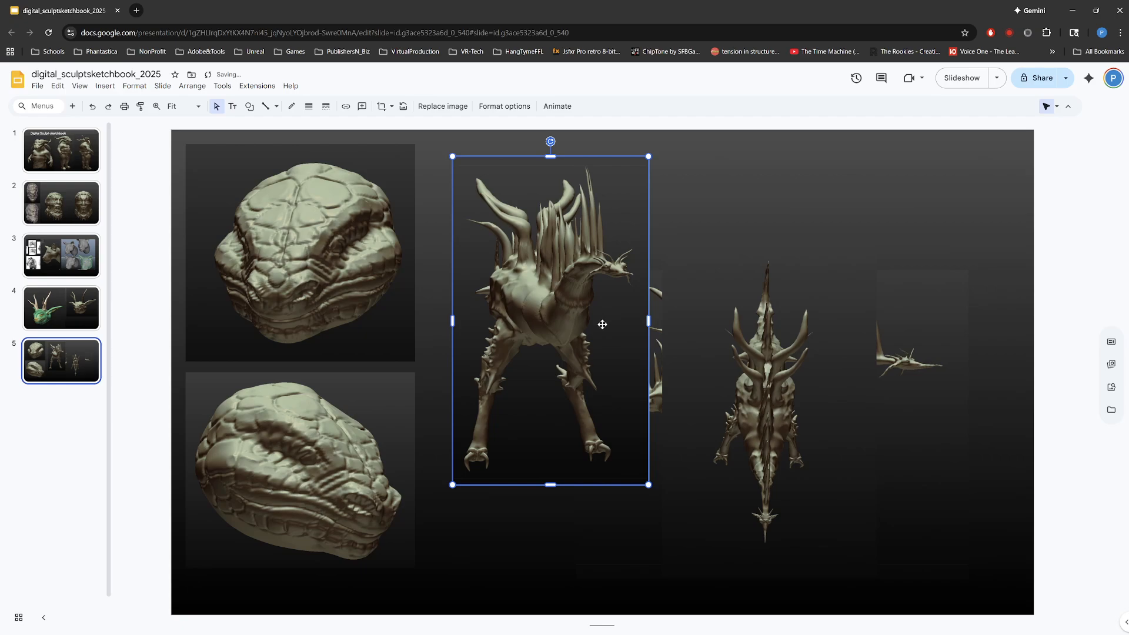
{"action": "left_click_drag", "start_coordinate": [603, 325], "coordinate": [565, 377]}
Step: Crop the empty left, right and bottom margins from the narrow top-down spiny-creature image
{"action": "left_click", "coordinate": [806, 421]}
{"action": "double_click", "coordinate": [804, 419]}
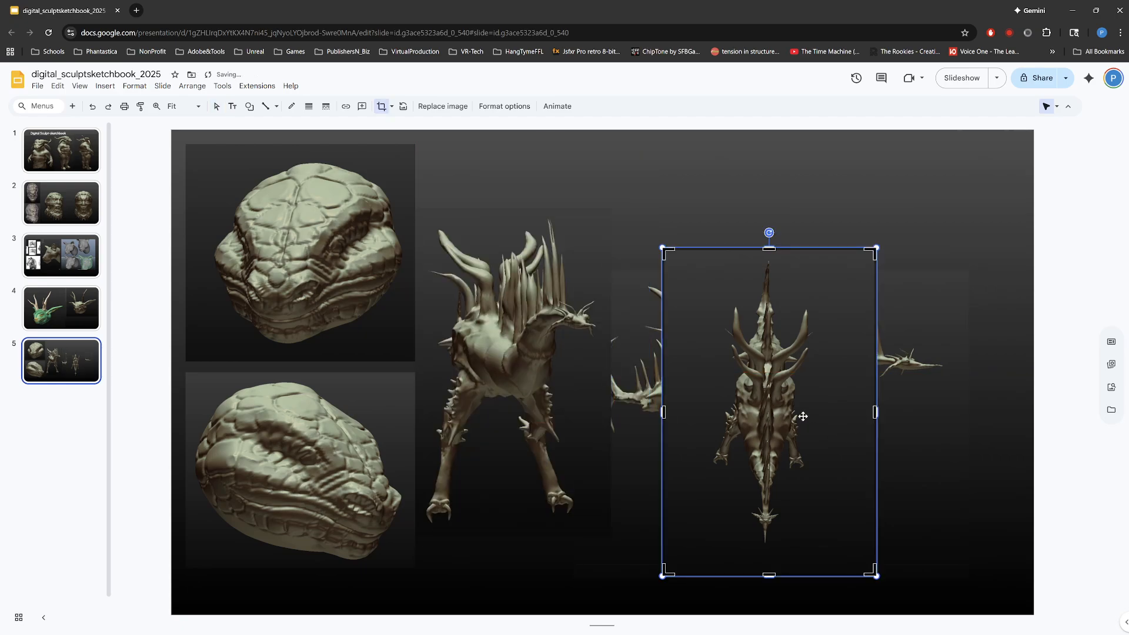
{"action": "left_click_drag", "start_coordinate": [665, 407], "coordinate": [707, 409]}
{"action": "left_click_drag", "start_coordinate": [874, 411], "coordinate": [824, 413]}
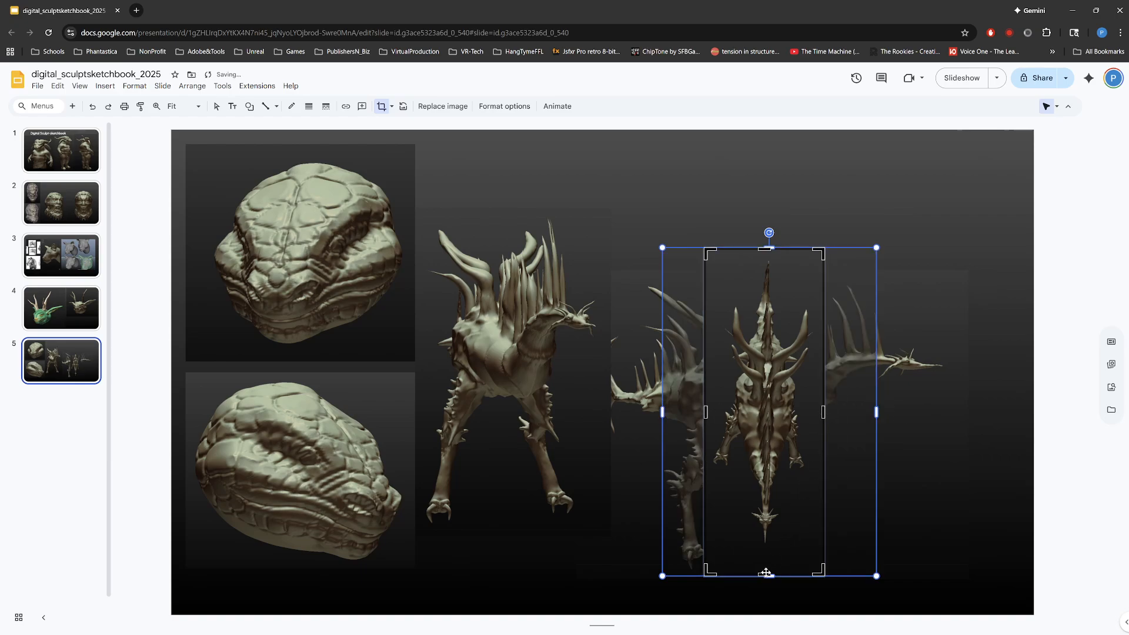
{"action": "left_click_drag", "start_coordinate": [763, 569], "coordinate": [763, 546]}
{"action": "key", "text": "Return"}
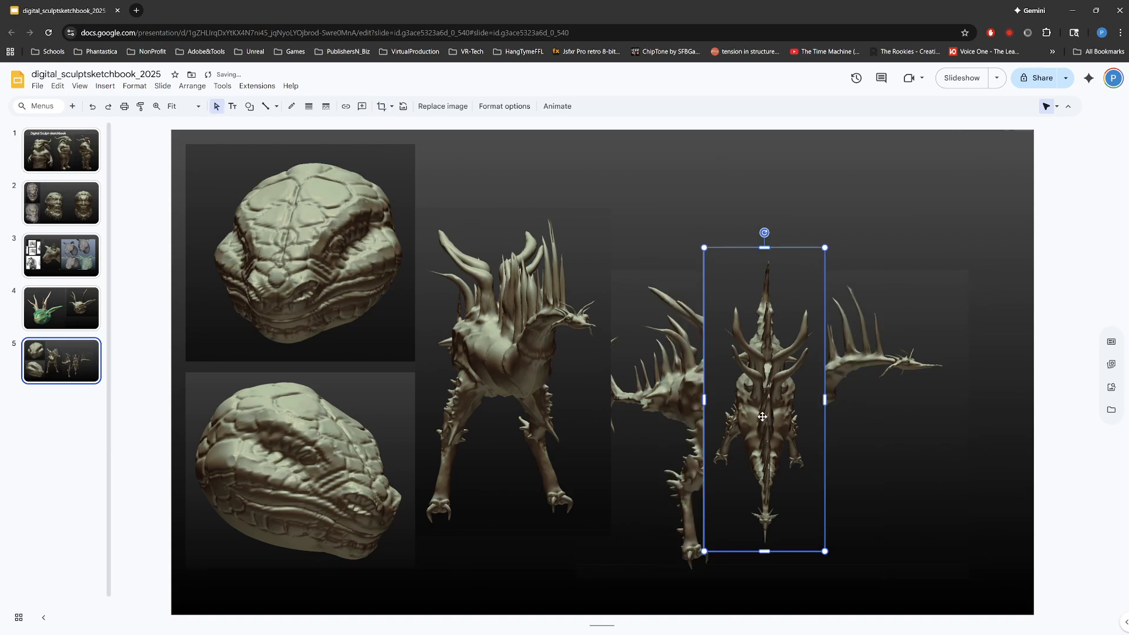
Step: Arrange the creature's side view at the slide's top, the top-down view at lower right, and a shrunken front view beside the reptile heads
{"action": "left_click_drag", "start_coordinate": [762, 417], "coordinate": [668, 378]}
{"action": "left_click_drag", "start_coordinate": [856, 385], "coordinate": [833, 300]}
{"action": "left_click_drag", "start_coordinate": [667, 326], "coordinate": [958, 419]}
{"action": "left_click_drag", "start_coordinate": [529, 383], "coordinate": [530, 456]}
{"action": "left_click_drag", "start_coordinate": [686, 390], "coordinate": [680, 378]}
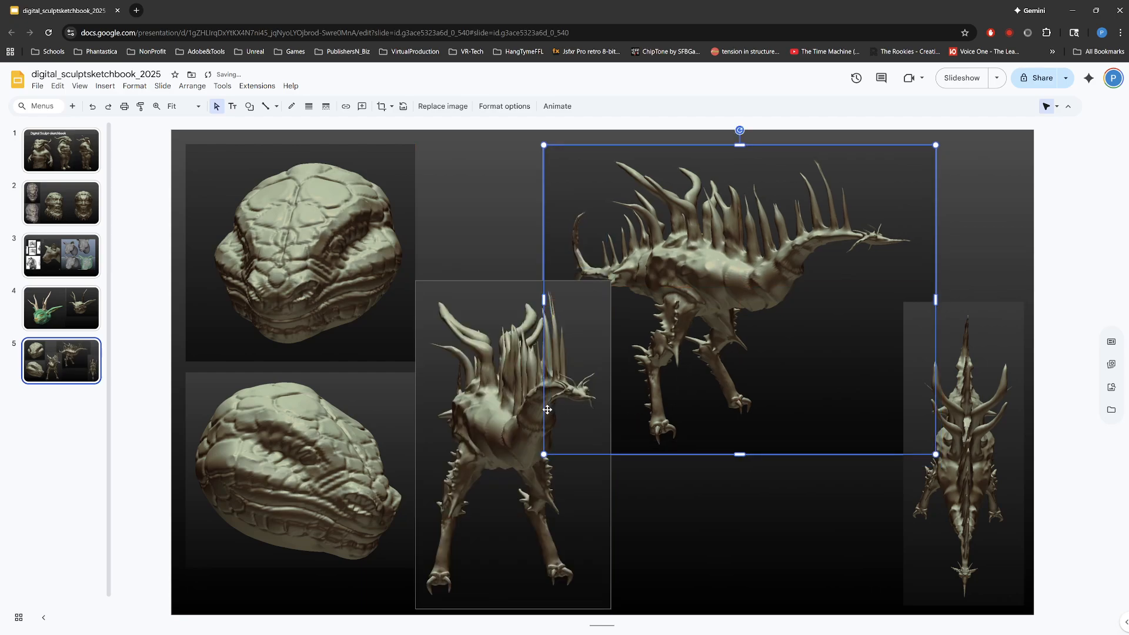
{"action": "left_click", "coordinate": [519, 321]}
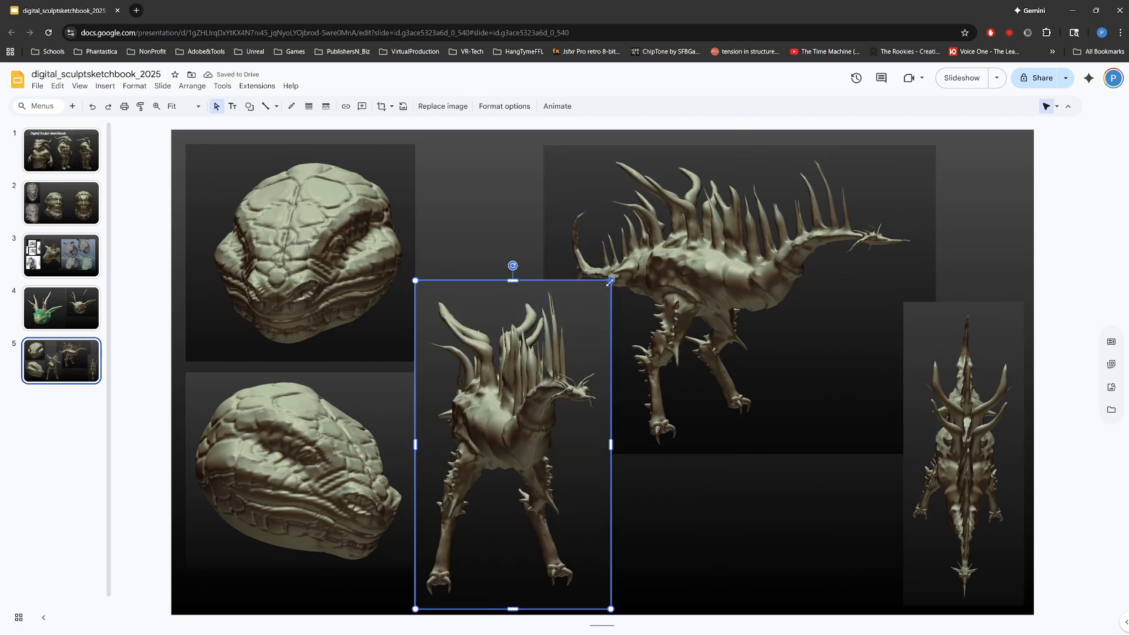
{"action": "left_click_drag", "start_coordinate": [610, 282], "coordinate": [577, 336]}
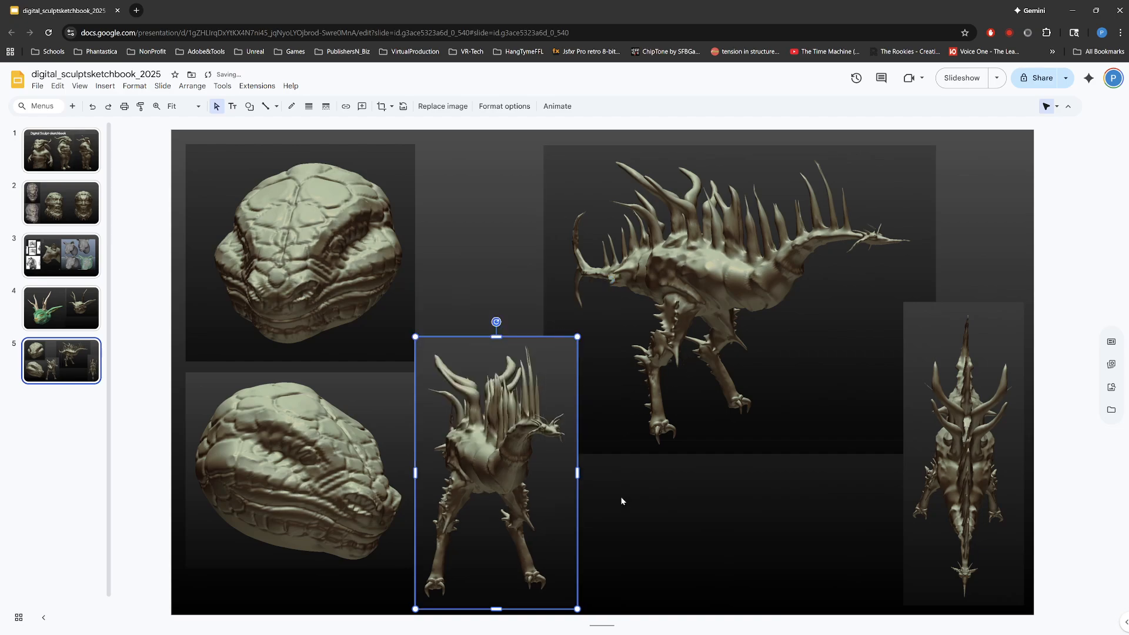
Step: Place the top-down creature view beside the reptile heads, the front view at lower right, and shift the side view slightly right
{"action": "left_click_drag", "start_coordinate": [718, 408], "coordinate": [750, 410]}
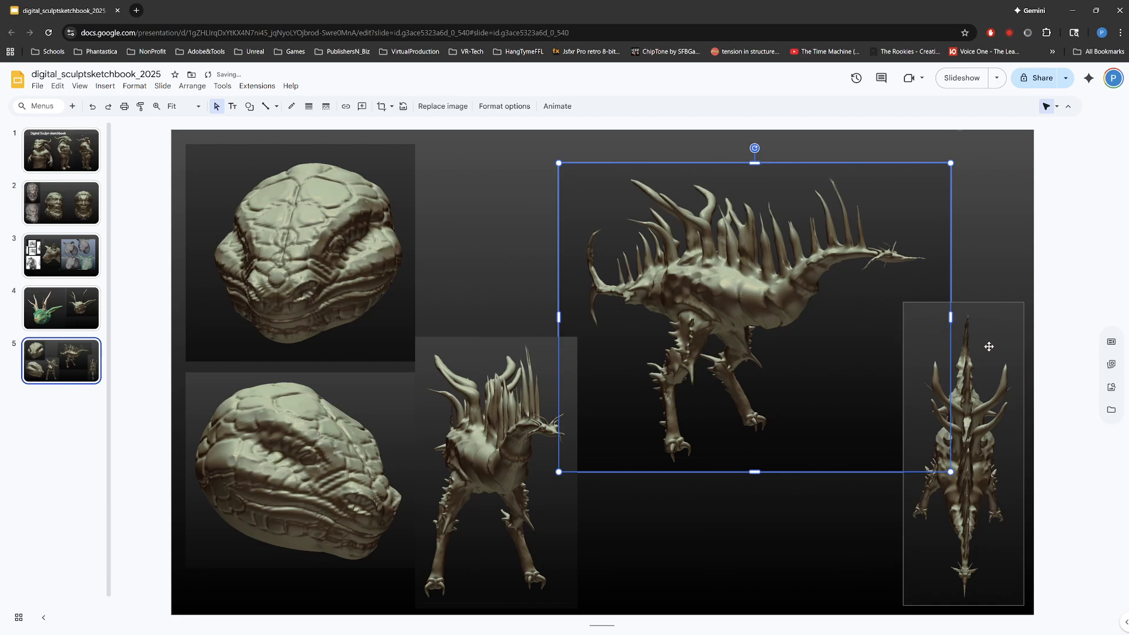
{"action": "left_click_drag", "start_coordinate": [938, 347], "coordinate": [880, 351]}
{"action": "left_click_drag", "start_coordinate": [530, 407], "coordinate": [937, 359]}
{"action": "left_click_drag", "start_coordinate": [897, 582], "coordinate": [470, 440]}
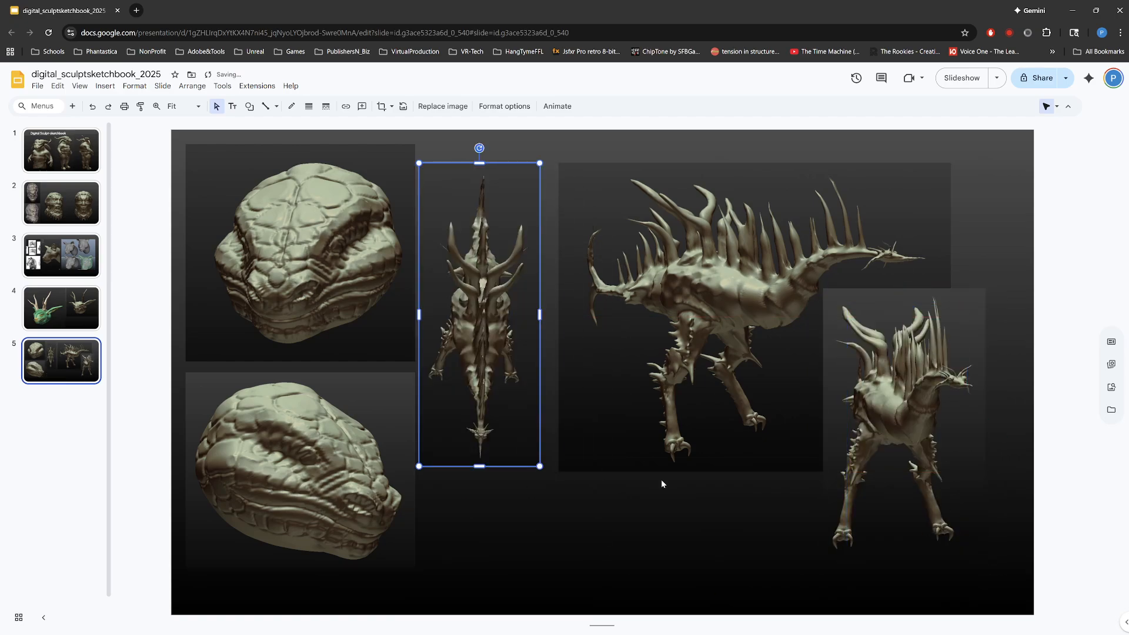
{"action": "left_click_drag", "start_coordinate": [504, 372], "coordinate": [513, 442]}
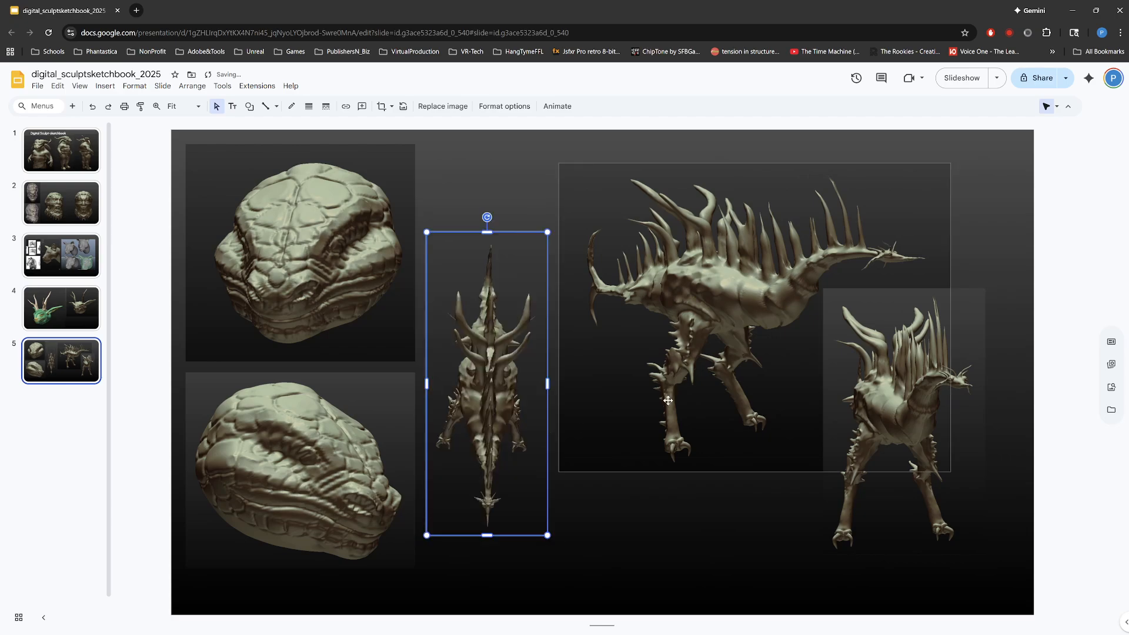
Step: Move the creature's side and front views up together, and offset the front view slightly down and right of the side view
{"action": "left_click", "coordinate": [740, 505]}
{"action": "left_click", "coordinate": [881, 418]}
{"action": "left_click_drag", "start_coordinate": [810, 365], "coordinate": [806, 387]}
{"action": "left_click_drag", "start_coordinate": [797, 300], "coordinate": [799, 275]}
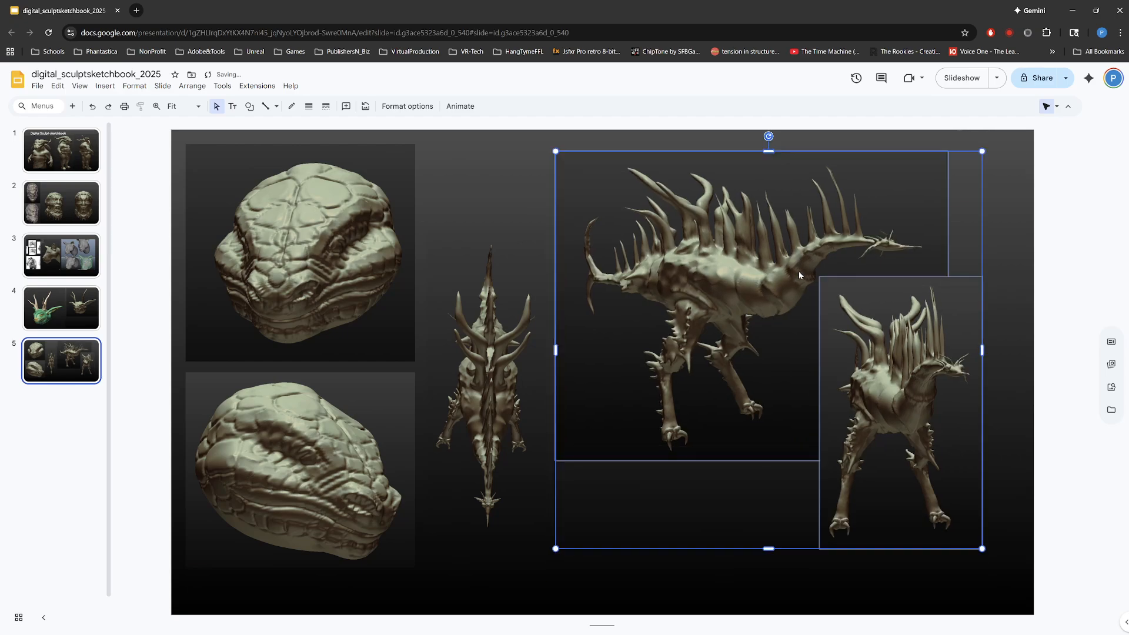
{"action": "left_click", "coordinate": [998, 246]}
{"action": "left_click", "coordinate": [920, 400]}
{"action": "left_click_drag", "start_coordinate": [918, 408], "coordinate": [929, 424]}
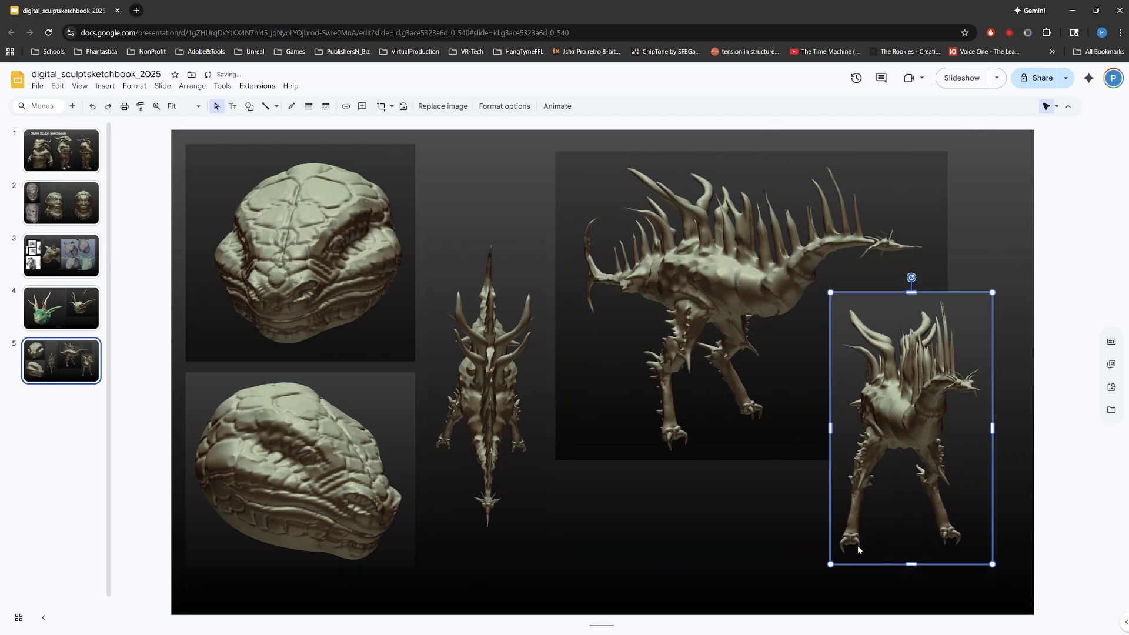
Step: Move the side and front views together toward the slide's right edge and enlarge both to fill the space beside the top-down view
{"action": "left_click", "coordinate": [792, 453], "text": "shift"}
{"action": "left_click_drag", "start_coordinate": [815, 412], "coordinate": [846, 404]}
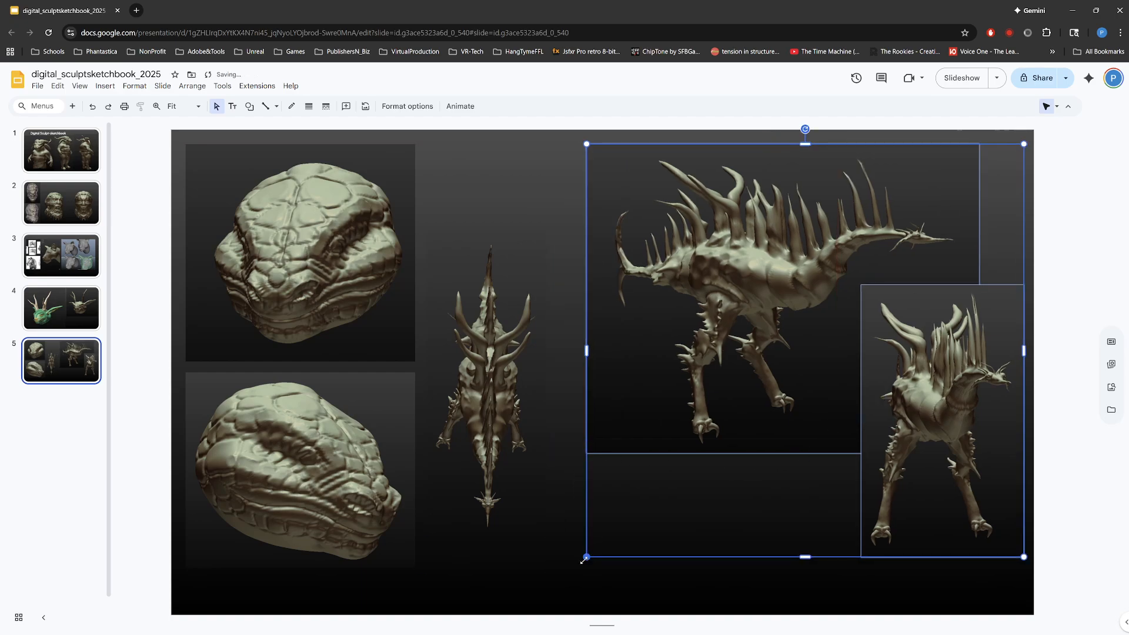
{"action": "left_click_drag", "start_coordinate": [584, 560], "coordinate": [551, 589]}
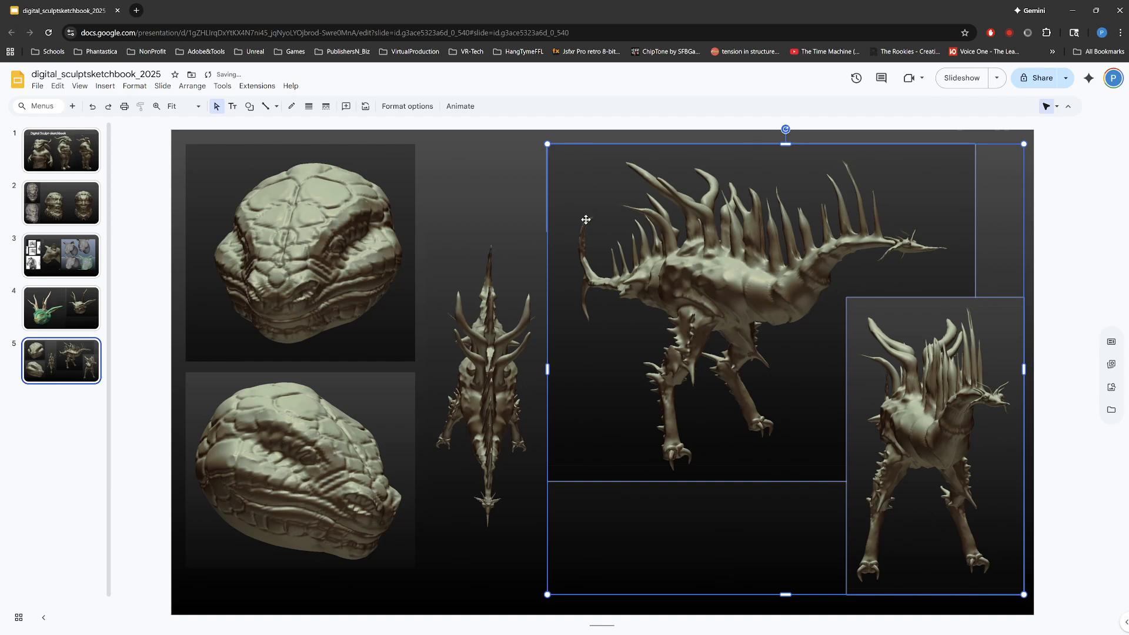
{"action": "left_click", "coordinate": [502, 193]}
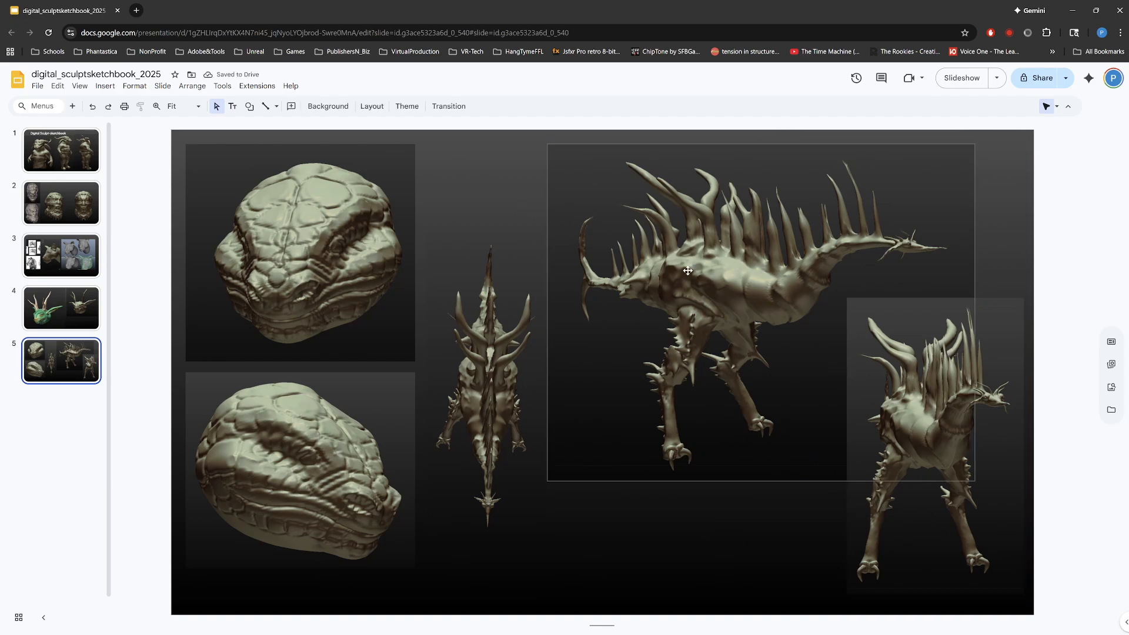
Step: Review all five slides in order to compare the finished sketchbook pages
{"action": "left_click", "coordinate": [72, 151]}
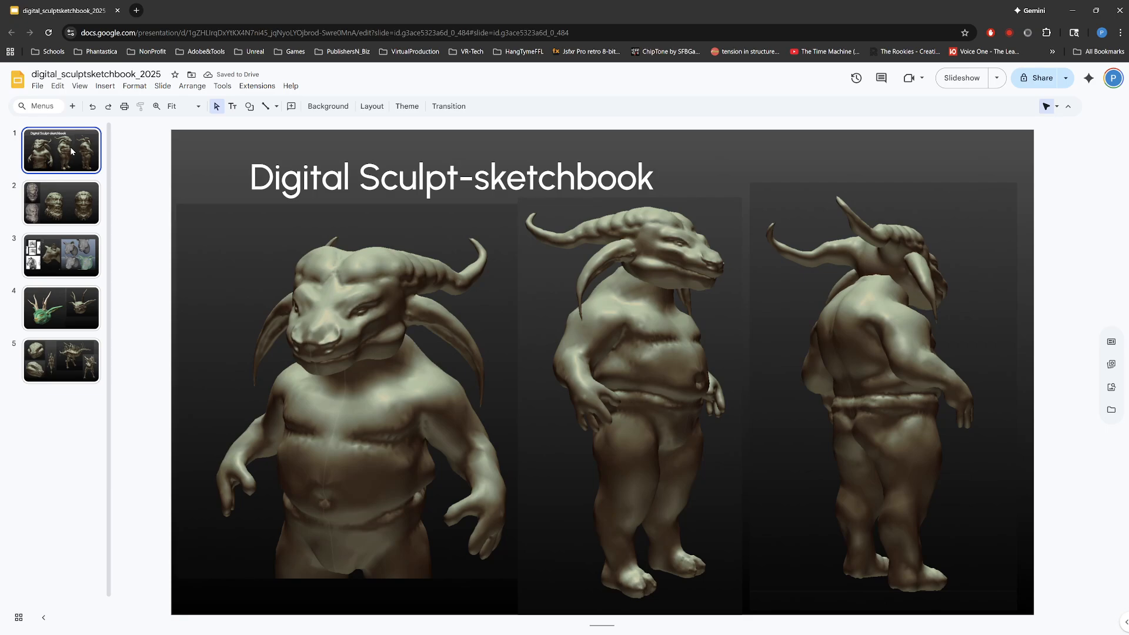
{"action": "left_click", "coordinate": [65, 198]}
{"action": "left_click", "coordinate": [63, 249]}
{"action": "left_click", "coordinate": [63, 320]}
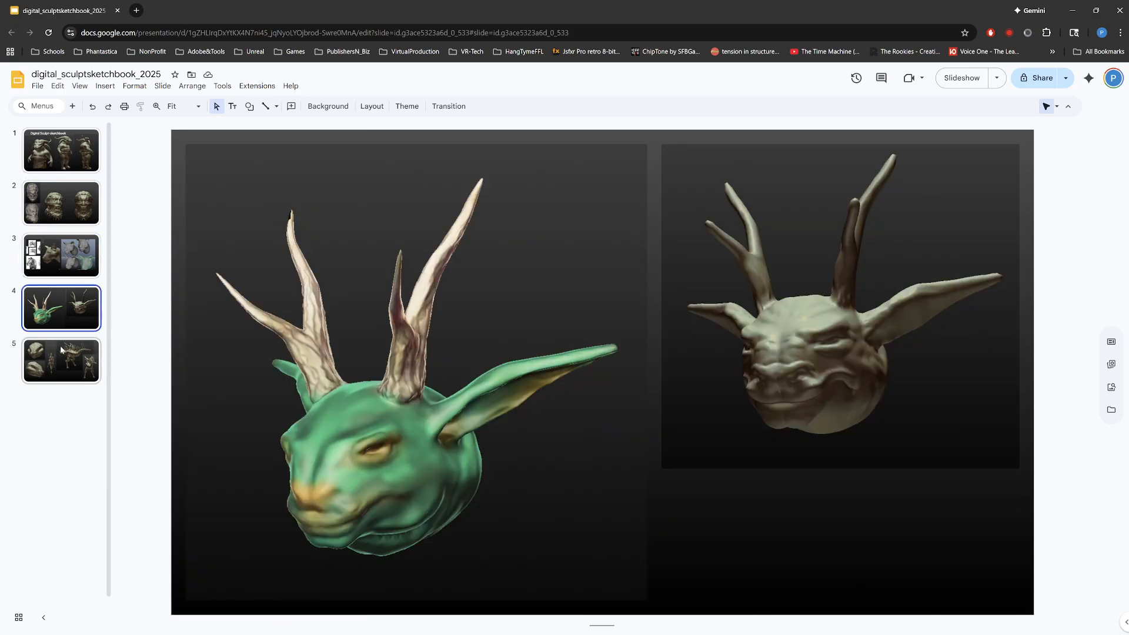
{"action": "left_click", "coordinate": [45, 360]}
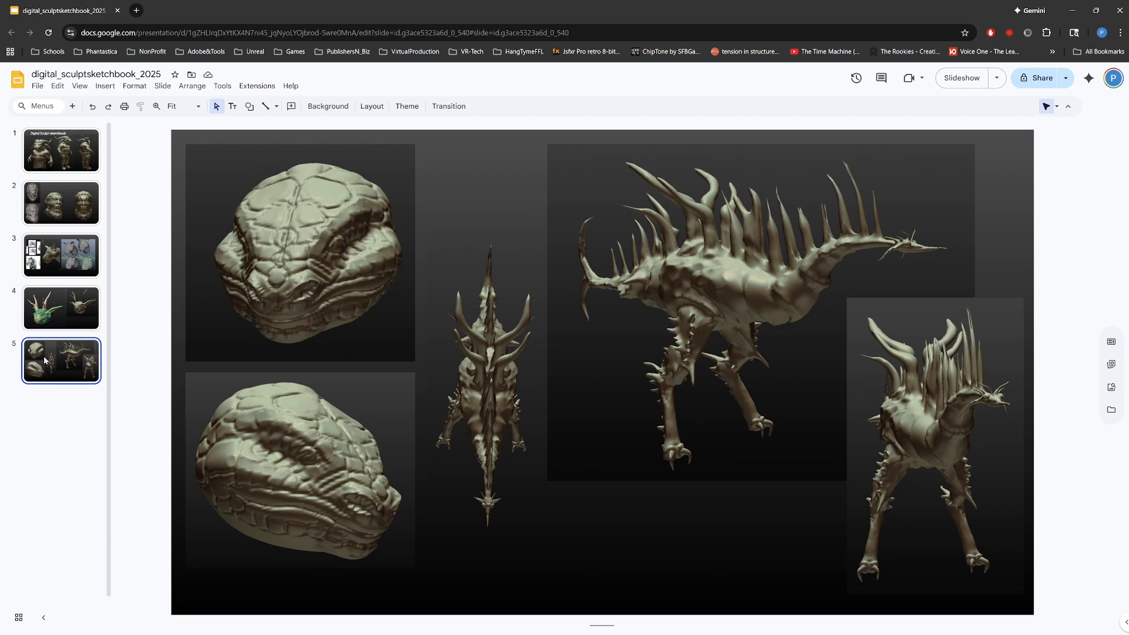
{"action": "left_click", "coordinate": [68, 167]}
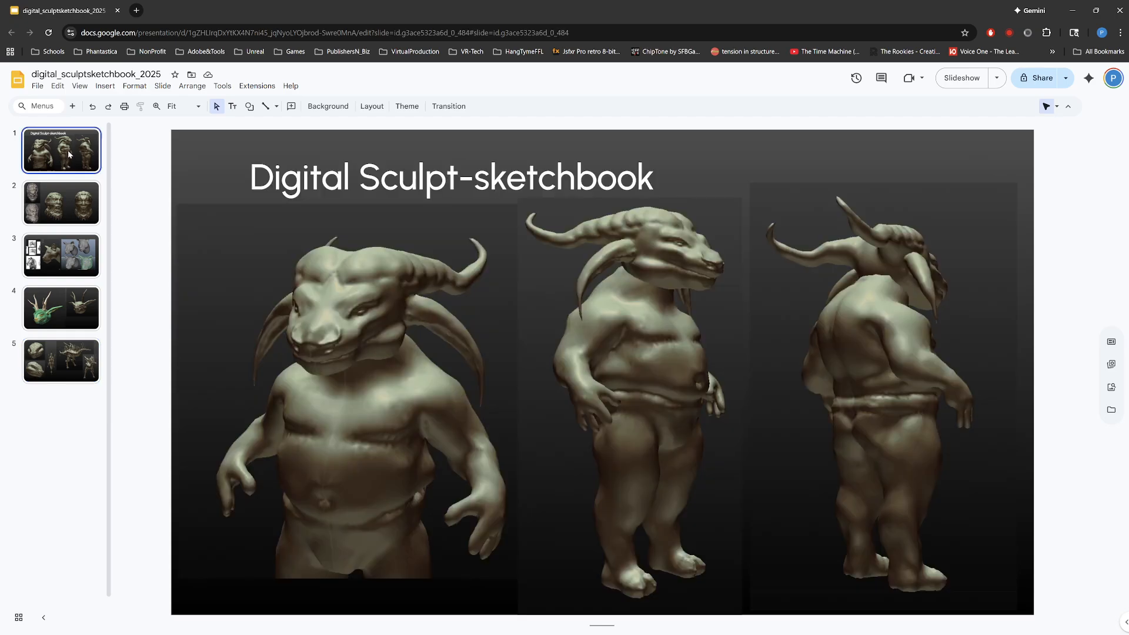
{"action": "left_click", "coordinate": [63, 205]}
{"action": "left_click", "coordinate": [69, 253]}
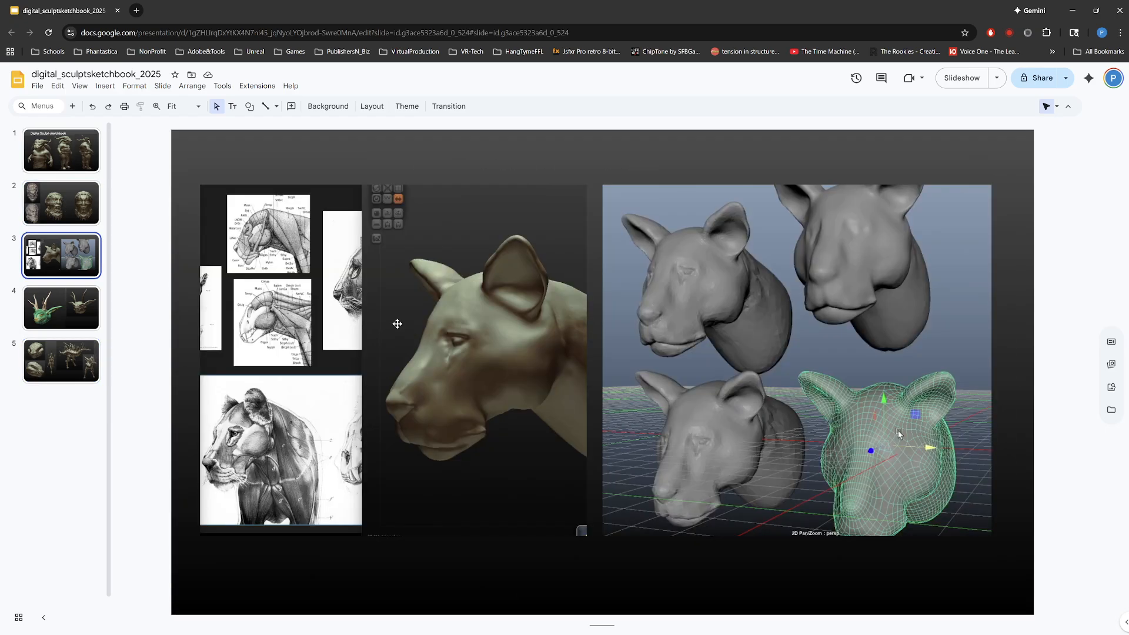
{"action": "left_click", "coordinate": [14, 308]}
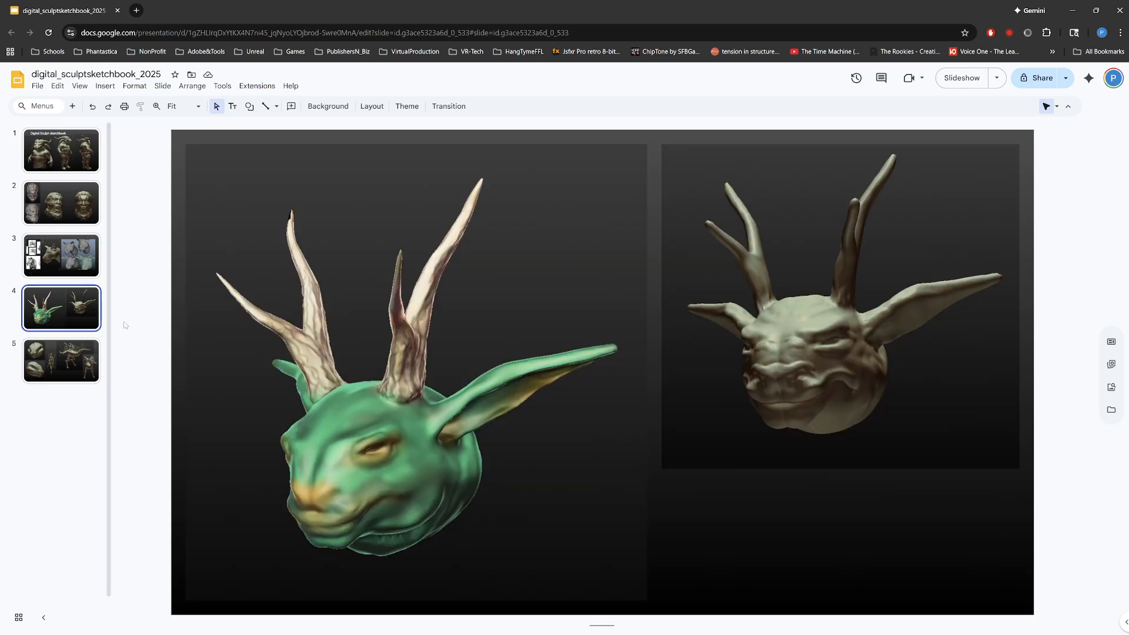
{"action": "left_click", "coordinate": [93, 378]}
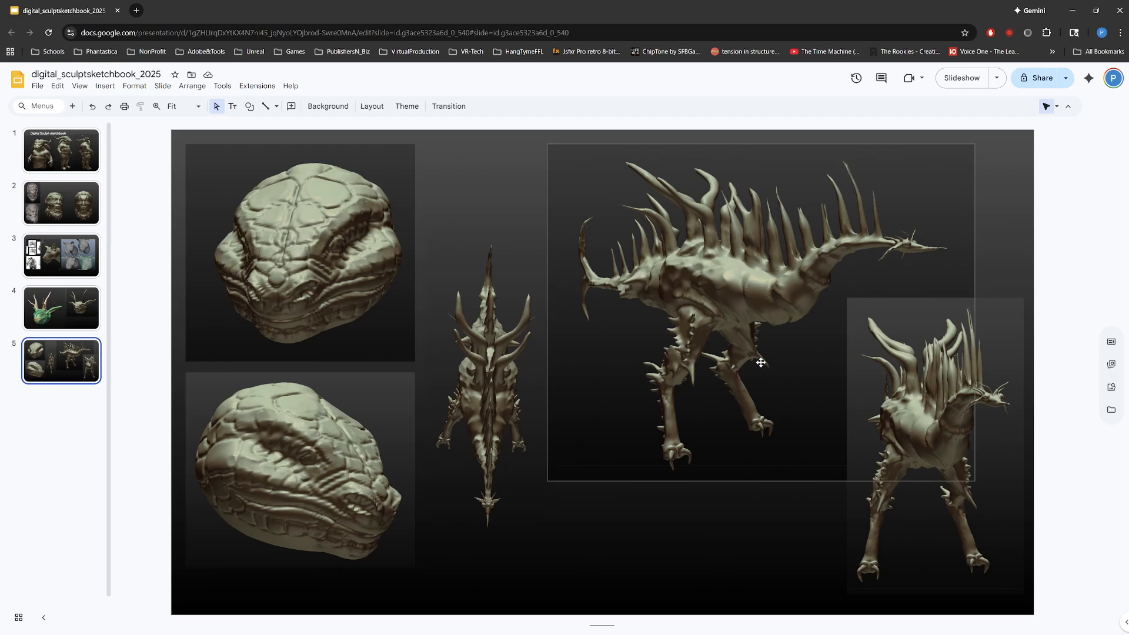
{"action": "left_click", "coordinate": [51, 155]}
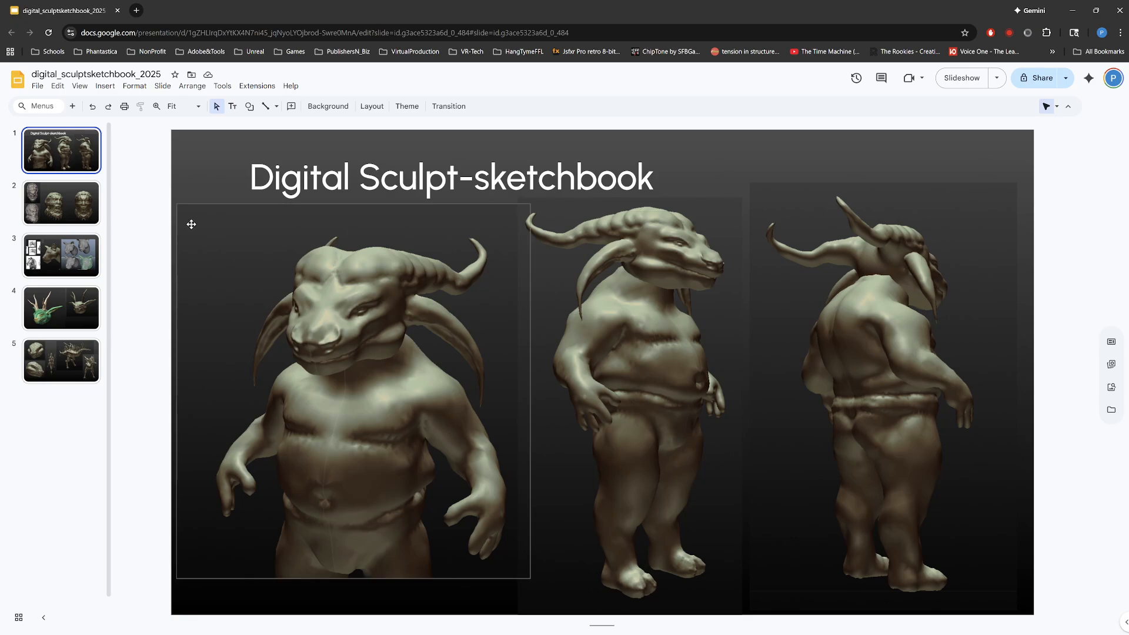
{"action": "left_click", "coordinate": [63, 200]}
{"action": "left_click", "coordinate": [60, 272]}
{"action": "left_click", "coordinate": [62, 308]}
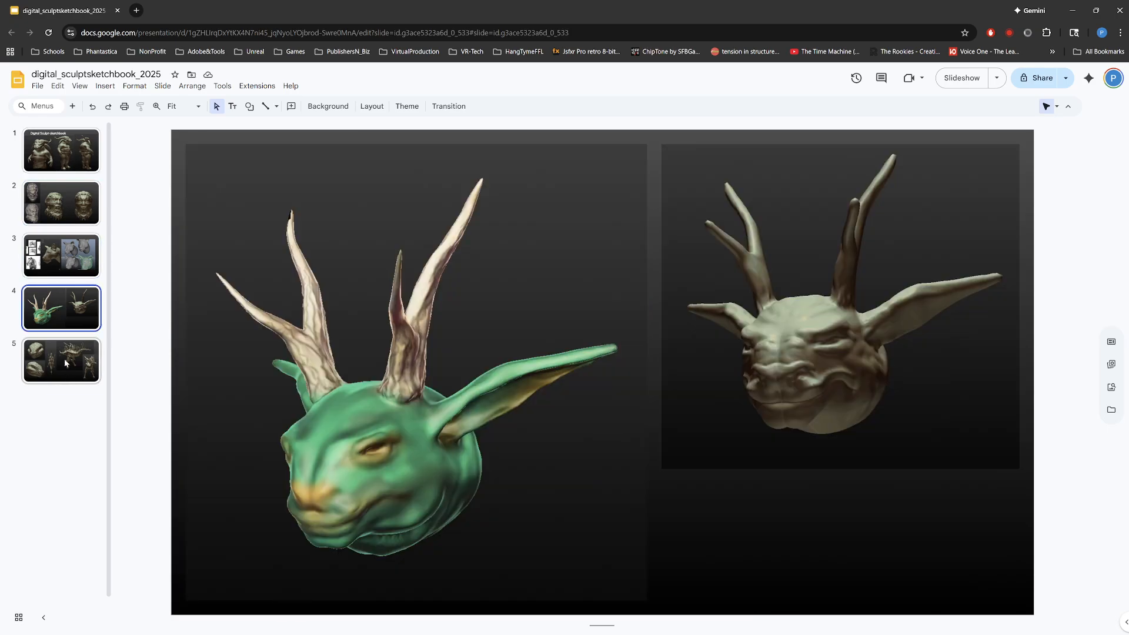
{"action": "left_click", "coordinate": [65, 360]}
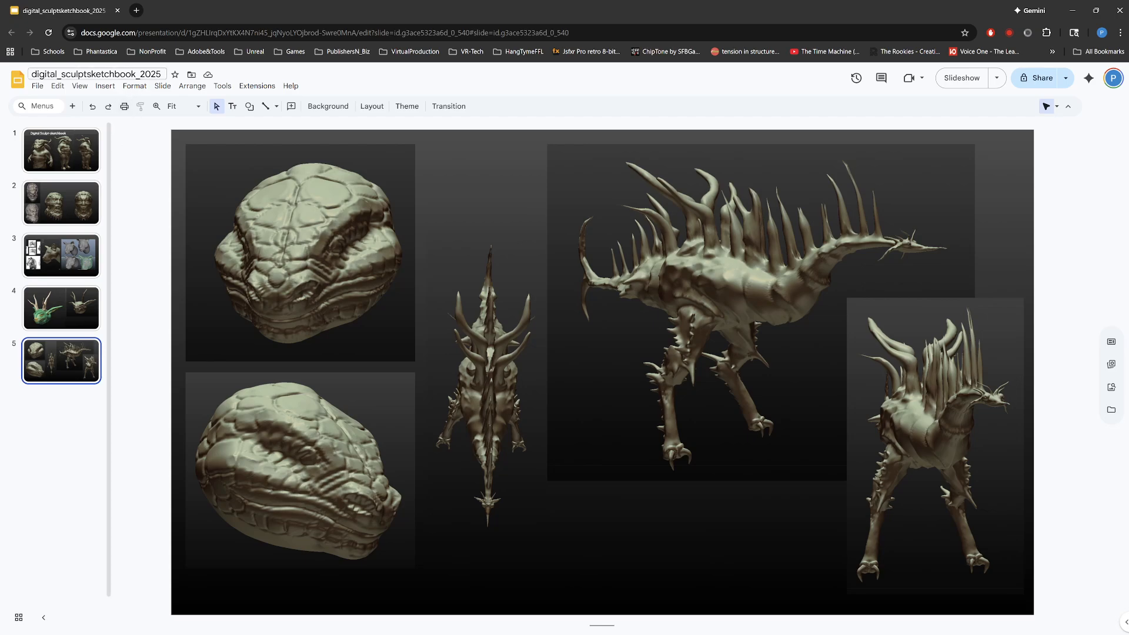
Step: Make a copy of the entire presentation named digital_sculptsketchbook_forFinal_2pg_2025
{"action": "left_click", "coordinate": [37, 86]}
{"action": "mouse_move", "coordinate": [115, 155]}
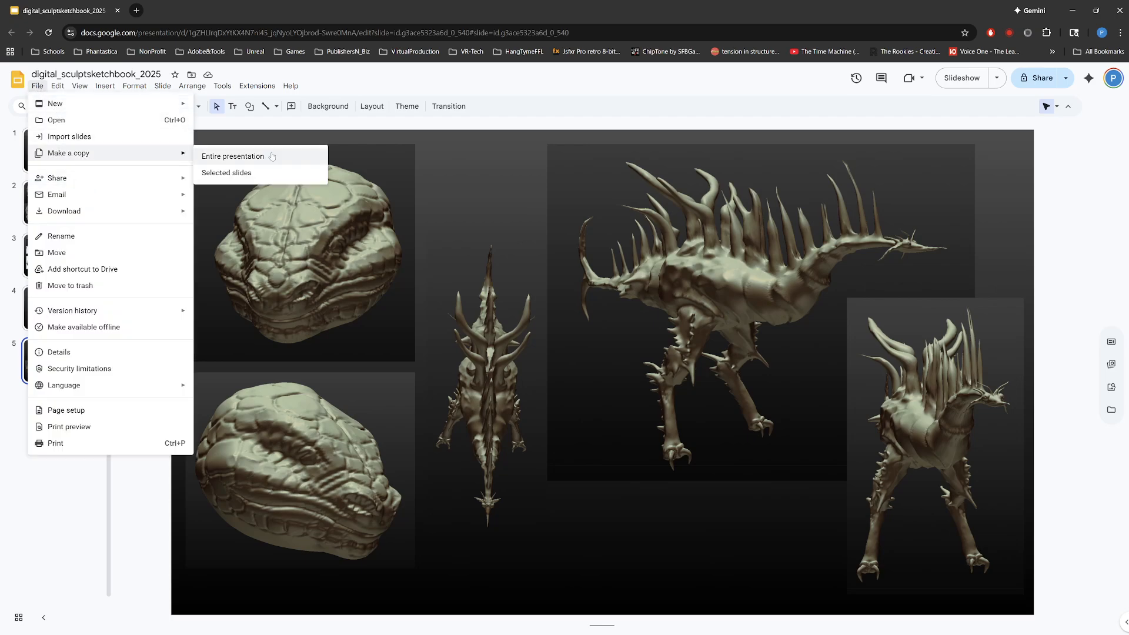
{"action": "left_click", "coordinate": [271, 156]}
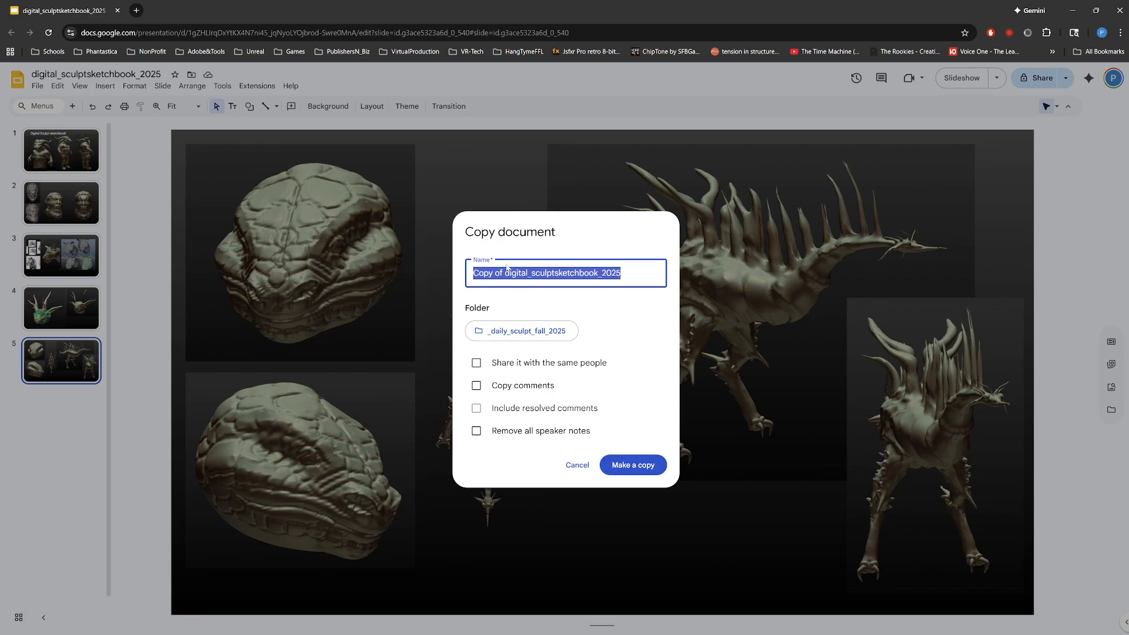
{"action": "left_click_drag", "start_coordinate": [507, 273], "coordinate": [372, 274]}
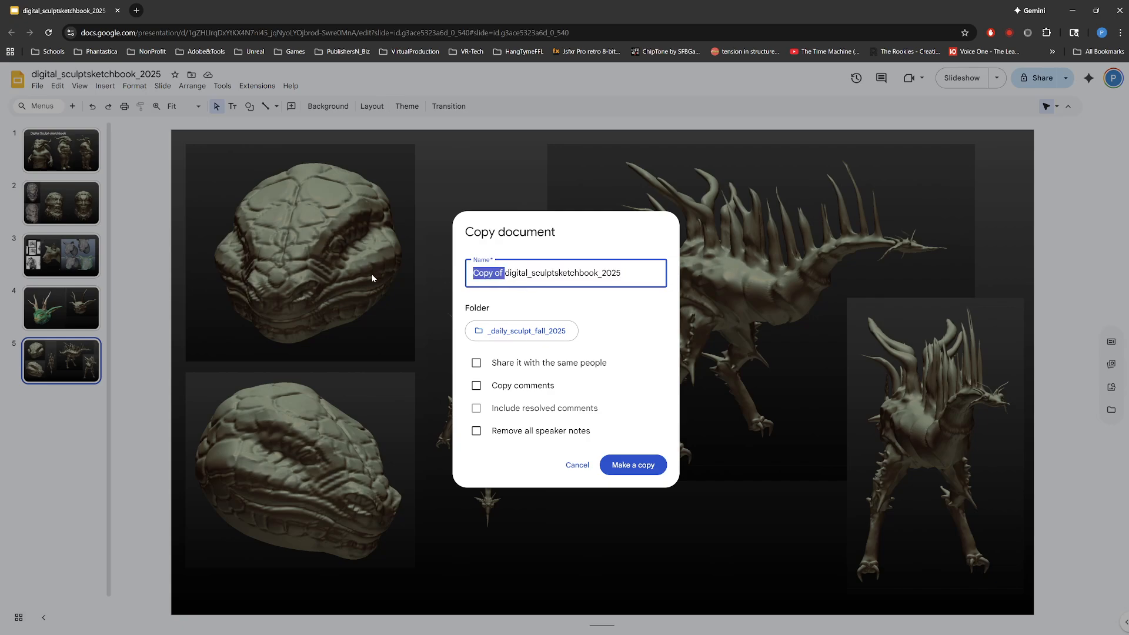
{"action": "key", "text": "BackSpace"}
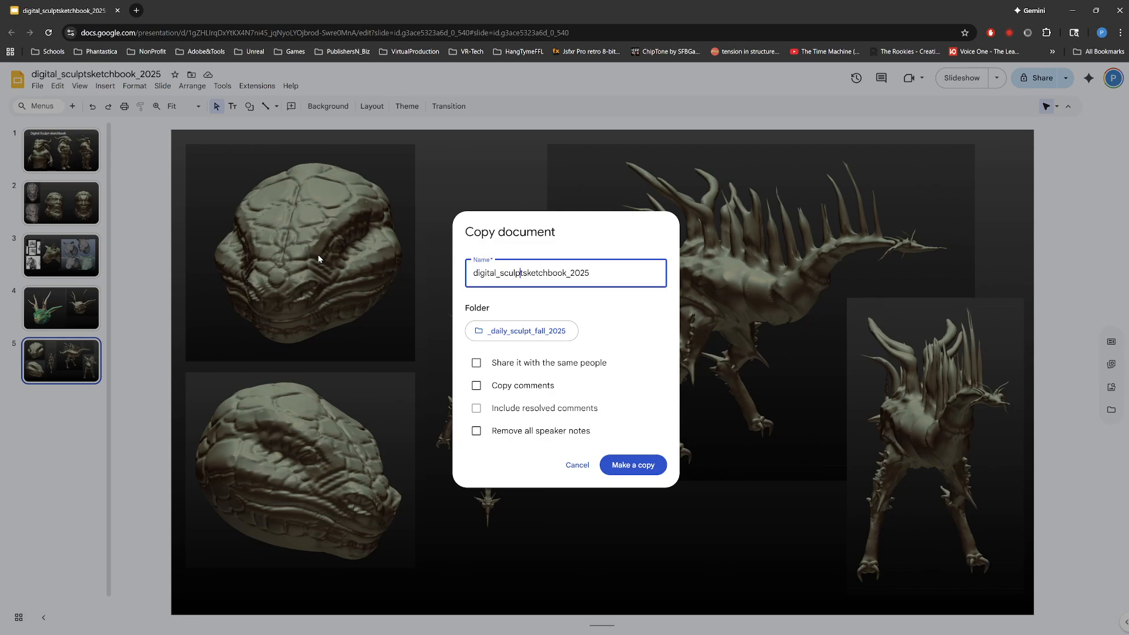
{"action": "type", "text": "forFinal_2pg_"}
{"action": "left_click", "coordinate": [631, 474]}
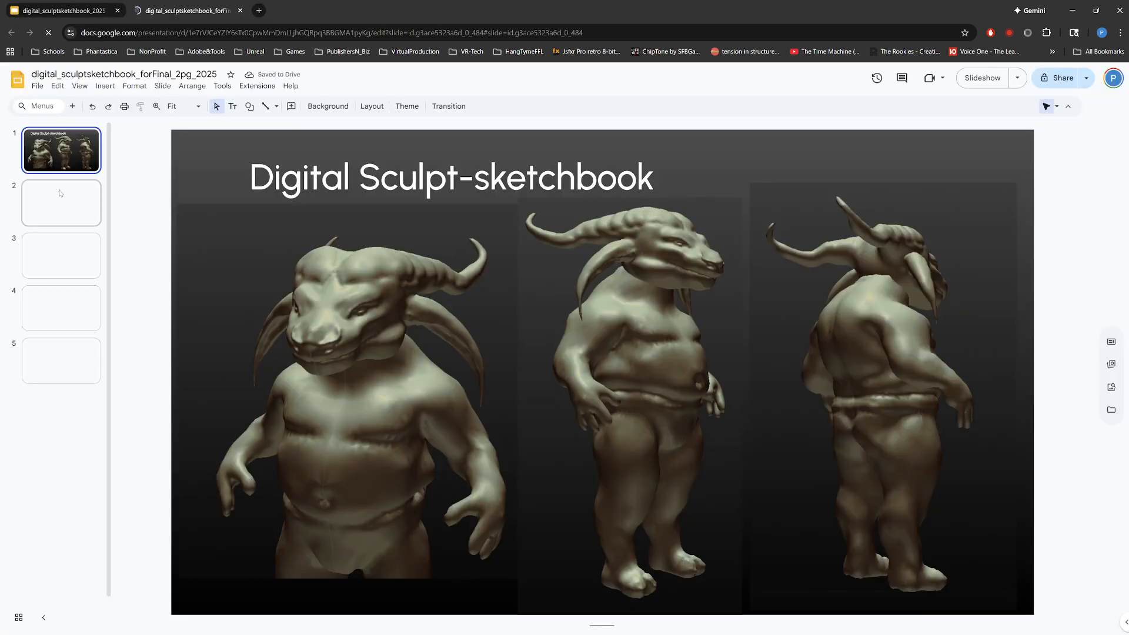
Step: Copy the title slide, check the other slides, and delete the third slide with the big-cat heads from the copied presentation
{"action": "right_click", "coordinate": [68, 151]}
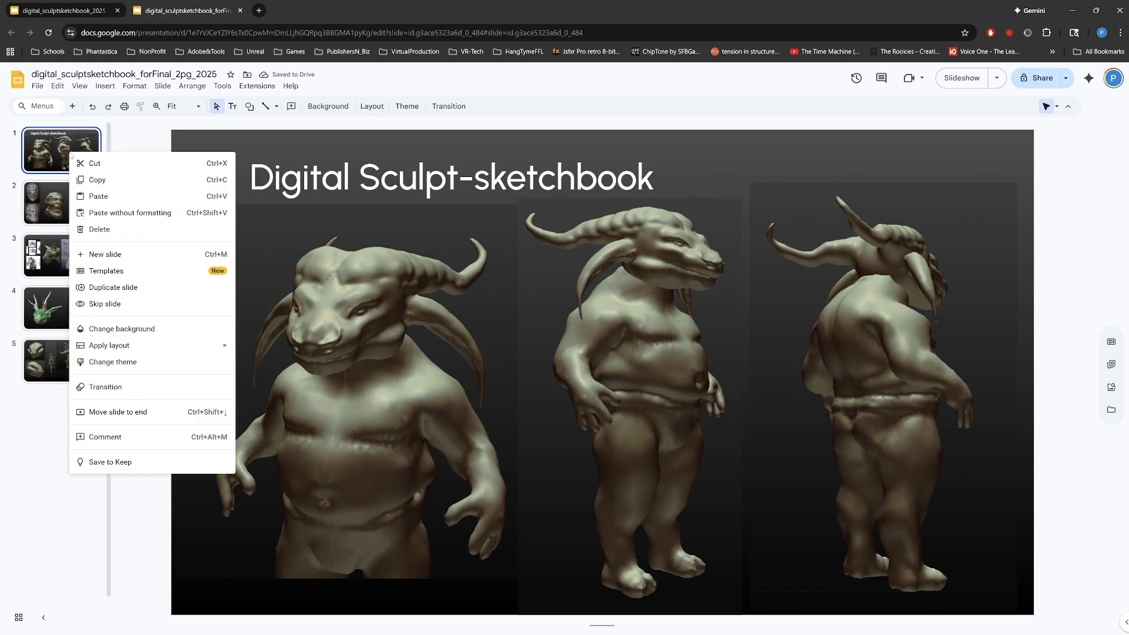
{"action": "left_click", "coordinate": [94, 181]}
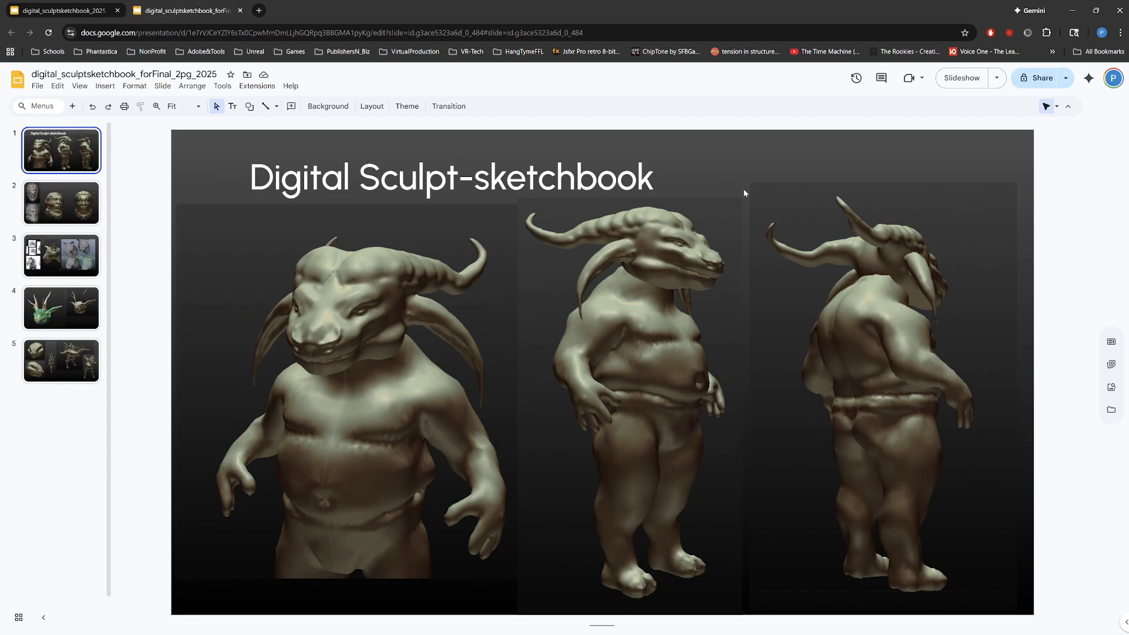
{"action": "left_click", "coordinate": [71, 211]}
{"action": "left_click", "coordinate": [64, 361]}
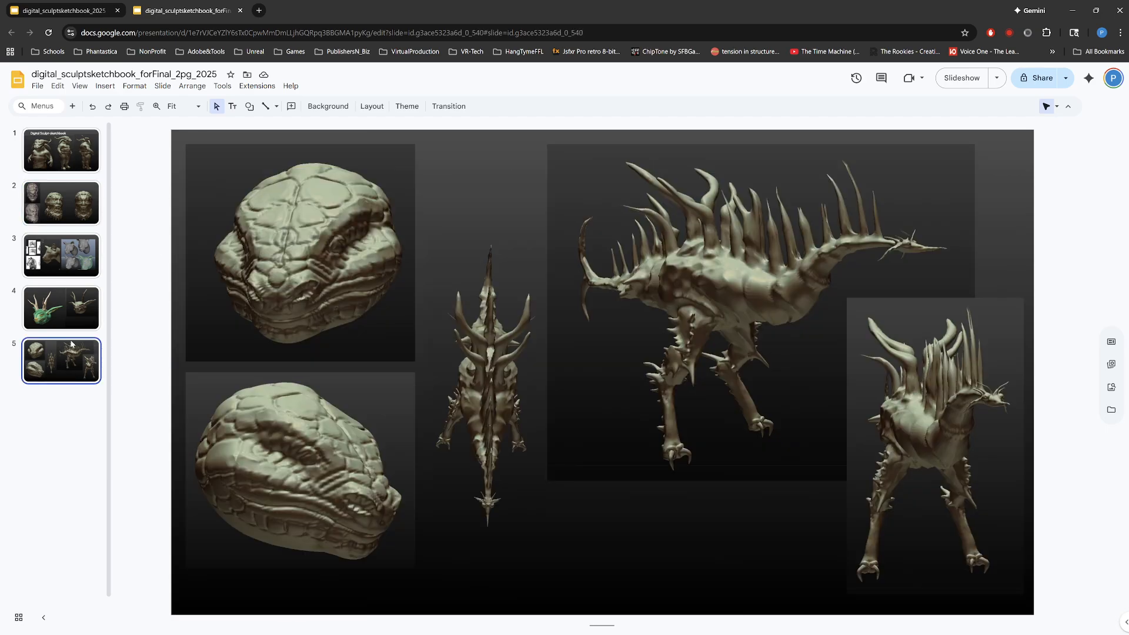
{"action": "left_click", "coordinate": [75, 312]}
{"action": "left_click", "coordinate": [72, 376]}
{"action": "left_click", "coordinate": [63, 261]}
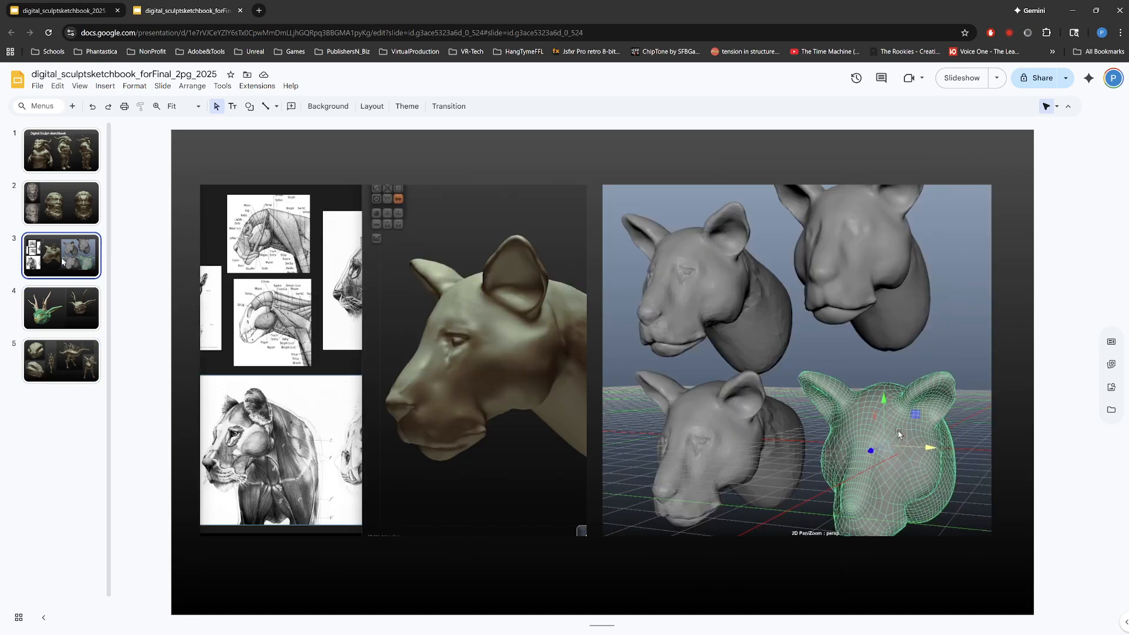
{"action": "key", "text": "Delete"}
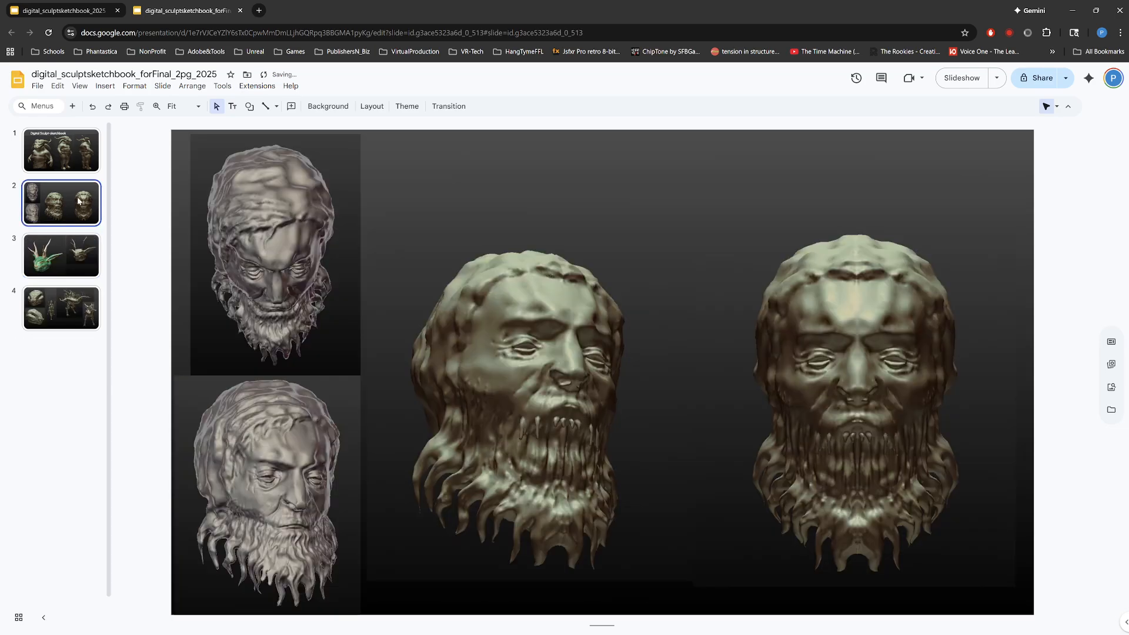
Step: Check the four remaining slides and delete the bearded-head slide and the reptile-head and spiny-creature slide
{"action": "left_click", "coordinate": [70, 167]}
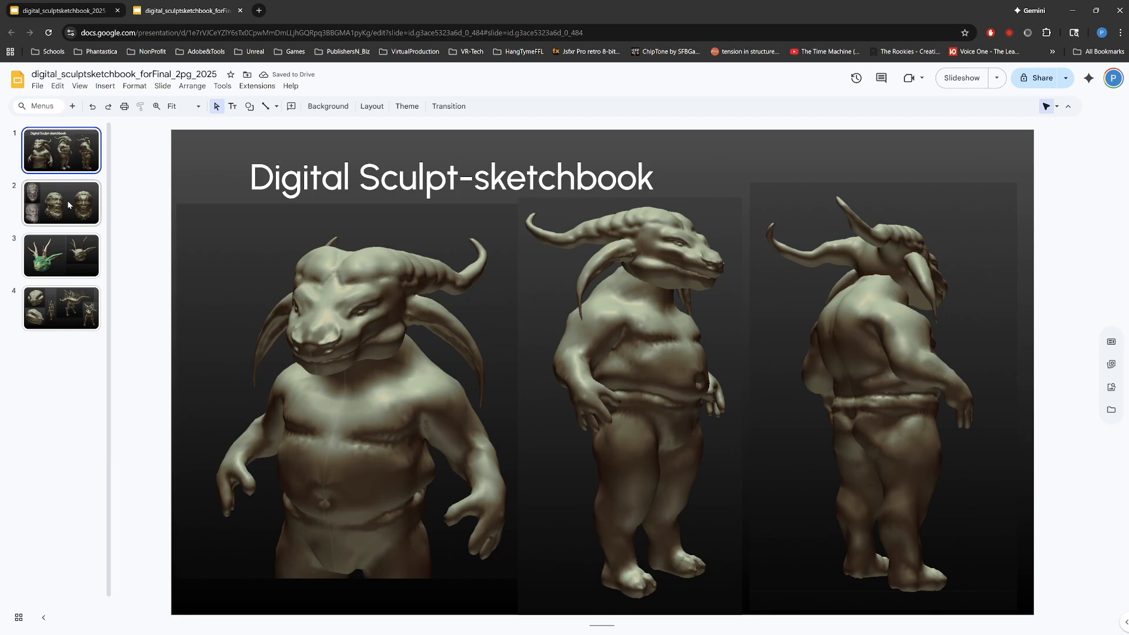
{"action": "left_click", "coordinate": [81, 212]}
{"action": "left_click", "coordinate": [80, 269]}
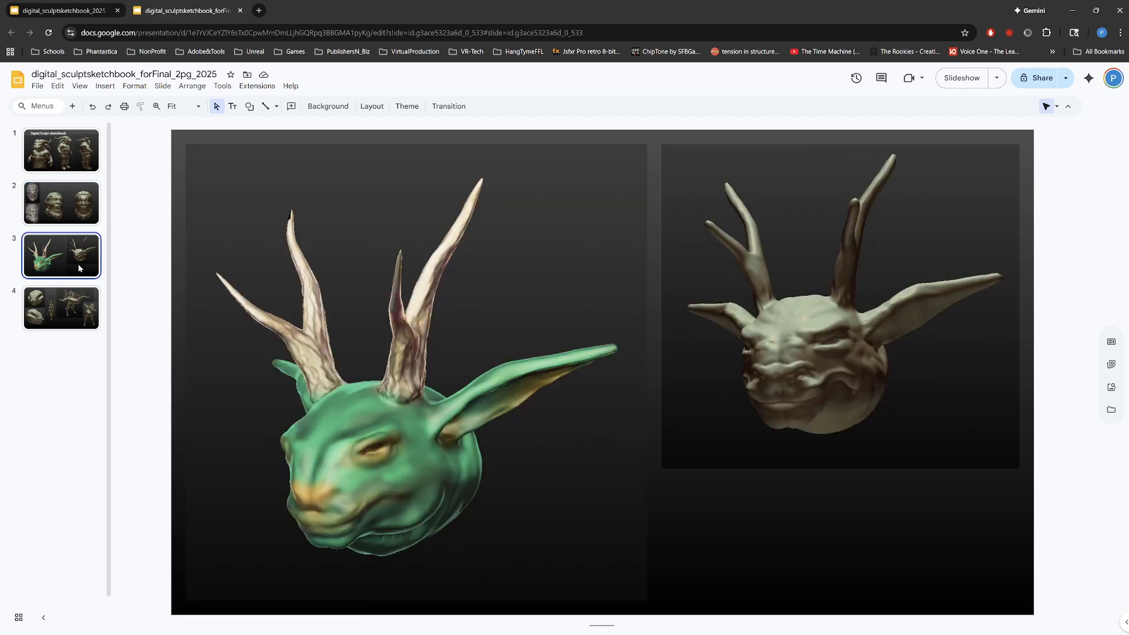
{"action": "left_click", "coordinate": [70, 315]}
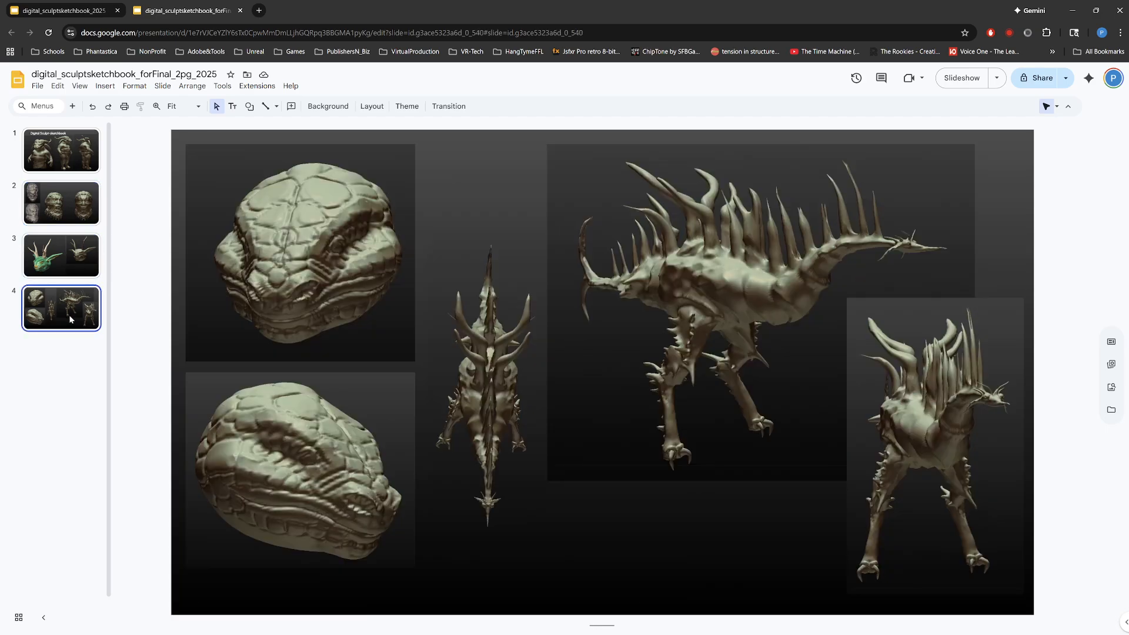
{"action": "left_click", "coordinate": [72, 207]}
{"action": "key", "text": "Delete"}
{"action": "left_click", "coordinate": [70, 260]}
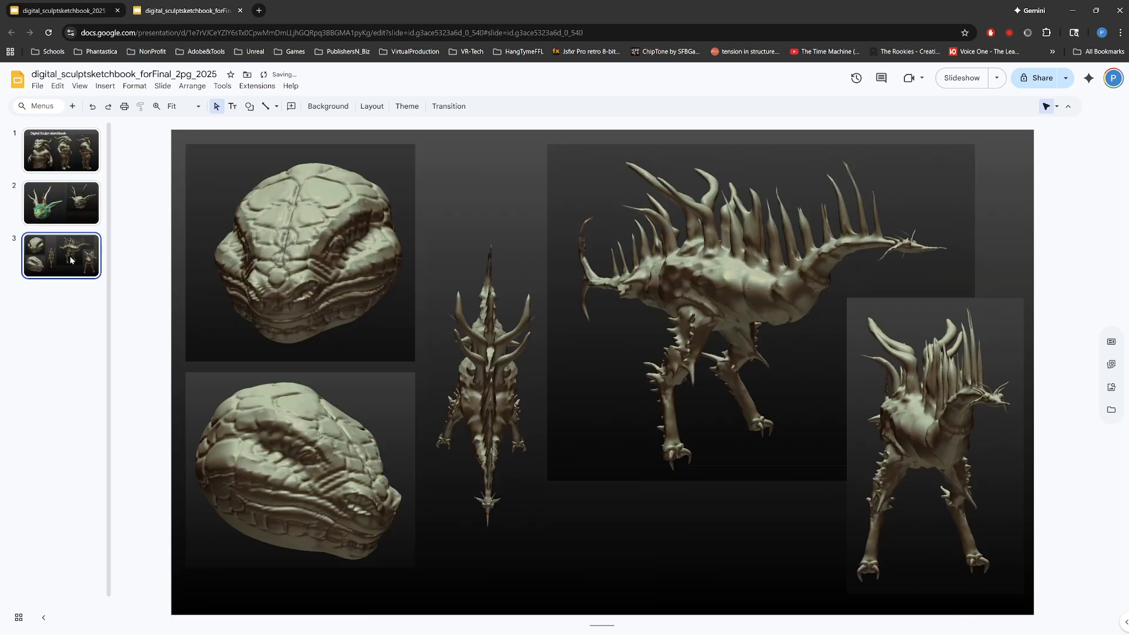
{"action": "key", "text": "Delete"}
Step: On the second slide, crop all four sides of the green horned-head image closer and move it to the slide's upper-left corner
{"action": "left_click", "coordinate": [85, 155]}
{"action": "left_click", "coordinate": [82, 205]}
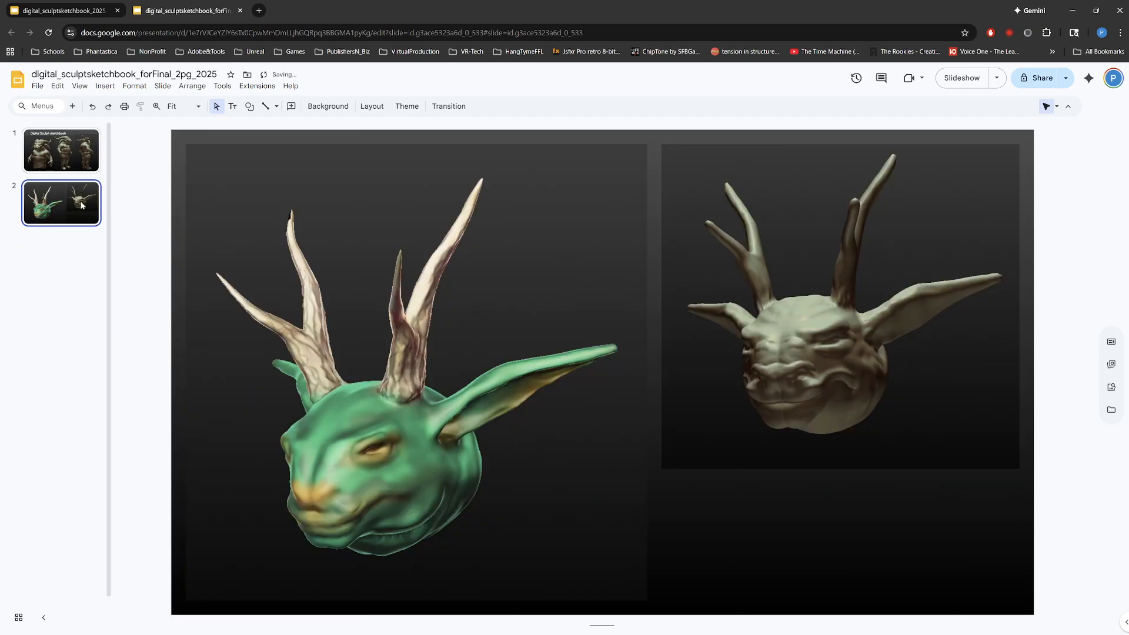
{"action": "left_click_drag", "start_coordinate": [466, 405], "coordinate": [457, 402]}
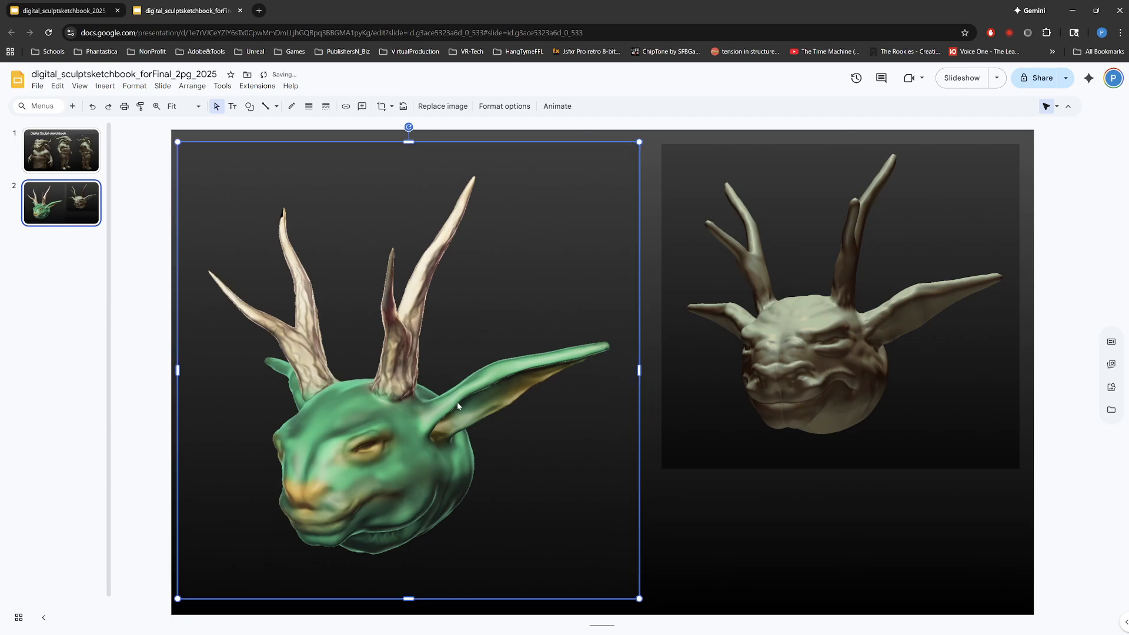
{"action": "double_click", "coordinate": [321, 380]}
{"action": "left_click_drag", "start_coordinate": [179, 368], "coordinate": [194, 370]}
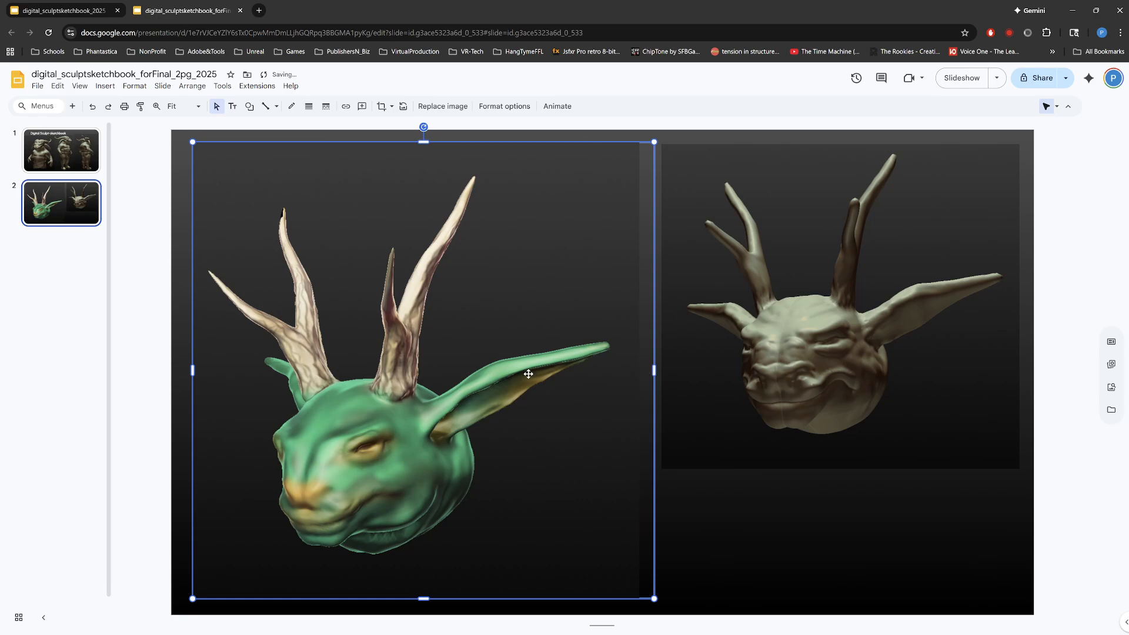
{"action": "left_click_drag", "start_coordinate": [654, 371], "coordinate": [624, 369]}
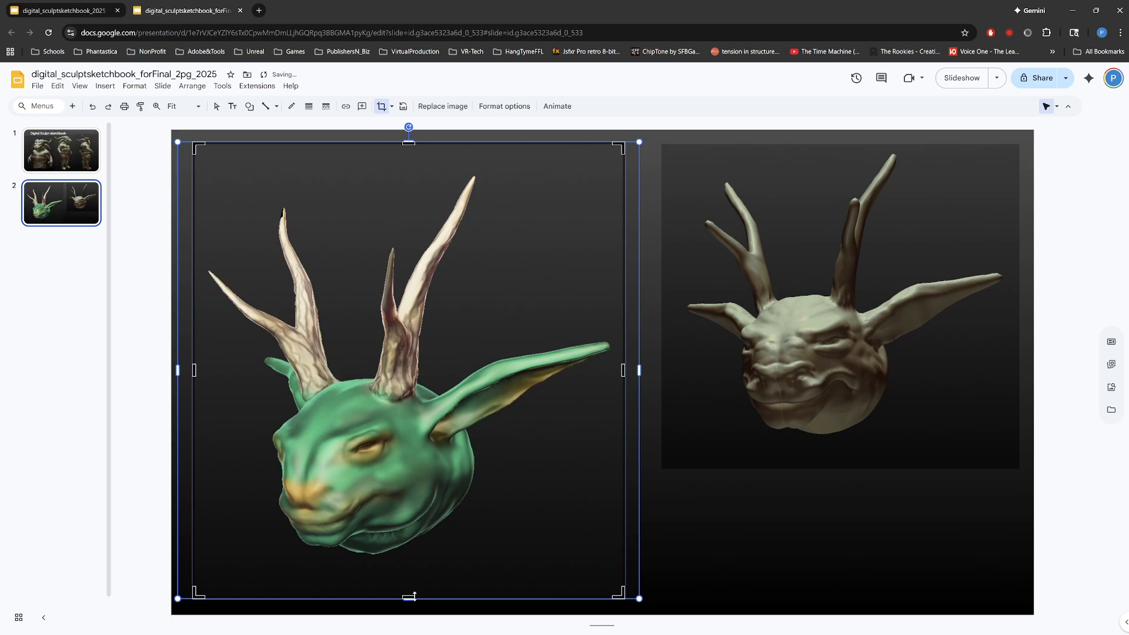
{"action": "left_click_drag", "start_coordinate": [414, 596], "coordinate": [416, 577]}
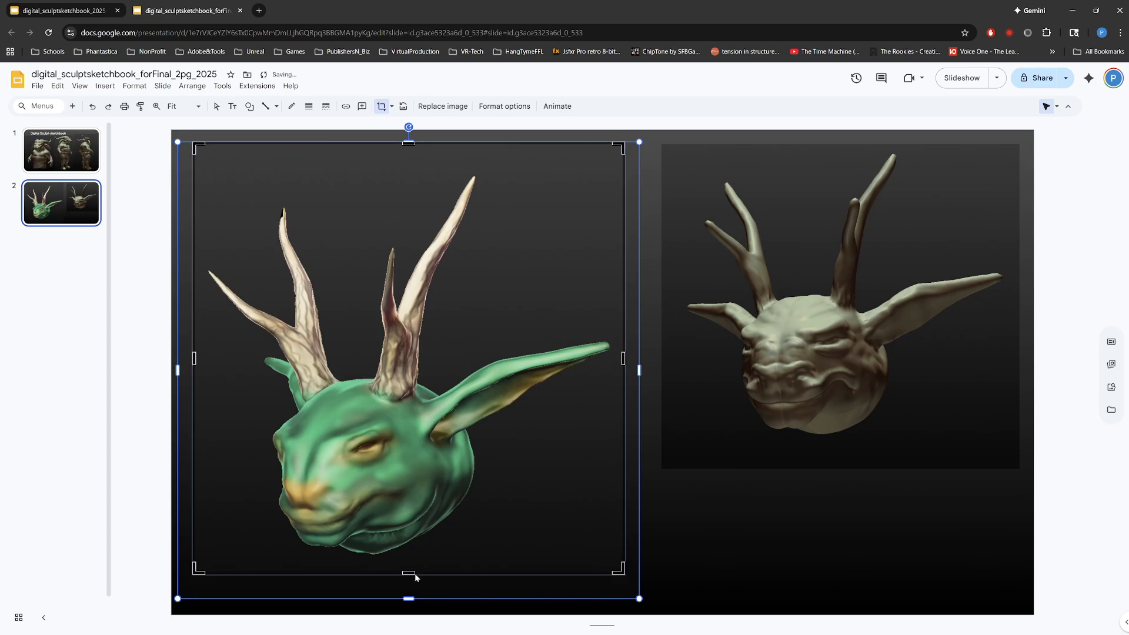
{"action": "left_click_drag", "start_coordinate": [411, 144], "coordinate": [410, 161]}
{"action": "key", "text": "Return"}
{"action": "left_click_drag", "start_coordinate": [486, 306], "coordinate": [468, 282]}
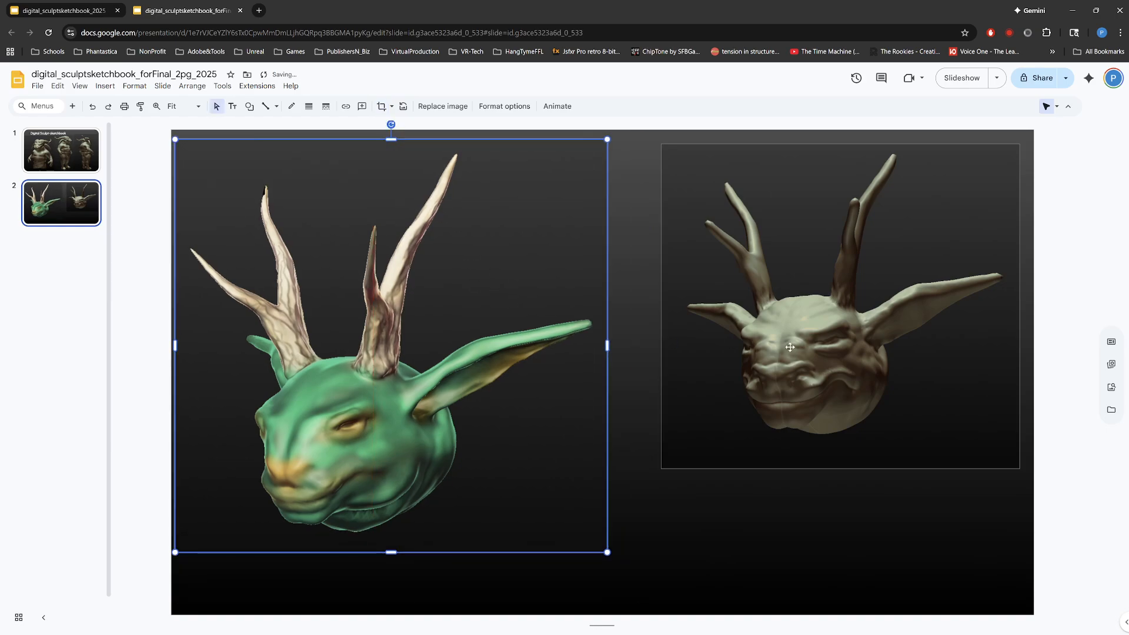
Step: Crop the bottom and left edges of the grey horned-head image and keep it in the slide's upper-right area
{"action": "left_click_drag", "start_coordinate": [790, 347], "coordinate": [734, 345]}
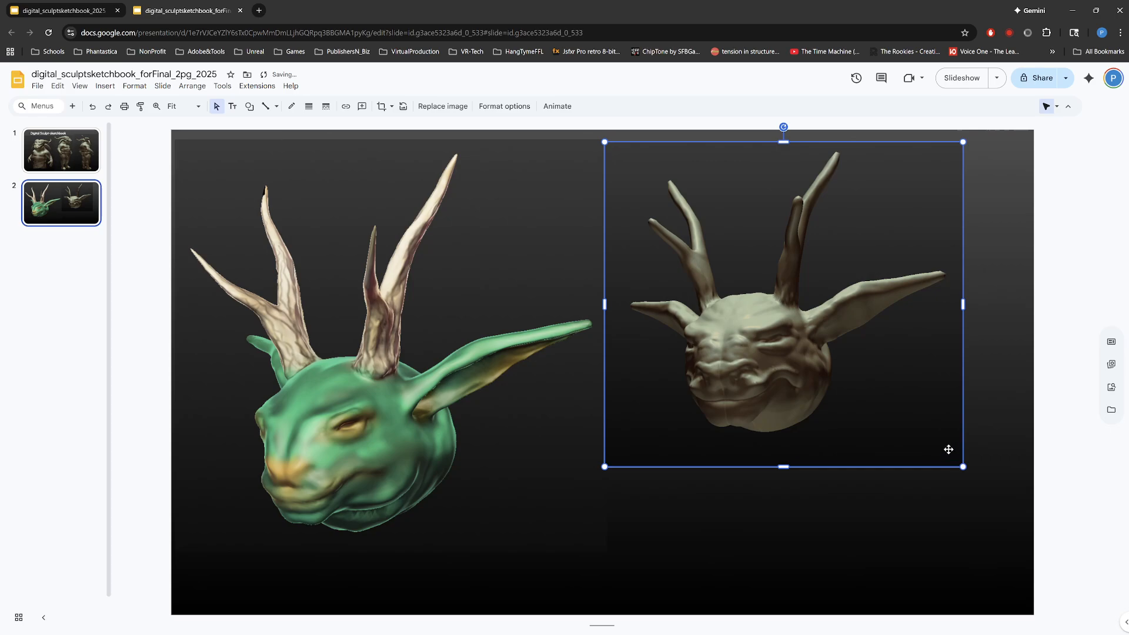
{"action": "double_click", "coordinate": [812, 418]}
{"action": "left_click_drag", "start_coordinate": [789, 465], "coordinate": [790, 447]}
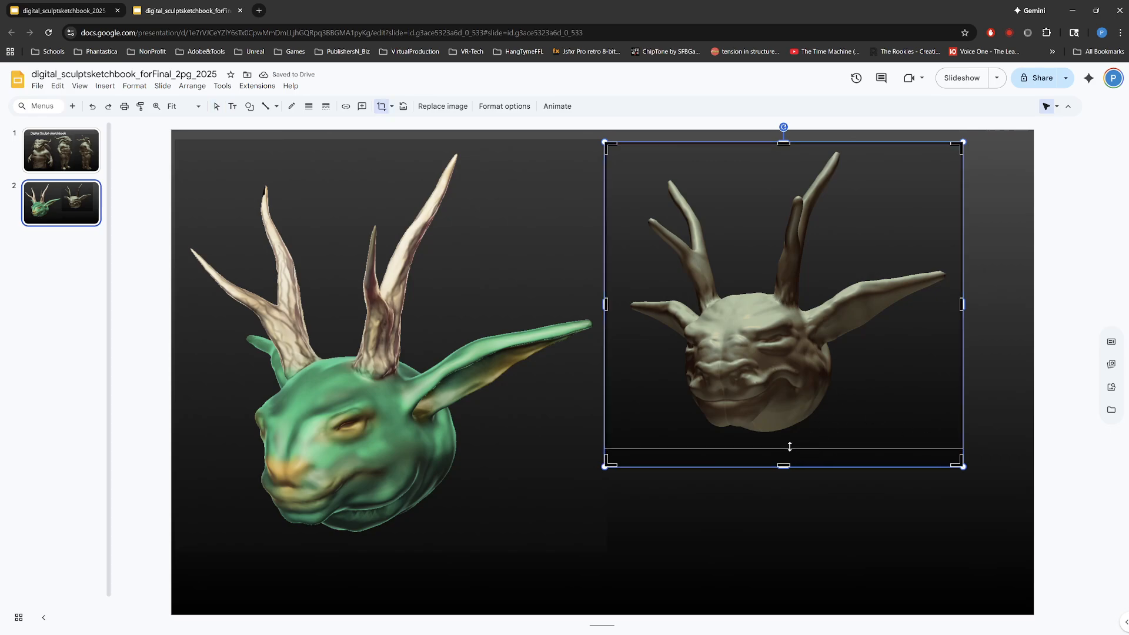
{"action": "key", "text": "Return"}
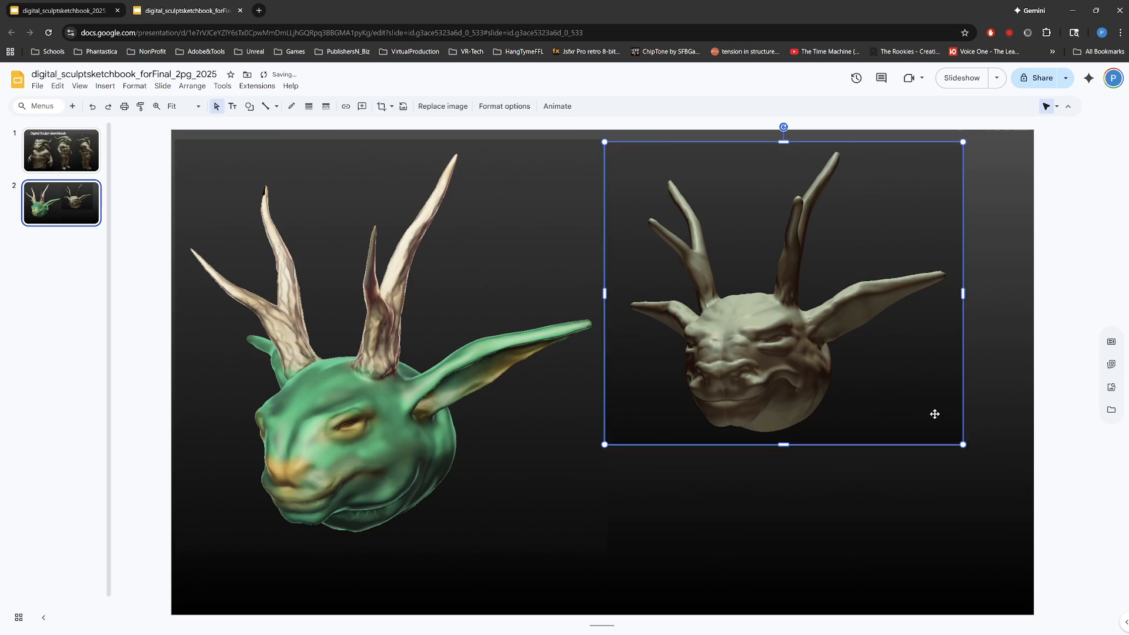
{"action": "left_click_drag", "start_coordinate": [801, 333], "coordinate": [864, 324]}
{"action": "double_click", "coordinate": [719, 325]}
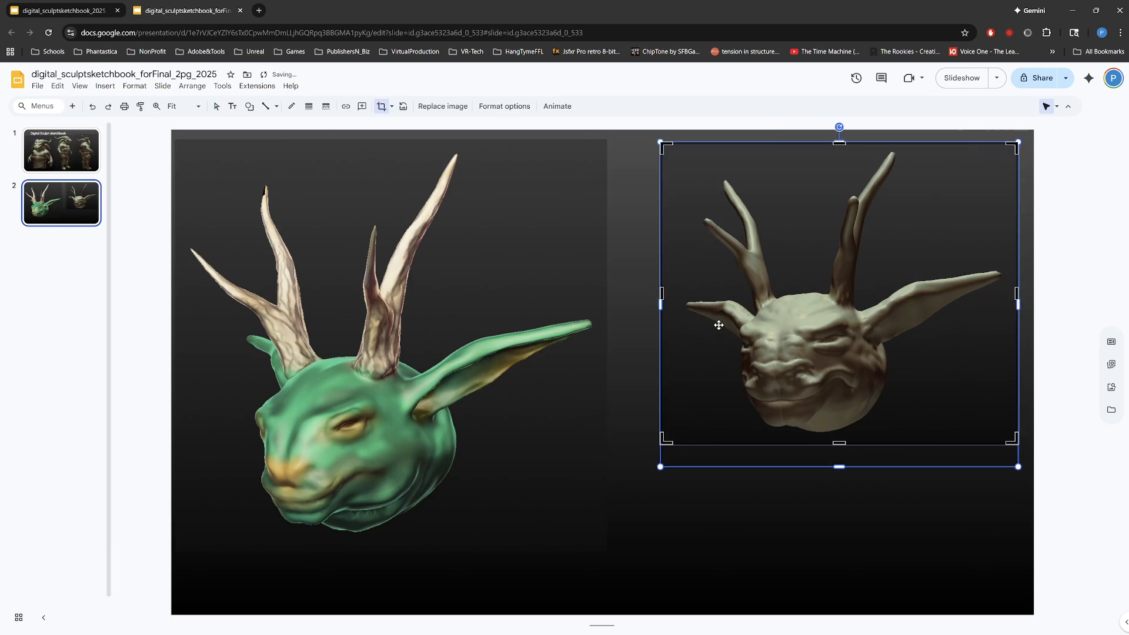
{"action": "left_click_drag", "start_coordinate": [662, 294], "coordinate": [677, 296]}
{"action": "key", "text": "Return"}
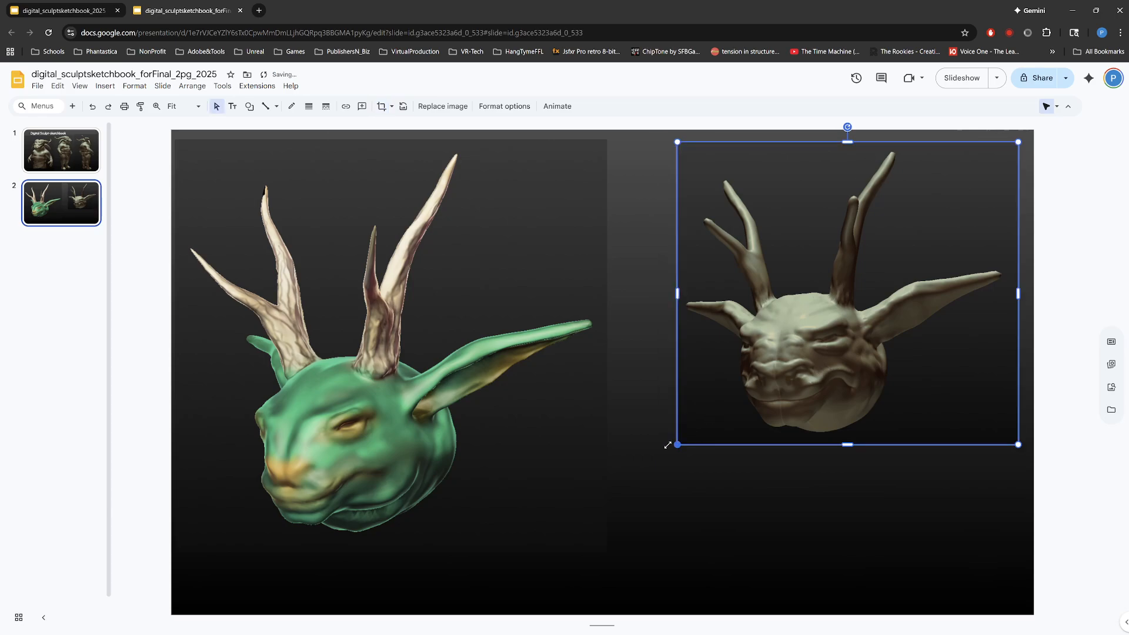
Step: Enlarge the grey head image to meet the green one and shrink the green head image to about the same height
{"action": "left_click_drag", "start_coordinate": [678, 442], "coordinate": [608, 497]}
{"action": "left_click", "coordinate": [249, 545]}
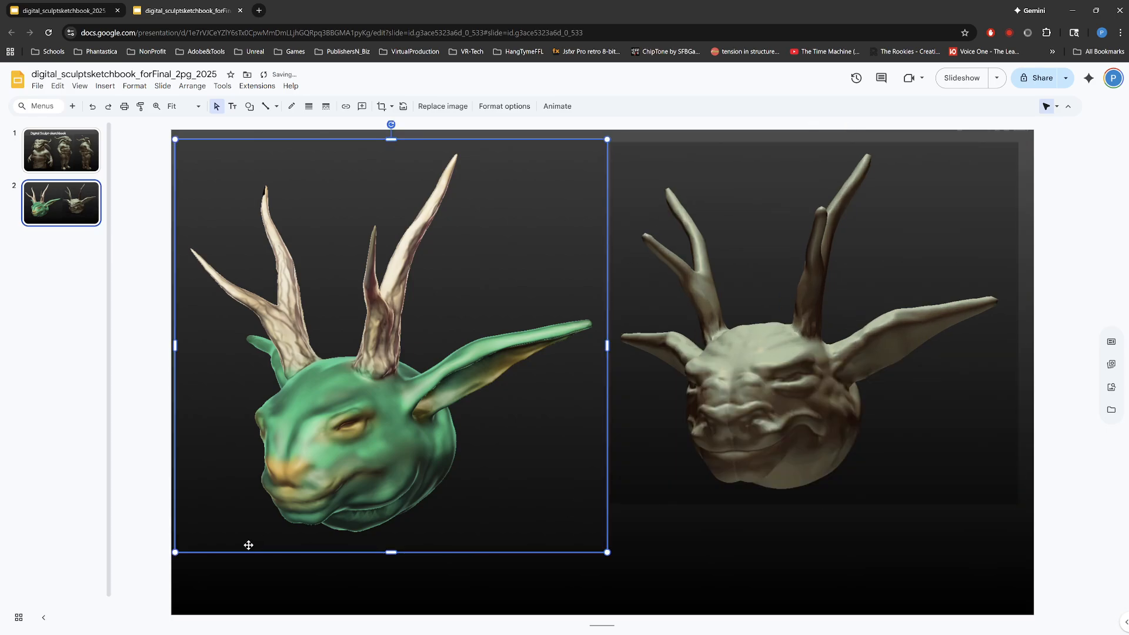
{"action": "left_click_drag", "start_coordinate": [175, 552], "coordinate": [244, 502]}
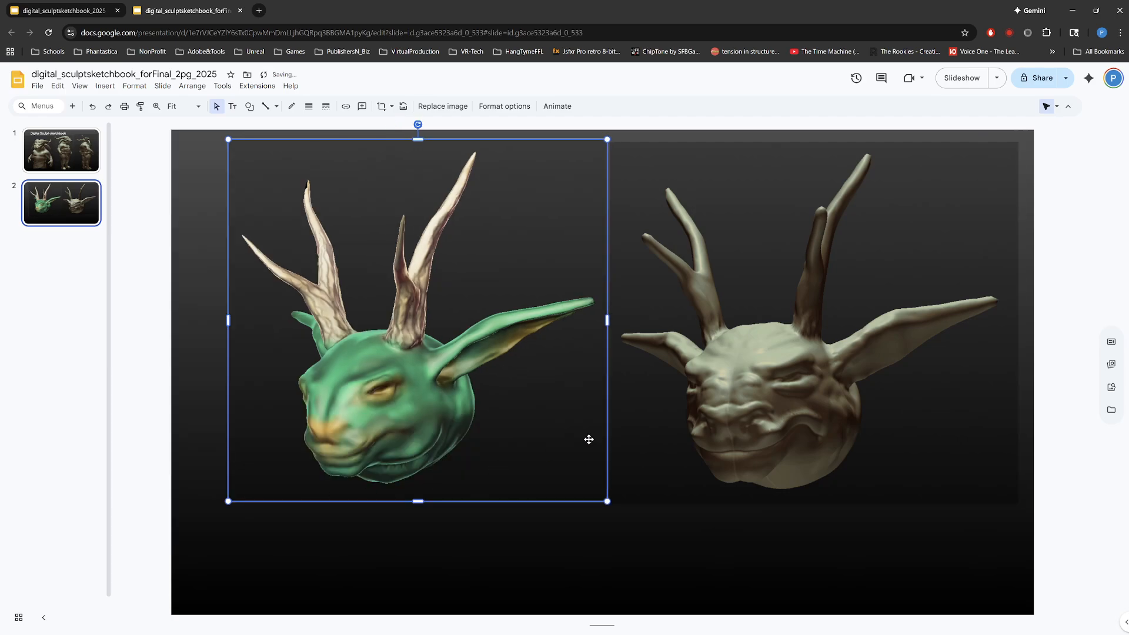
Step: Enlarge both horned-head images together slightly and center the pair on the slide
{"action": "left_click_drag", "start_coordinate": [773, 533], "coordinate": [463, 420]}
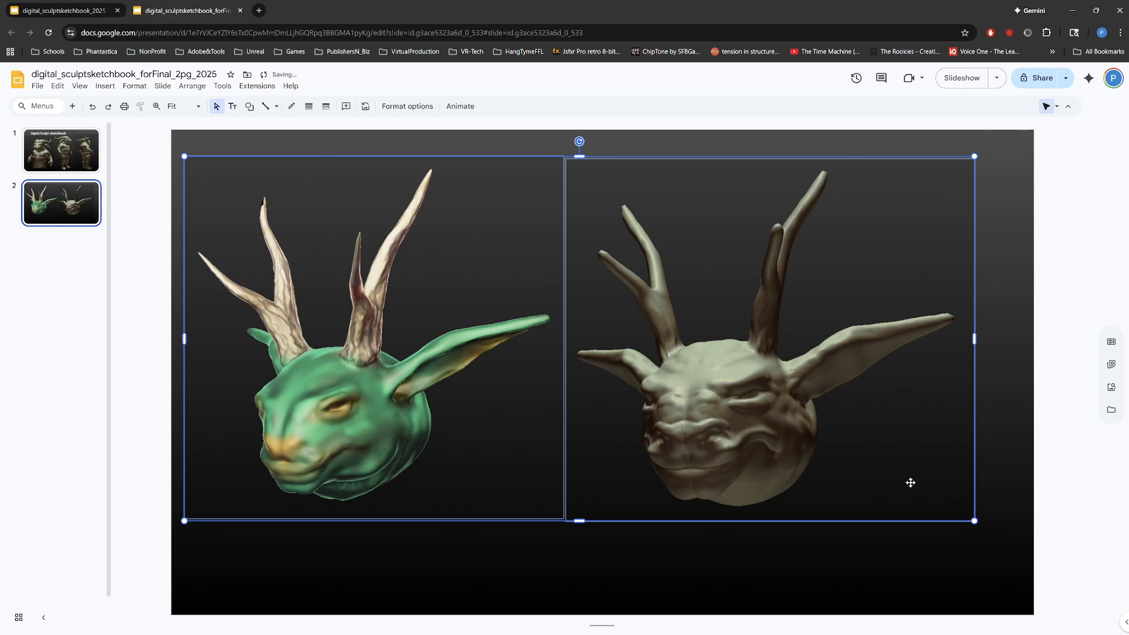
{"action": "left_click_drag", "start_coordinate": [975, 521], "coordinate": [1002, 534]}
{"action": "left_click_drag", "start_coordinate": [817, 457], "coordinate": [827, 486]}
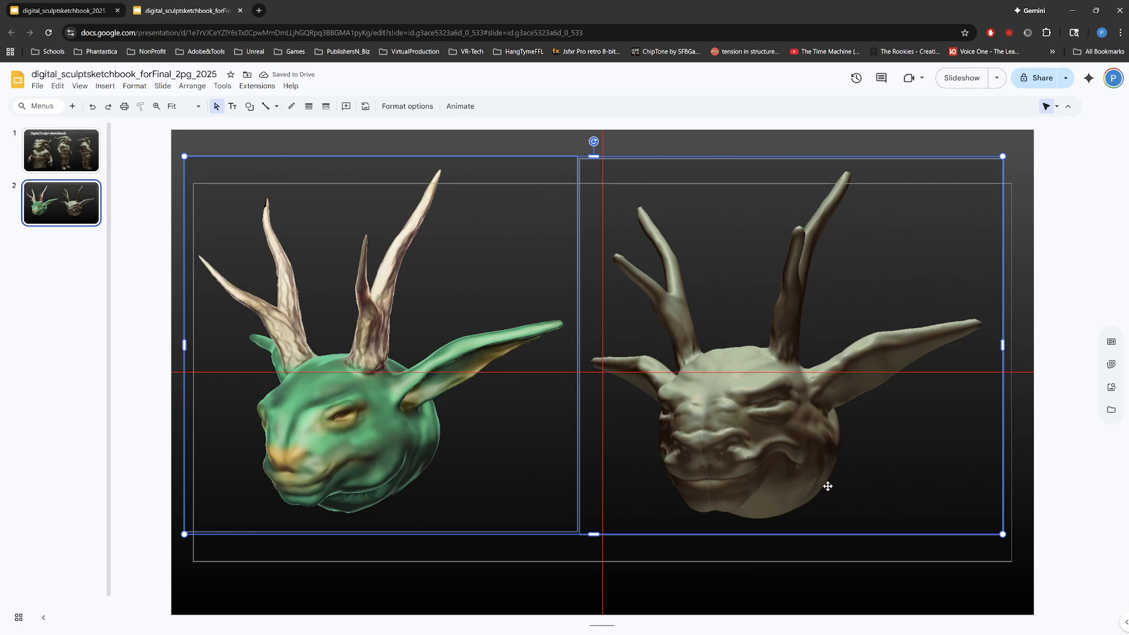
{"action": "left_click_drag", "start_coordinate": [827, 486], "coordinate": [827, 487]}
{"action": "left_click", "coordinate": [680, 167]}
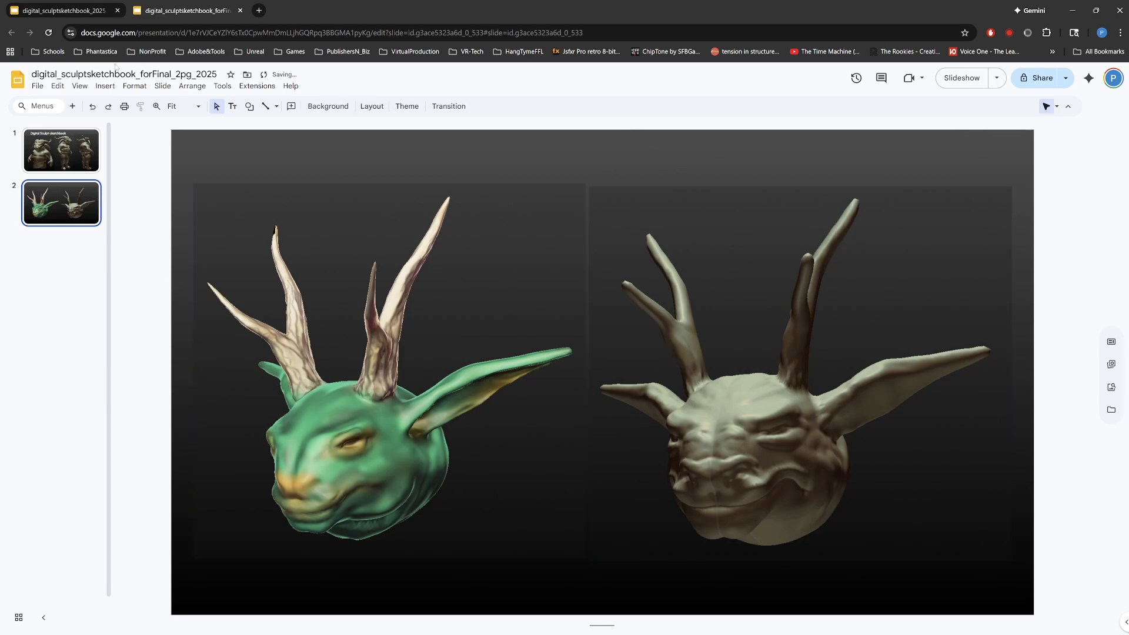
Step: Copy the "Digital Sculpt-sketchbook" title from the first slide onto the second slide
{"action": "left_click", "coordinate": [82, 141]}
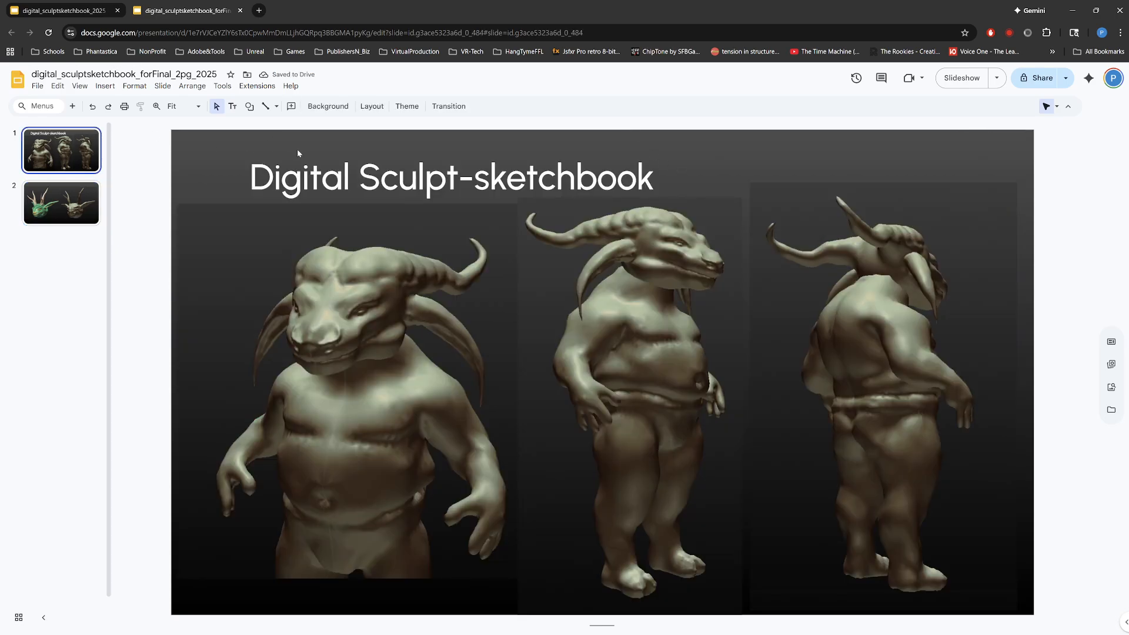
{"action": "left_click", "coordinate": [298, 150]}
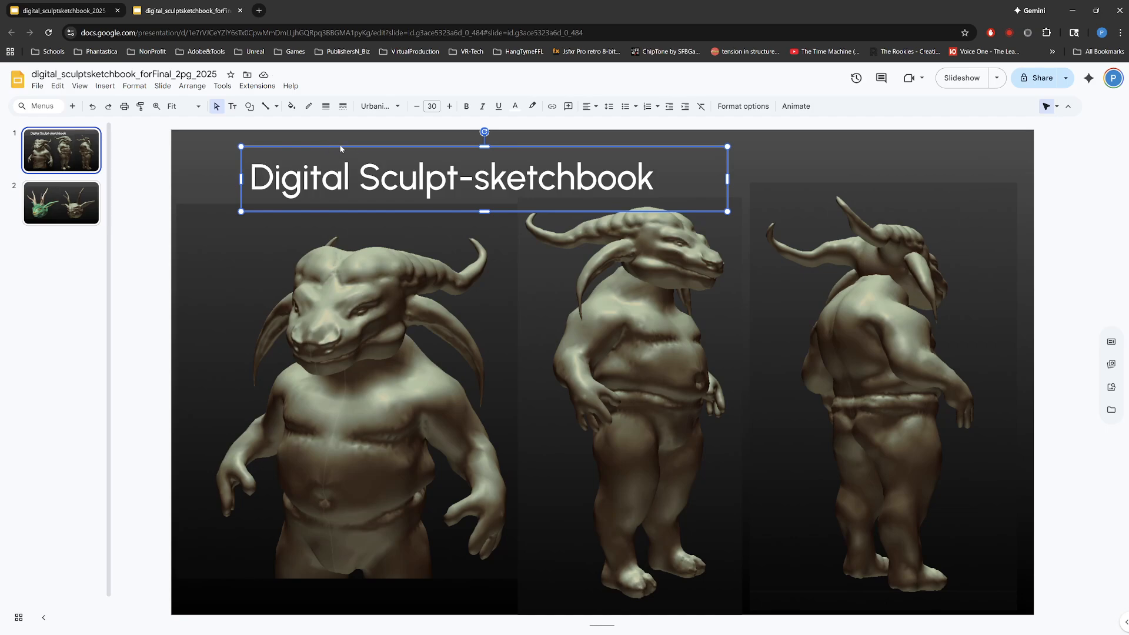
{"action": "left_click", "coordinate": [62, 203]}
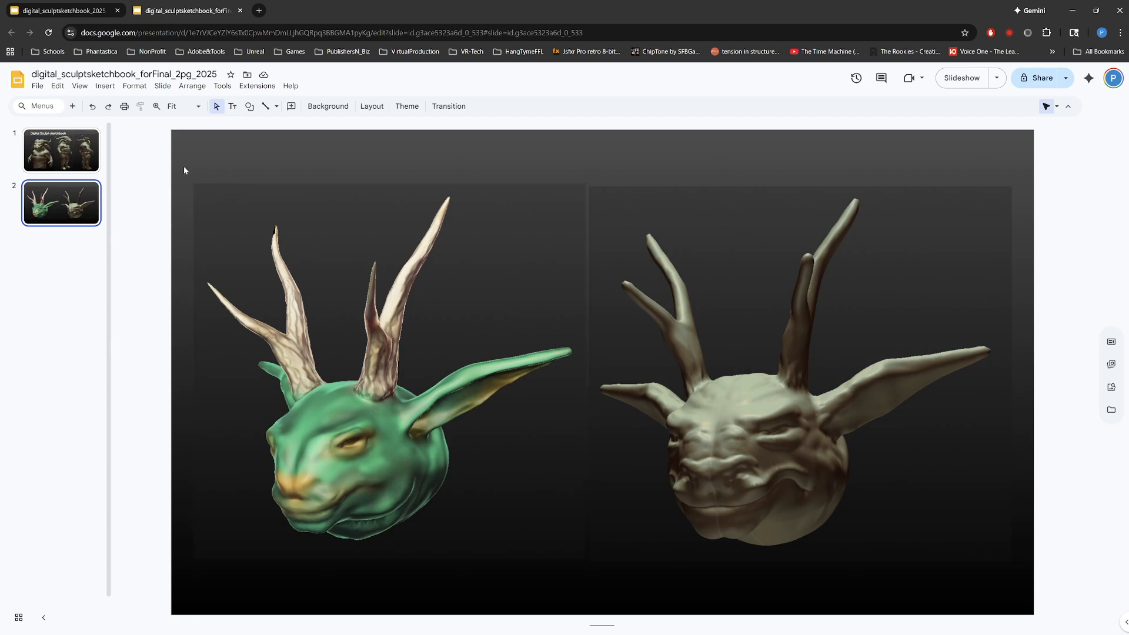
{"action": "type", "text": "Digital Sculpt-sketchbook"}
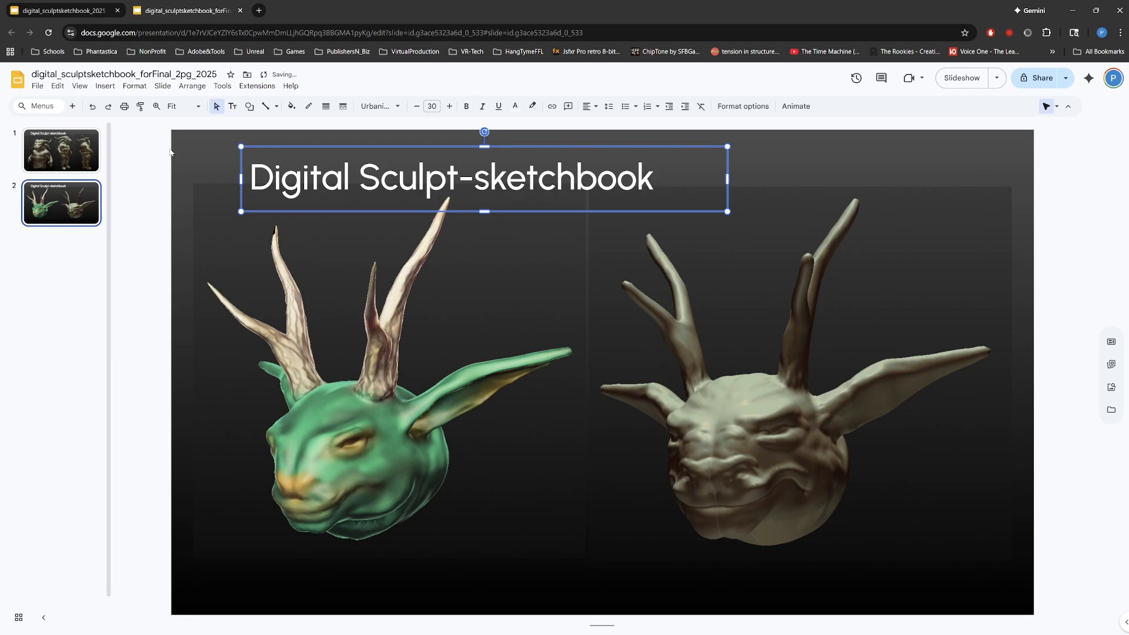
{"action": "left_click", "coordinate": [624, 374]}
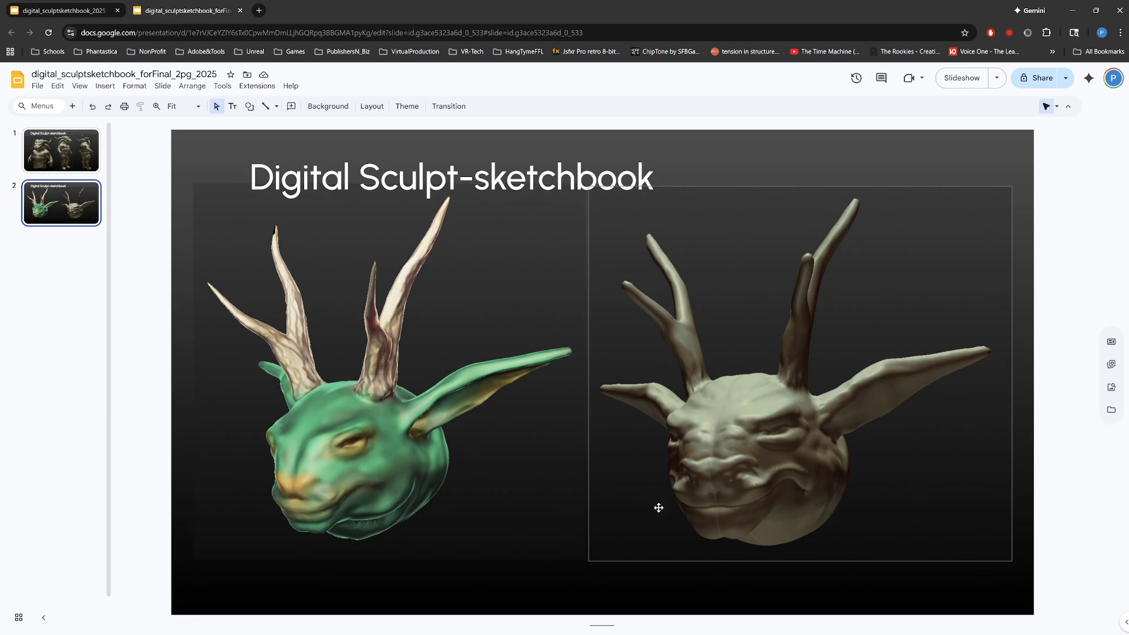
Step: Move both horned-head images down together so they sit clear below the title on the second slide
{"action": "left_click_drag", "start_coordinate": [706, 594], "coordinate": [468, 254]}
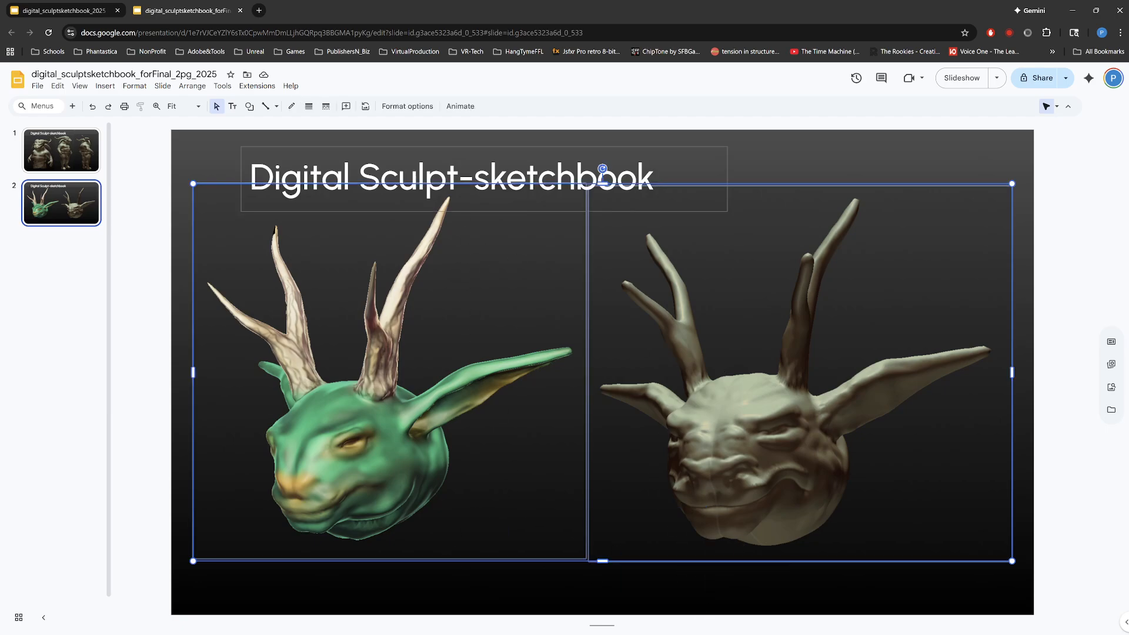
{"action": "left_click", "coordinate": [773, 172]}
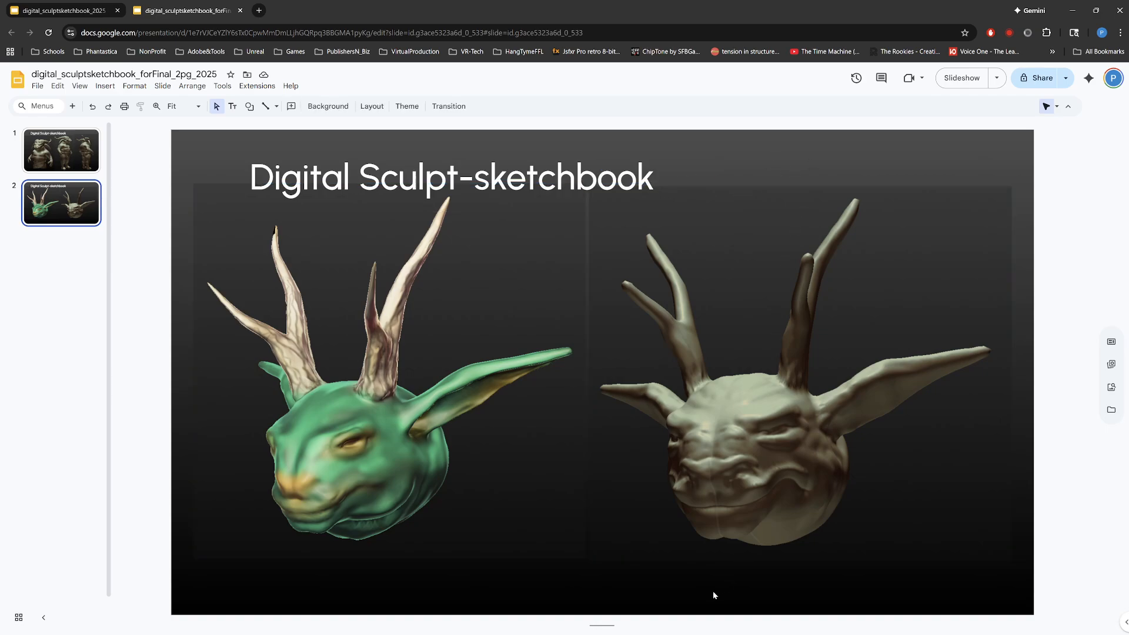
{"action": "left_click_drag", "start_coordinate": [715, 595], "coordinate": [460, 471]}
{"action": "key", "text": "Down"}
{"action": "key", "text": "Down"}
{"action": "key", "text": "Down"}
{"action": "key", "text": "Down"}
{"action": "key", "text": "Down"}
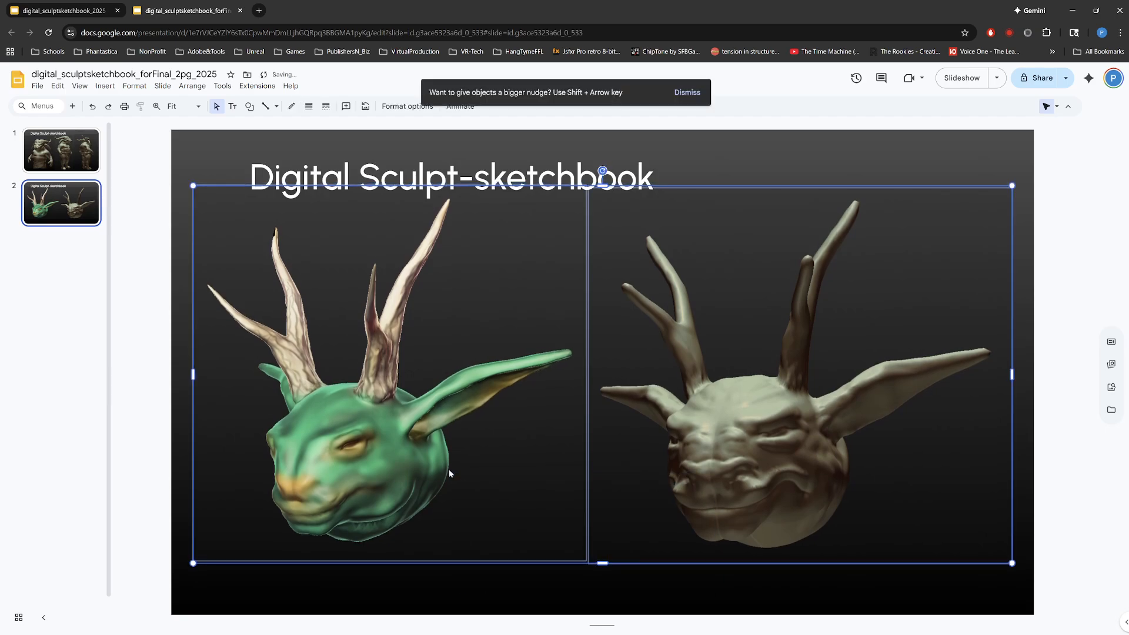
{"action": "key", "text": "Down"}
{"action": "key", "text": "Down"}
{"action": "key", "text": "Down"}
{"action": "key", "text": "Down"}
{"action": "key", "text": "Down"}
{"action": "key", "text": "Down"}
{"action": "key", "text": "Down"}
{"action": "key", "text": "Down"}
{"action": "key", "text": "Down"}
{"action": "key", "text": "Down"}
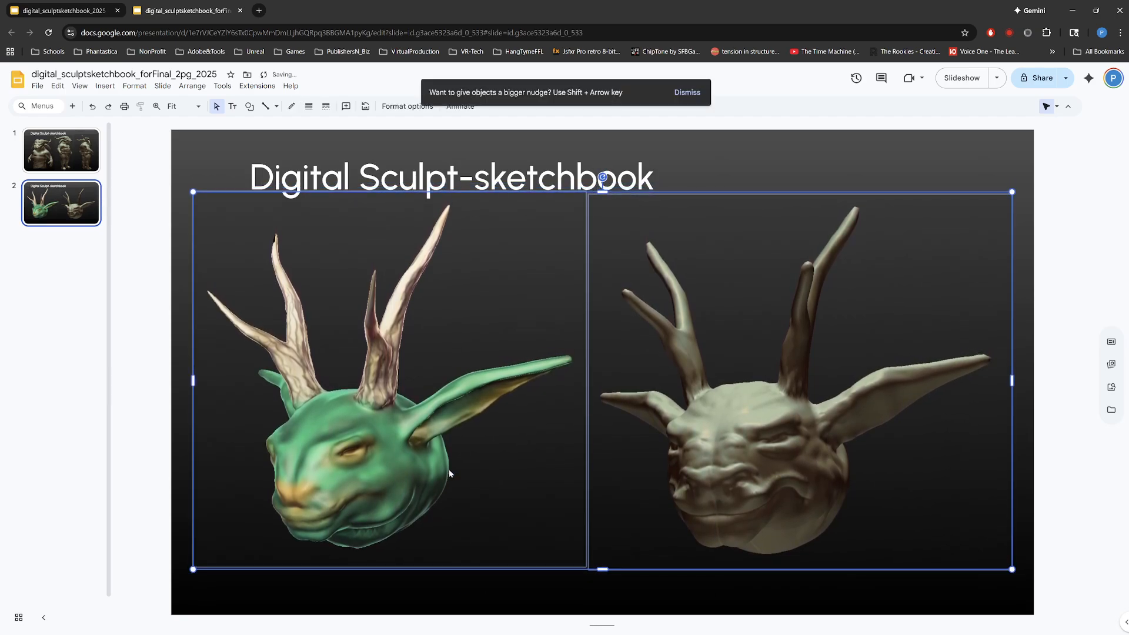
{"action": "key", "text": "Down"}
{"action": "key", "text": "Down"}
{"action": "key", "text": "Down"}
{"action": "key", "text": "Down"}
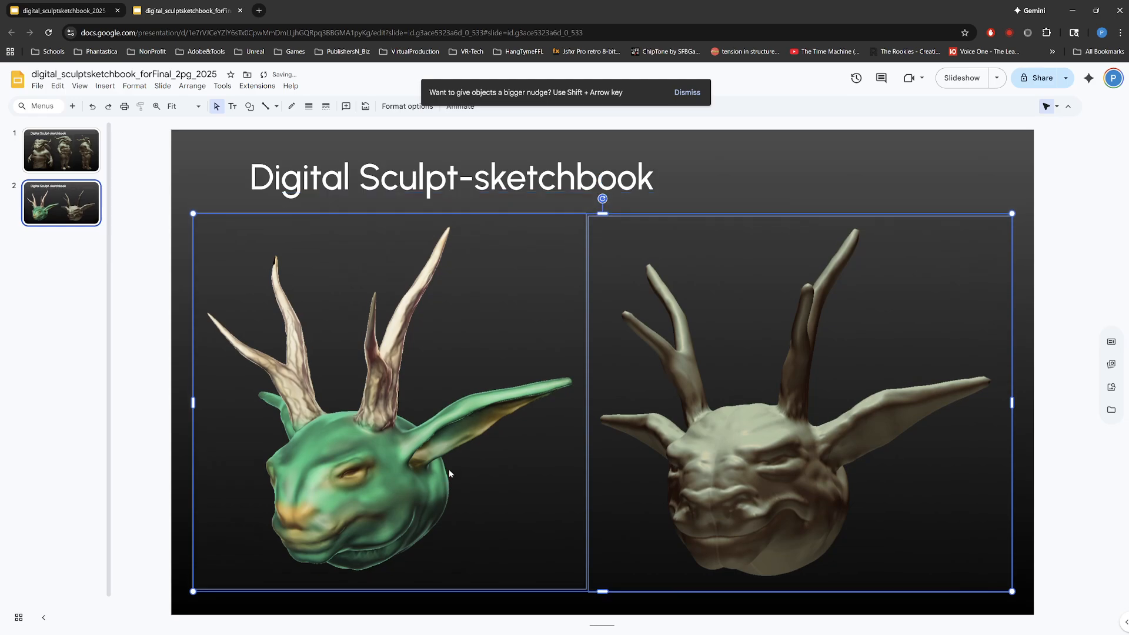
Step: On the first slide, nudge the front-view bust and the back-view figure images down slightly together
{"action": "left_click", "coordinate": [41, 162]}
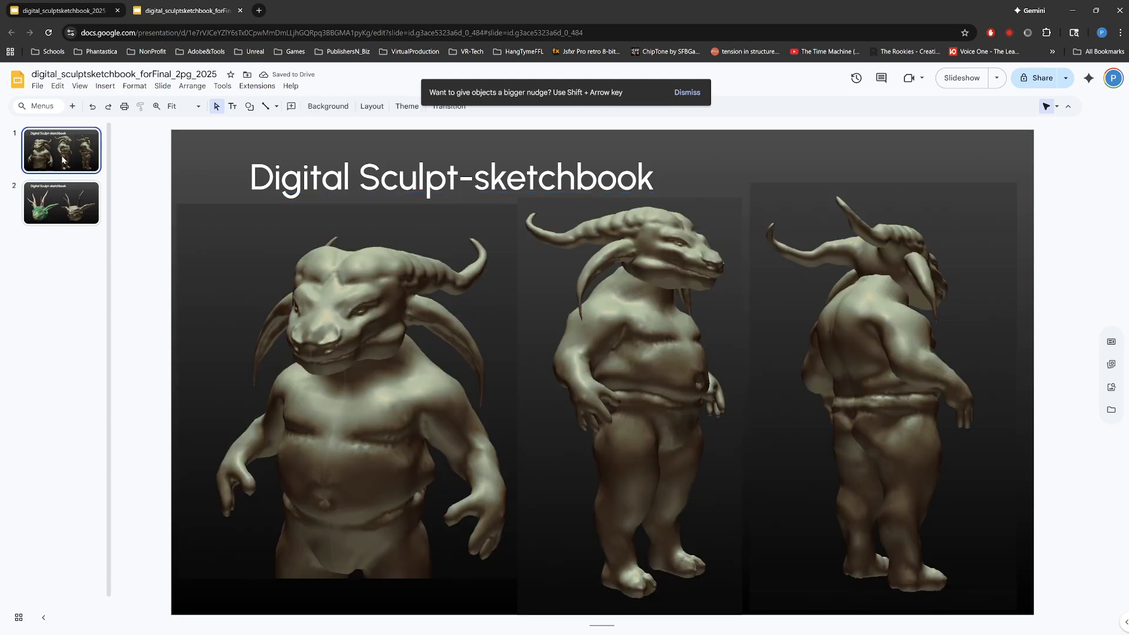
{"action": "left_click", "coordinate": [391, 499]}
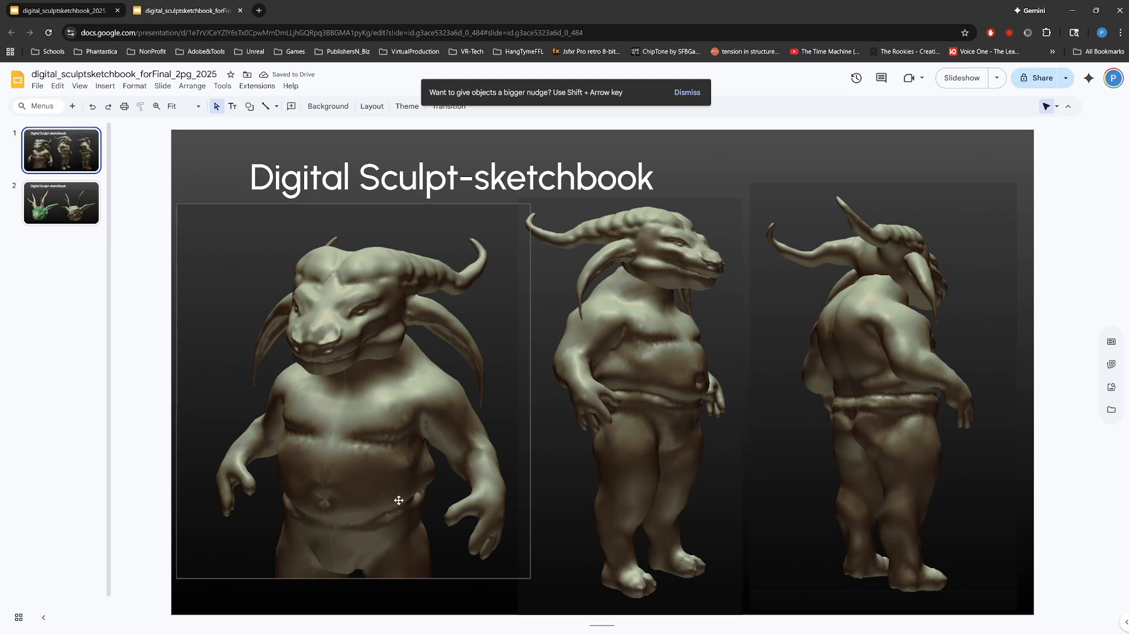
{"action": "left_click", "coordinate": [882, 512], "text": "shift"}
{"action": "key", "text": "Down"}
{"action": "key", "text": "Down"}
{"action": "key", "text": "Down"}
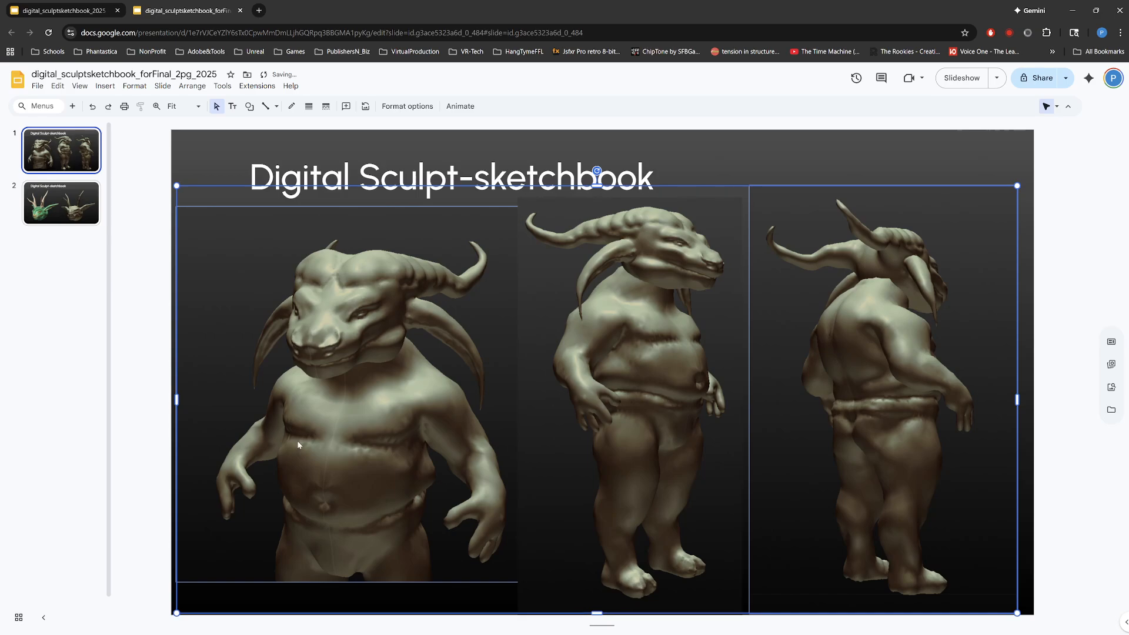
Step: Move the front-view bust image further down, clear of the title
{"action": "left_click", "coordinate": [186, 171]}
{"action": "left_click", "coordinate": [241, 254]}
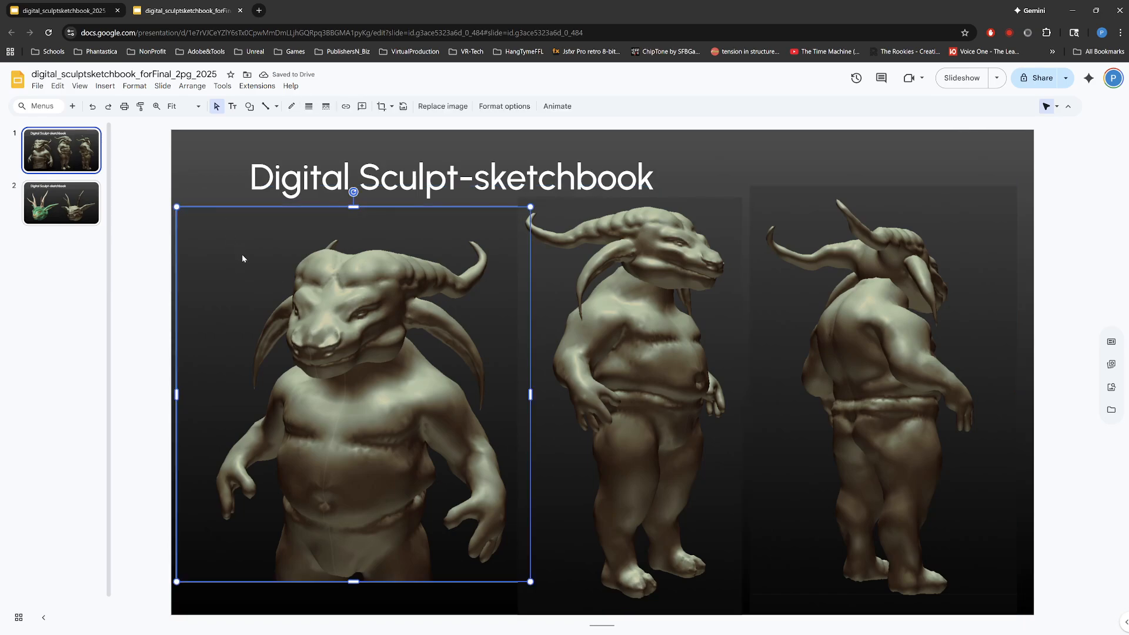
{"action": "key", "text": "Down"}
{"action": "key", "text": "Down"}
{"action": "key", "text": "Down"}
{"action": "key", "text": "Down"}
{"action": "key", "text": "Up"}
{"action": "key", "text": "Up"}
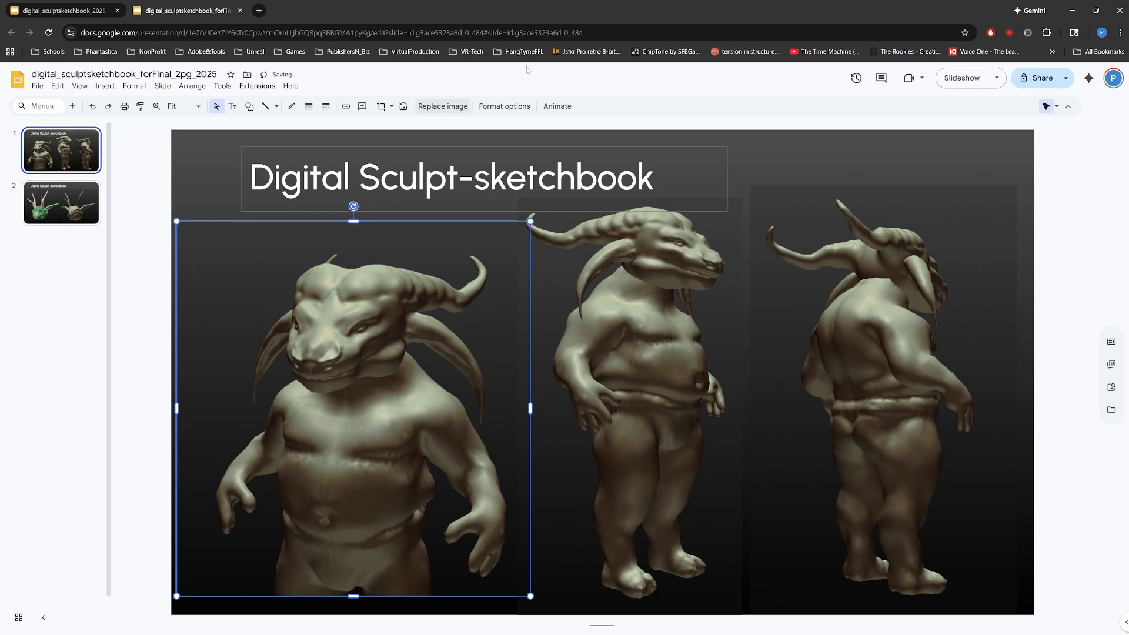
Step: Nudge the middle side-view figure image slightly to the right, toward the back-view figure
{"action": "left_click", "coordinate": [905, 154]}
{"action": "left_click", "coordinate": [690, 321]}
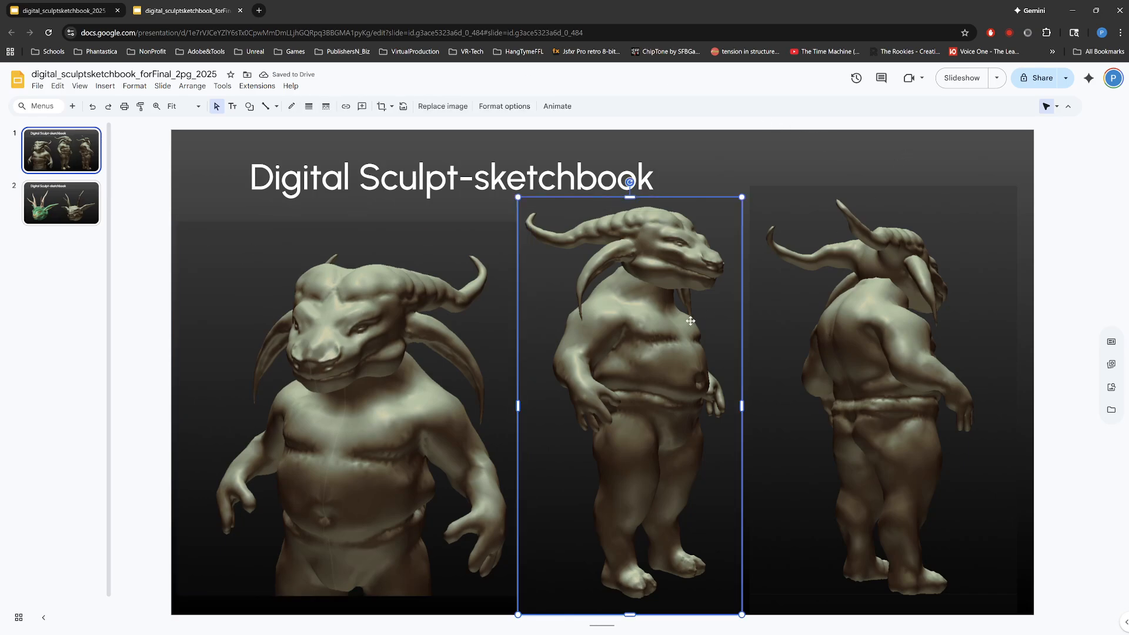
{"action": "key", "text": "Right"}
{"action": "key", "text": "Right"}
{"action": "key", "text": "Right"}
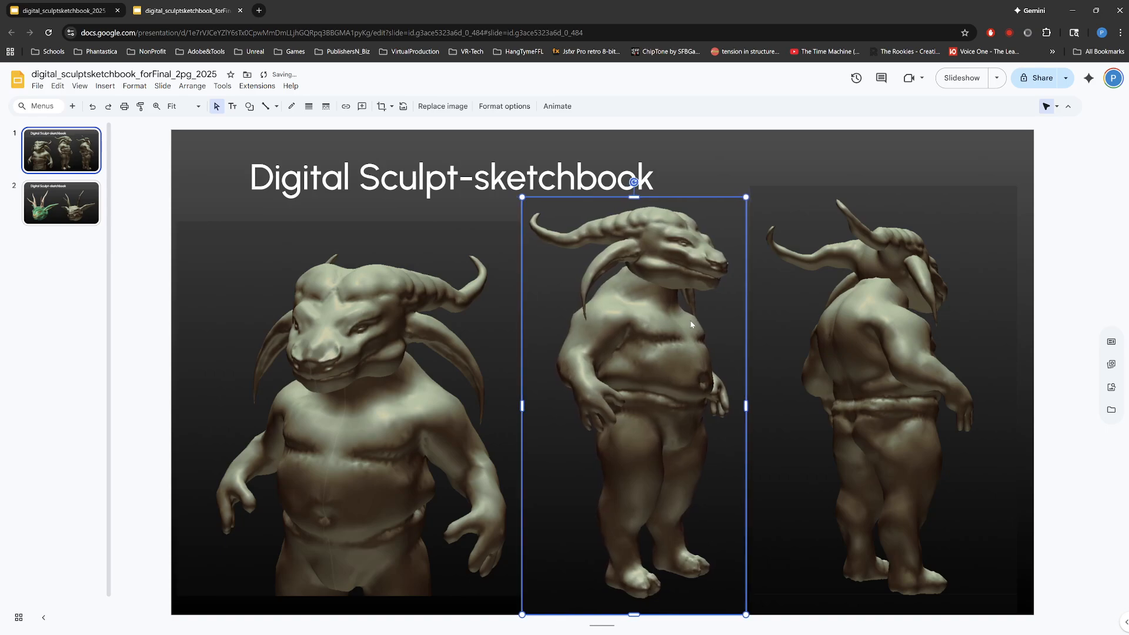
{"action": "left_click", "coordinate": [795, 164]}
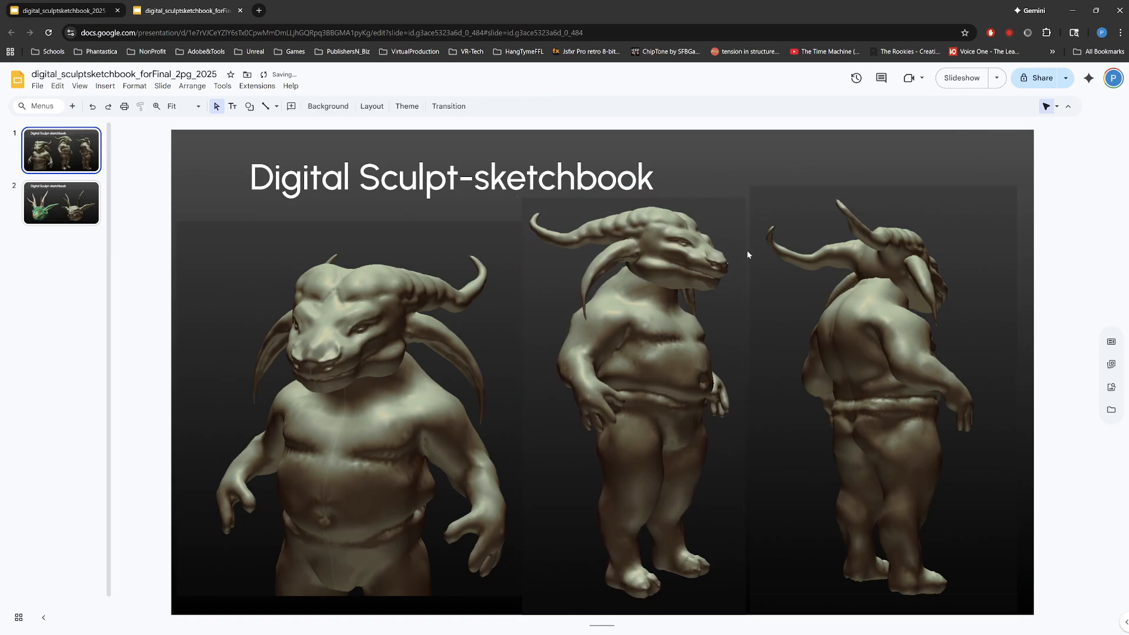
Step: Crop the empty strip off the left side of the front-view bust image on the first slide
{"action": "left_click", "coordinate": [844, 207]}
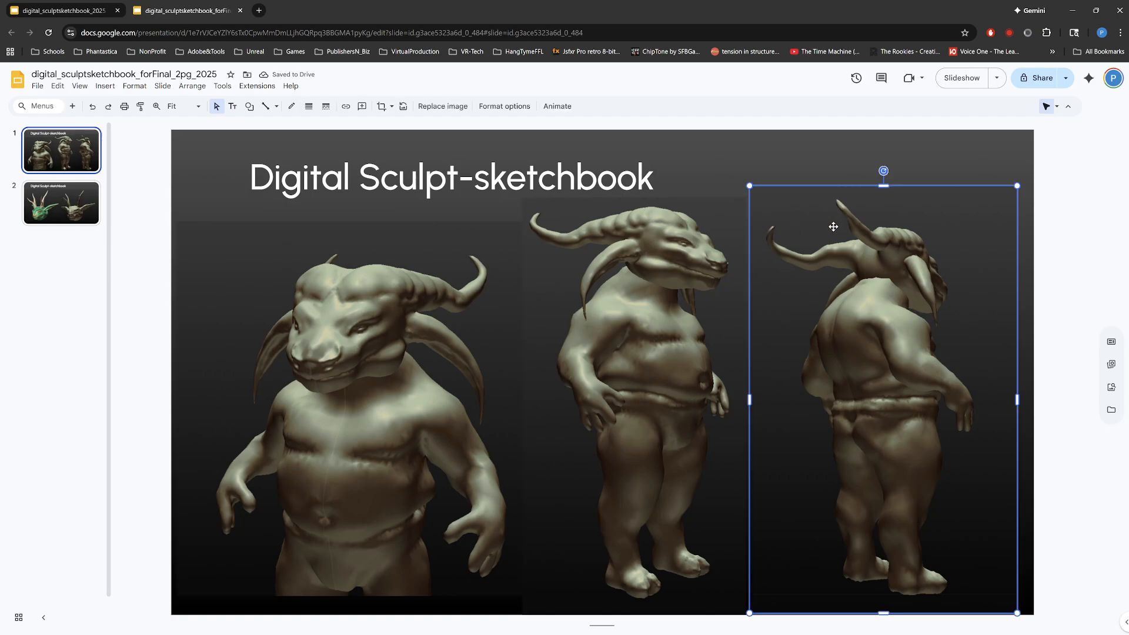
{"action": "left_click", "coordinate": [342, 380]}
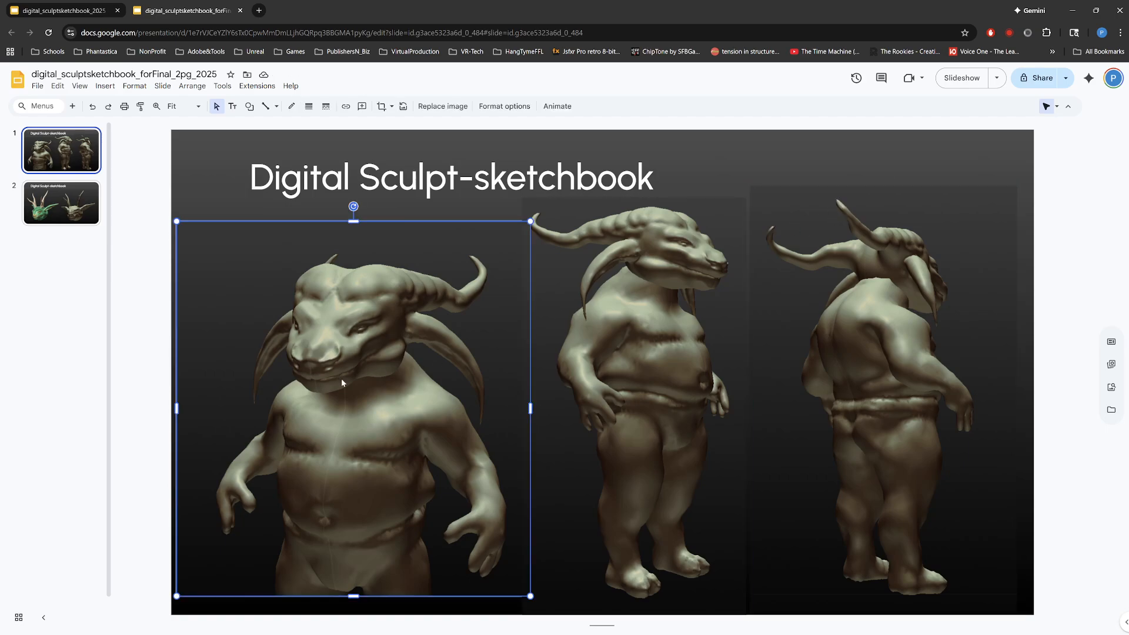
{"action": "double_click", "coordinate": [342, 380]}
{"action": "left_click_drag", "start_coordinate": [179, 407], "coordinate": [206, 407]}
{"action": "key", "text": "Escape"}
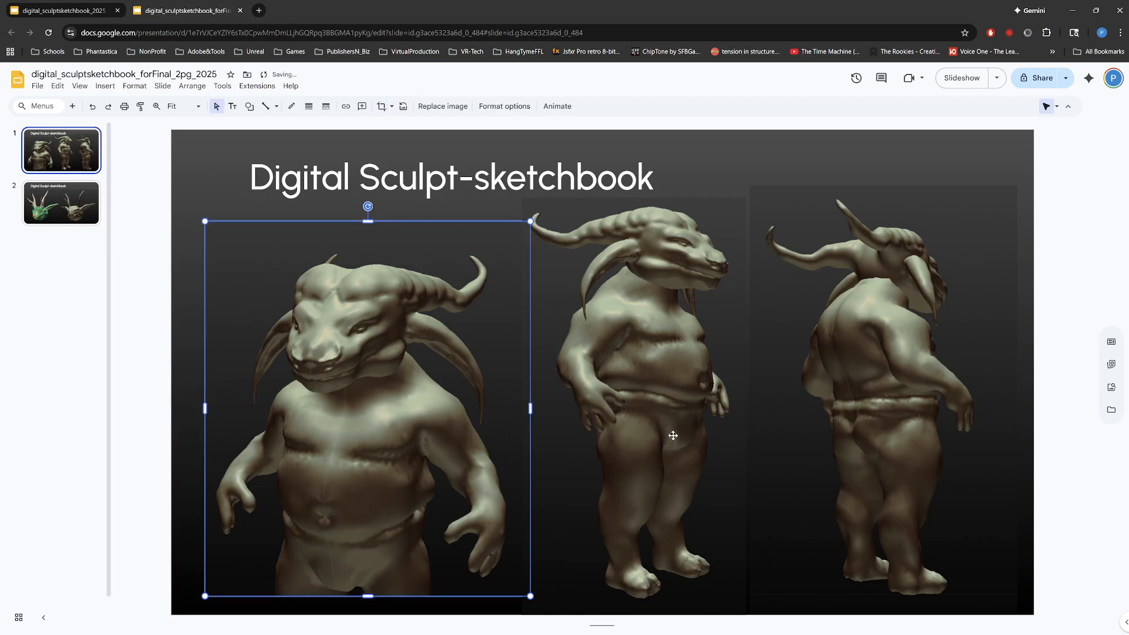
Step: Crop the empty strip off the right side of the back-view figure image and shift its picture slightly right
{"action": "left_click", "coordinate": [945, 428]}
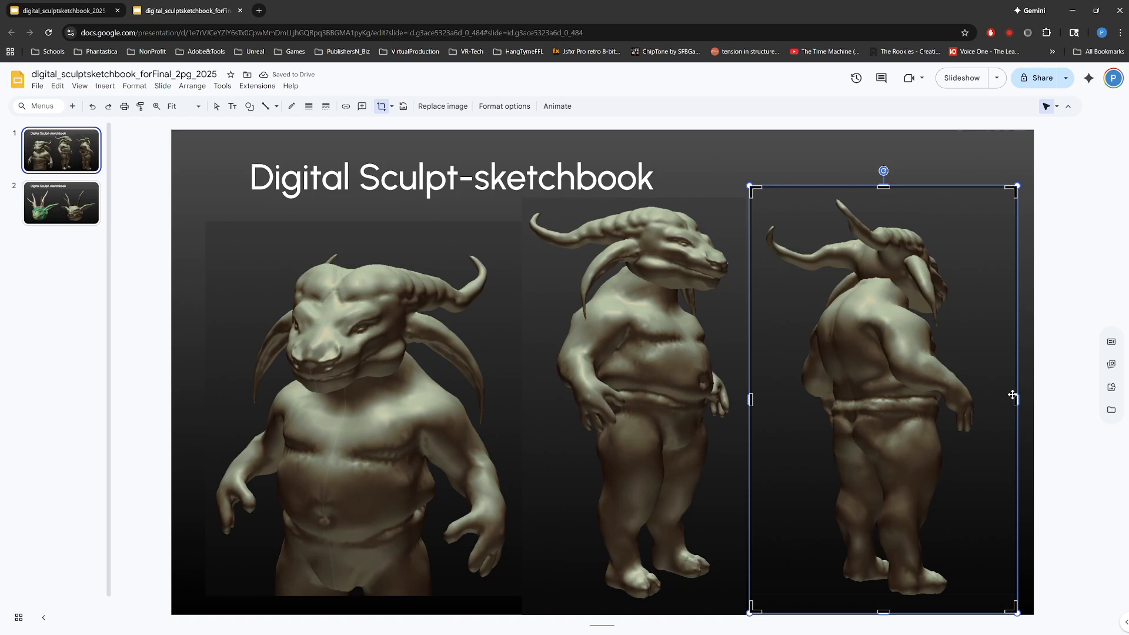
{"action": "left_click_drag", "start_coordinate": [1013, 397], "coordinate": [984, 401]}
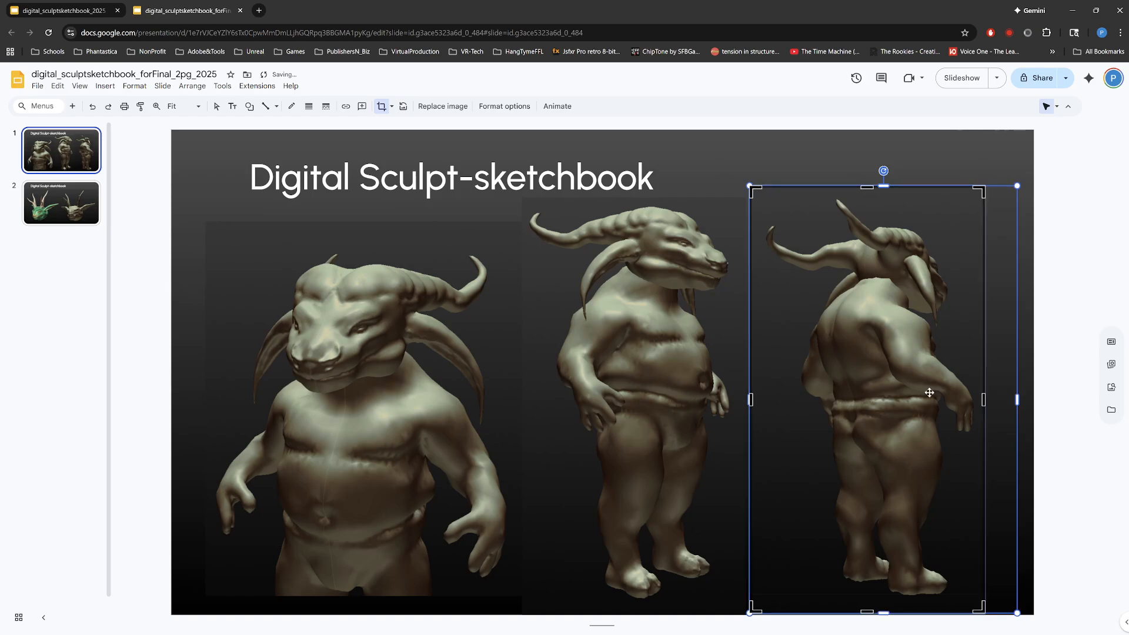
{"action": "left_click_drag", "start_coordinate": [752, 393], "coordinate": [760, 393]}
{"action": "key", "text": "Return"}
{"action": "left_click", "coordinate": [786, 178]}
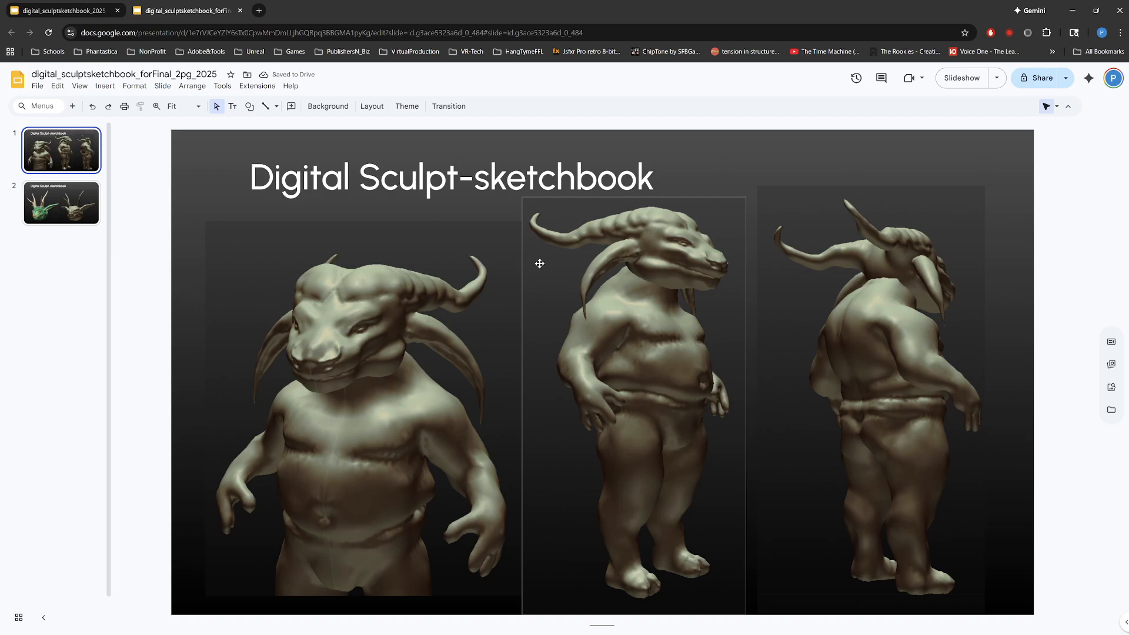
Step: Nudge the middle side-view figure image to the right, toward the back-view figure, and slightly up
{"action": "left_click", "coordinate": [676, 291]}
{"action": "key", "text": "Right"}
{"action": "key", "text": "Right"}
{"action": "key", "text": "Right"}
{"action": "key", "text": "Right"}
{"action": "key", "text": "Right"}
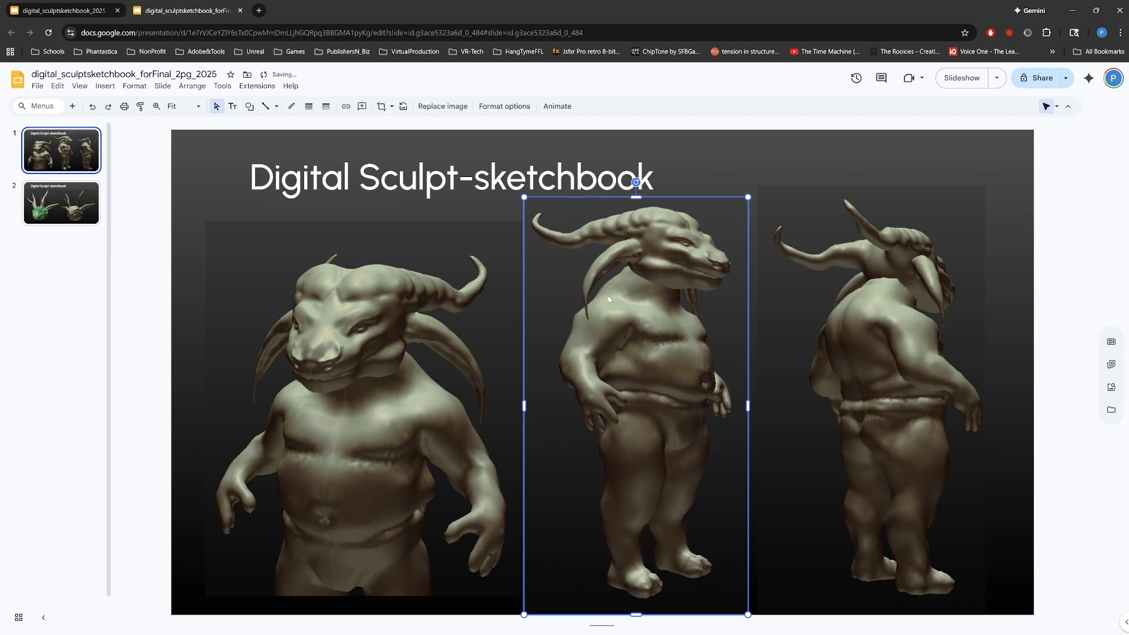
{"action": "key", "text": "Right"}
{"action": "key", "text": "Right"}
{"action": "key", "text": "Right"}
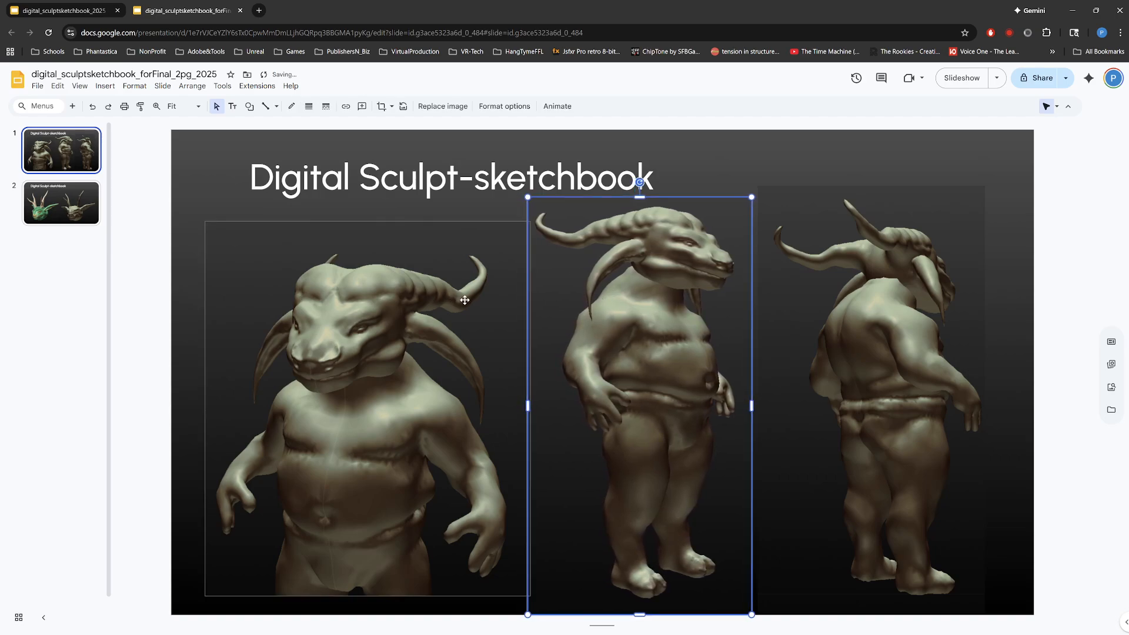
{"action": "key", "text": "Right"}
{"action": "key", "text": "Right"}
{"action": "key", "text": "Right"}
{"action": "key", "text": "Right"}
{"action": "key", "text": "Up"}
{"action": "key", "text": "Up"}
{"action": "key", "text": "Up"}
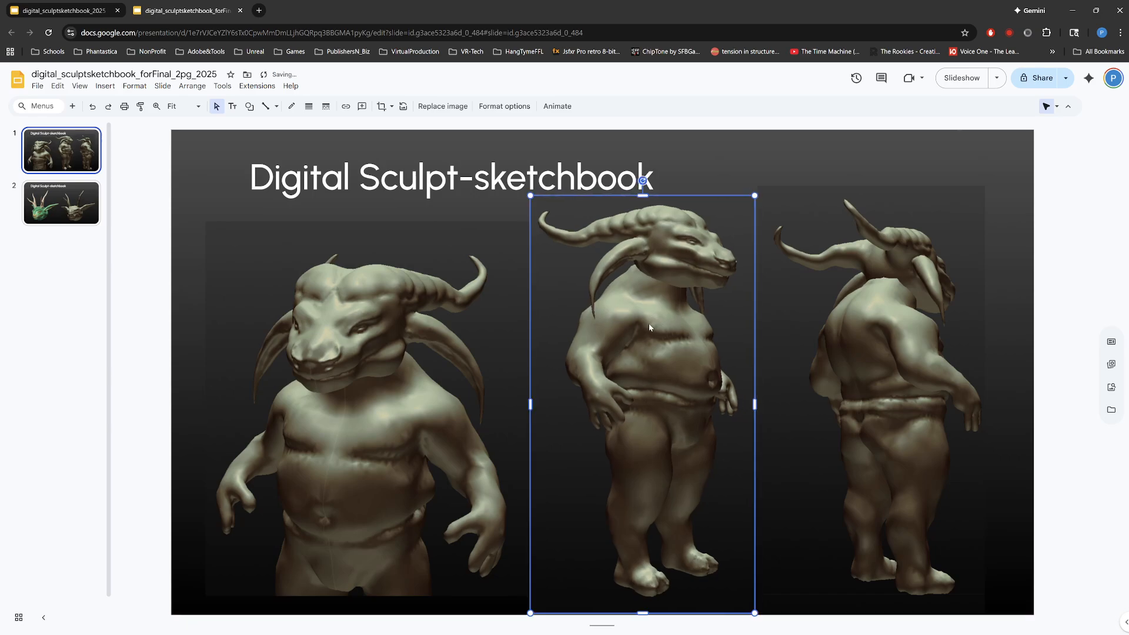
Step: Crop the right side of the front-view bust image close to the creature's hand
{"action": "left_click", "coordinate": [509, 229]}
{"action": "double_click", "coordinate": [474, 373]}
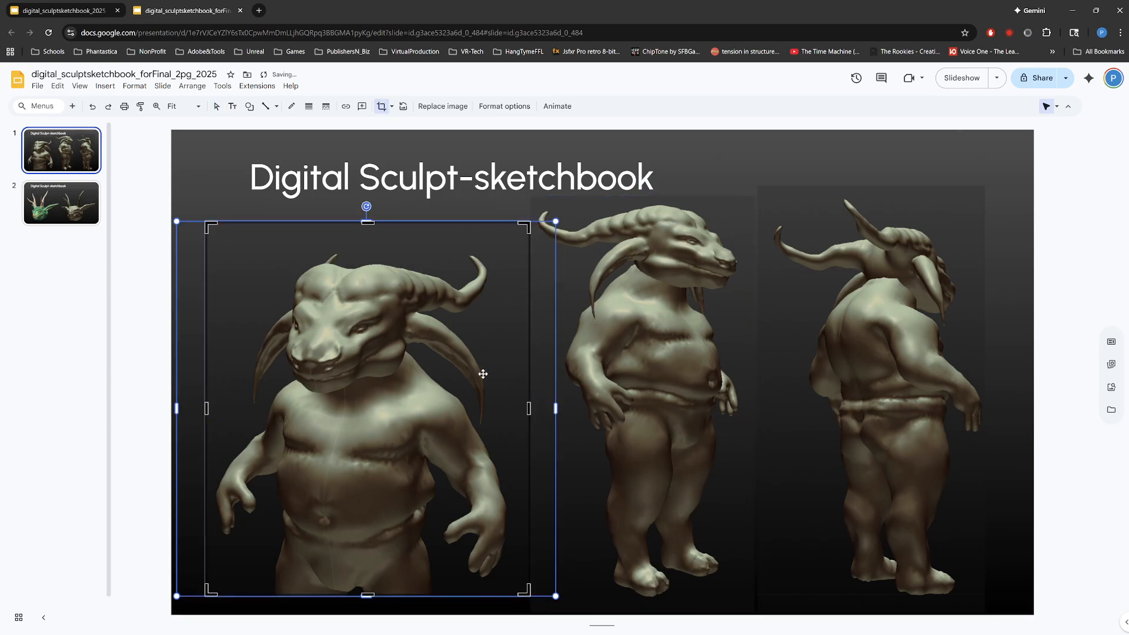
{"action": "left_click_drag", "start_coordinate": [527, 407], "coordinate": [510, 409]}
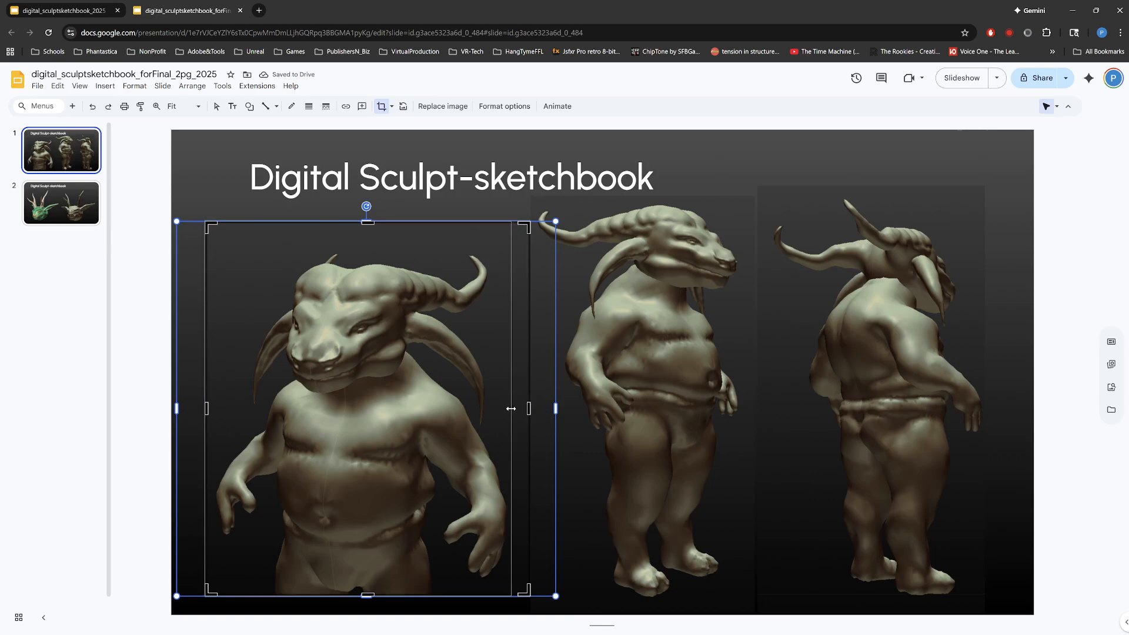
{"action": "key", "text": "Return"}
Step: Move the middle side-view figure slightly left and down, and crop its bottom edge to fit within the slide
{"action": "left_click", "coordinate": [566, 459]}
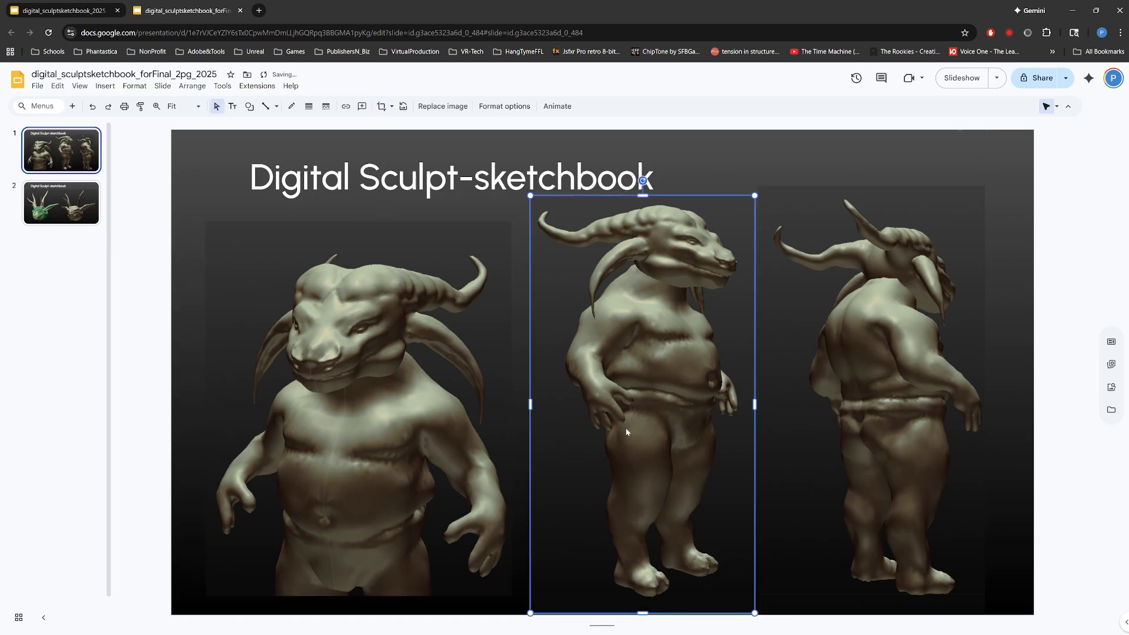
{"action": "left_click_drag", "start_coordinate": [626, 433], "coordinate": [612, 438]}
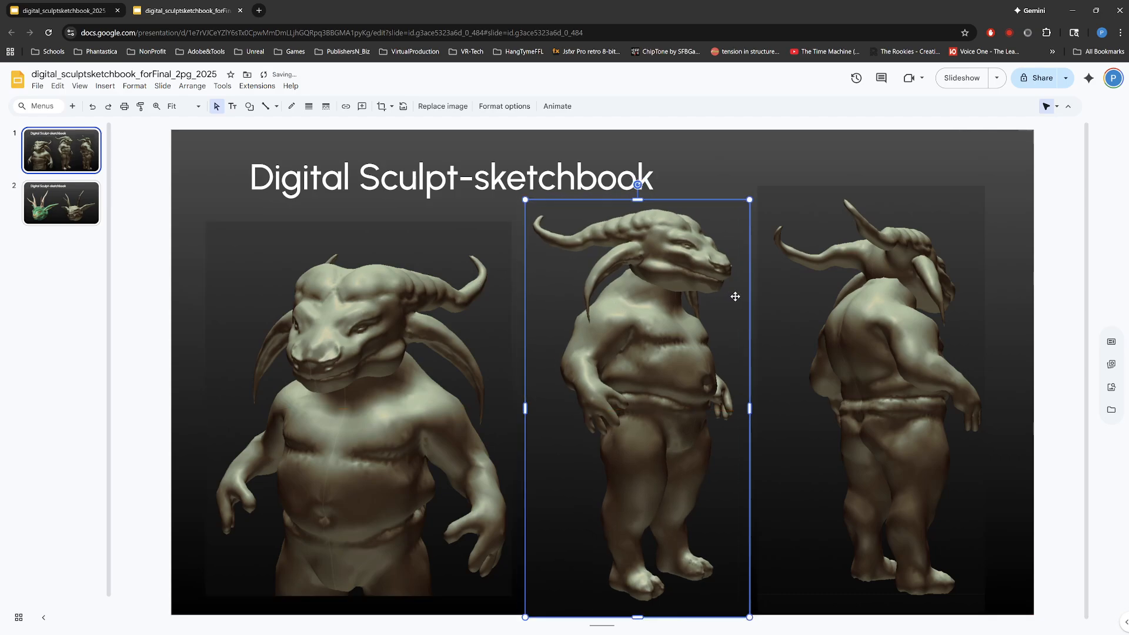
{"action": "double_click", "coordinate": [592, 602]}
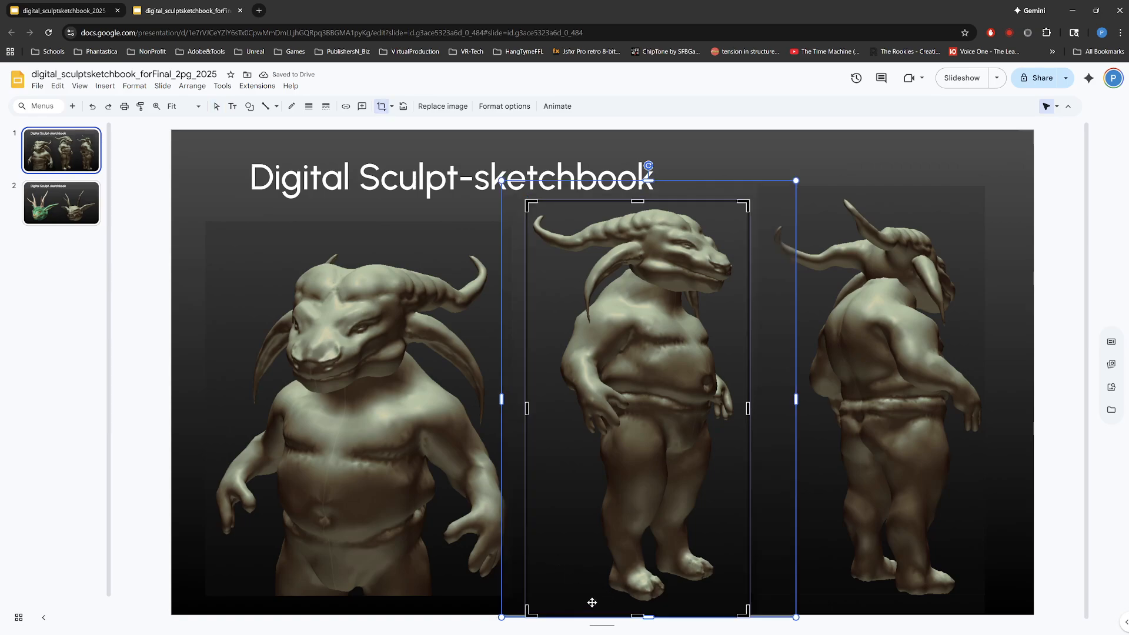
{"action": "left_click_drag", "start_coordinate": [633, 615], "coordinate": [633, 613]}
{"action": "key", "text": "Return"}
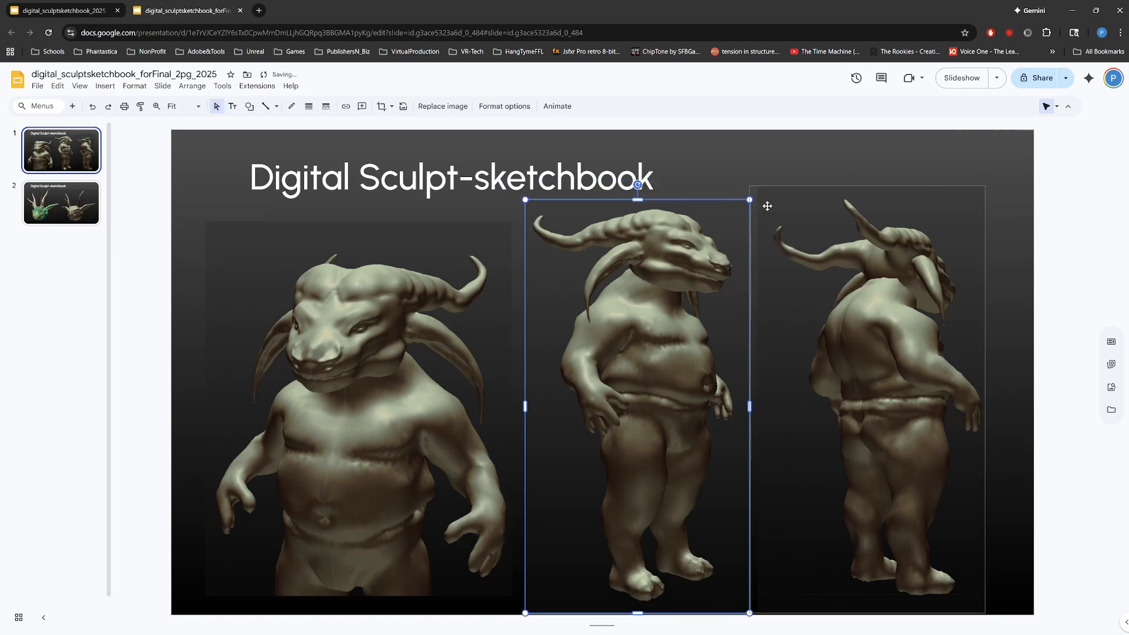
{"action": "left_click", "coordinate": [807, 148]}
Step: Review both slides of the final copy by switching back and forth between them
{"action": "left_click", "coordinate": [66, 202]}
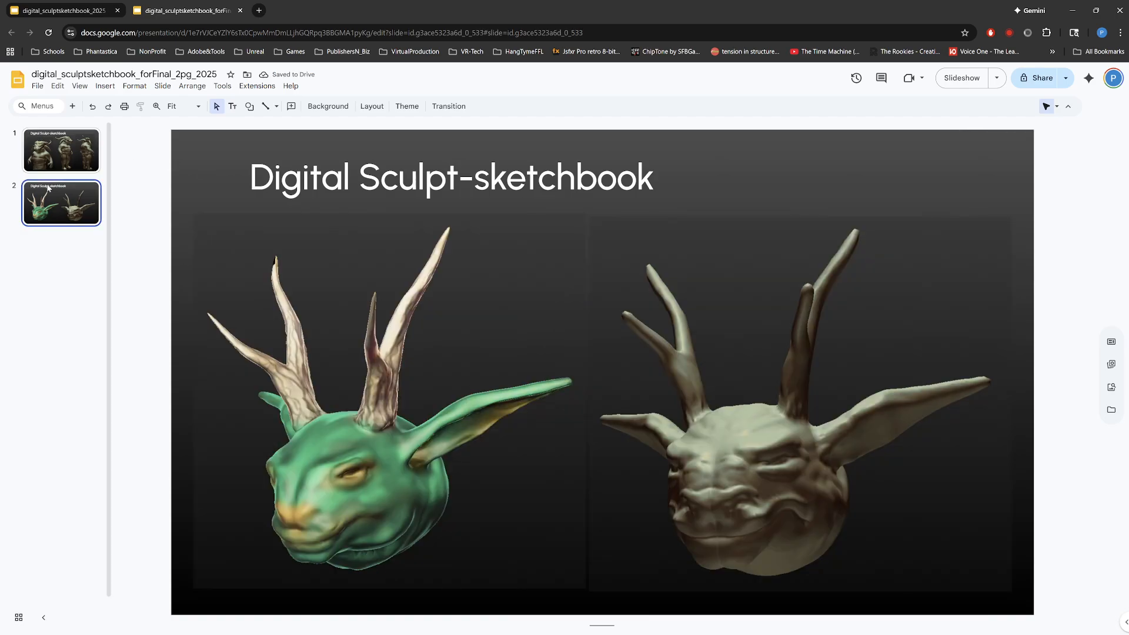
{"action": "left_click", "coordinate": [58, 151]}
{"action": "left_click", "coordinate": [76, 200]}
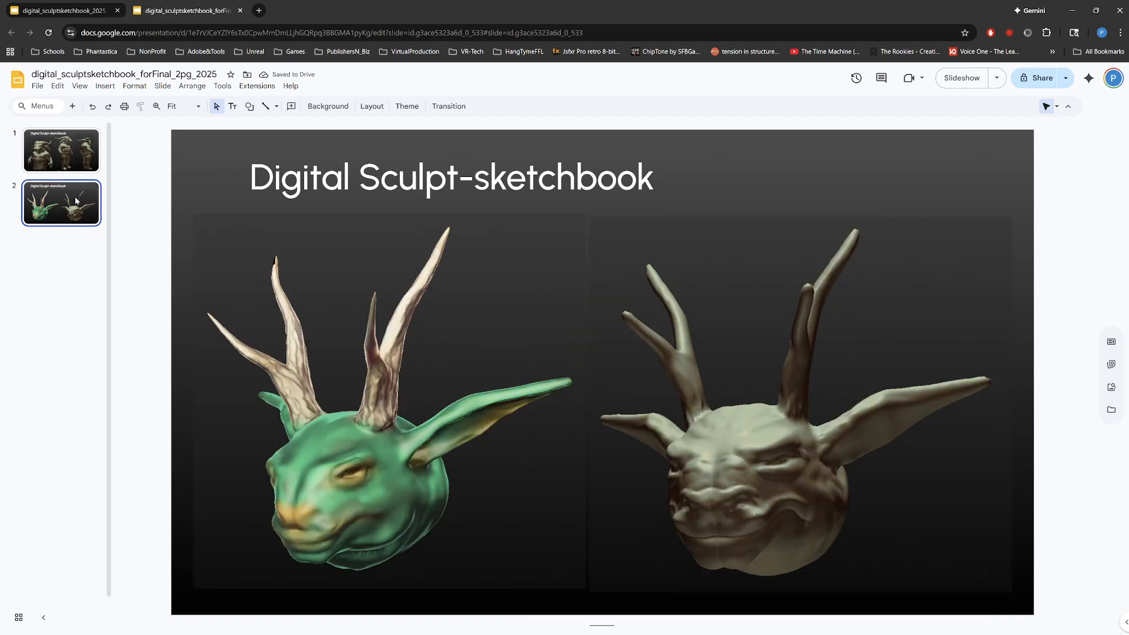
{"action": "left_click", "coordinate": [79, 140]}
Step: Return to the digital_sculptsketchbook_2025 presentation and preview Screenshot 2025-01-30 124744.png from the renders_screencaps folder in File Explorer
{"action": "left_click", "coordinate": [94, 11]}
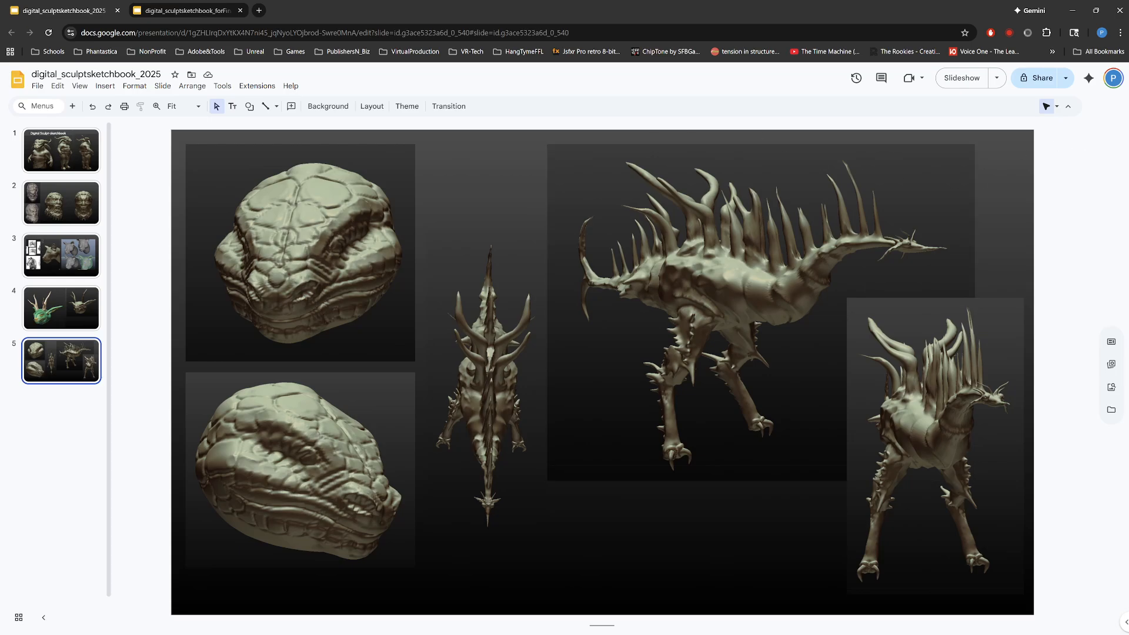
{"action": "left_click_drag", "start_coordinate": [1128, 140], "coordinate": [694, 116]}
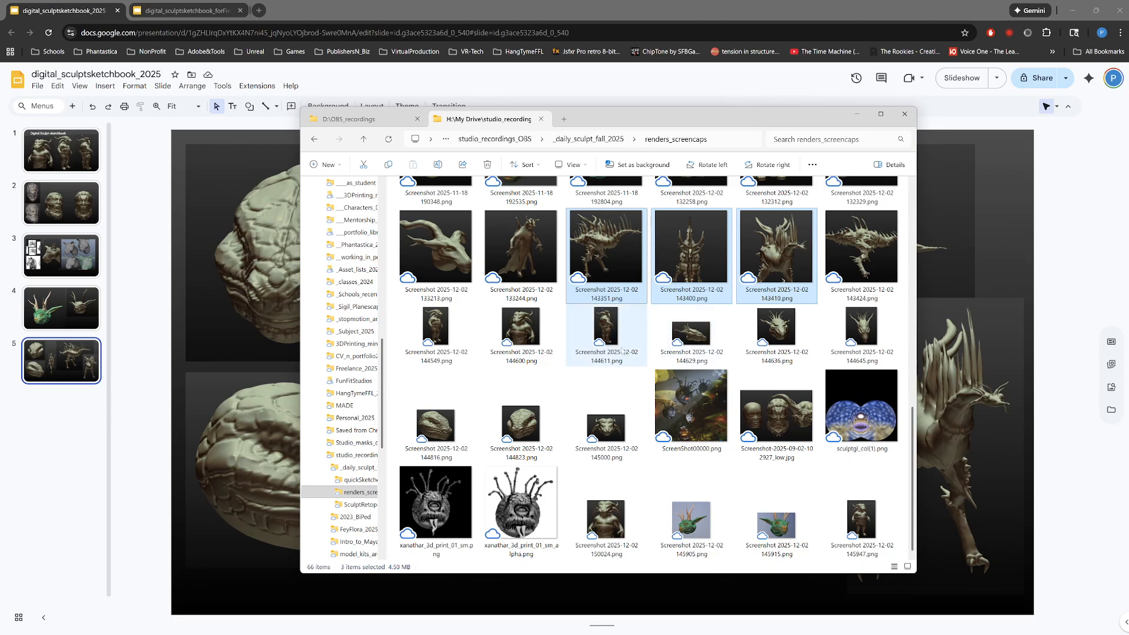
{"action": "scroll", "coordinate": [588, 364], "scroll_direction": "up", "scroll_amount": 10}
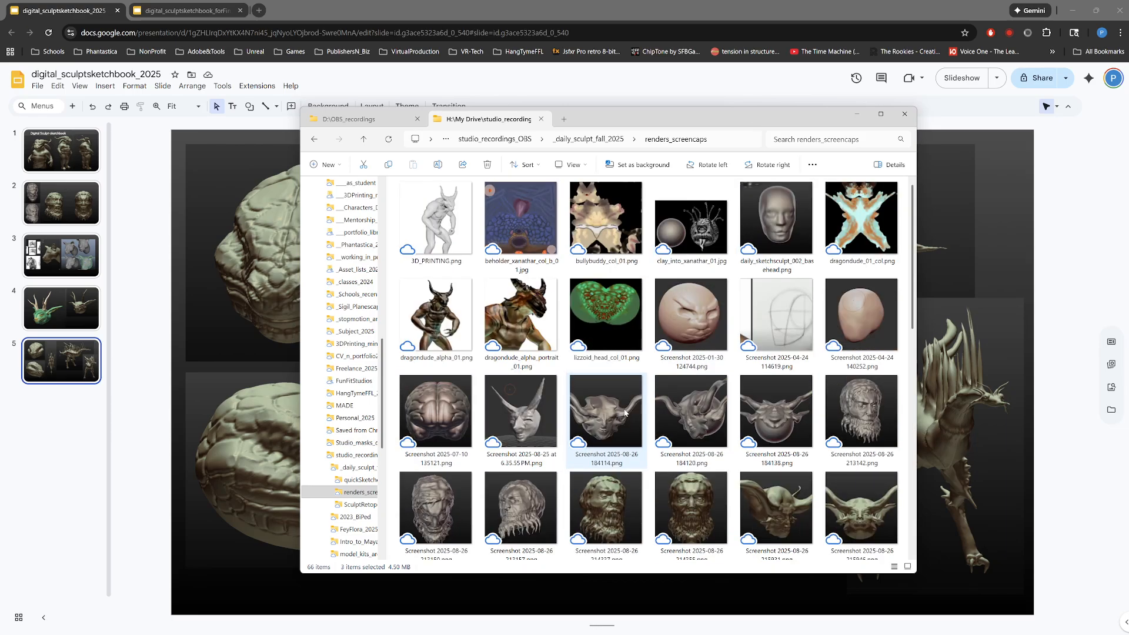
{"action": "double_click", "coordinate": [726, 314]}
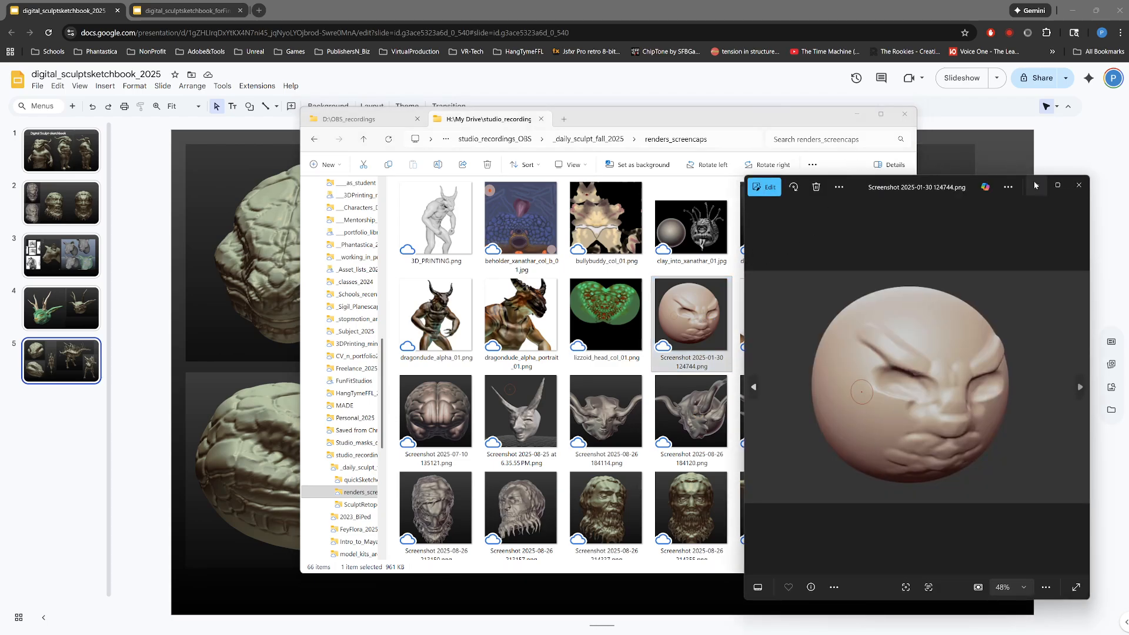
{"action": "left_click", "coordinate": [1078, 185]}
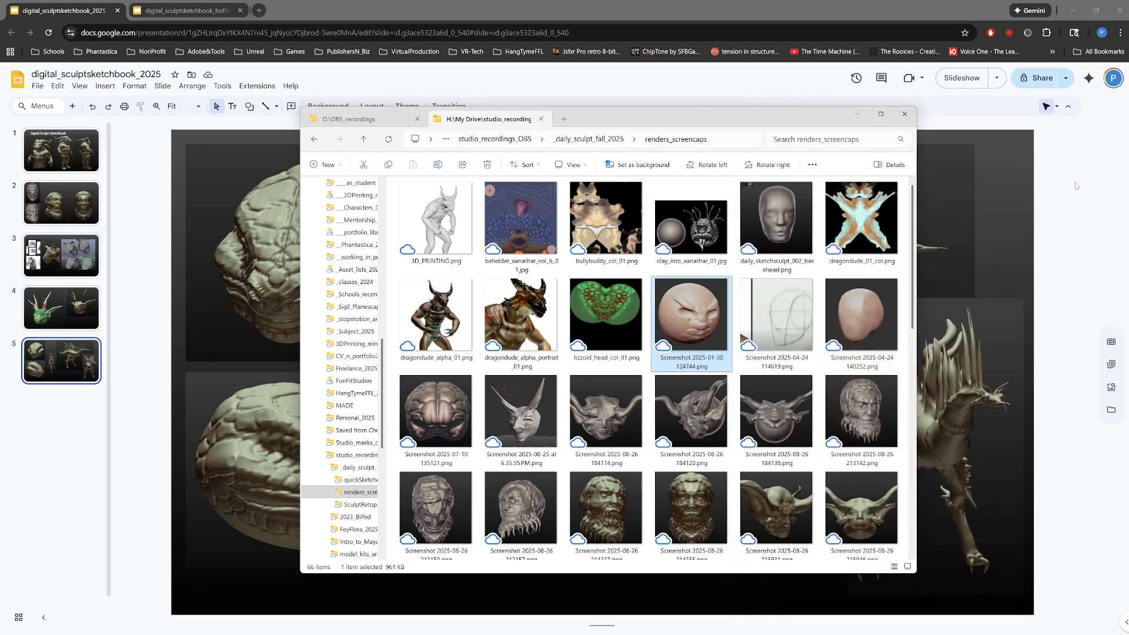
Step: Preview the bullybuddy_col_01.png and lizzoid_head_col_01.png texture images, closing each preview after viewing
{"action": "double_click", "coordinate": [624, 231]}
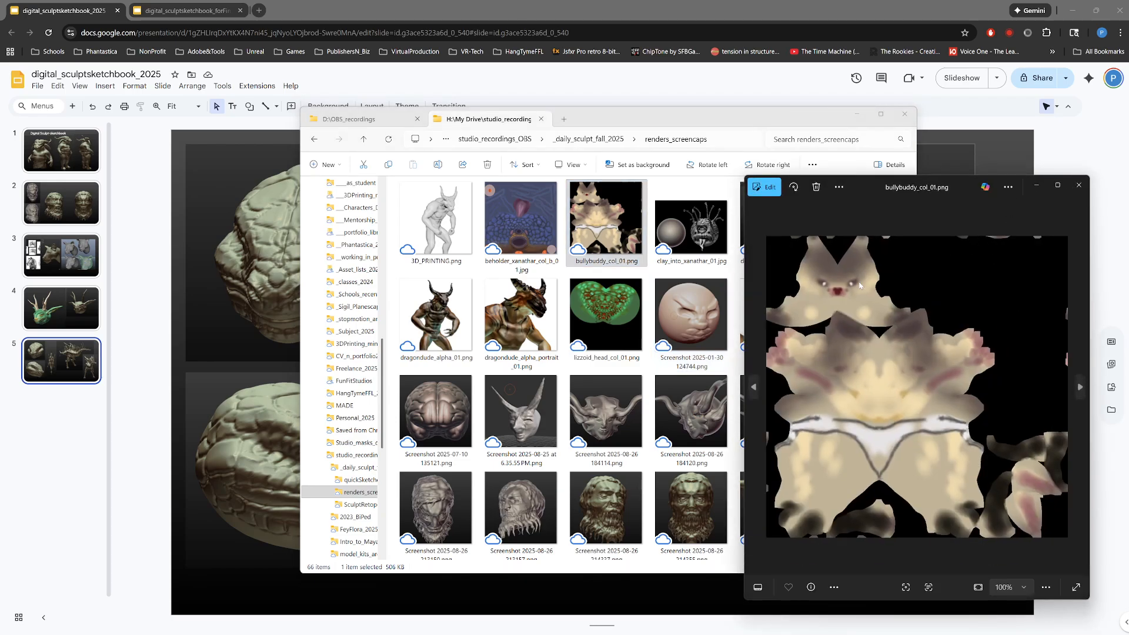
{"action": "left_click", "coordinate": [1078, 185]}
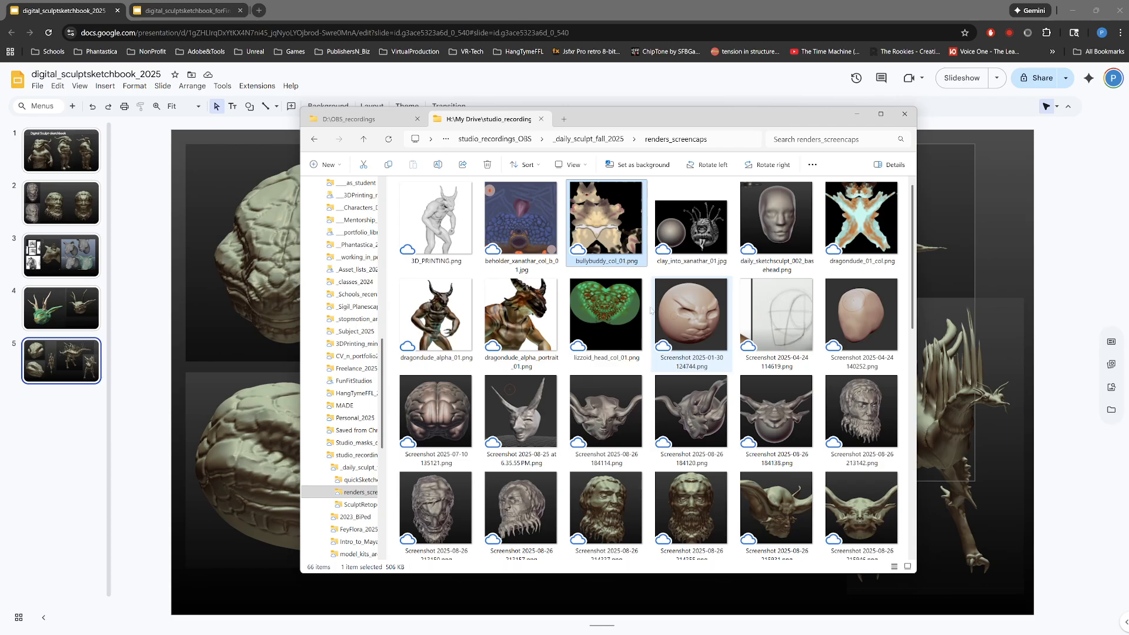
{"action": "left_click", "coordinate": [618, 322]}
{"action": "double_click", "coordinate": [617, 323]}
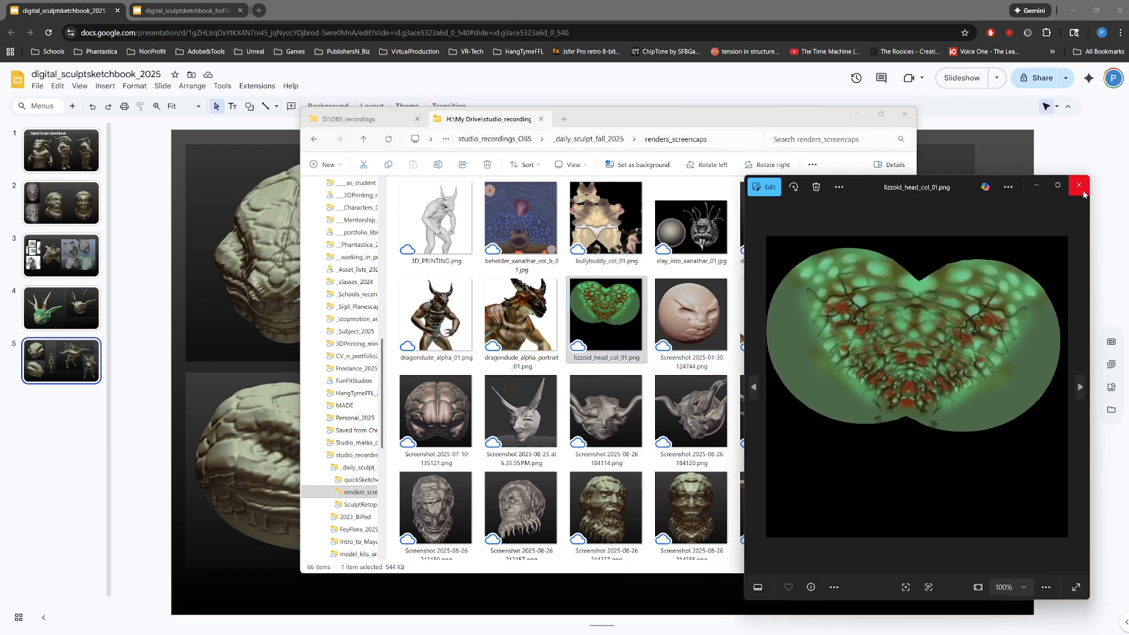
{"action": "left_click", "coordinate": [1079, 188]}
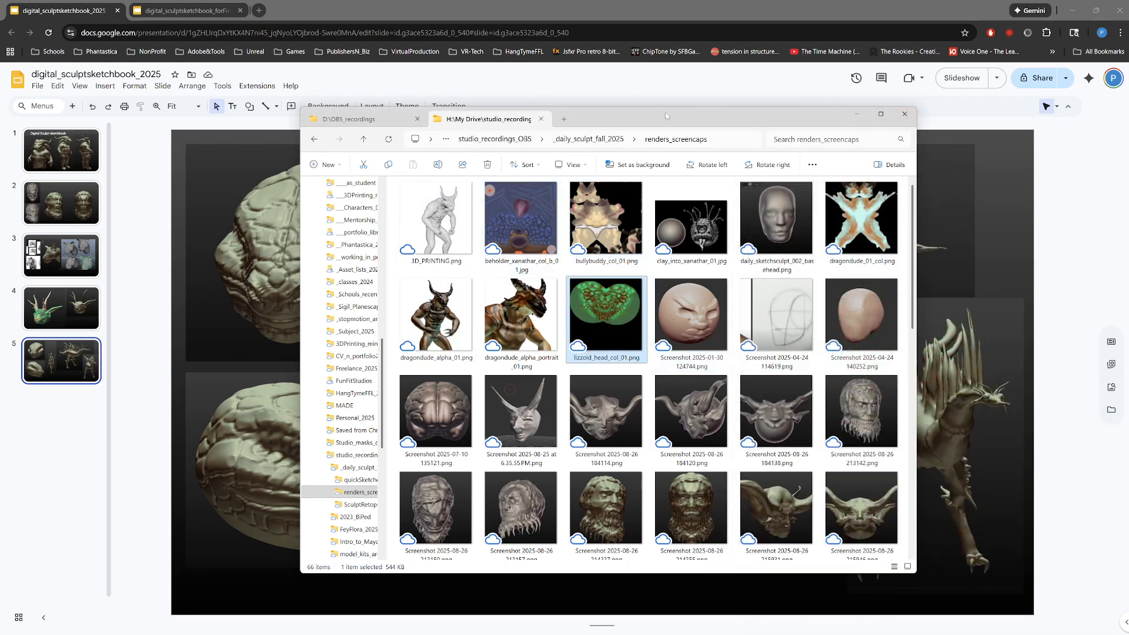
Step: Reposition the folder window and view dragondude_alpha_portrait_01.png in a preview placed beside it
{"action": "left_click_drag", "start_coordinate": [672, 124], "coordinate": [996, 146]}
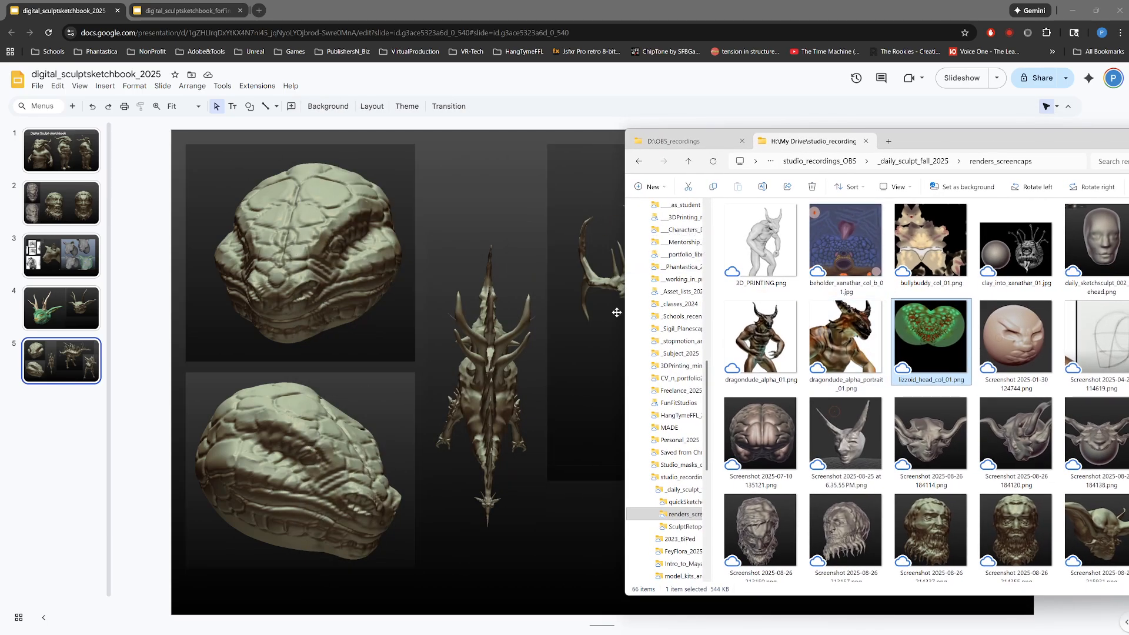
{"action": "left_click_drag", "start_coordinate": [926, 139], "coordinate": [664, 82]}
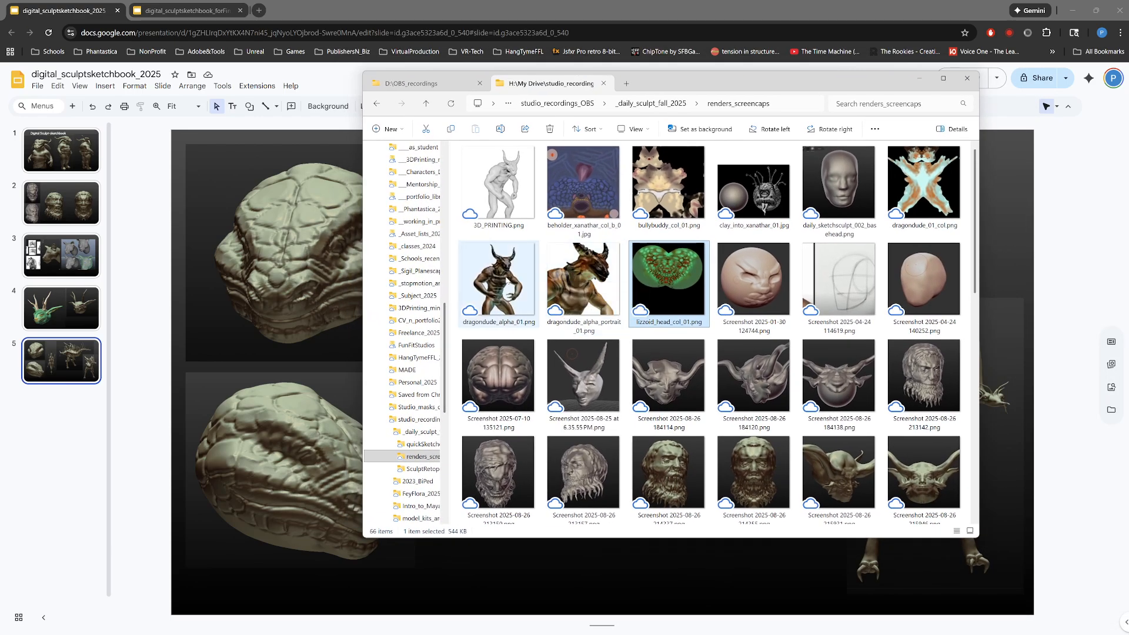
{"action": "double_click", "coordinate": [569, 291]}
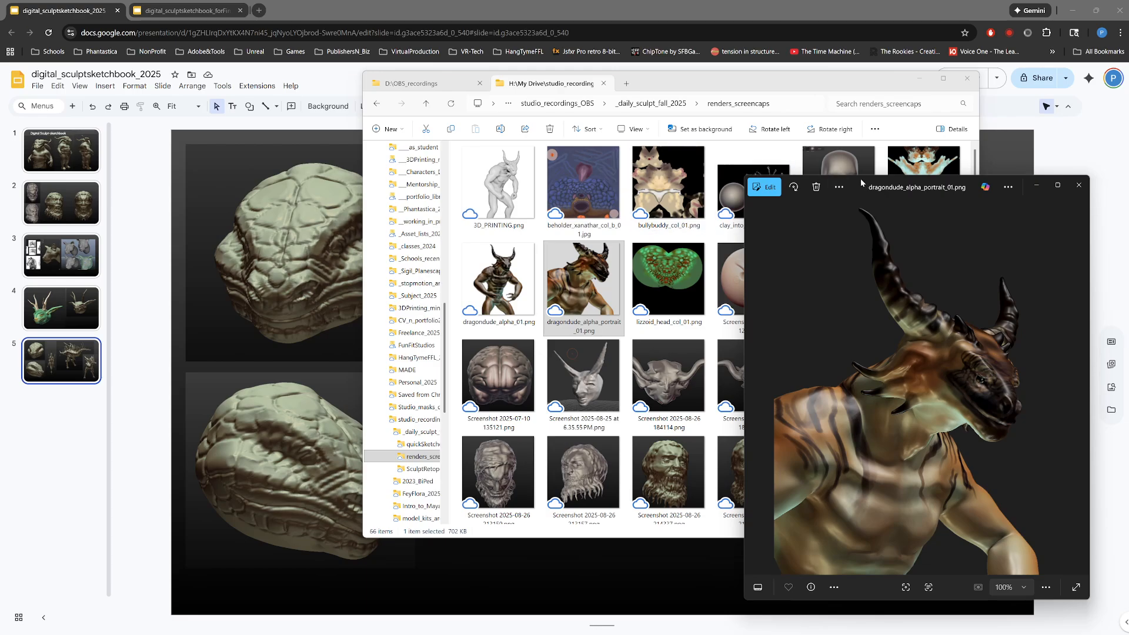
{"action": "left_click_drag", "start_coordinate": [862, 183], "coordinate": [251, 129]}
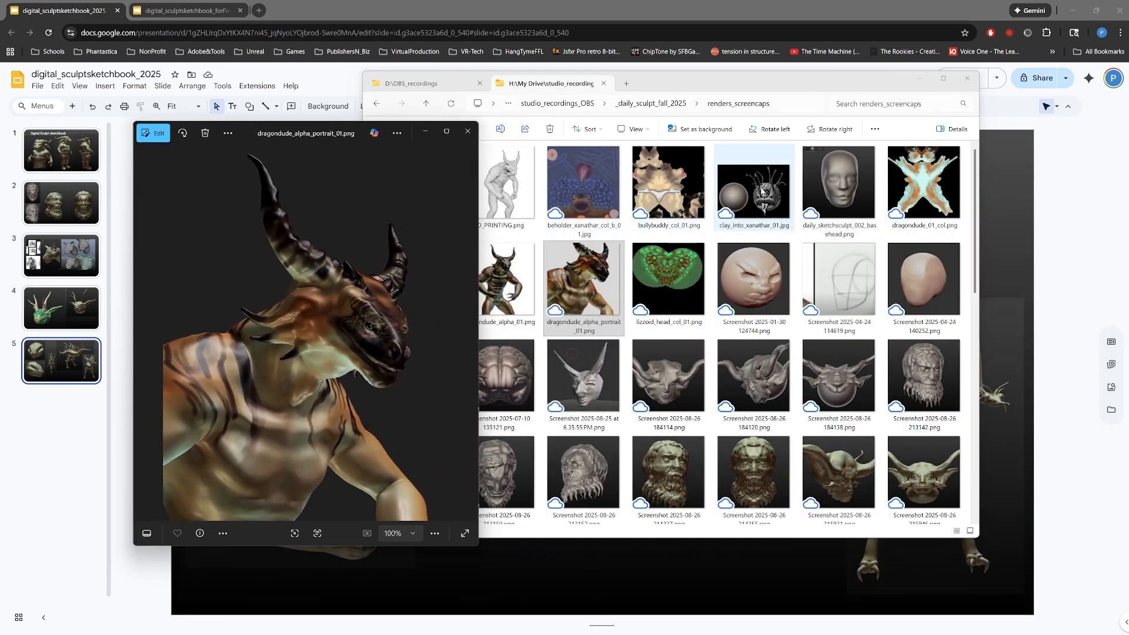
Step: View clay_into_xanathar_01.jpg in an enlarged preview window and close it
{"action": "double_click", "coordinate": [761, 191]}
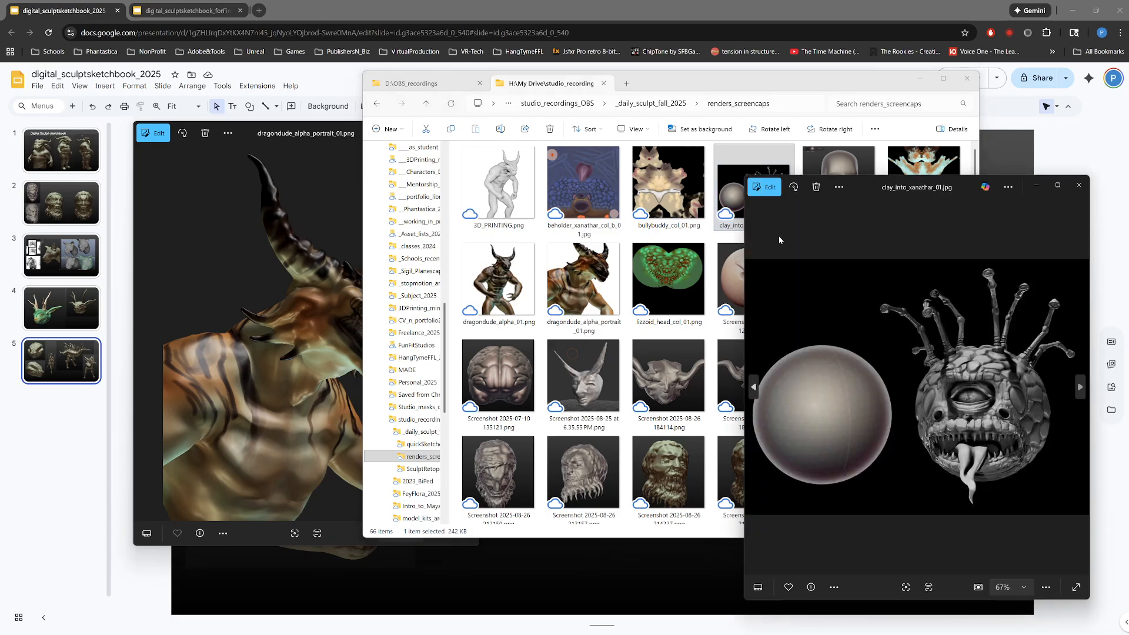
{"action": "left_click_drag", "start_coordinate": [745, 238], "coordinate": [364, 224]}
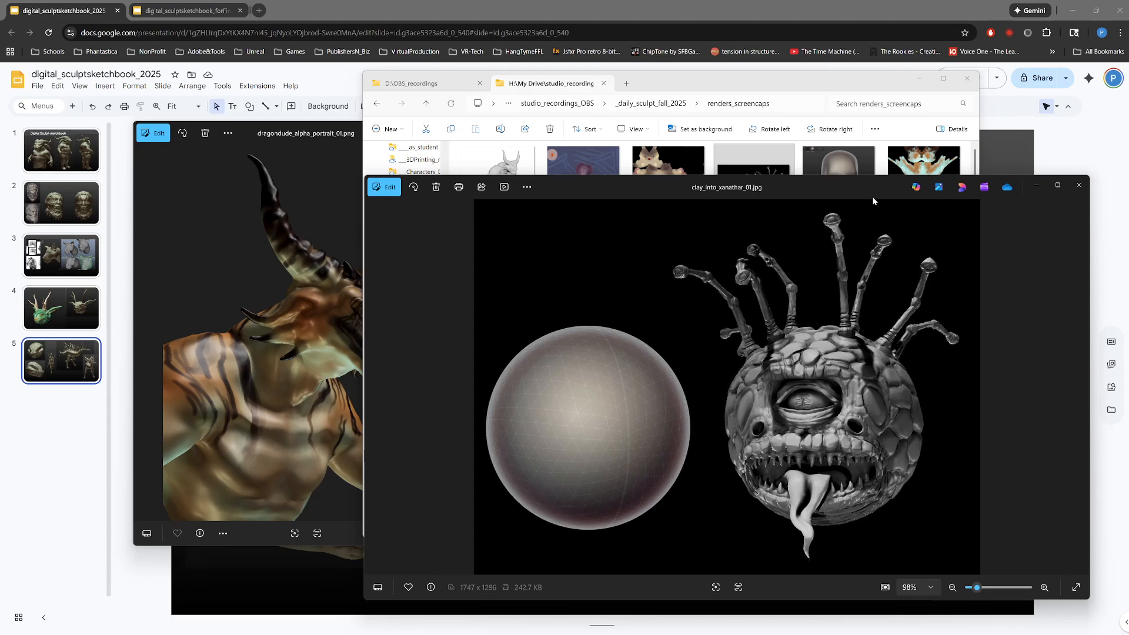
{"action": "mouse_move", "coordinate": [868, 188]}
{"action": "left_mouse_down"}
{"action": "mouse_move", "coordinate": [644, 184]}
{"action": "mouse_move", "coordinate": [388, 233]}
{"action": "mouse_move", "coordinate": [896, 155]}
{"action": "mouse_move", "coordinate": [844, 391]}
{"action": "mouse_move", "coordinate": [838, 107]}
{"action": "mouse_move", "coordinate": [848, 180]}
{"action": "left_mouse_up"}
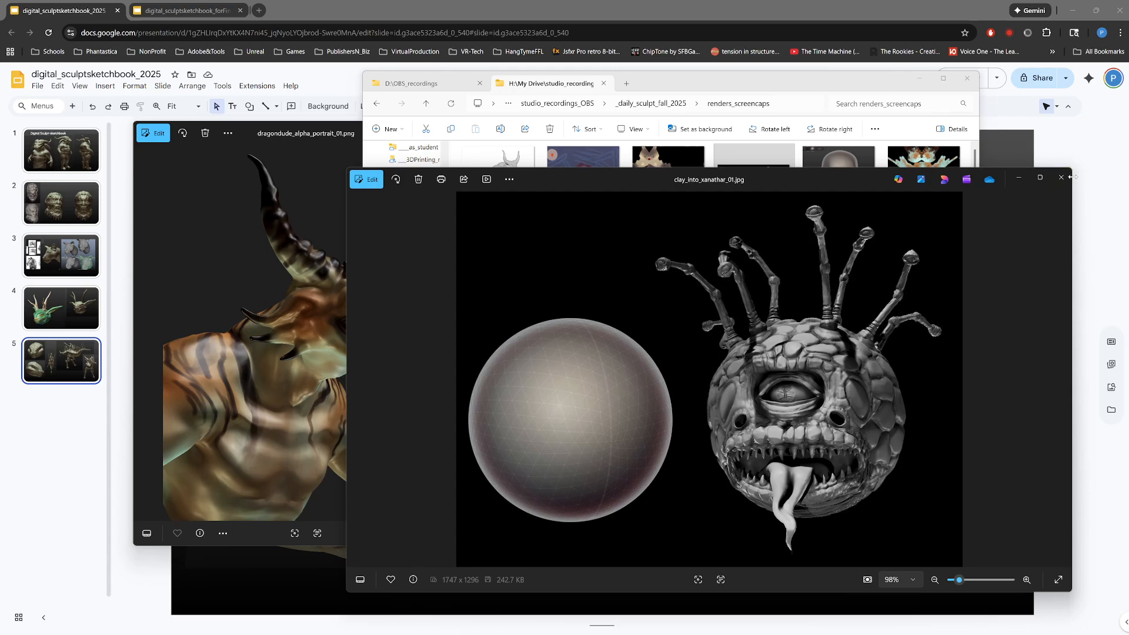
{"action": "left_click", "coordinate": [1061, 177]}
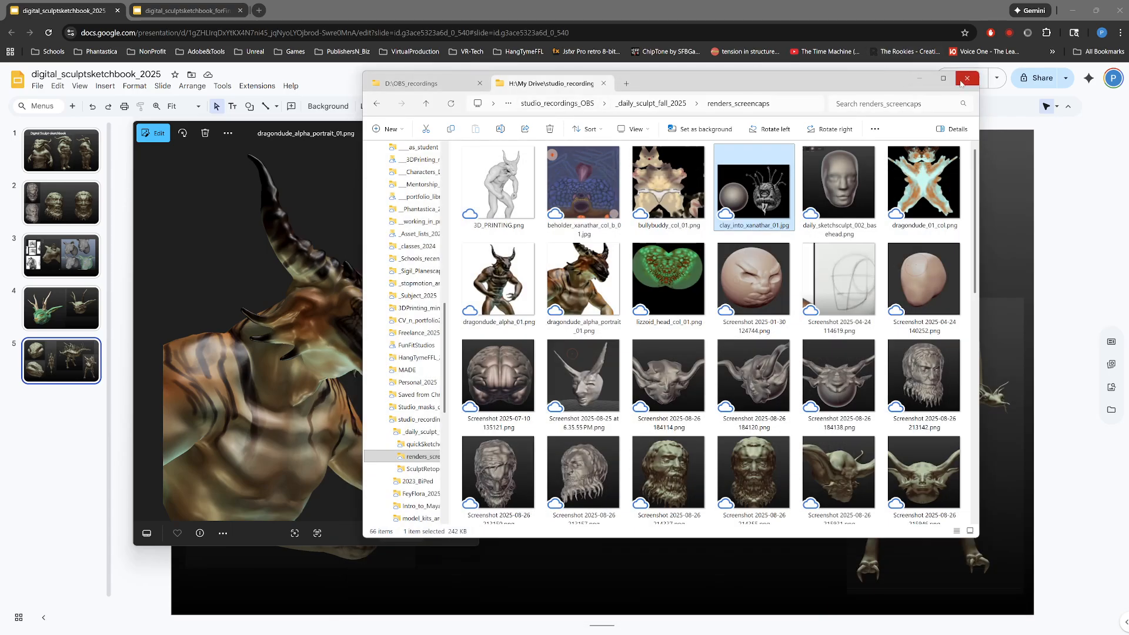
Step: Clear away the folder window and portrait preview, and look at the two-page final copy alongside the full sketchbook presentation
{"action": "left_click_drag", "start_coordinate": [832, 85], "coordinate": [1128, 89]}
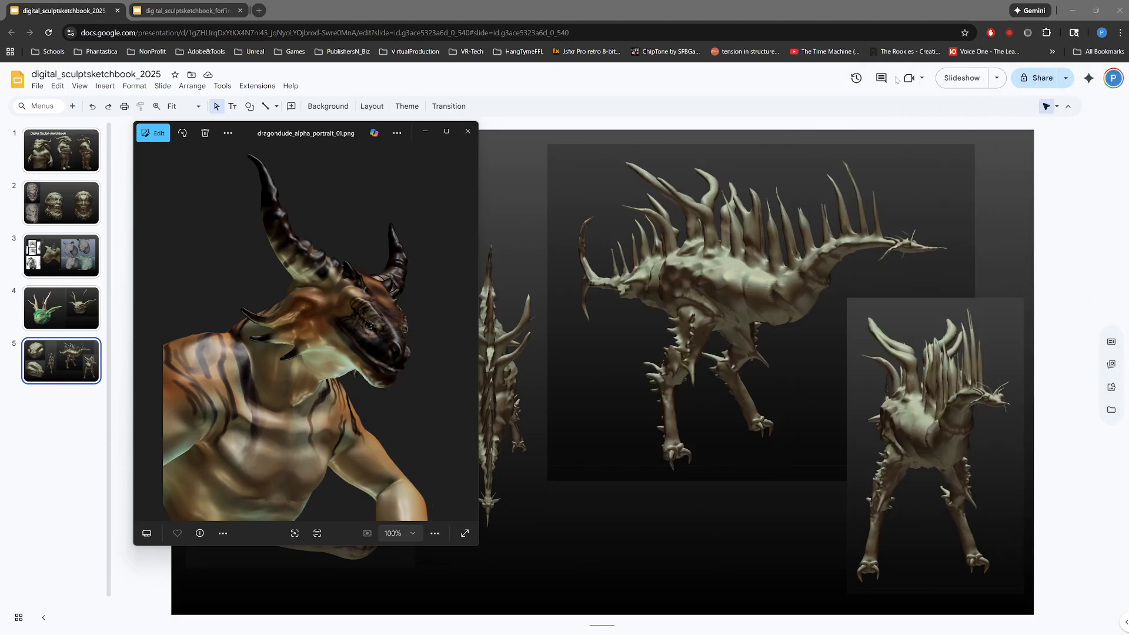
{"action": "left_click", "coordinate": [468, 130]}
{"action": "left_click", "coordinate": [168, 12]}
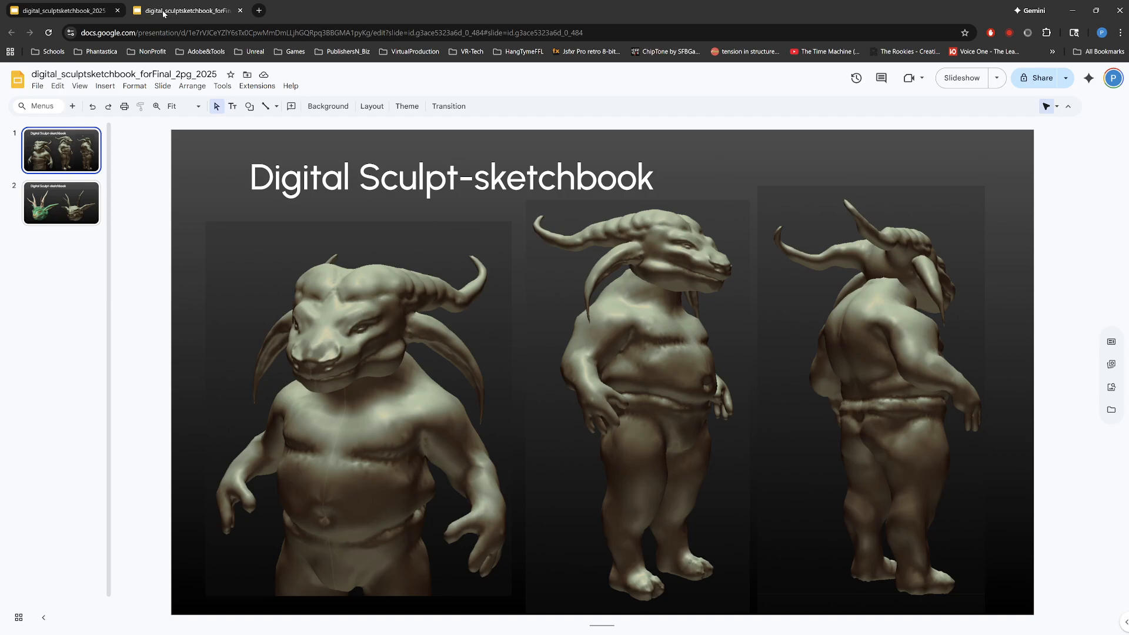
{"action": "left_click", "coordinate": [63, 11]}
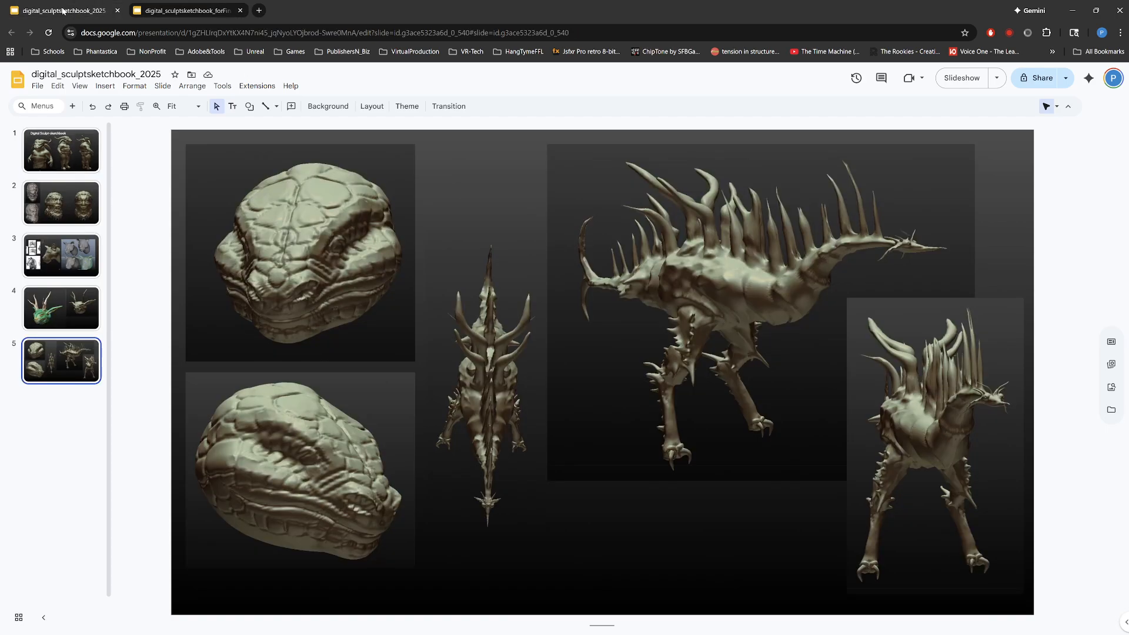